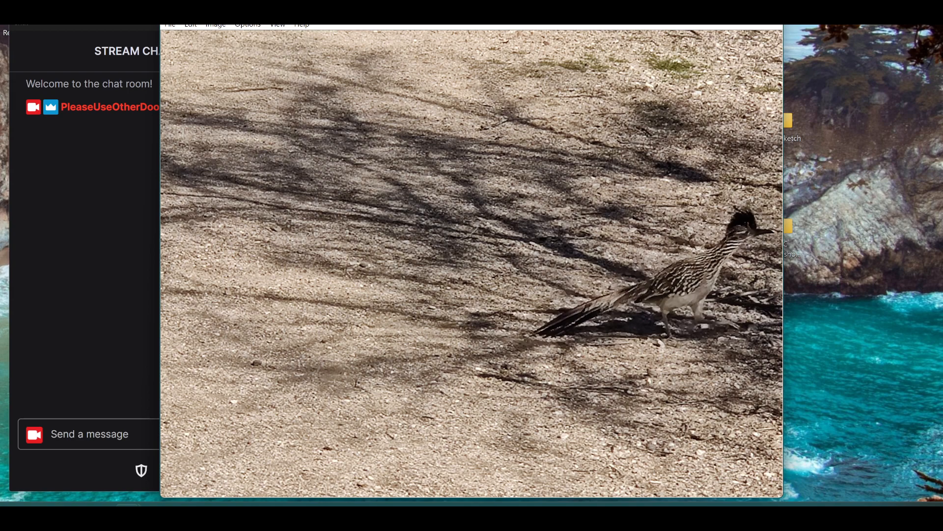
Switch between the stream chat and the roadrunner photo in IrfanView
key("alt+Tab")
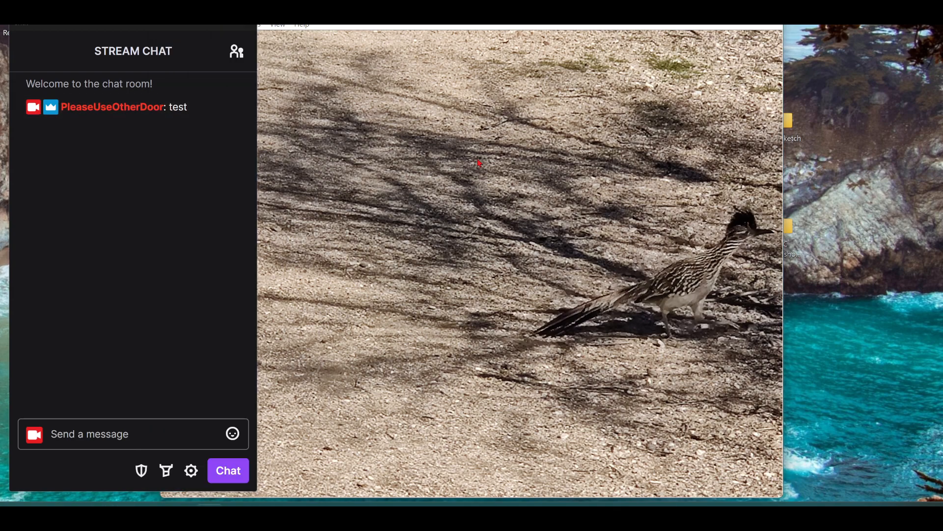
left_click(493, 150)
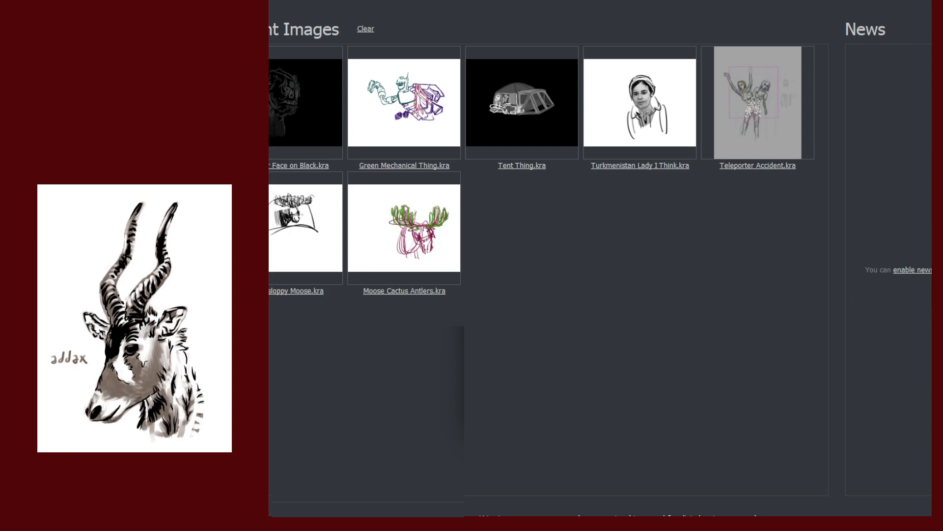
Create a new blank canvas, try test strokes, and undo the looping one
left_click(696, 449)
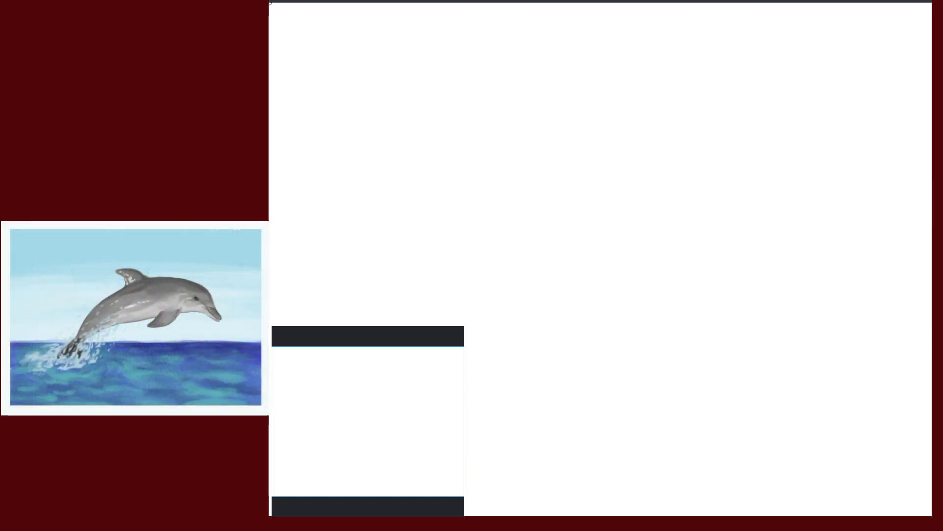
mouse_move(695, 209)
left_mouse_down()
mouse_move(701, 226)
mouse_move(691, 221)
left_mouse_up()
mouse_move(661, 150)
left_mouse_down()
mouse_move(683, 170)
mouse_move(716, 263)
mouse_move(764, 281)
mouse_move(746, 320)
left_mouse_up()
key("ctrl+z")
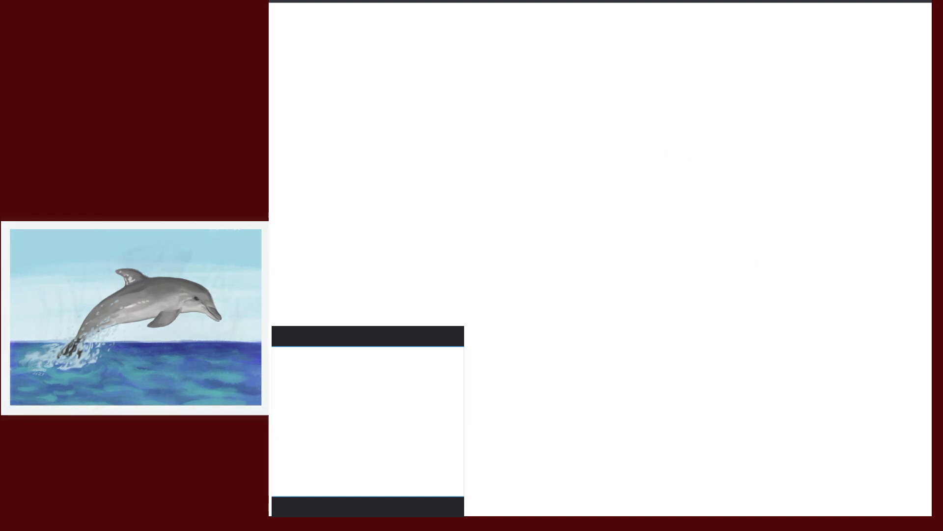
Zoom and recentre the view so the whole blank canvas fits
left_click_drag(732, 193, 761, 188)
left_click_drag(761, 189, 803, 240)
left_click_drag(803, 240, 732, 288)
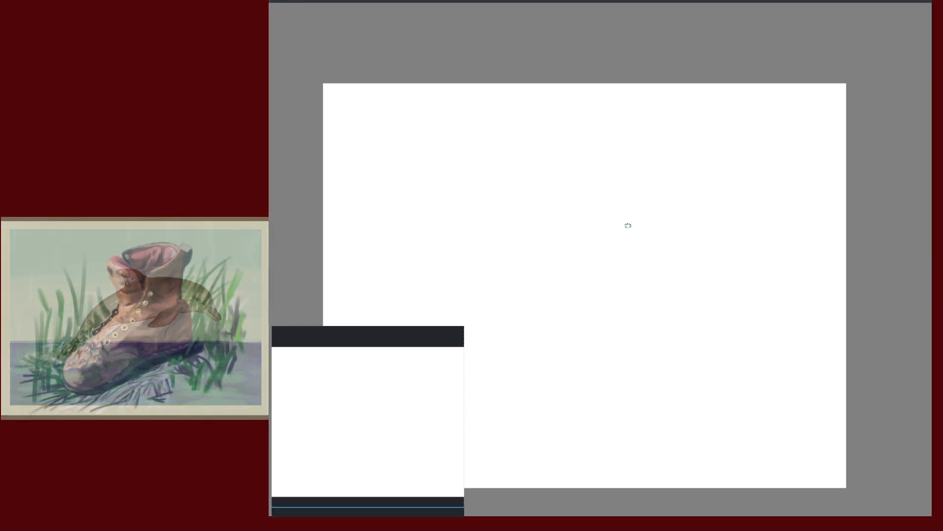
left_click_drag(628, 225, 674, 170)
left_click_drag(690, 207, 708, 193)
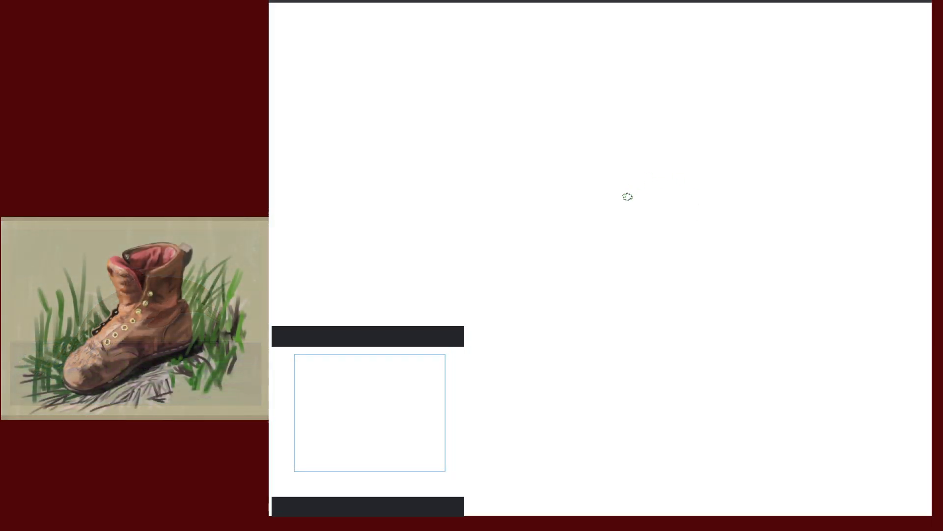
Sweep maroon gesture curves for the figure's back, base and top arc
mouse_move(623, 127)
left_mouse_down()
mouse_move(674, 375)
mouse_move(592, 386)
mouse_move(691, 251)
mouse_move(608, 370)
left_mouse_up()
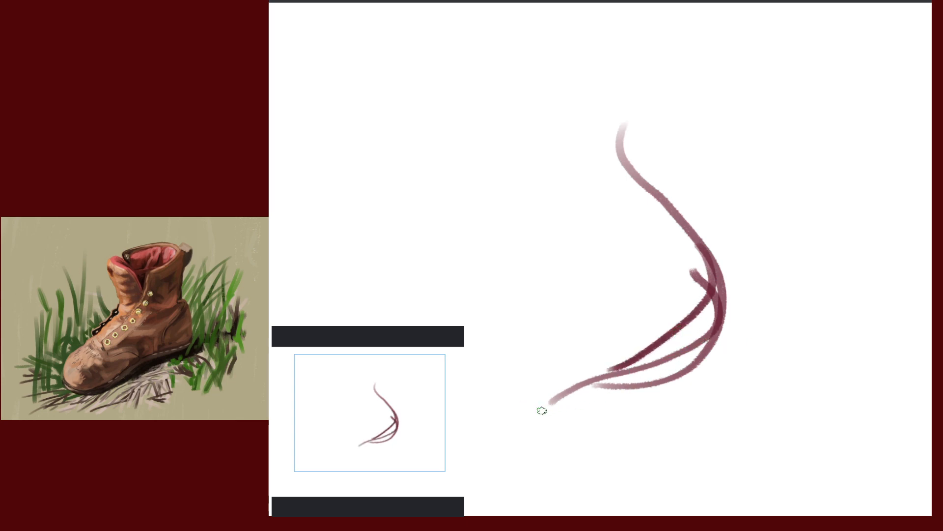
left_click_drag(541, 410, 749, 292)
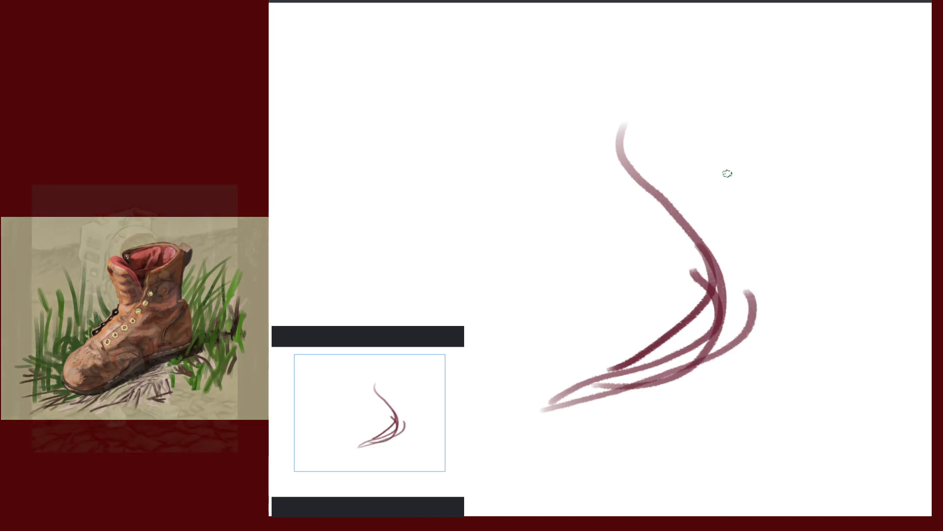
left_click_drag(577, 169, 733, 201)
mouse_move(565, 173)
left_mouse_down()
mouse_move(737, 206)
mouse_move(758, 244)
mouse_move(734, 365)
left_mouse_up()
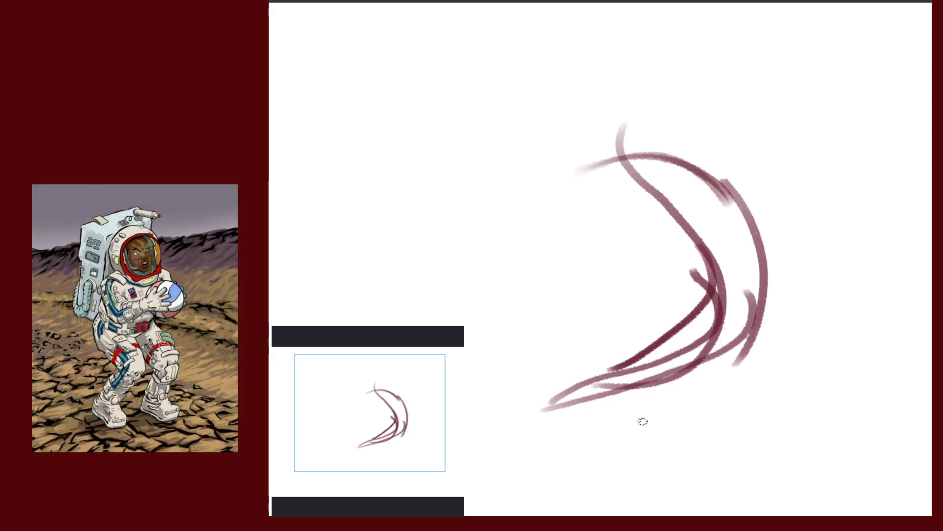
Add inner and middle curves, reinforce the crescent base, and sketch an arching head
left_click_drag(606, 145, 605, 239)
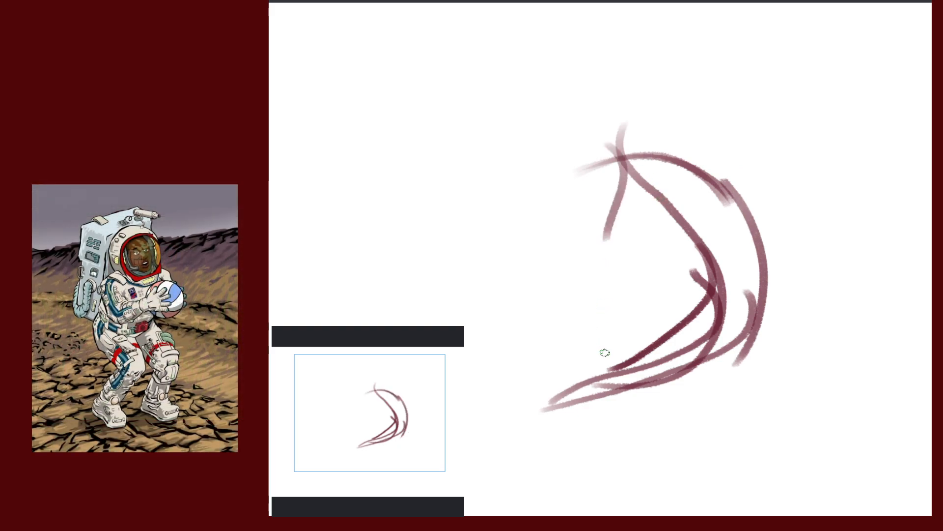
mouse_move(611, 170)
left_mouse_down()
mouse_move(680, 253)
mouse_move(599, 198)
mouse_move(668, 287)
left_mouse_up()
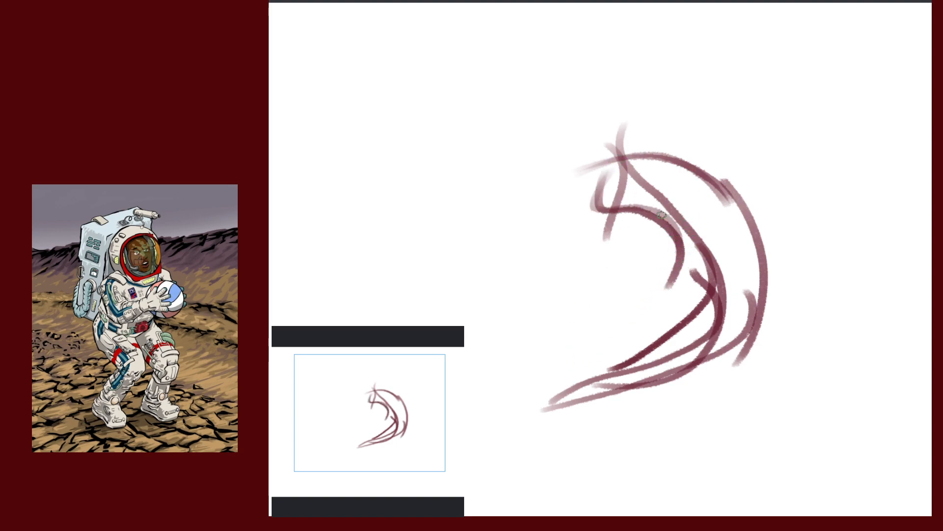
left_click_drag(659, 214, 629, 344)
left_click_drag(535, 408, 687, 315)
left_click_drag(547, 424, 757, 327)
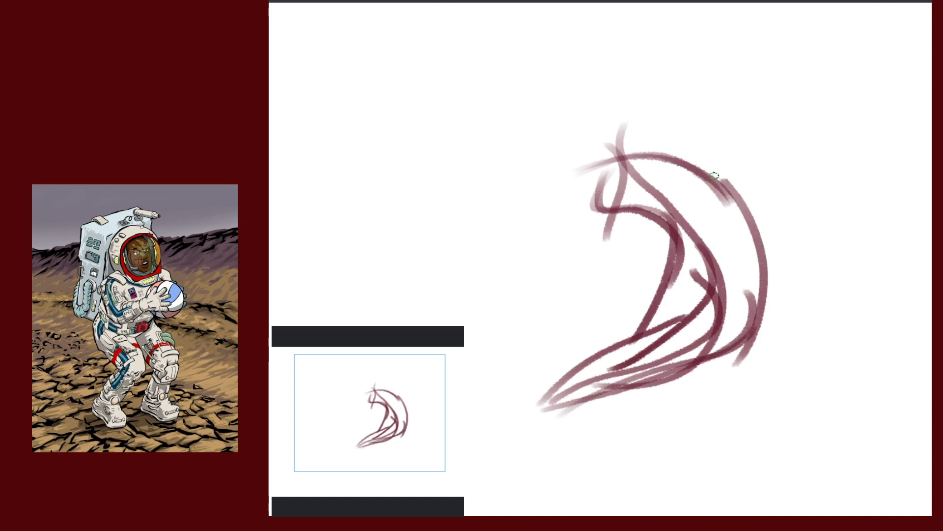
mouse_move(722, 164)
left_mouse_down()
mouse_move(712, 339)
mouse_move(697, 324)
mouse_move(722, 347)
mouse_move(744, 319)
left_mouse_up()
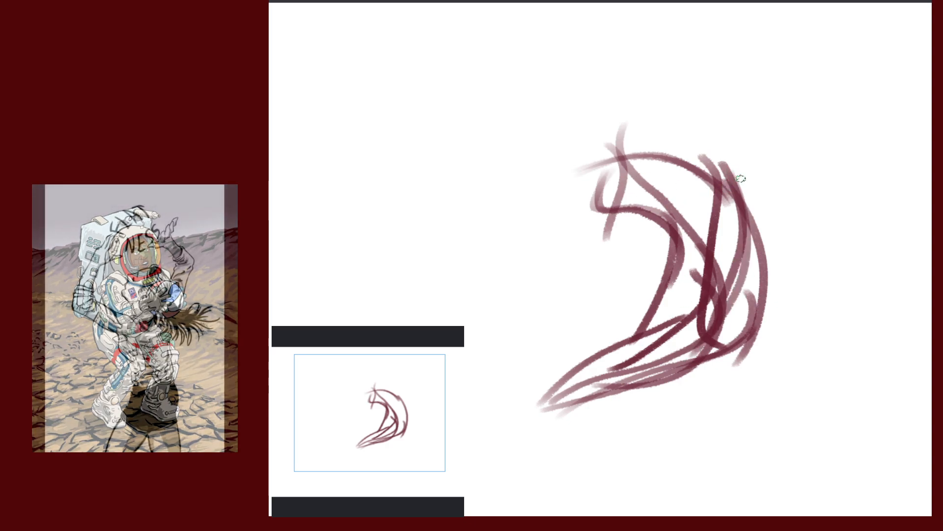
mouse_move(763, 176)
left_mouse_down()
mouse_move(781, 318)
mouse_move(703, 257)
mouse_move(634, 239)
mouse_move(695, 304)
left_mouse_up()
Scale the whole maroon sketch down with Ctrl+T and confirm
key("ctrl+t")
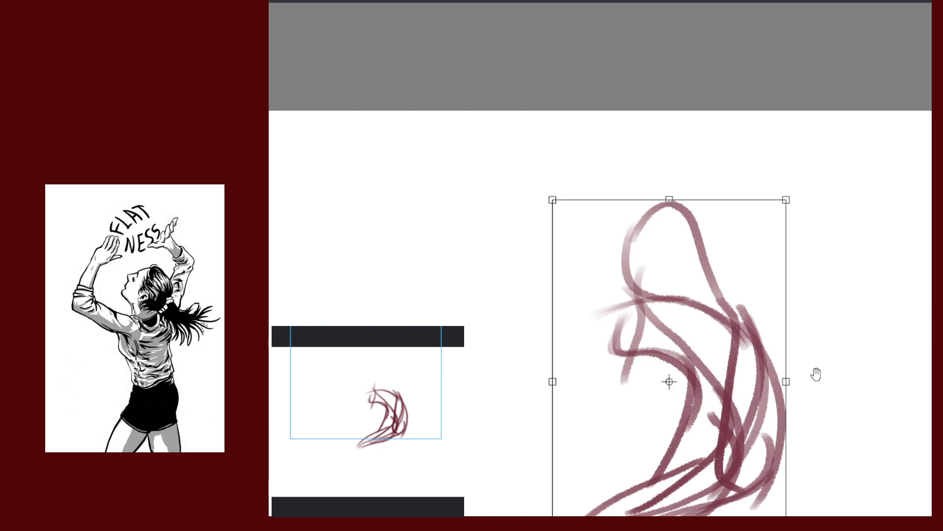
left_click_drag(815, 375, 746, 222)
scroll(762, 214, "down", 1)
mouse_move(723, 63)
left_mouse_down()
mouse_move(673, 159)
mouse_move(647, 158)
mouse_move(658, 176)
left_mouse_up()
key("Return")
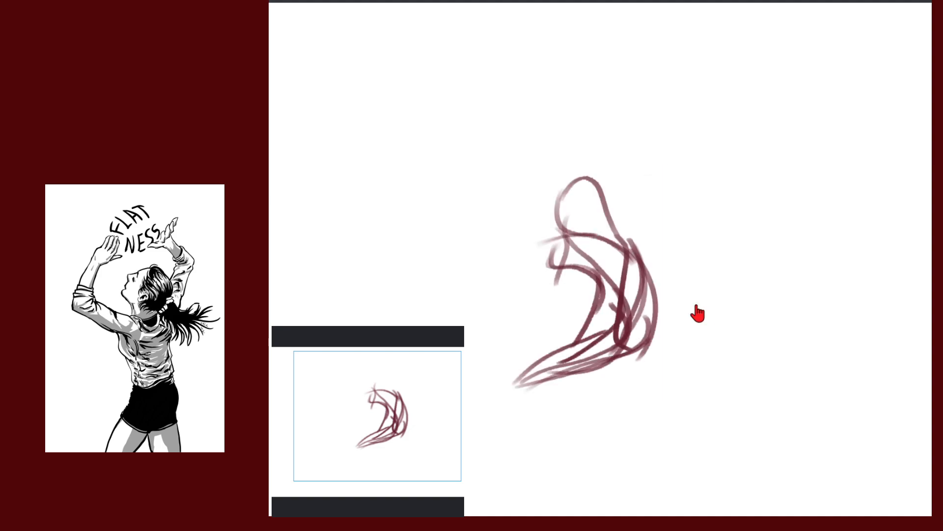
Zoom in on the resized figure and draw a stroke along the head's side
left_click_drag(710, 246, 787, 234)
left_click_drag(787, 233, 833, 225)
left_click_drag(758, 246, 806, 195)
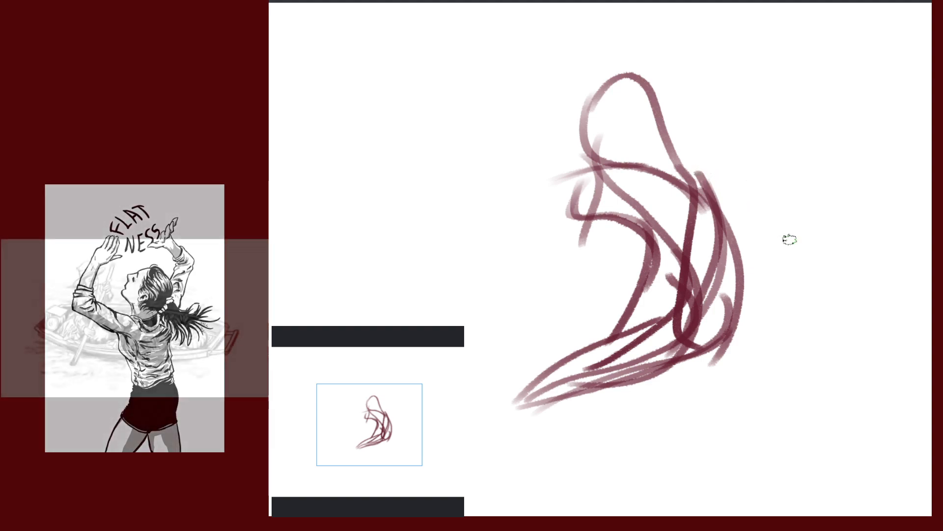
left_click_drag(790, 239, 739, 250)
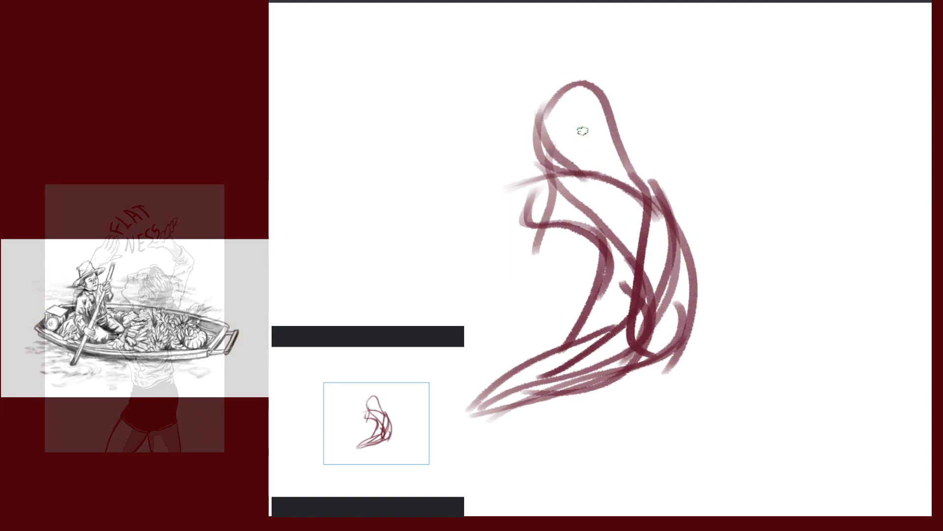
left_click_drag(529, 107, 616, 202)
Redraw the head outline with an arc on top and an inner loop
key("ctrl+z")
left_click_drag(532, 117, 612, 189)
mouse_move(535, 100)
left_mouse_down()
mouse_move(598, 74)
mouse_move(630, 142)
left_mouse_up()
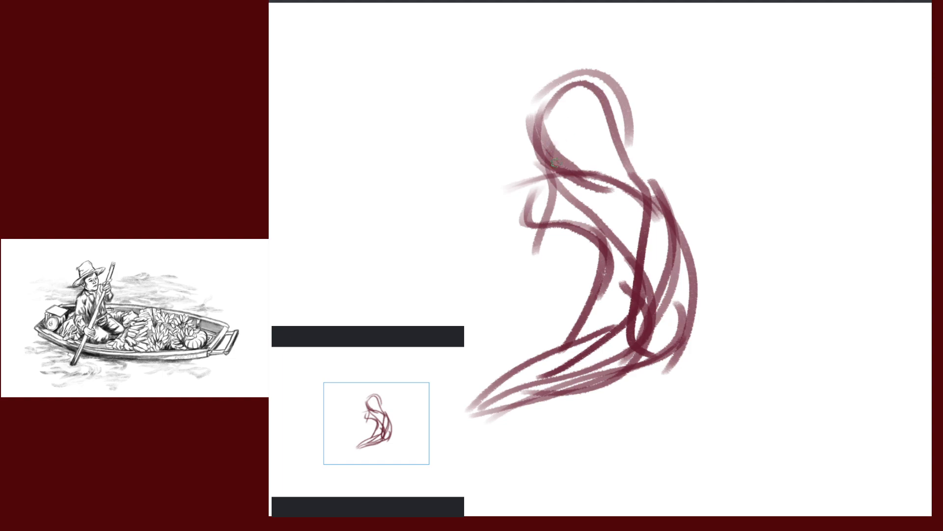
left_click_drag(556, 163, 628, 166)
mouse_move(625, 132)
left_mouse_down()
mouse_move(598, 172)
mouse_move(552, 163)
left_mouse_up()
key("ctrl+z")
key("ctrl+z")
key("ctrl+z")
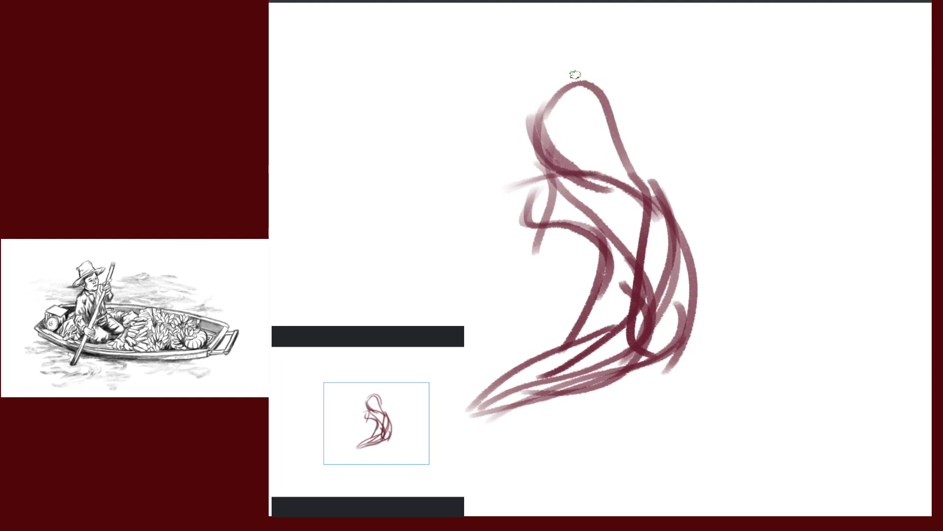
mouse_move(558, 84)
left_mouse_down()
mouse_move(633, 176)
mouse_move(609, 159)
mouse_move(629, 174)
mouse_move(608, 172)
mouse_move(634, 133)
left_mouse_up()
mouse_move(573, 110)
left_mouse_down()
mouse_move(612, 174)
mouse_move(640, 164)
left_mouse_up()
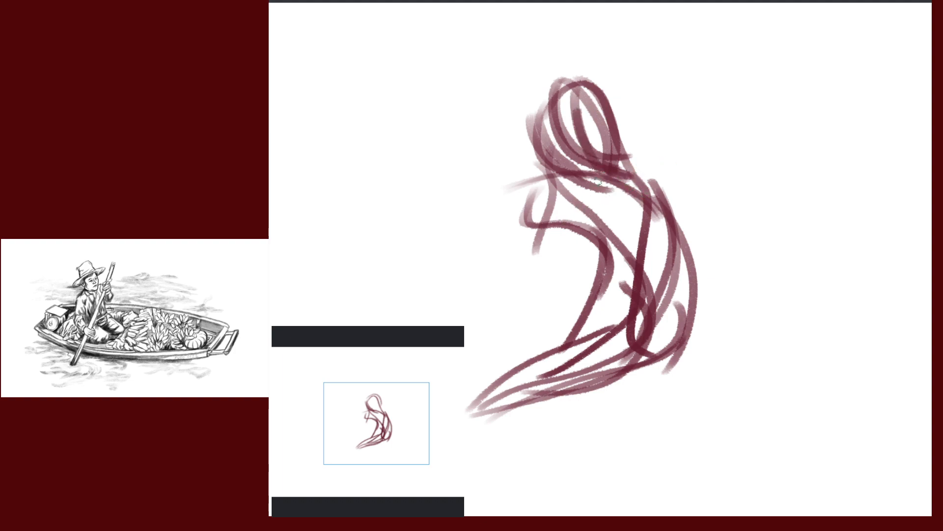
Sketch the upper back curve, the right side, and lines from neck down the torso
left_click_drag(551, 202, 678, 214)
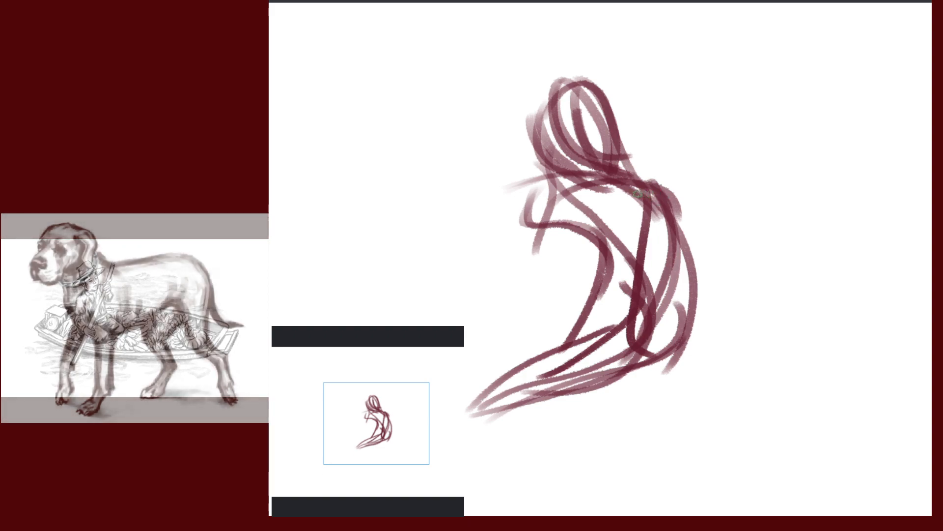
left_click_drag(661, 184, 660, 370)
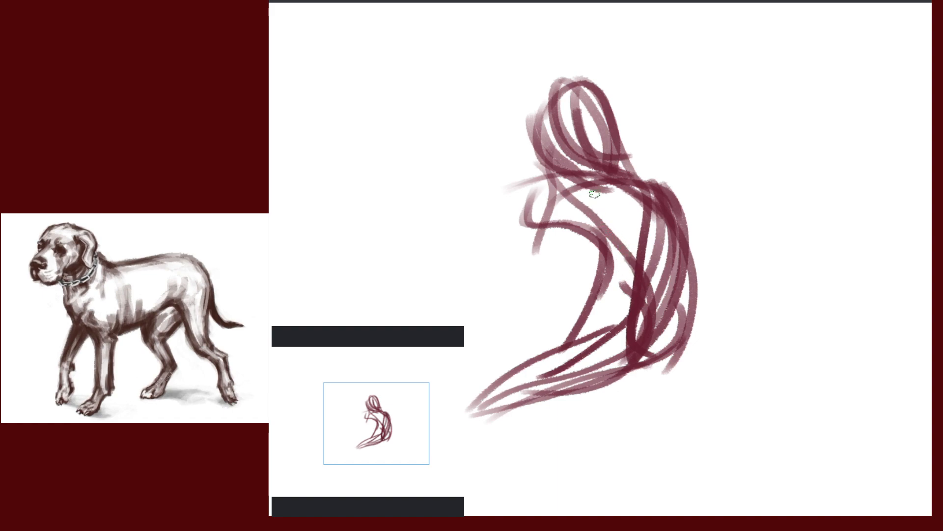
left_click_drag(569, 181, 563, 269)
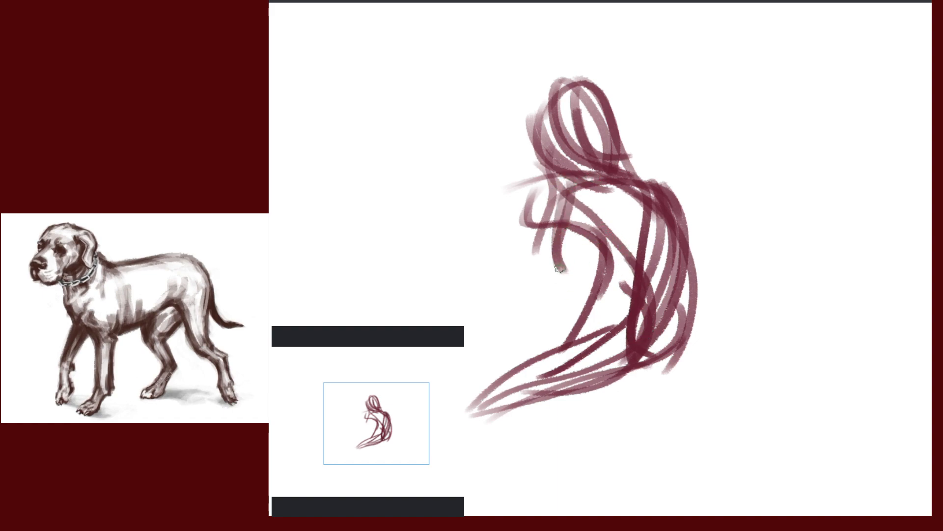
mouse_move(586, 178)
left_mouse_down()
mouse_move(552, 248)
mouse_move(592, 356)
left_mouse_up()
left_click_drag(553, 251, 587, 359)
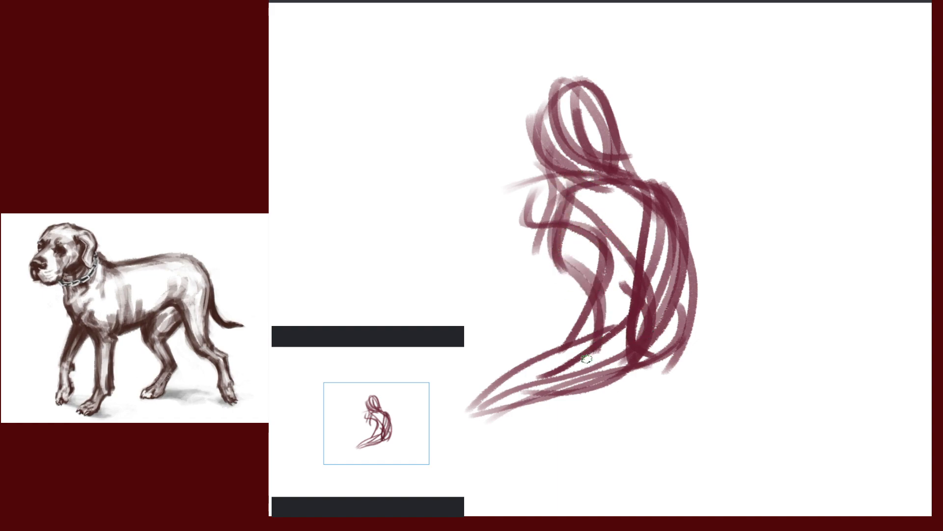
left_click_drag(579, 191, 610, 363)
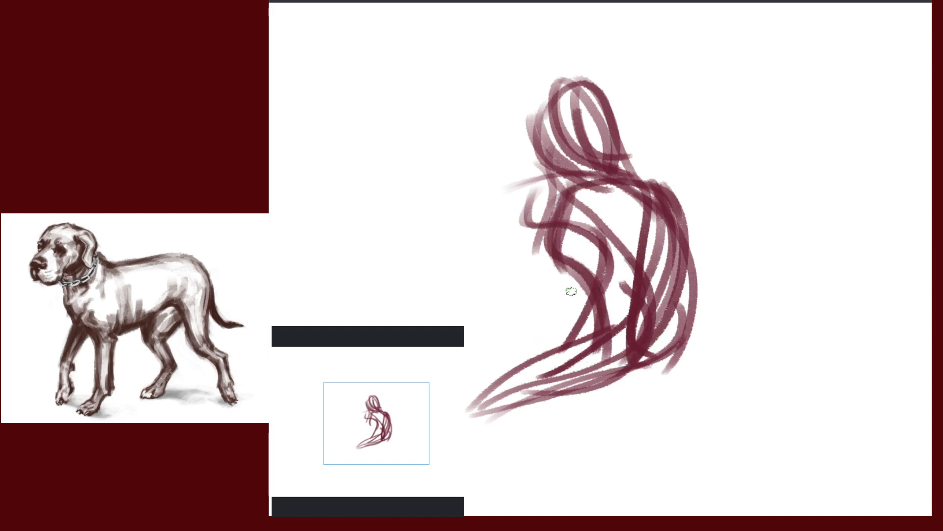
left_click_drag(582, 185, 588, 376)
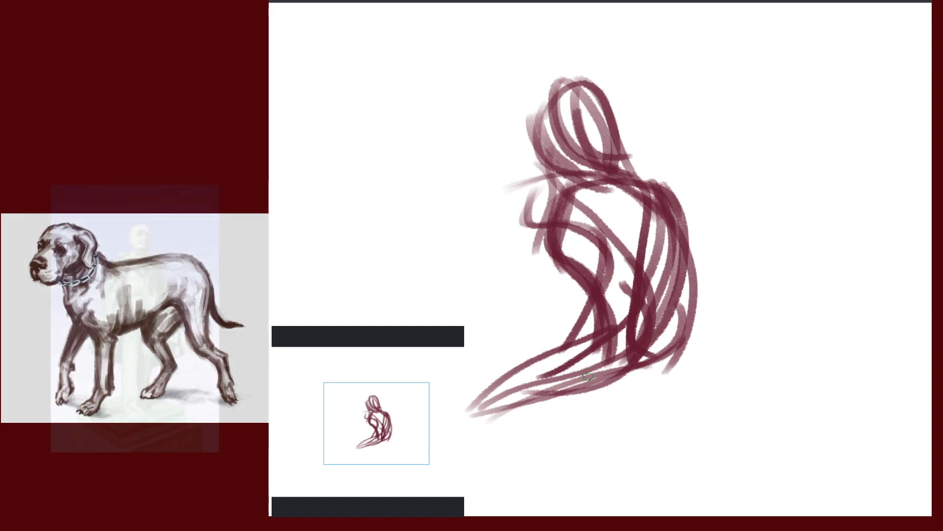
Add strokes at the right hip sweeping down to the left
left_click_drag(755, 347, 815, 246)
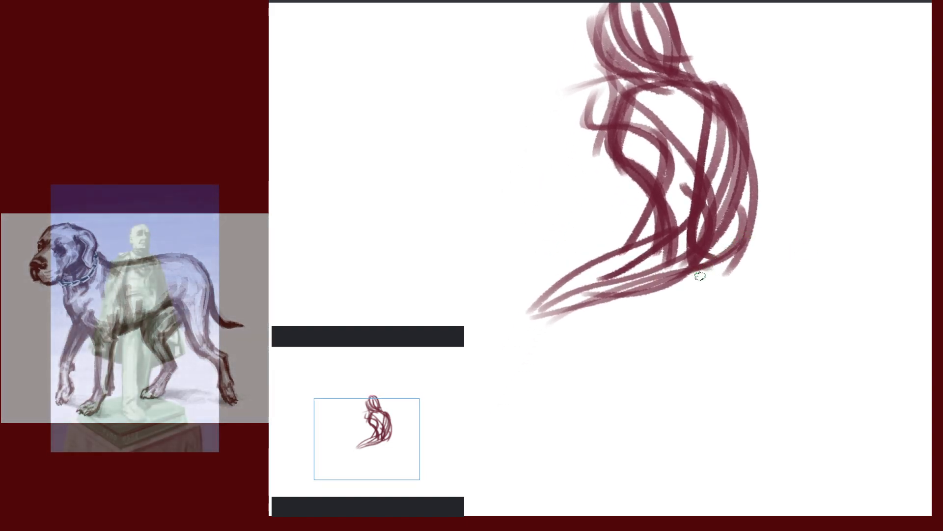
mouse_move(740, 249)
left_mouse_down()
mouse_move(563, 340)
mouse_move(764, 252)
mouse_move(766, 235)
mouse_move(808, 225)
left_mouse_up()
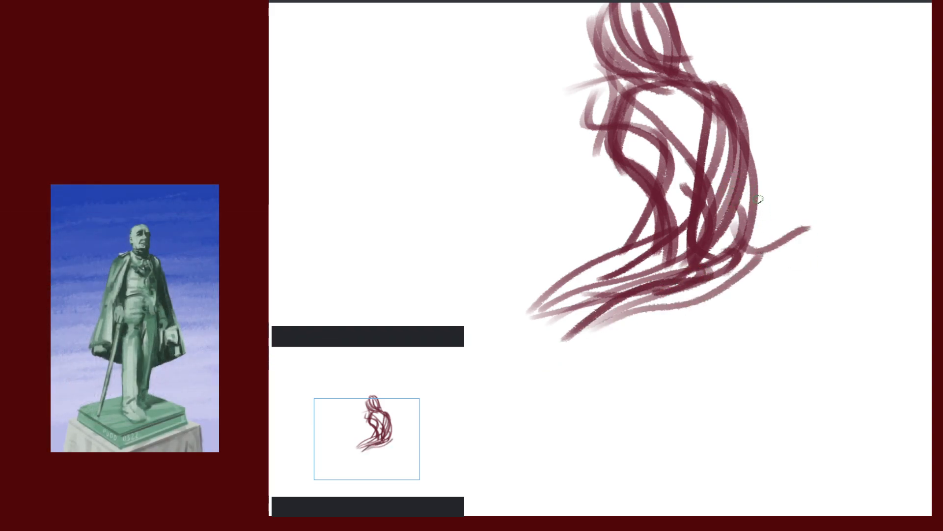
key("ctrl+z")
mouse_move(741, 201)
left_mouse_down()
mouse_move(797, 232)
mouse_move(700, 307)
left_mouse_up()
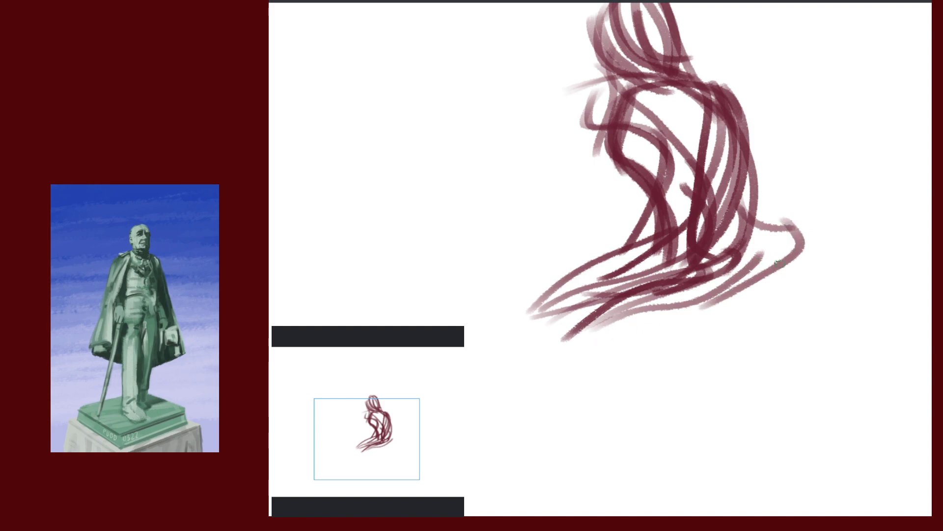
left_click_drag(797, 225, 711, 291)
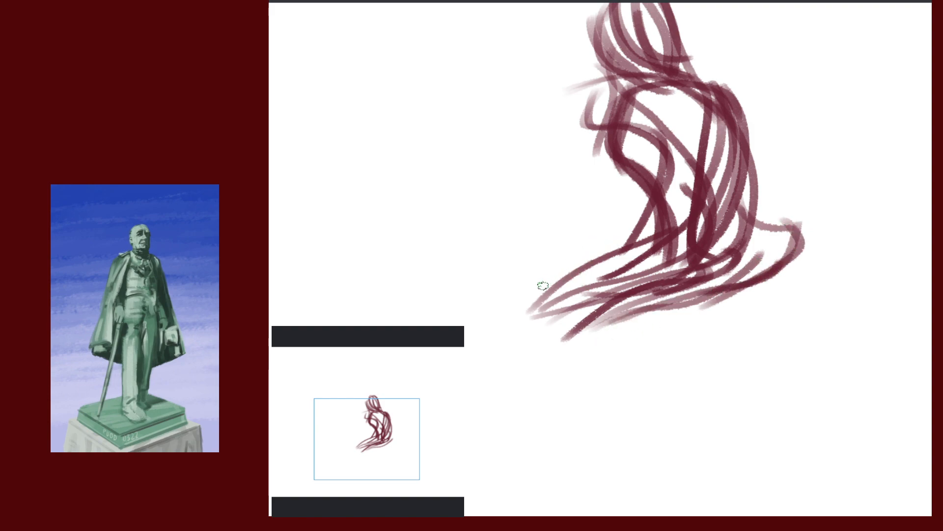
Draw strokes along the lower-left leg and curved lines across the waist
left_click_drag(513, 322, 673, 245)
left_click_drag(668, 227, 564, 273)
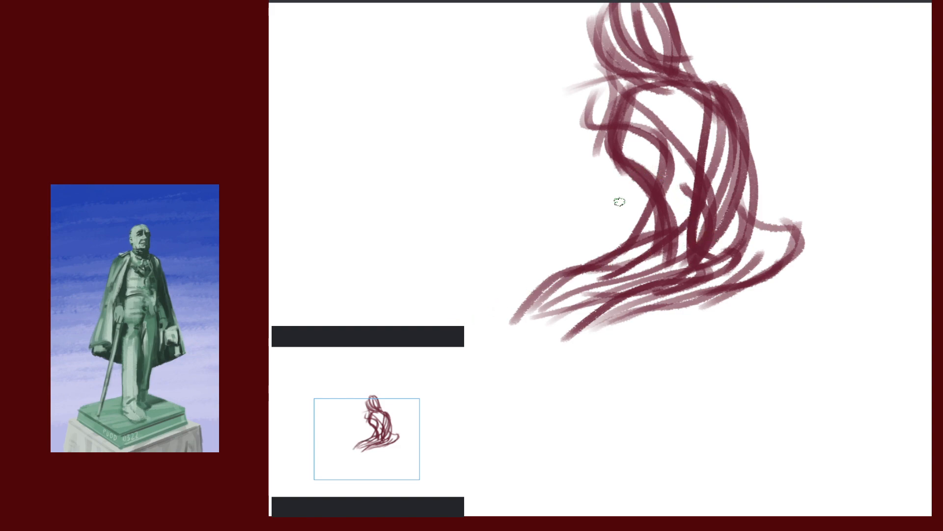
mouse_move(586, 228)
left_mouse_down()
mouse_move(625, 212)
mouse_move(733, 219)
left_mouse_up()
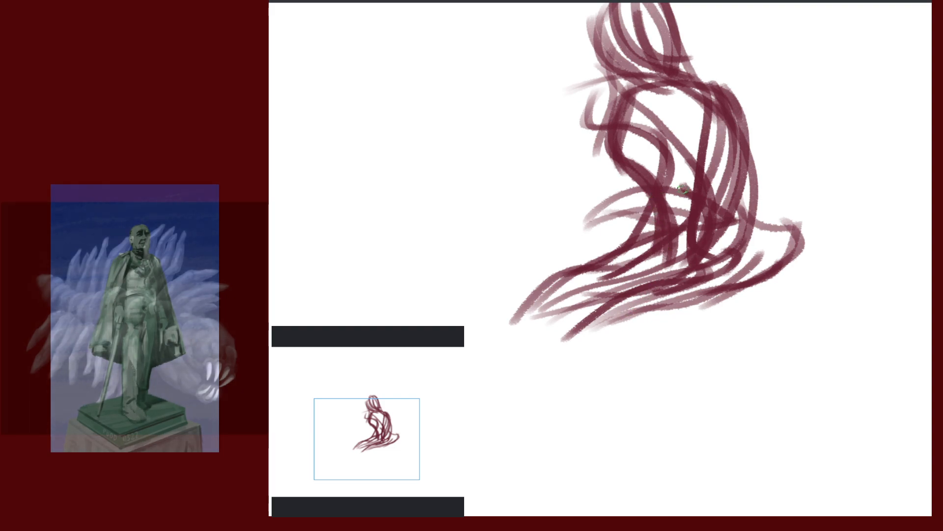
left_click_drag(810, 167, 811, 283)
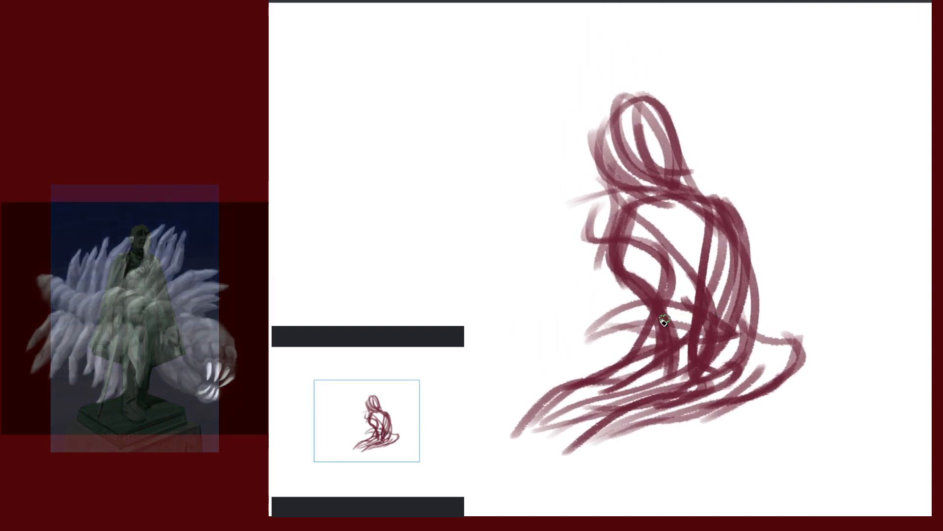
Lighten the strokes down the back and erase the lines across the waist
left_click_drag(621, 324, 750, 298)
mouse_move(725, 241)
left_mouse_down()
mouse_move(731, 270)
mouse_move(694, 337)
left_mouse_up()
mouse_move(727, 243)
left_mouse_down()
mouse_move(741, 281)
mouse_move(705, 327)
left_mouse_up()
mouse_move(731, 263)
left_mouse_down()
mouse_move(732, 289)
mouse_move(700, 324)
mouse_move(728, 336)
left_mouse_up()
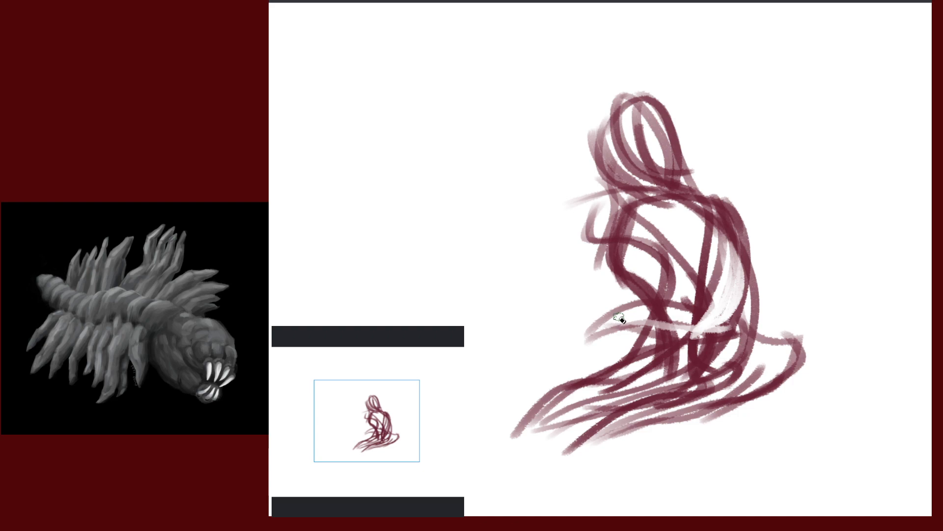
left_click_drag(650, 319, 713, 322)
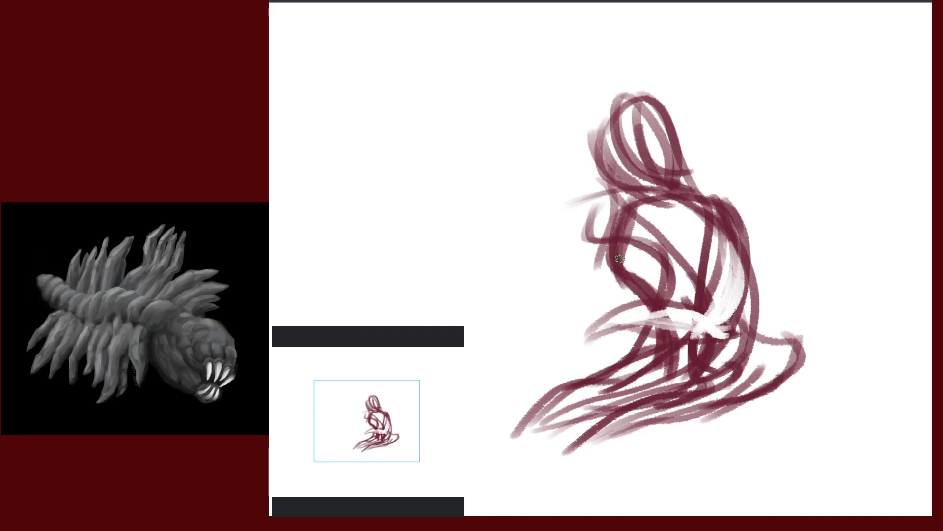
Add dark strokes on the torso's left side and fill in the white waist area
left_click_drag(619, 259, 597, 321)
mouse_move(639, 294)
left_mouse_down()
mouse_move(585, 333)
mouse_move(537, 314)
mouse_move(589, 346)
mouse_move(534, 328)
left_mouse_up()
mouse_move(601, 317)
left_mouse_down()
mouse_move(530, 319)
mouse_move(597, 344)
mouse_move(555, 359)
left_mouse_up()
mouse_move(693, 324)
left_mouse_down()
mouse_move(618, 344)
mouse_move(732, 349)
left_mouse_up()
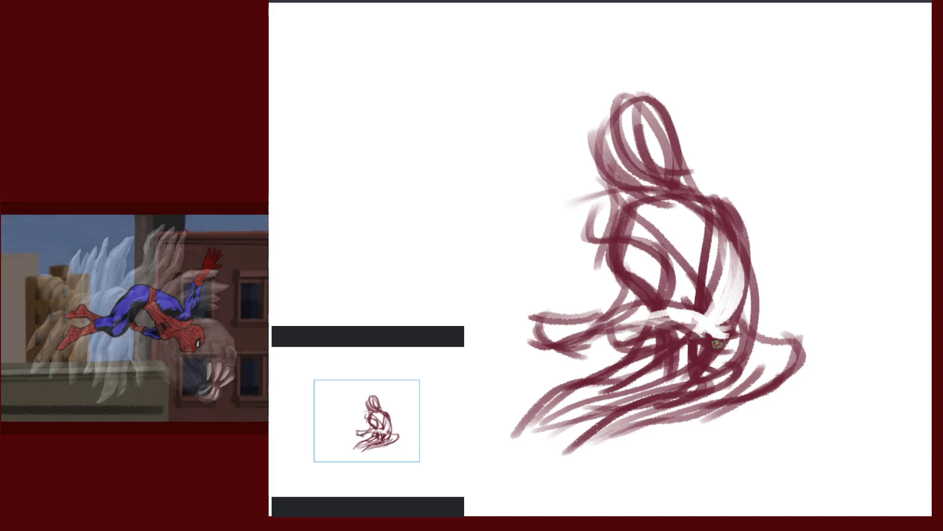
left_click_drag(624, 331, 749, 339)
left_click_drag(609, 322, 653, 305)
mouse_move(663, 305)
left_mouse_down()
mouse_move(662, 339)
mouse_move(640, 333)
mouse_move(750, 314)
left_mouse_up()
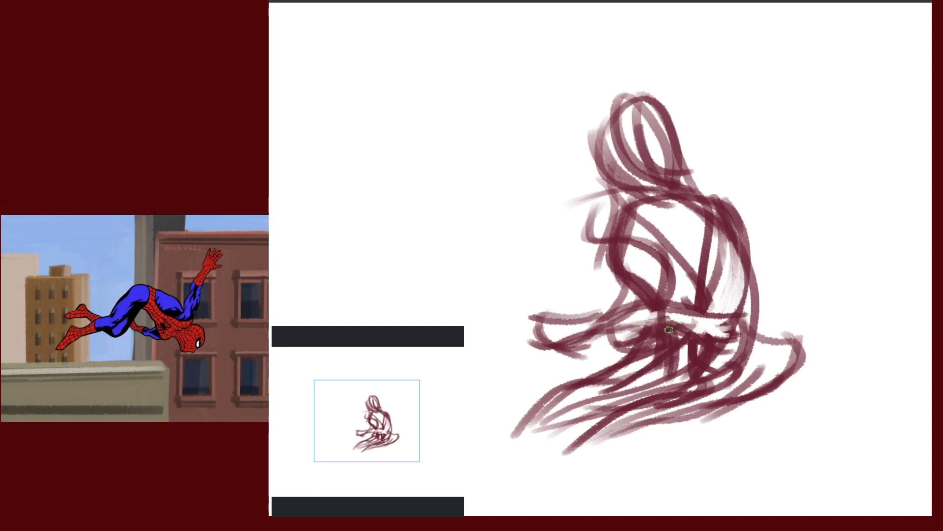
mouse_move(669, 330)
left_mouse_down()
mouse_move(739, 343)
mouse_move(713, 333)
mouse_move(726, 323)
left_mouse_up()
Erase along the right back and redraw the shoulder curve and upper arm
left_click_drag(736, 285, 761, 266)
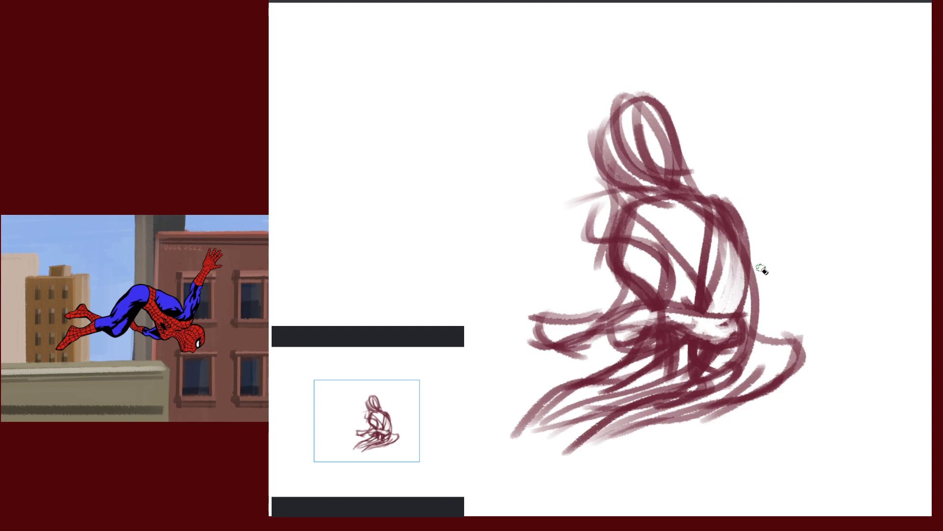
mouse_move(734, 215)
left_mouse_down()
mouse_move(727, 296)
mouse_move(725, 212)
mouse_move(726, 265)
left_mouse_up()
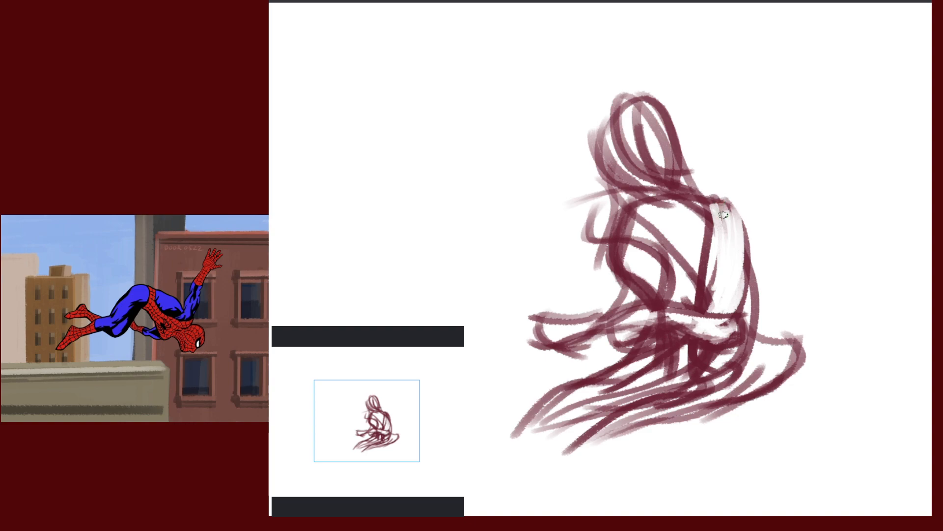
left_click_drag(711, 197, 768, 211)
key("ctrl+z")
mouse_move(709, 198)
left_mouse_down()
mouse_move(757, 225)
mouse_move(748, 308)
left_mouse_up()
mouse_move(709, 204)
left_mouse_down()
mouse_move(699, 273)
mouse_move(743, 201)
mouse_move(749, 290)
left_mouse_up()
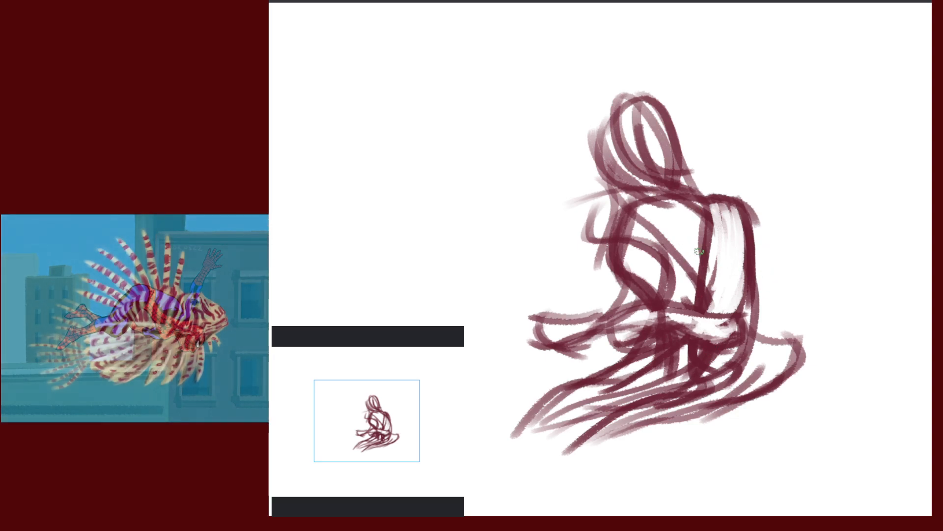
Draw the chest line, shoulder diagonal and curves across the chest
left_click_drag(630, 250, 694, 240)
left_click_drag(701, 194, 643, 254)
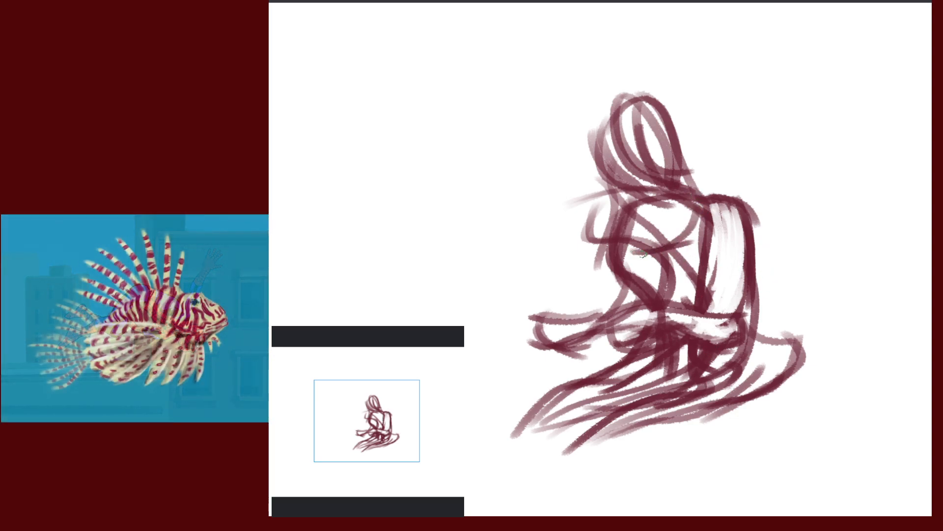
mouse_move(698, 215)
left_mouse_down()
mouse_move(674, 247)
mouse_move(689, 243)
left_mouse_up()
mouse_move(637, 207)
left_mouse_down()
mouse_move(661, 263)
mouse_move(660, 247)
left_mouse_up()
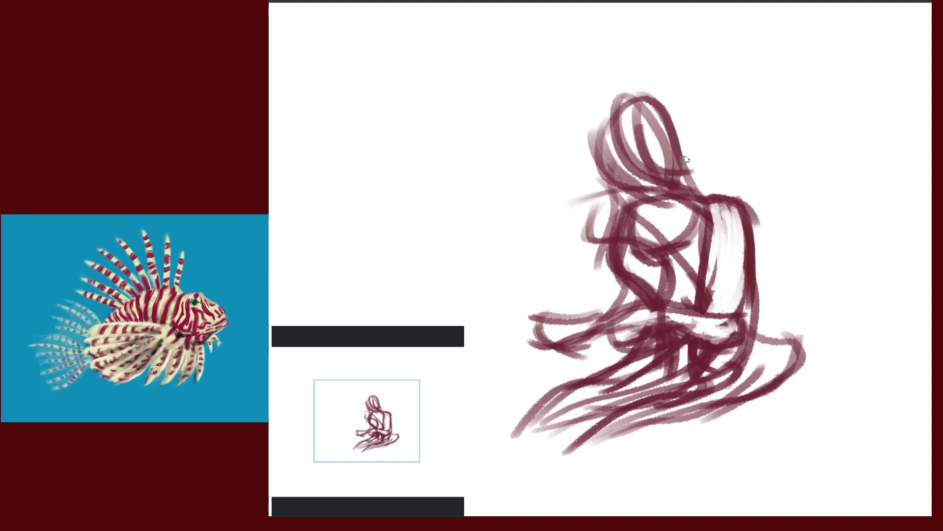
Erase the hair strands left of the head and leftover lines around chin and neck
mouse_move(611, 132)
left_mouse_down()
mouse_move(635, 187)
mouse_move(612, 162)
mouse_move(628, 197)
left_mouse_up()
mouse_move(598, 125)
left_mouse_down()
mouse_move(642, 193)
mouse_move(598, 194)
left_mouse_up()
left_click_drag(591, 157, 605, 184)
mouse_move(606, 108)
left_mouse_down()
mouse_move(613, 155)
mouse_move(626, 170)
left_mouse_up()
mouse_move(605, 118)
left_mouse_down()
mouse_move(629, 183)
mouse_move(637, 183)
left_mouse_up()
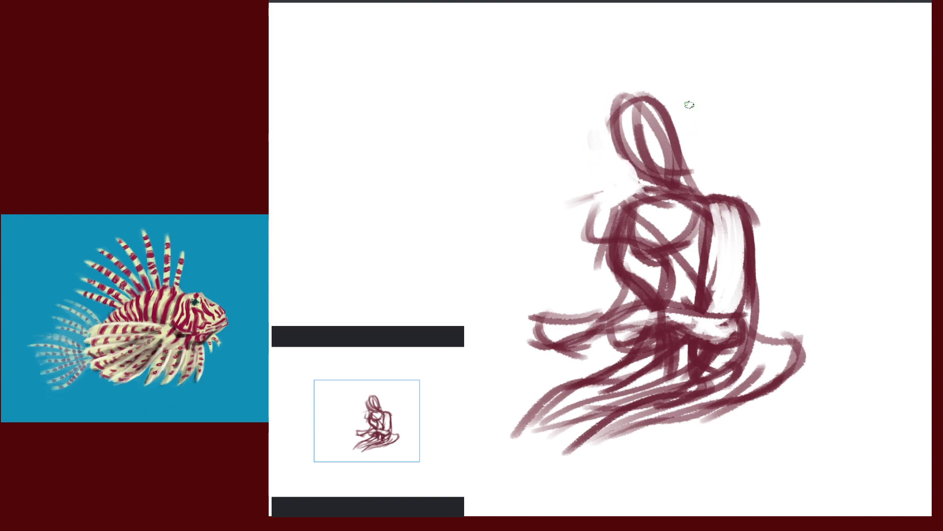
Draw a line from the head down the neck and arcs over the head
mouse_move(681, 87)
left_mouse_down()
mouse_move(701, 142)
mouse_move(700, 197)
left_mouse_up()
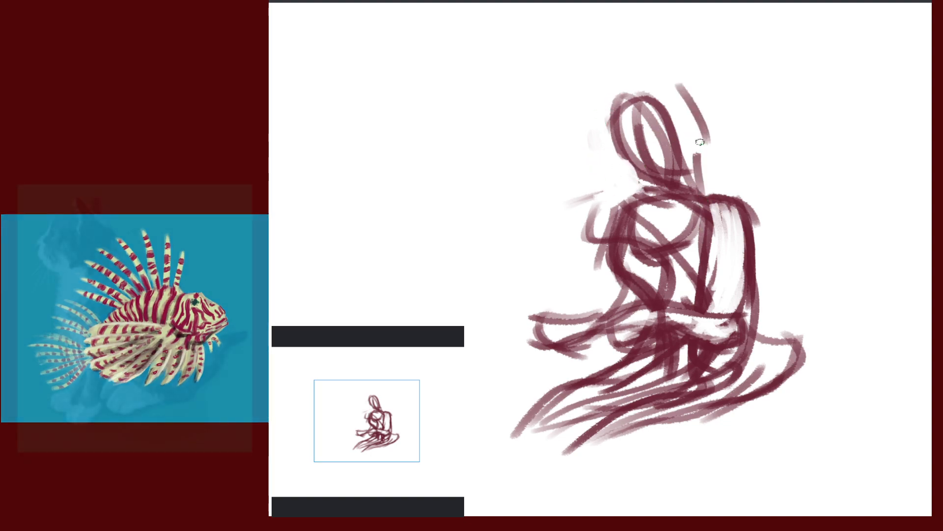
left_click_drag(709, 116, 697, 155)
left_click_drag(658, 75, 620, 124)
left_click_drag(627, 91, 674, 118)
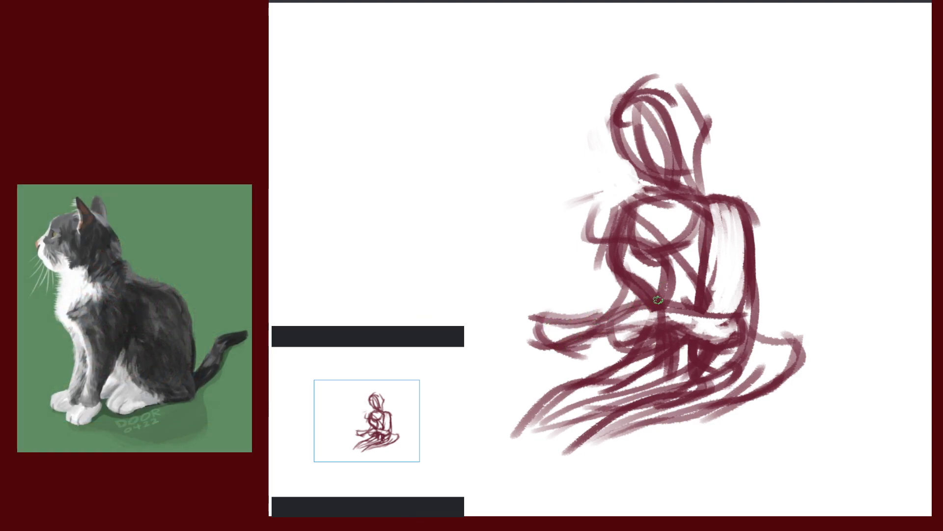
Erase the faint outer lines along the left arm edge
mouse_move(606, 196)
left_mouse_down()
mouse_move(596, 216)
mouse_move(585, 207)
mouse_move(602, 251)
mouse_move(689, 369)
left_mouse_up()
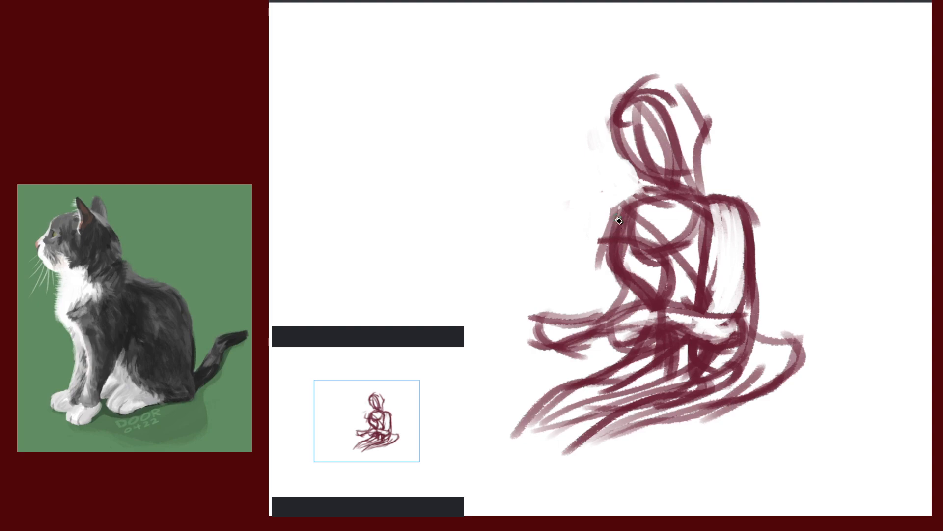
left_click_drag(614, 198, 597, 287)
left_click_drag(603, 230, 605, 288)
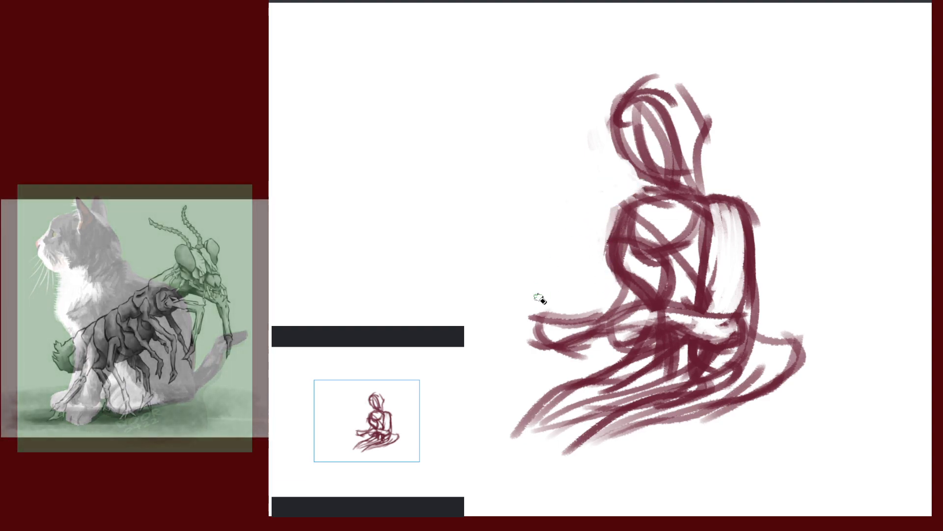
left_click_drag(832, 248, 764, 250)
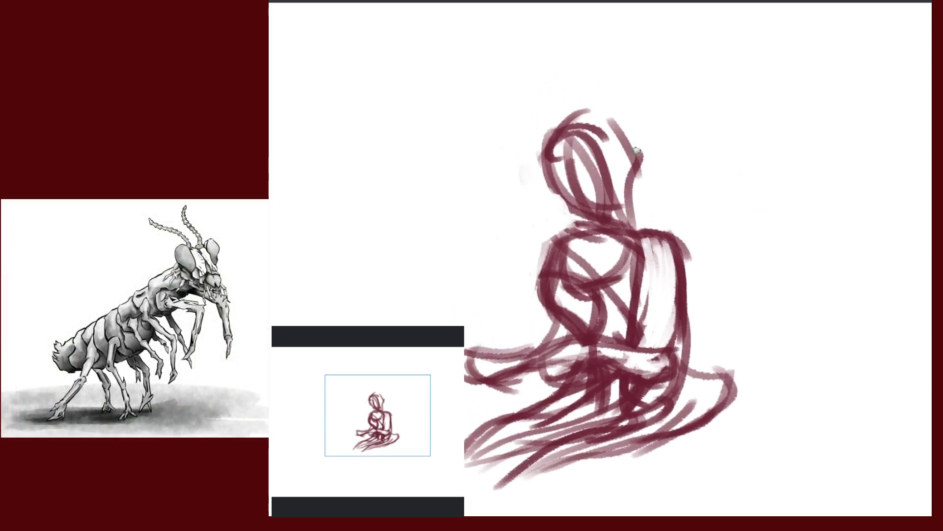
Repaint the head arcs, the right side of head and neck, and the left face
mouse_move(561, 133)
left_mouse_down()
mouse_move(614, 122)
mouse_move(620, 151)
left_mouse_up()
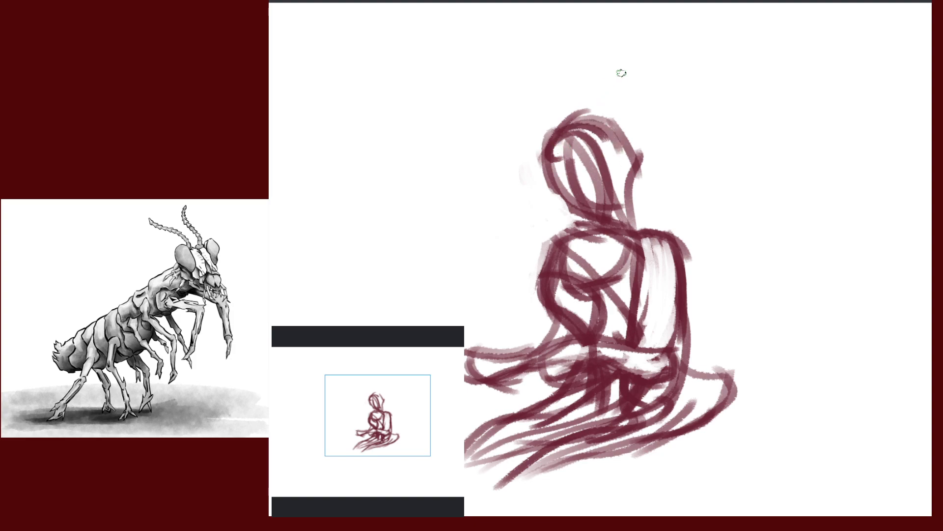
mouse_move(560, 141)
left_mouse_down()
mouse_move(627, 134)
mouse_move(636, 189)
left_mouse_up()
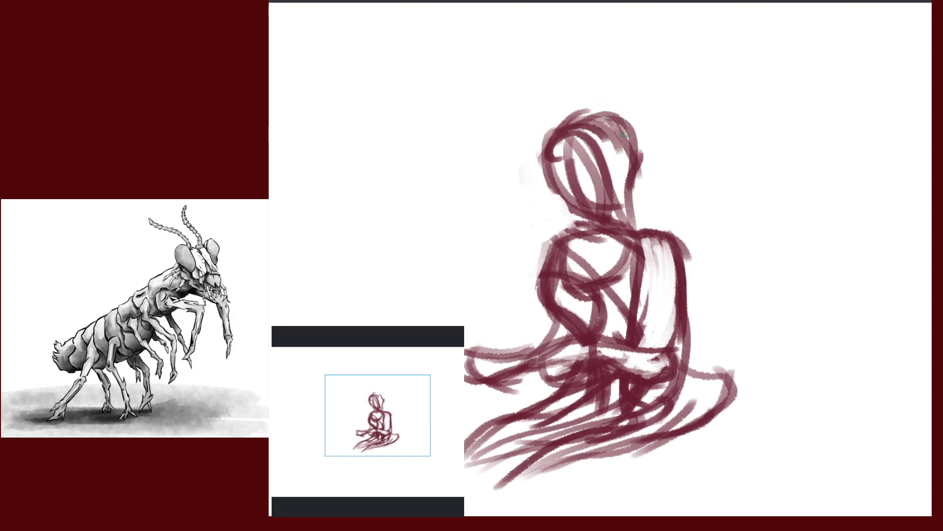
left_click_drag(625, 138, 653, 245)
left_click_drag(634, 173, 664, 233)
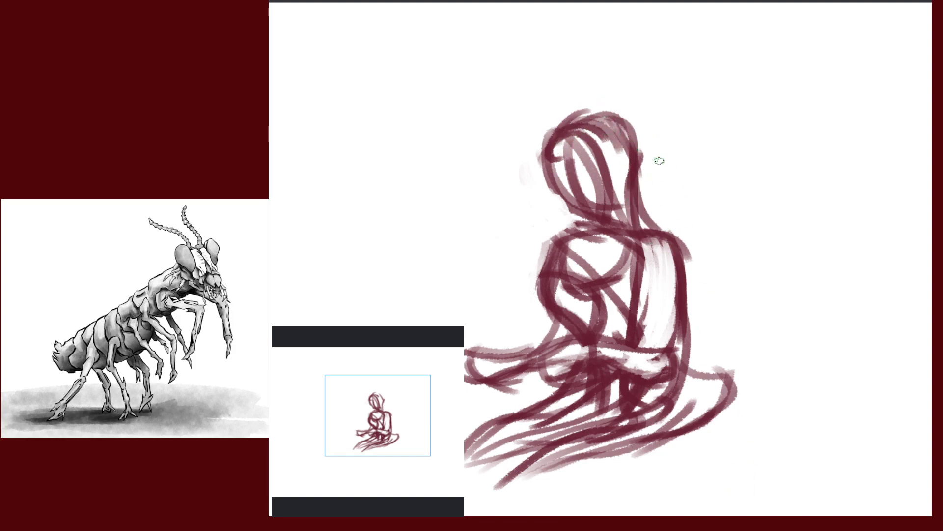
left_click_drag(566, 126, 603, 233)
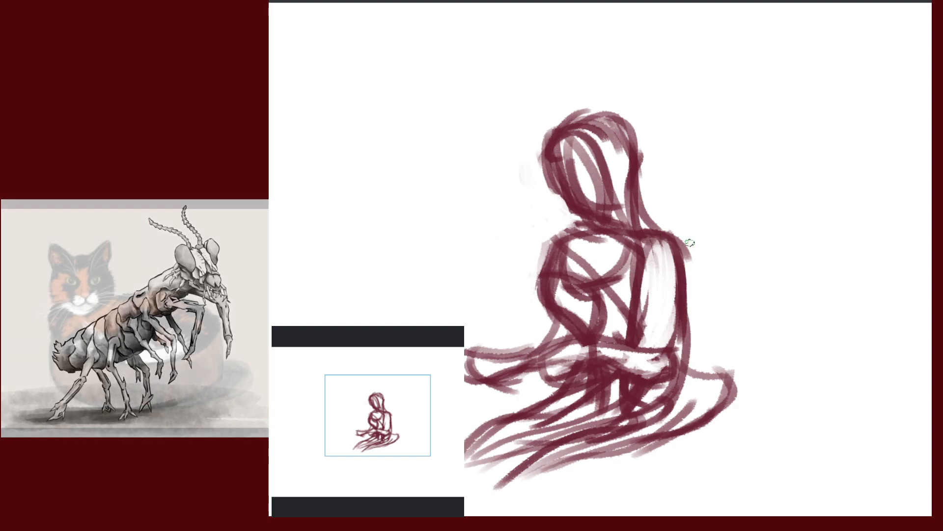
Paint the right back contour and shoulder line, then draw and lighten a V neckline
left_click_drag(690, 243, 687, 318)
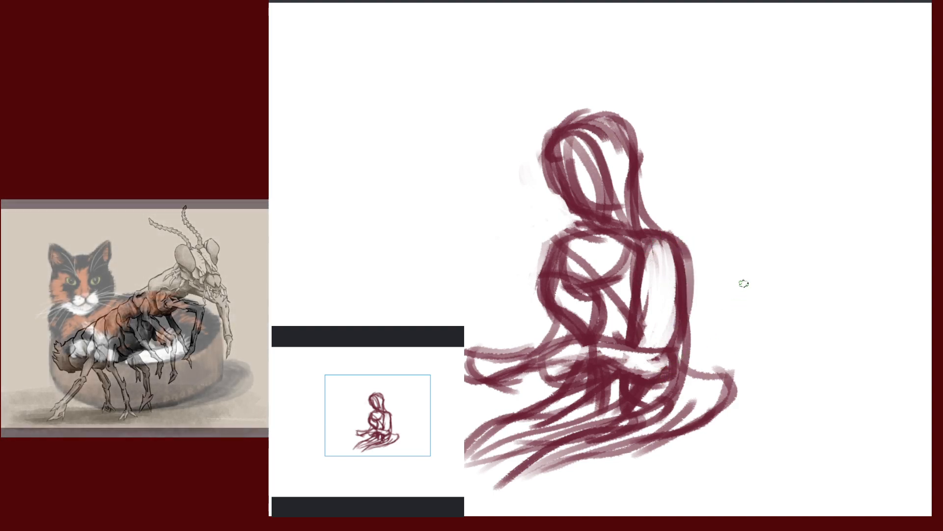
left_click_drag(774, 263, 825, 230)
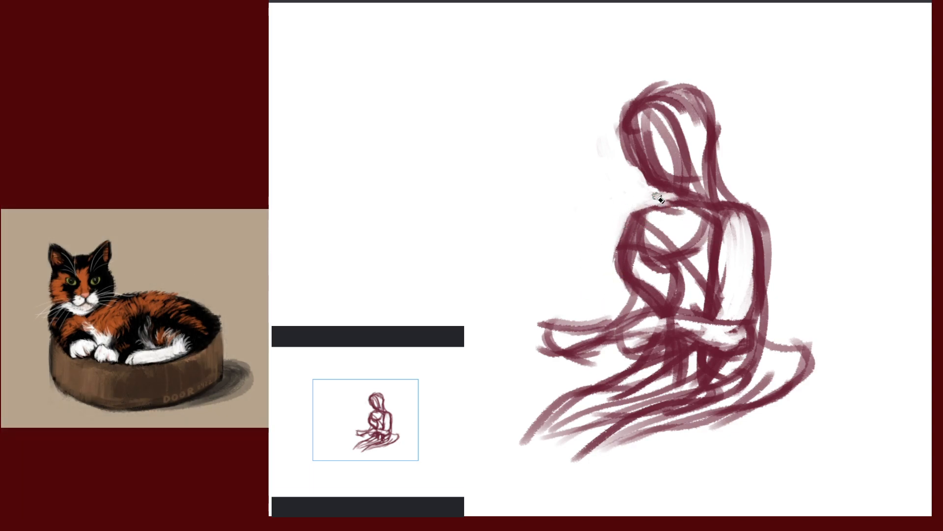
mouse_move(683, 201)
left_mouse_down()
mouse_move(653, 199)
mouse_move(632, 235)
left_mouse_up()
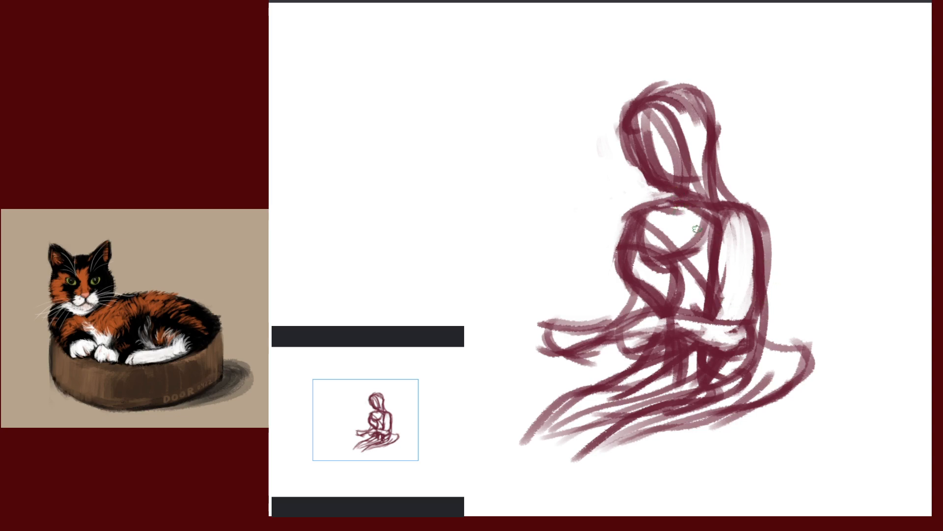
left_click_drag(665, 194, 685, 227)
mouse_move(664, 193)
left_mouse_down()
mouse_move(687, 221)
mouse_move(681, 227)
left_mouse_up()
key("e")
mouse_move(673, 194)
left_mouse_down()
mouse_move(685, 227)
mouse_move(663, 248)
mouse_move(678, 248)
left_mouse_up()
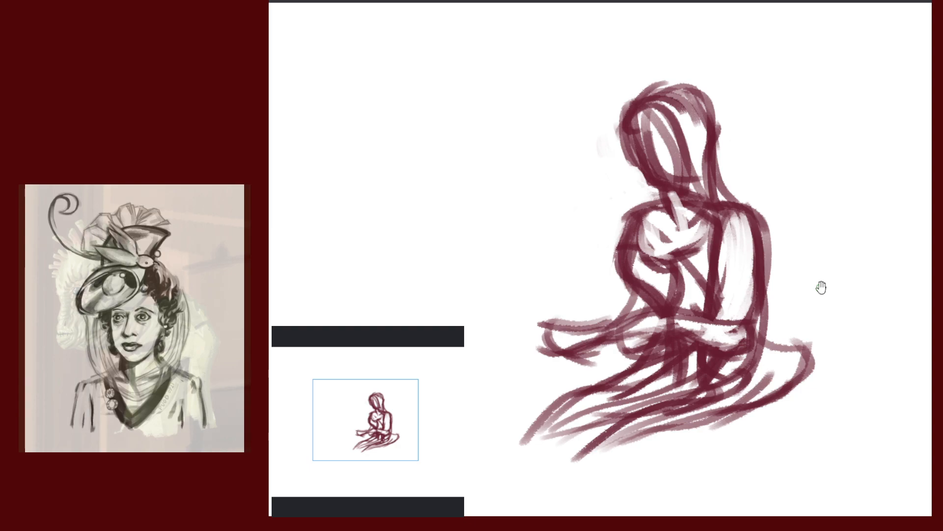
Add strokes along the lower-right drapery and long sweeps across the lower-left drapery
left_click_drag(821, 288, 823, 202)
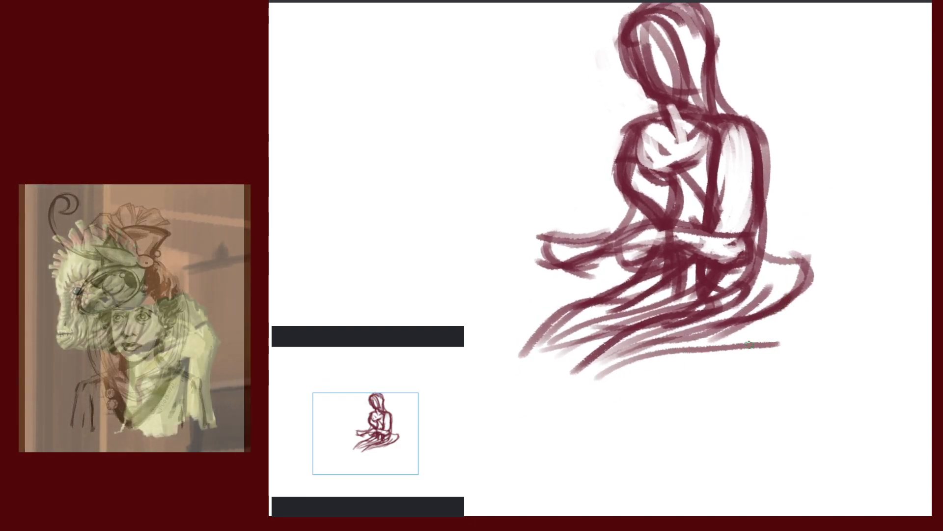
mouse_move(611, 363)
left_mouse_down()
mouse_move(722, 345)
mouse_move(766, 350)
left_mouse_up()
left_click_drag(714, 348, 810, 314)
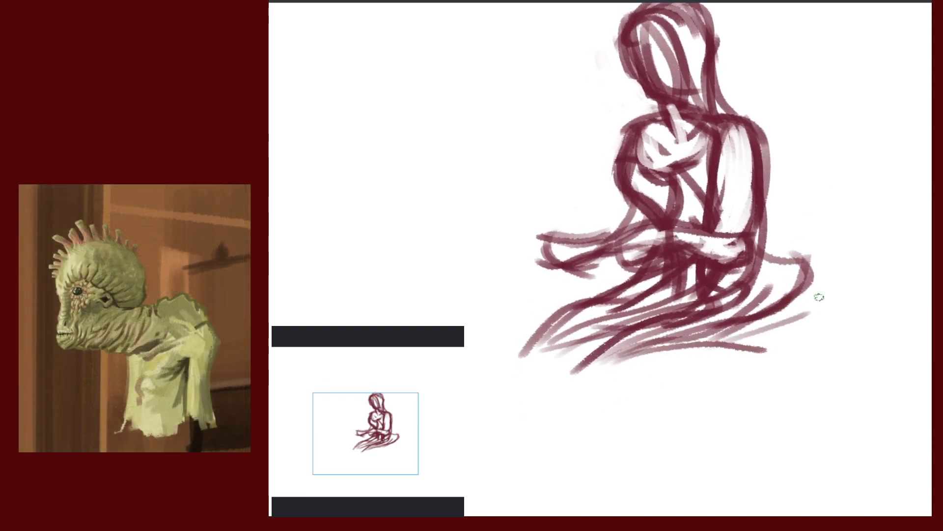
left_click_drag(823, 278, 717, 347)
left_click_drag(775, 336, 741, 345)
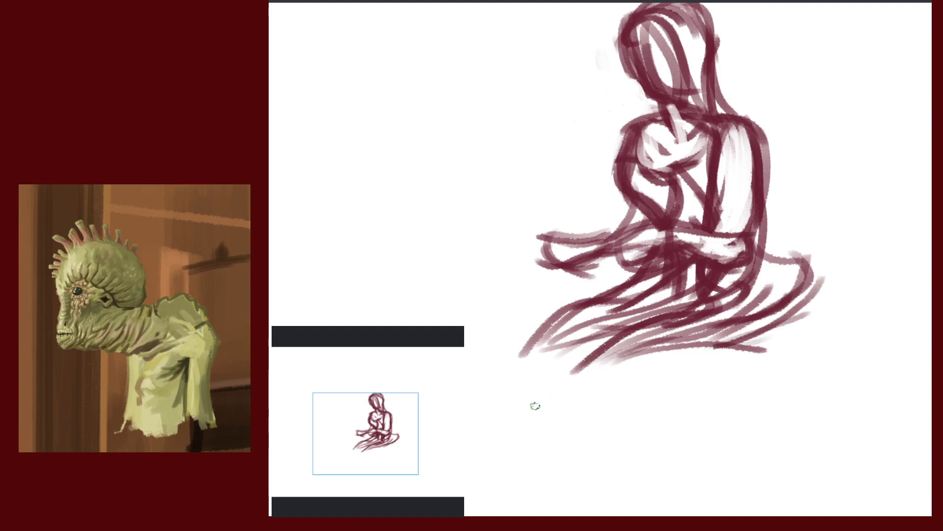
left_click_drag(540, 402, 713, 339)
left_click_drag(637, 307, 512, 415)
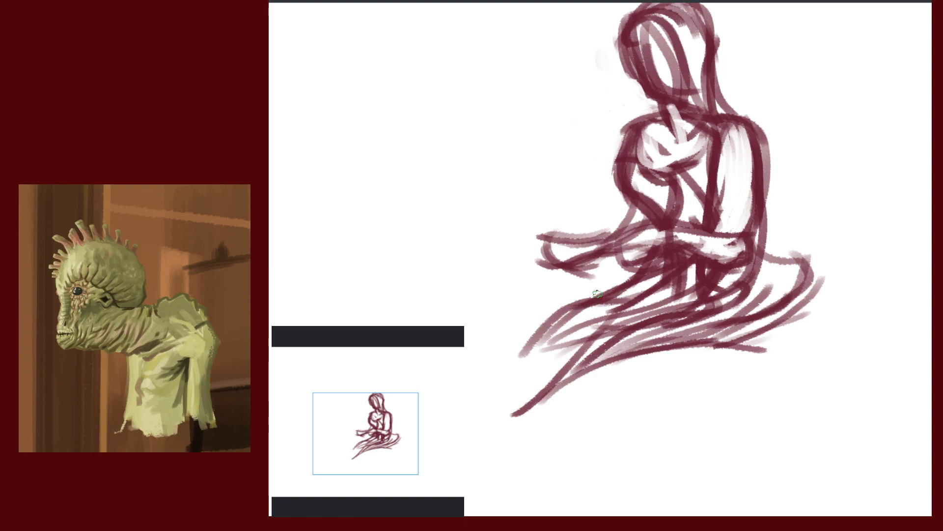
mouse_move(587, 322)
left_mouse_down()
mouse_move(514, 313)
mouse_move(501, 355)
mouse_move(651, 354)
left_mouse_up()
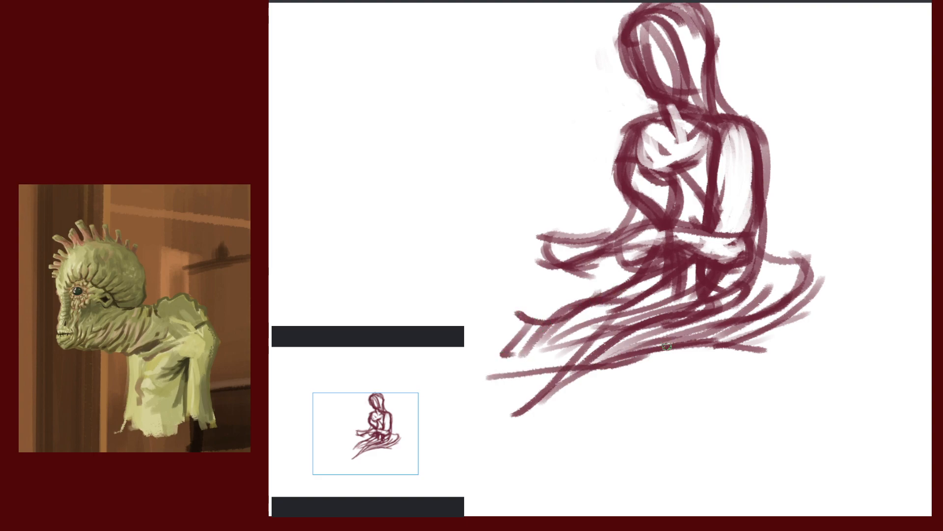
Extend the lower drapery with horizontal lines reaching further left
left_click_drag(849, 191, 831, 88)
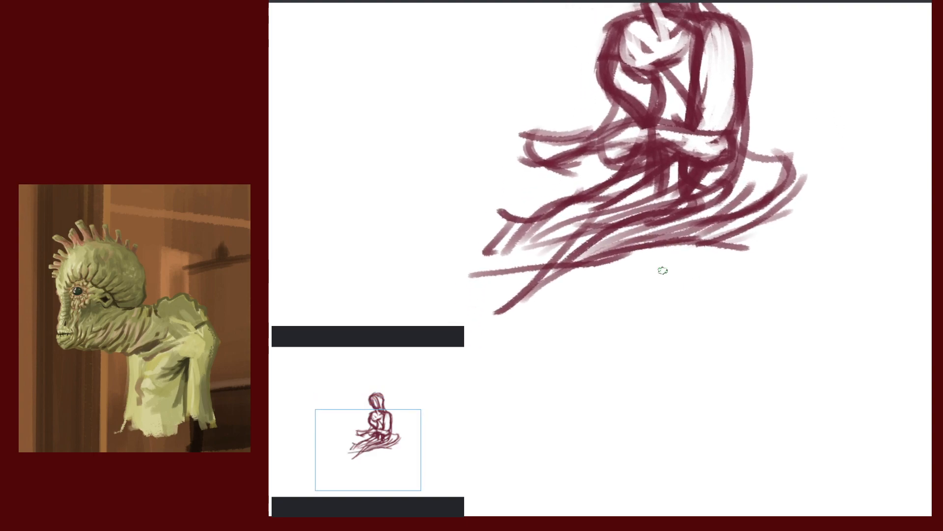
left_click_drag(480, 259, 647, 259)
left_click_drag(500, 261, 421, 300)
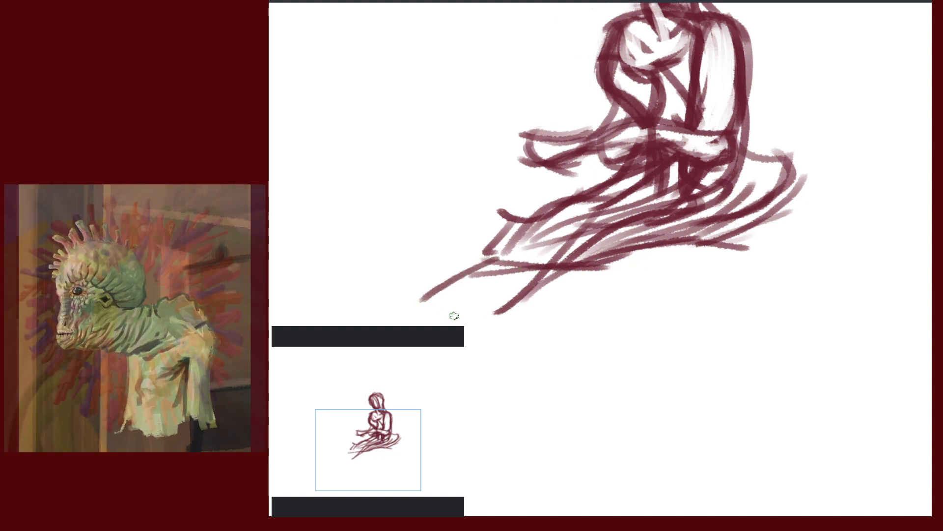
mouse_move(687, 333)
left_mouse_down()
mouse_move(737, 352)
mouse_move(841, 352)
left_mouse_up()
key("ctrl+z")
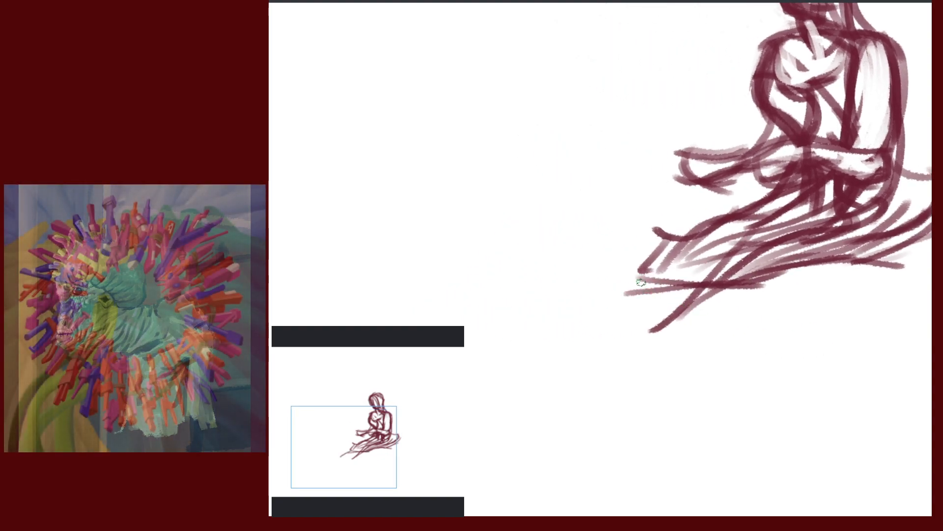
left_click_drag(548, 321, 641, 284)
left_click_drag(641, 285, 525, 336)
left_click_drag(826, 317, 541, 391)
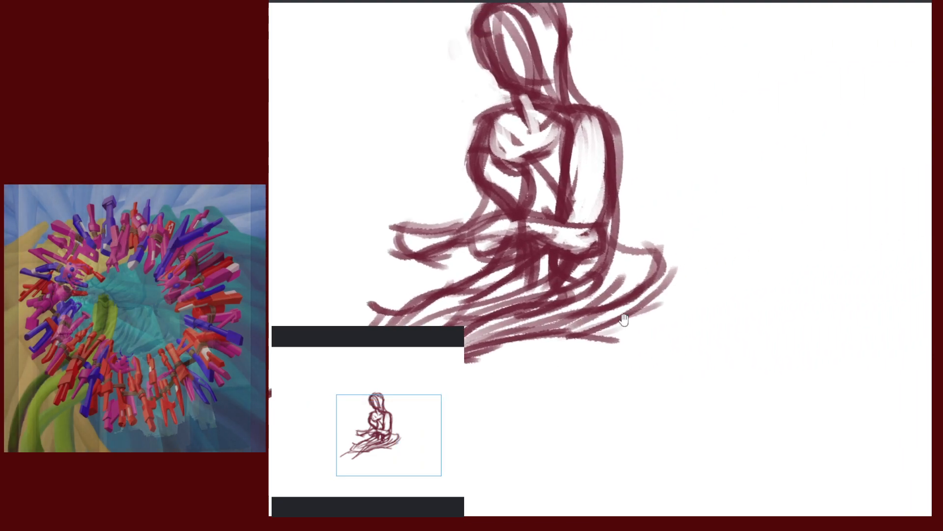
Start a curved line beside the figure for the cushion's top and side
left_click_drag(630, 197, 700, 212)
key("ctrl+z")
left_click_drag(674, 196, 669, 272)
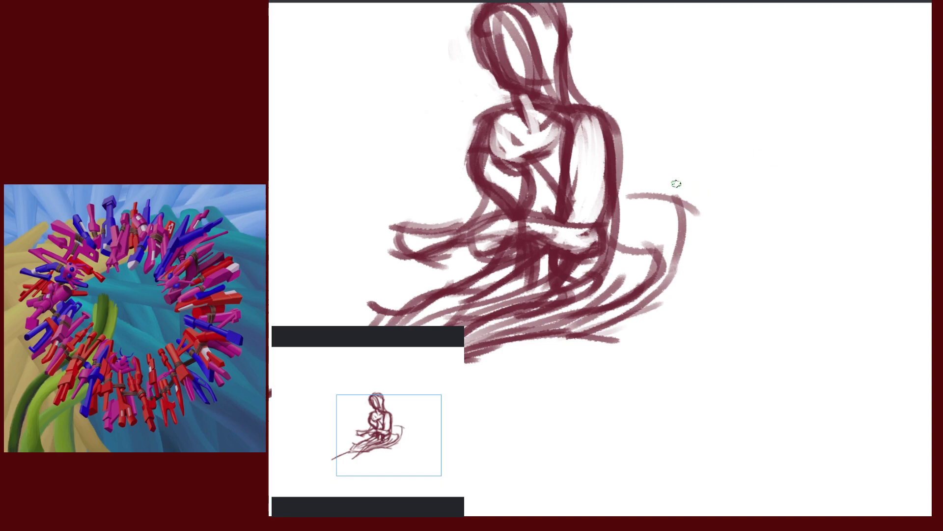
Draw the cushion's top edge and curved front side right of the figure
mouse_move(617, 194)
left_mouse_down()
mouse_move(701, 197)
mouse_move(698, 213)
left_mouse_up()
left_click_drag(676, 200, 678, 295)
left_click_drag(683, 206, 667, 306)
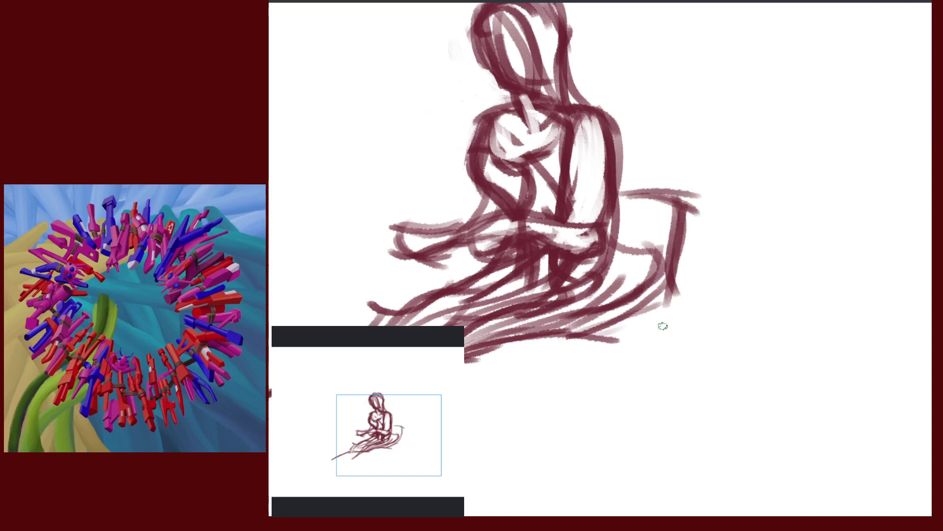
mouse_move(687, 204)
left_mouse_down()
mouse_move(726, 183)
mouse_move(838, 214)
left_mouse_up()
Add the cushion's bottom and right edges, removing a zigzag scribbled inside
left_click_drag(675, 301, 806, 289)
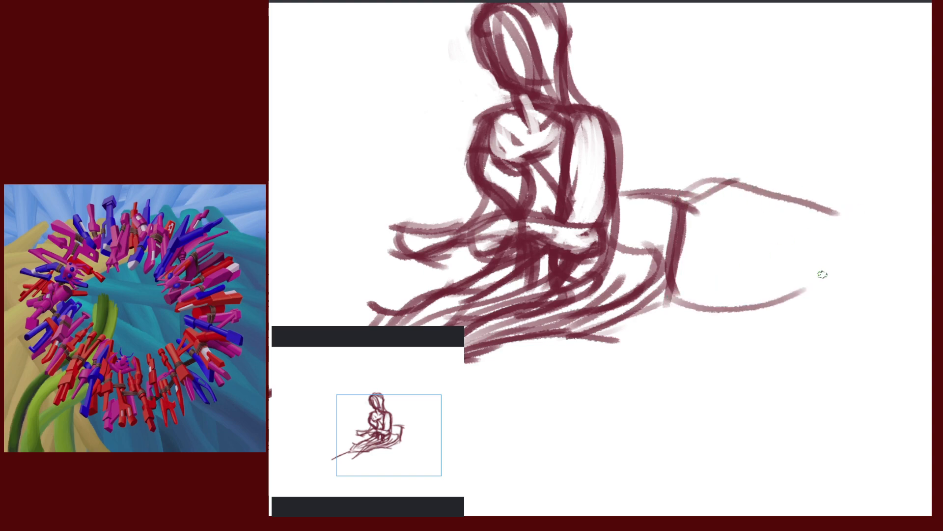
left_click_drag(667, 313, 818, 317)
left_click_drag(673, 314, 799, 300)
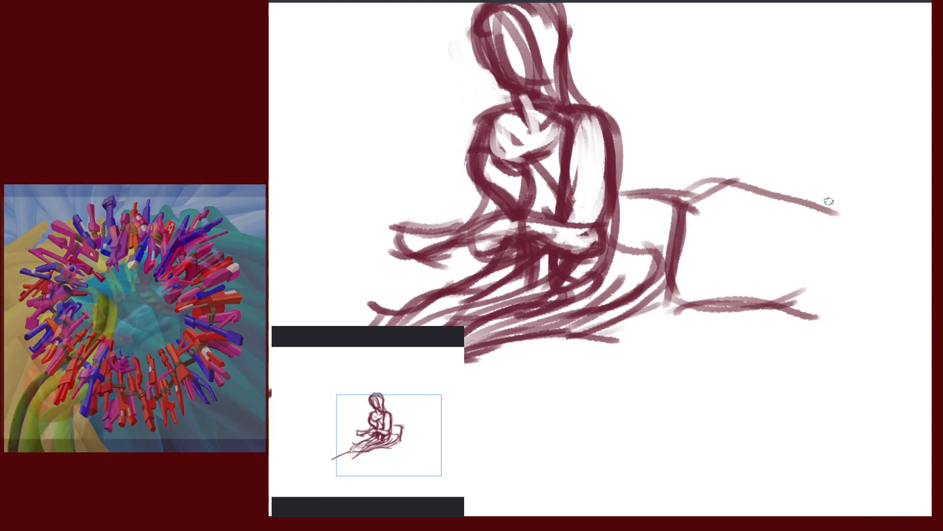
mouse_move(839, 194)
left_mouse_down()
mouse_move(820, 318)
mouse_move(828, 330)
left_mouse_up()
mouse_move(830, 211)
left_mouse_down()
mouse_move(818, 246)
mouse_move(756, 257)
left_mouse_up()
key("ctrl+z")
key("ctrl+z")
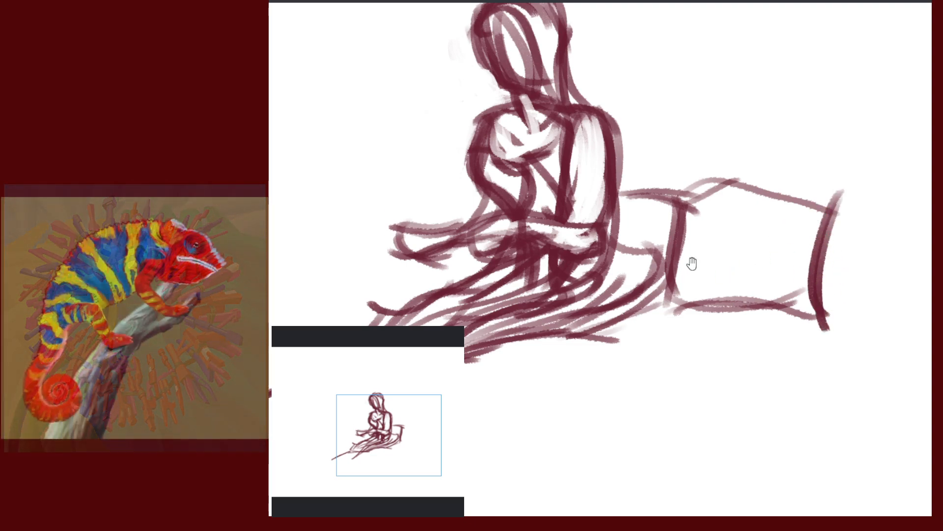
left_click_drag(690, 264, 772, 334)
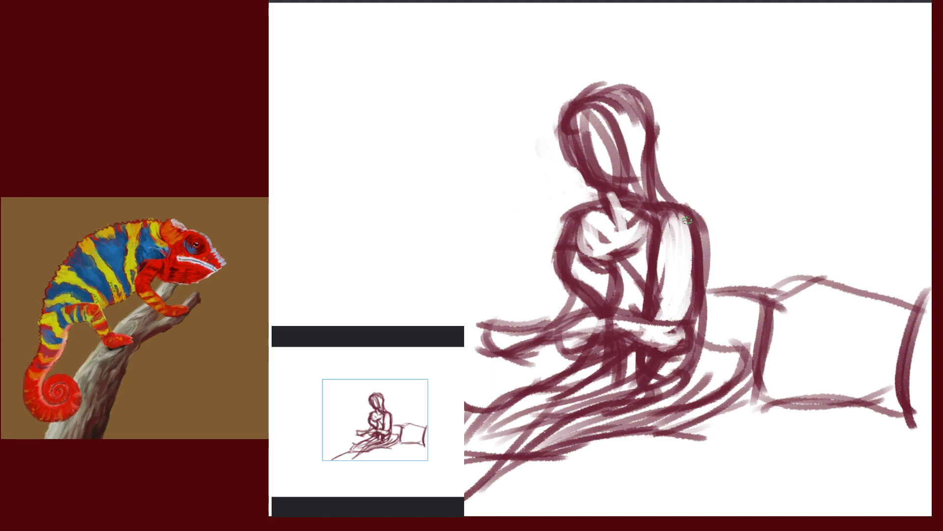
Draw the chin and neck line and erase the inner face lines, undoing stray face strokes
left_click_drag(589, 187, 641, 184)
mouse_move(581, 124)
left_mouse_down()
mouse_move(609, 182)
mouse_move(640, 174)
mouse_move(600, 168)
mouse_move(609, 181)
left_mouse_up()
mouse_move(596, 147)
left_mouse_down()
mouse_move(607, 111)
mouse_move(596, 166)
mouse_move(617, 165)
mouse_move(614, 134)
mouse_move(618, 164)
mouse_move(610, 122)
left_mouse_up()
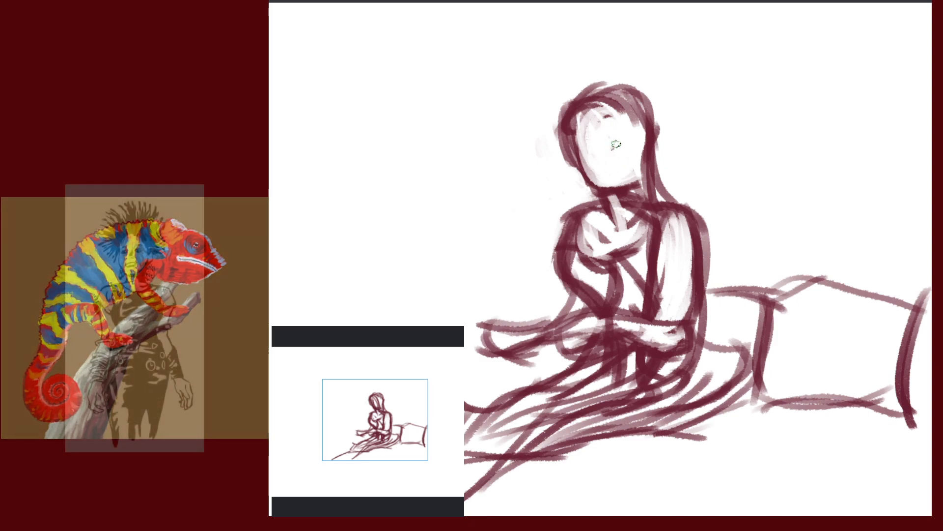
key("e")
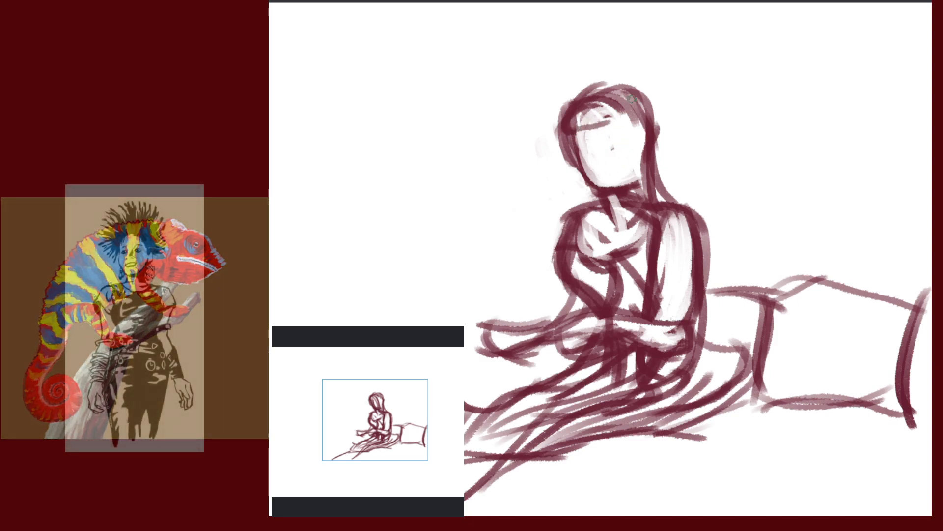
key("ctrl+z")
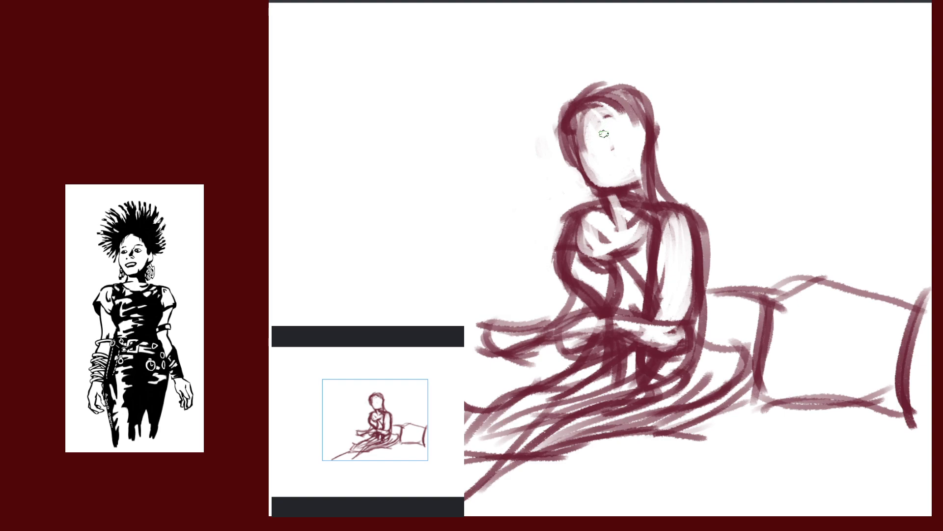
mouse_move(573, 137)
left_mouse_down()
mouse_move(614, 129)
mouse_move(615, 119)
mouse_move(579, 172)
left_mouse_up()
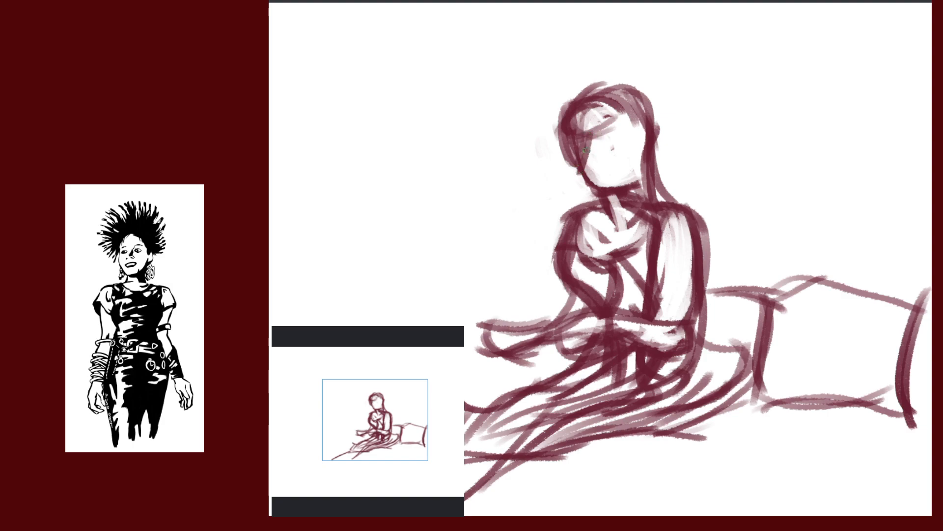
mouse_move(589, 133)
left_mouse_down()
mouse_move(581, 173)
mouse_move(613, 178)
left_mouse_up()
key("ctrl+z")
key("ctrl+z")
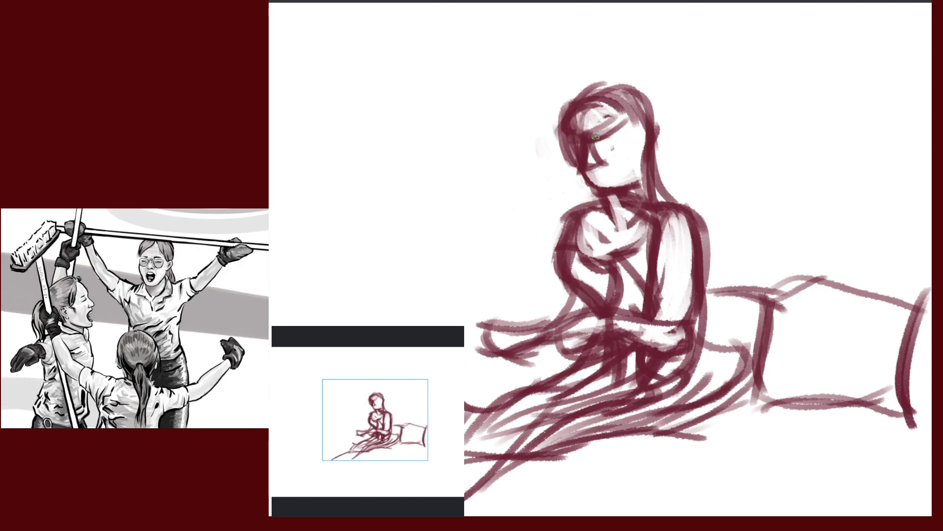
Brush a forehead hair stroke, the jaw down to the chin, and the darker neck
left_click_drag(595, 136, 627, 118)
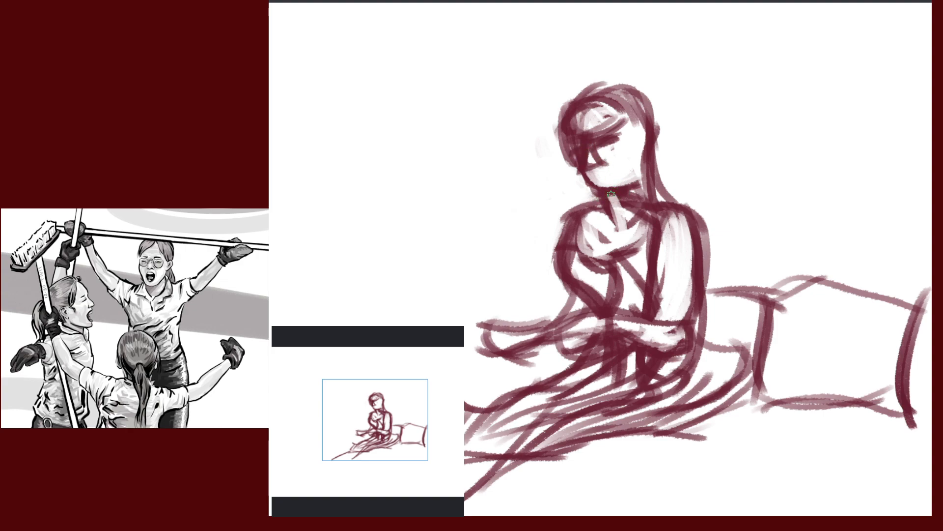
left_click_drag(588, 172, 597, 190)
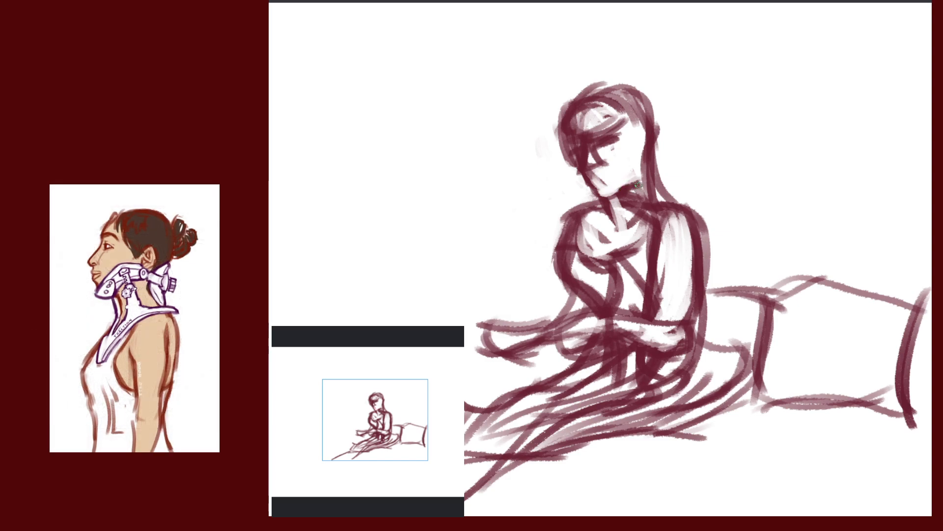
left_click_drag(632, 183, 611, 190)
key("ctrl+z")
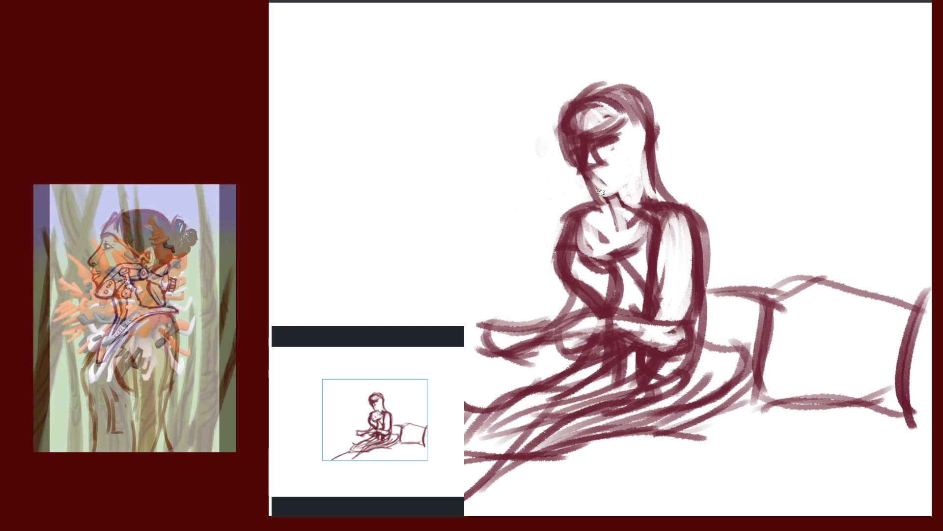
left_click_drag(598, 195, 616, 198)
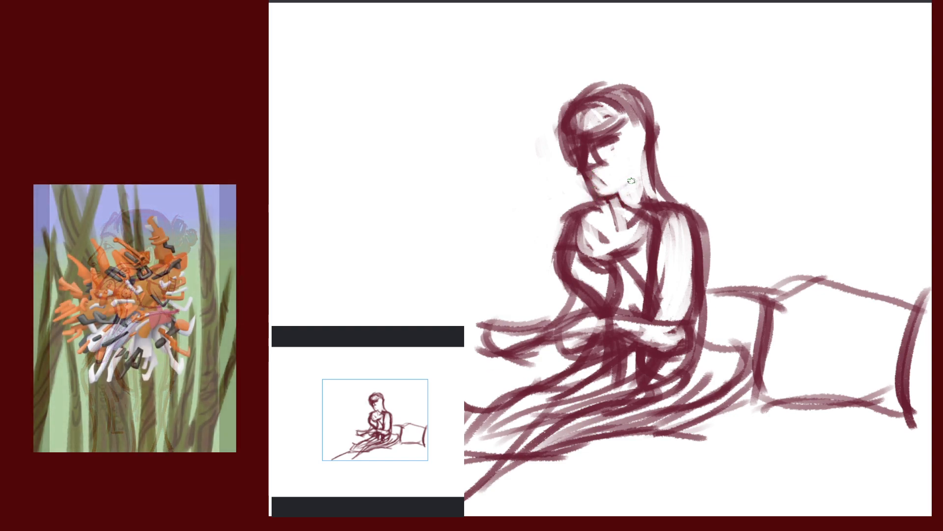
left_click_drag(631, 180, 605, 199)
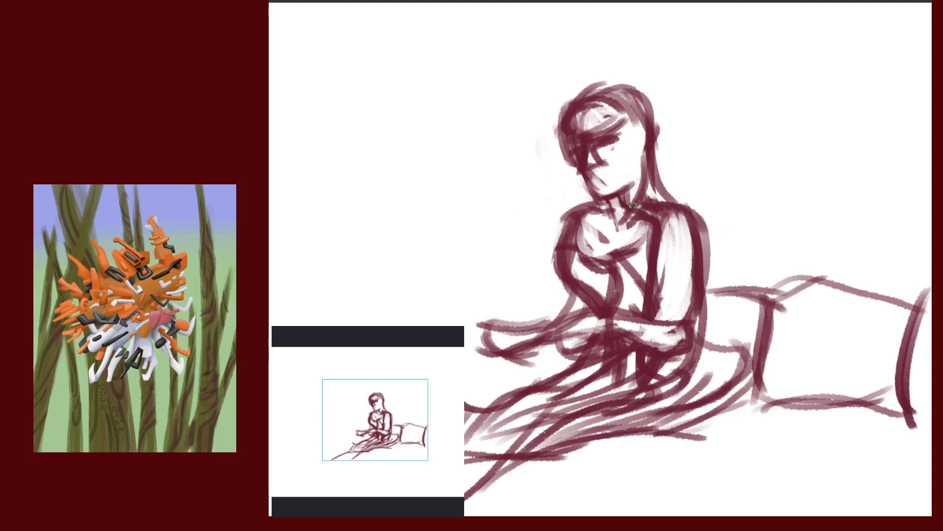
left_click_drag(647, 183, 633, 222)
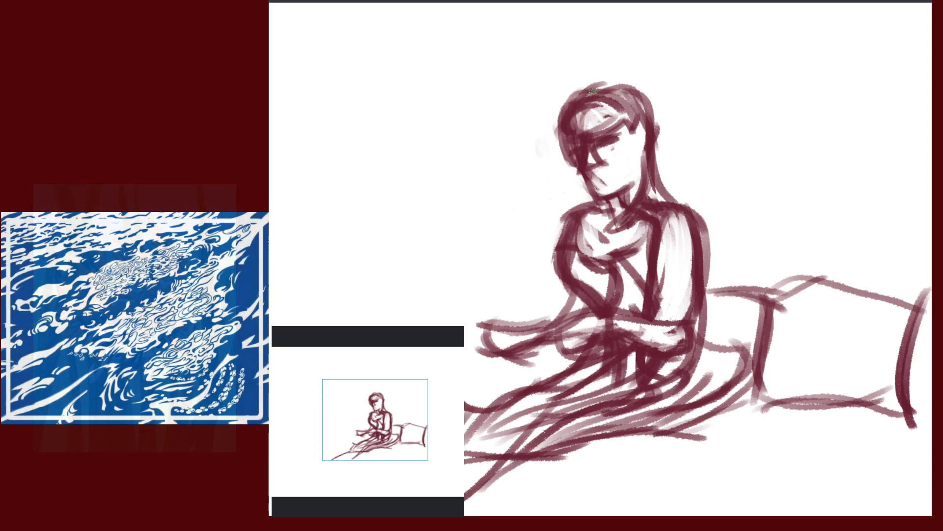
Add long hair strands curving down the back behind the shoulder
mouse_move(603, 88)
left_mouse_down()
mouse_move(655, 96)
mouse_move(700, 228)
left_mouse_up()
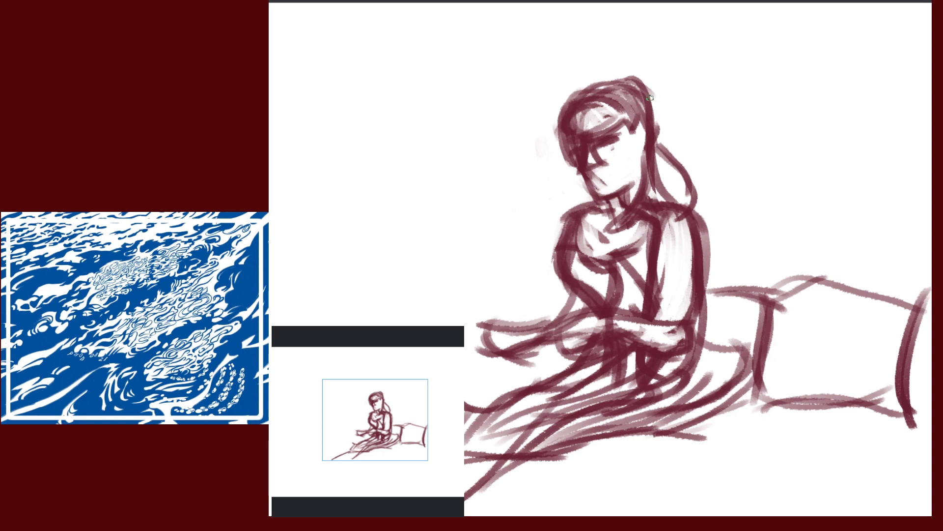
left_click_drag(650, 97, 681, 143)
key("ctrl+z")
mouse_move(652, 95)
left_mouse_down()
mouse_move(678, 145)
mouse_move(656, 168)
mouse_move(677, 139)
mouse_move(690, 145)
left_mouse_up()
left_click_drag(672, 139, 661, 191)
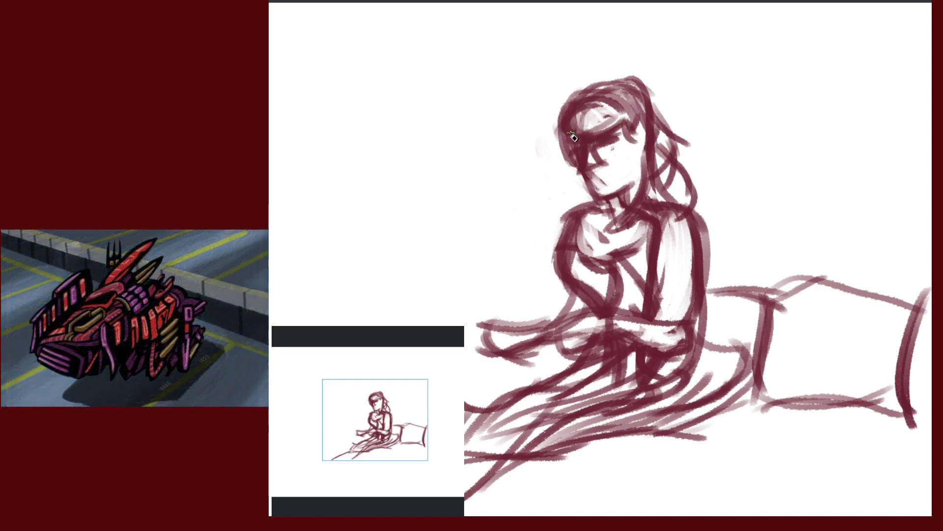
Lighten and blend streaks across the fringe and upper hair, undoing a stray dark stroke
mouse_move(569, 130)
left_mouse_down()
mouse_move(586, 101)
mouse_move(582, 144)
left_mouse_up()
mouse_move(606, 98)
left_mouse_down()
mouse_move(599, 130)
mouse_move(614, 127)
mouse_move(585, 106)
mouse_move(576, 128)
left_mouse_up()
left_click_drag(590, 91, 572, 107)
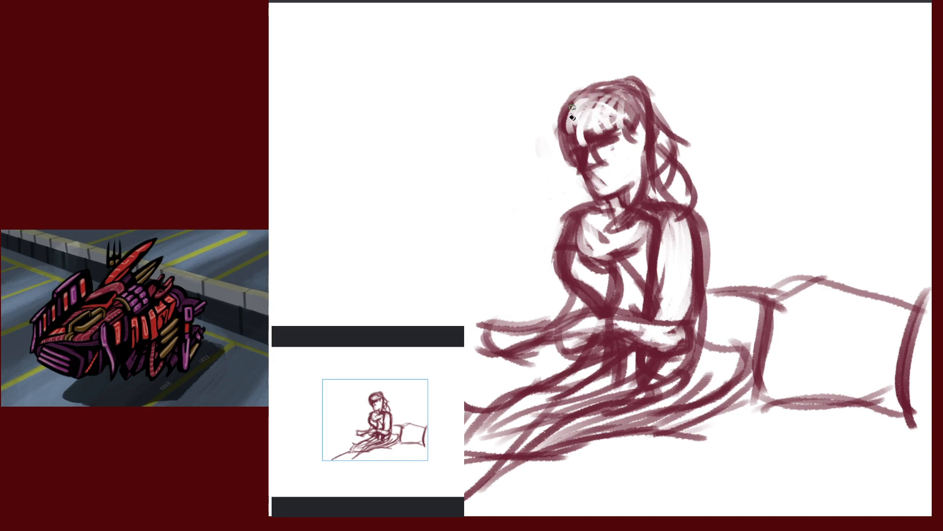
mouse_move(633, 98)
left_mouse_down()
mouse_move(623, 127)
mouse_move(647, 131)
left_mouse_up()
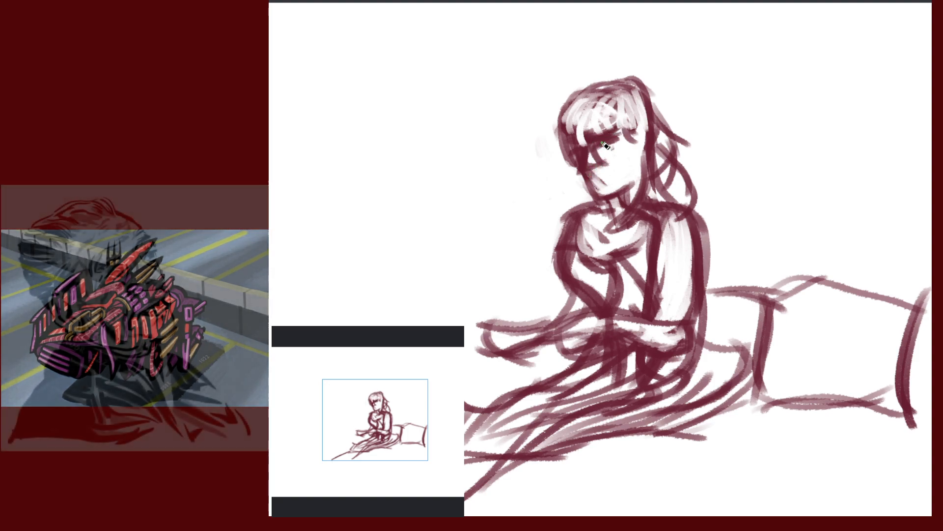
left_click_drag(561, 143, 625, 129)
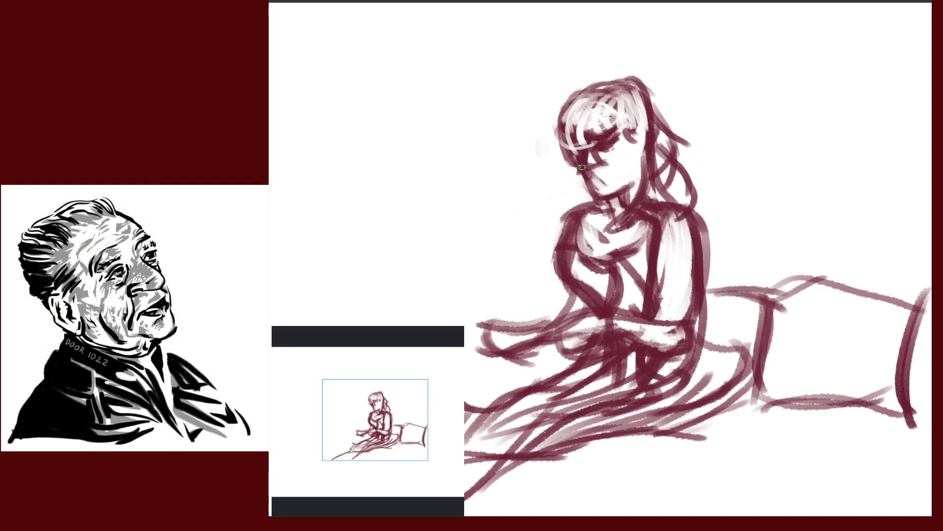
mouse_move(569, 148)
left_mouse_down()
mouse_move(583, 156)
mouse_move(600, 199)
left_mouse_up()
key("ctrl+z")
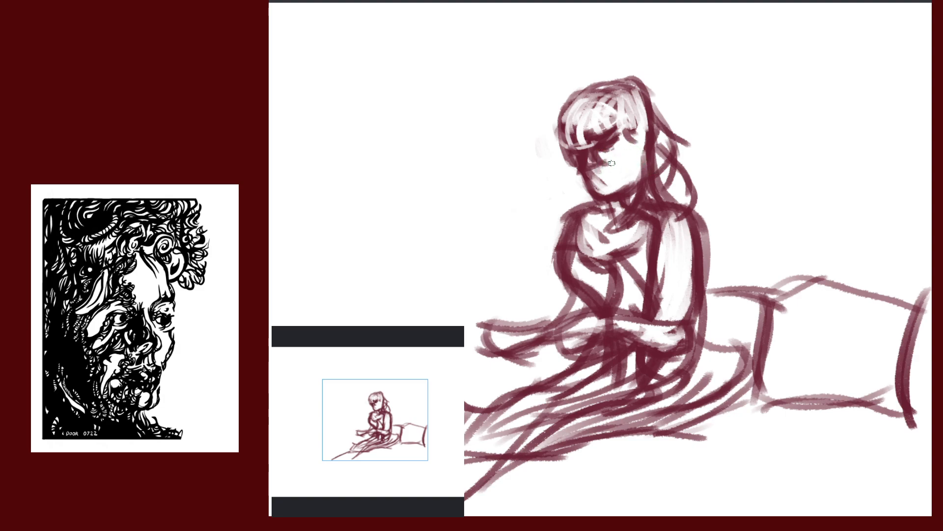
Hatch vertical shading down the face, fringe and cheek
mouse_move(611, 163)
left_mouse_down()
mouse_move(627, 134)
mouse_move(633, 180)
left_mouse_up()
left_click_drag(637, 126, 639, 178)
left_click_drag(604, 149, 615, 147)
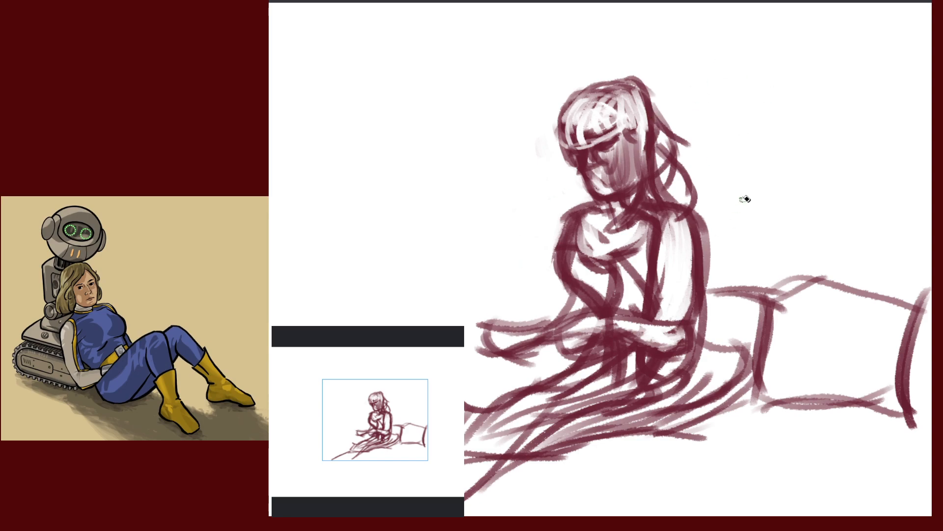
Mirror the canvas to check proportions and reposition the view on the seated figure
scroll(779, 252, "down", 3)
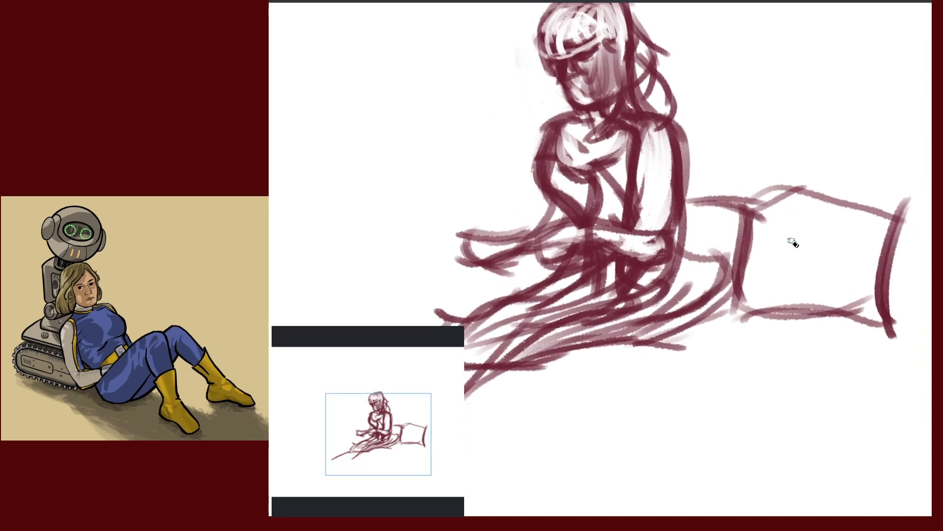
key("m")
key("m")
left_click_drag(747, 101, 771, 243)
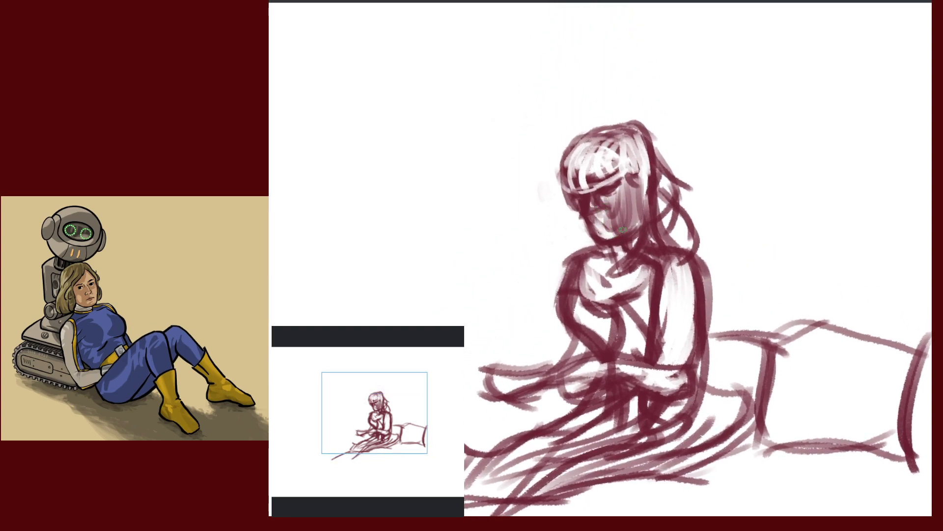
left_click_drag(700, 203, 763, 143)
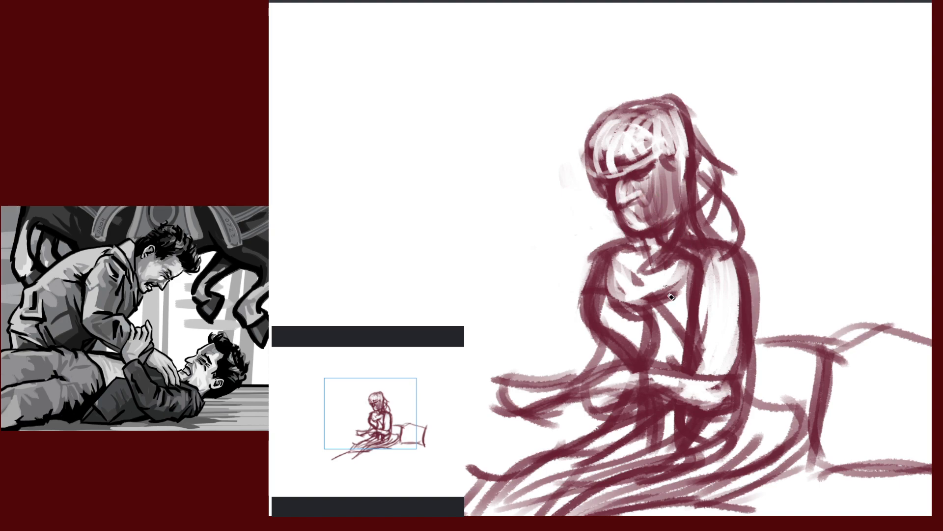
left_click_drag(798, 256, 799, 239)
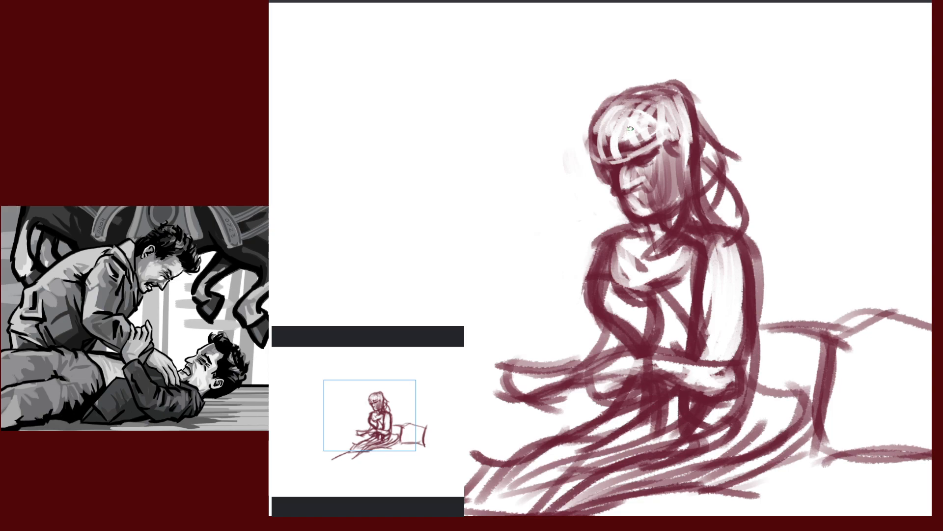
mouse_move(786, 216)
left_mouse_down()
mouse_move(778, 140)
mouse_move(784, 187)
mouse_move(796, 192)
left_mouse_up()
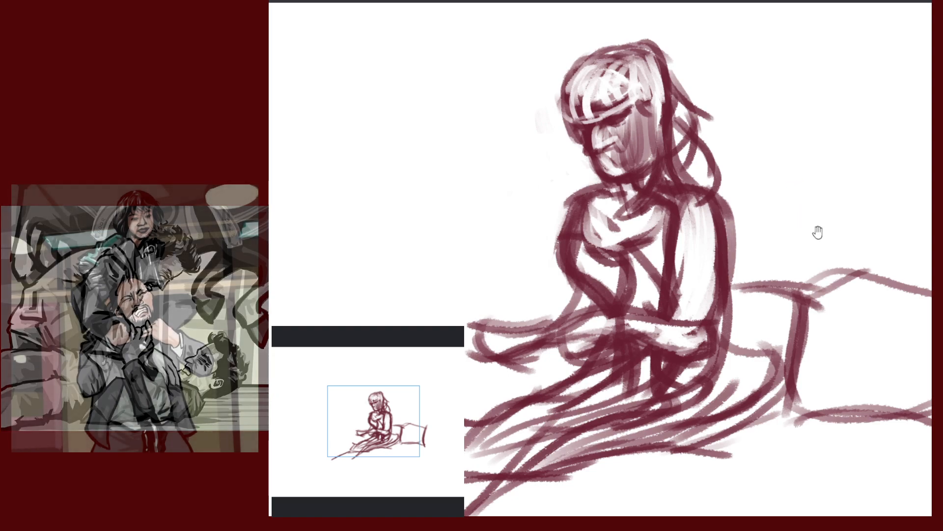
mouse_move(818, 232)
left_mouse_down()
mouse_move(754, 244)
mouse_move(764, 239)
left_mouse_up()
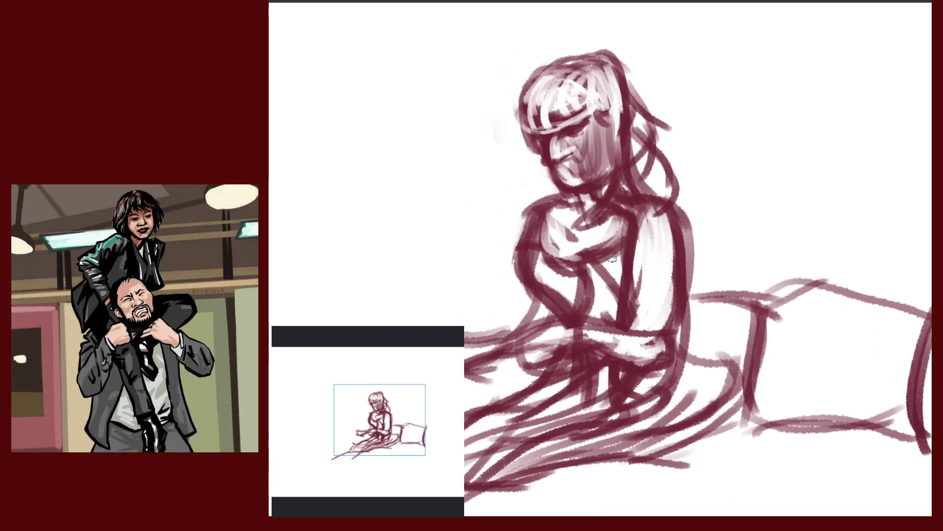
Darken the collar's lower-left edge, lighten the upper chest, and shift the figure left
left_click_drag(545, 253, 587, 267)
left_click_drag(552, 219, 548, 253)
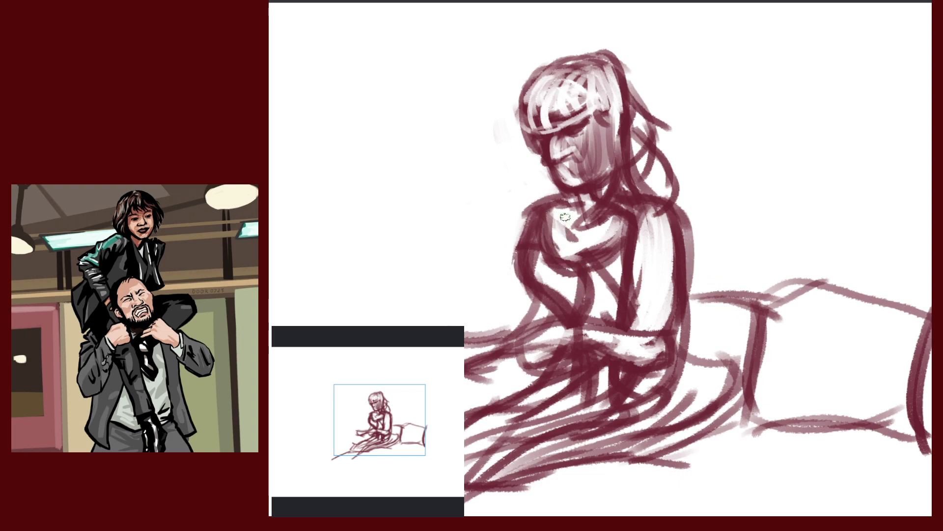
mouse_move(562, 218)
left_mouse_down()
mouse_move(566, 205)
mouse_move(547, 244)
mouse_move(586, 274)
mouse_move(632, 214)
mouse_move(589, 265)
mouse_move(600, 241)
mouse_move(589, 257)
mouse_move(555, 255)
mouse_move(567, 208)
mouse_move(545, 236)
mouse_move(601, 234)
mouse_move(587, 226)
mouse_move(594, 262)
mouse_move(614, 216)
left_mouse_up()
mouse_move(817, 219)
left_mouse_down()
mouse_move(743, 195)
mouse_move(711, 210)
mouse_move(713, 235)
left_mouse_up()
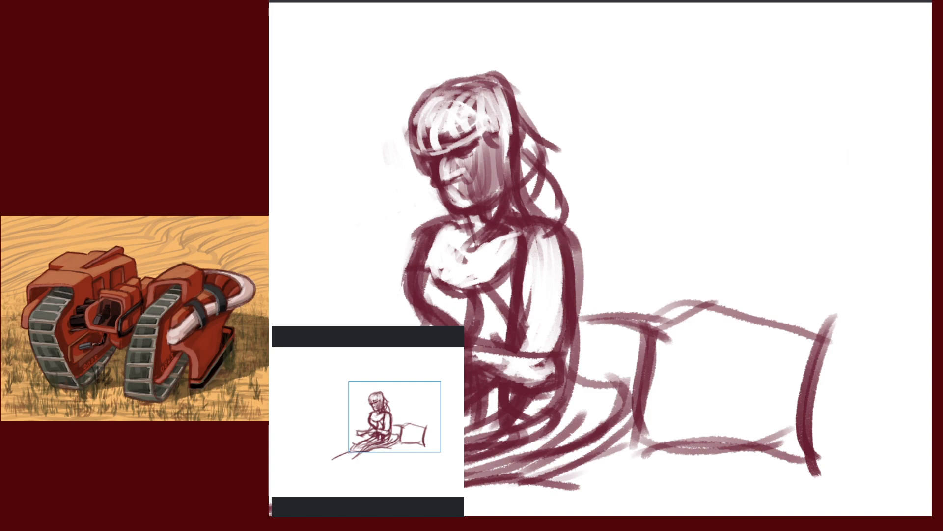
Sketch a green profile head outline with a nose-to-chin line, an ear and a stronger forehead
left_click_drag(760, 181, 719, 195)
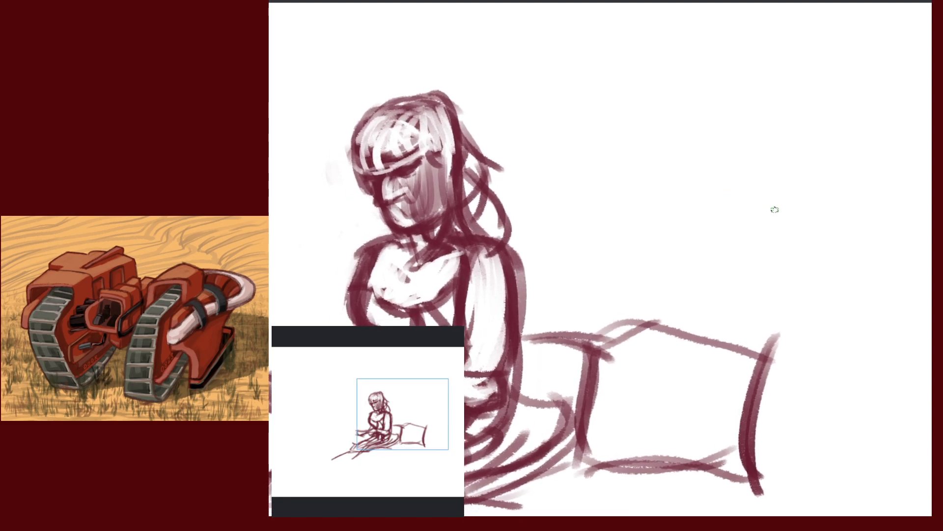
left_click_drag(781, 202, 785, 193)
left_click_drag(795, 203, 761, 233)
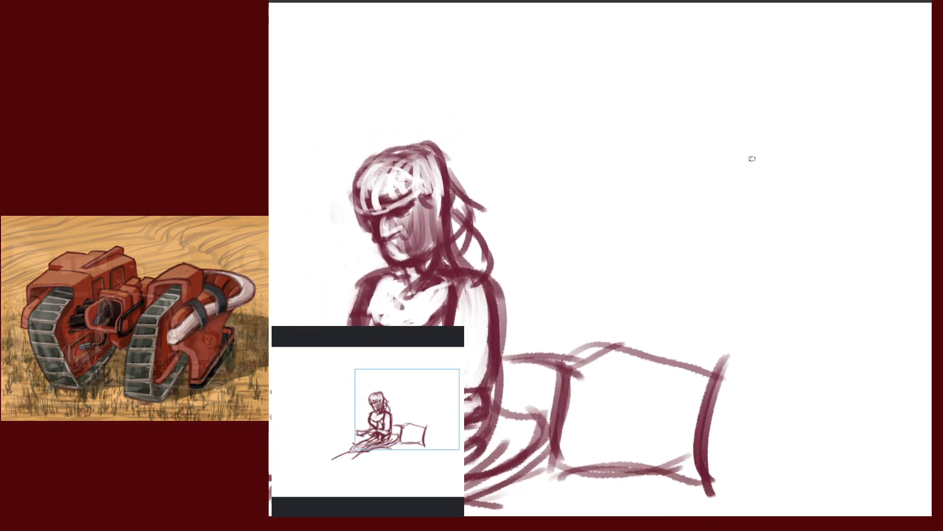
left_click_drag(780, 138, 767, 235)
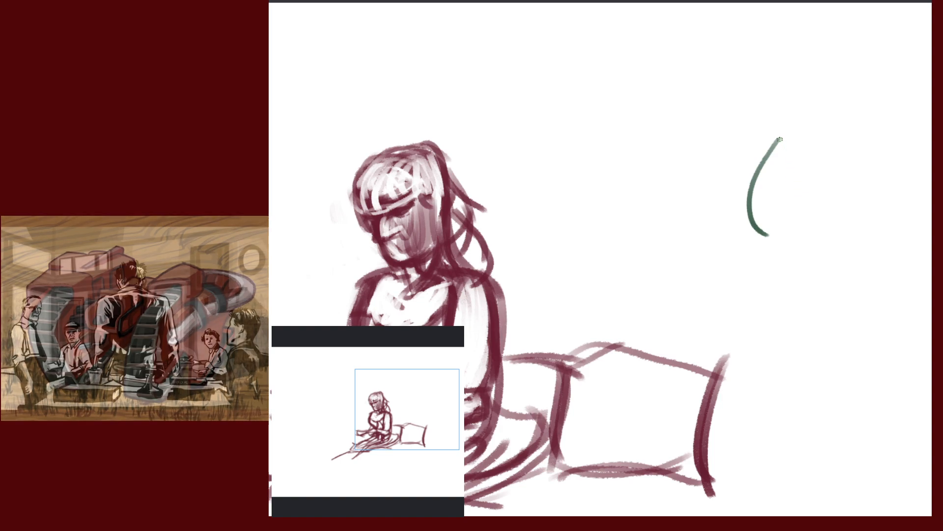
key("ctrl+z")
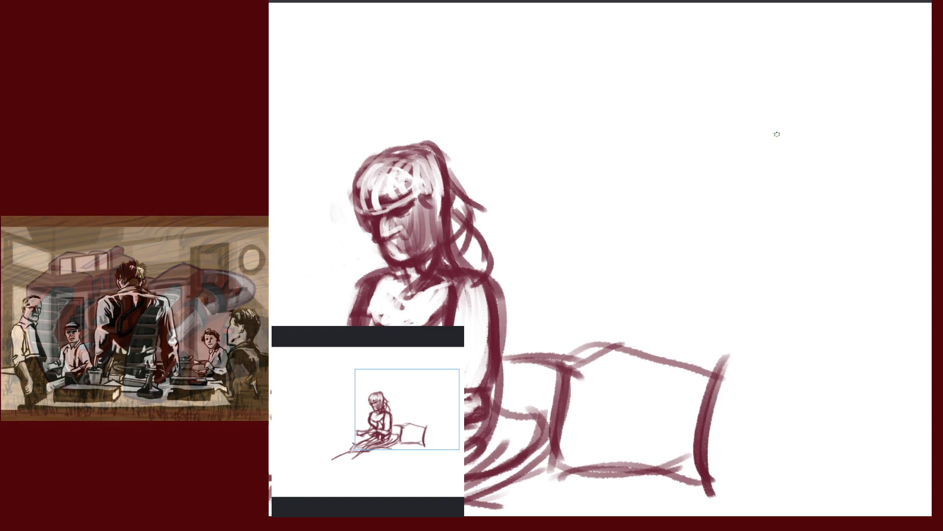
mouse_move(766, 131)
left_mouse_down()
mouse_move(783, 201)
mouse_move(818, 201)
mouse_move(830, 133)
mouse_move(838, 156)
mouse_move(818, 211)
left_mouse_up()
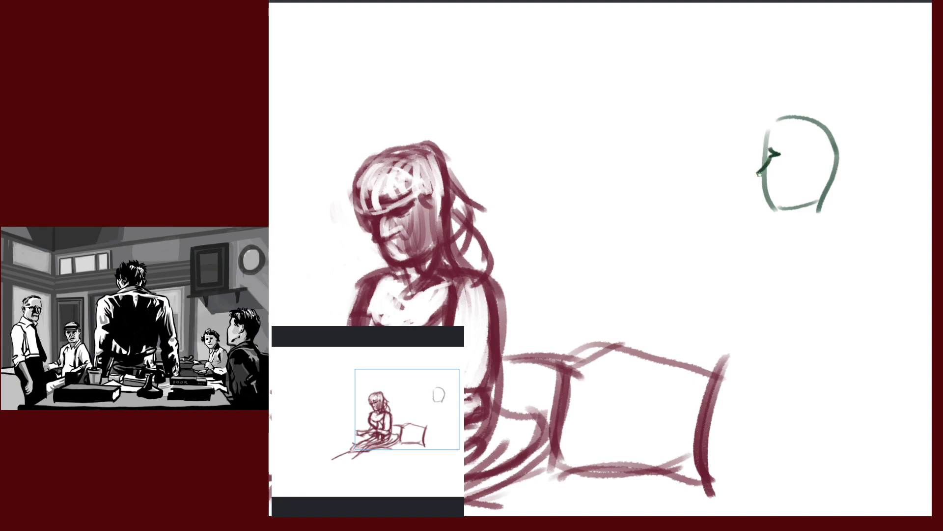
mouse_move(767, 188)
left_mouse_down()
mouse_move(781, 214)
mouse_move(812, 196)
left_mouse_up()
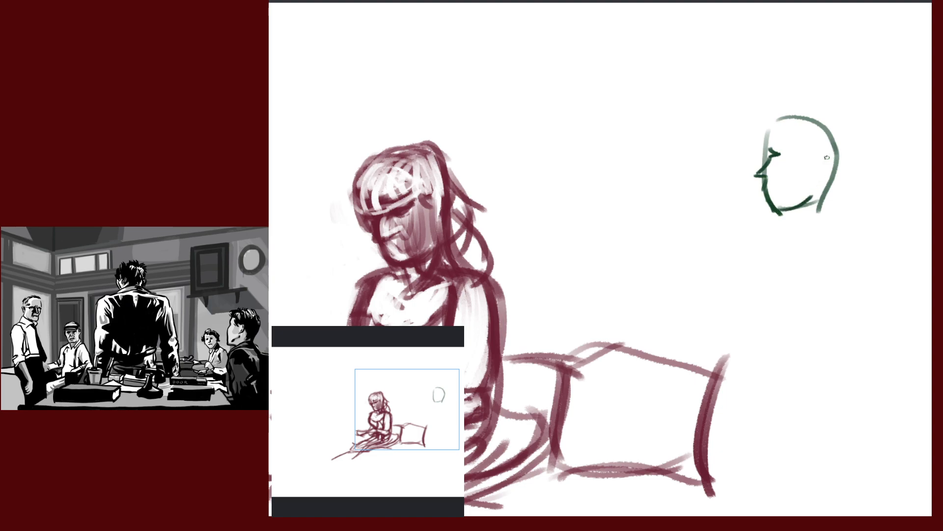
left_click_drag(812, 156, 820, 170)
mouse_move(767, 126)
left_mouse_down()
mouse_move(773, 143)
mouse_move(788, 114)
mouse_move(831, 123)
mouse_move(840, 150)
left_mouse_up()
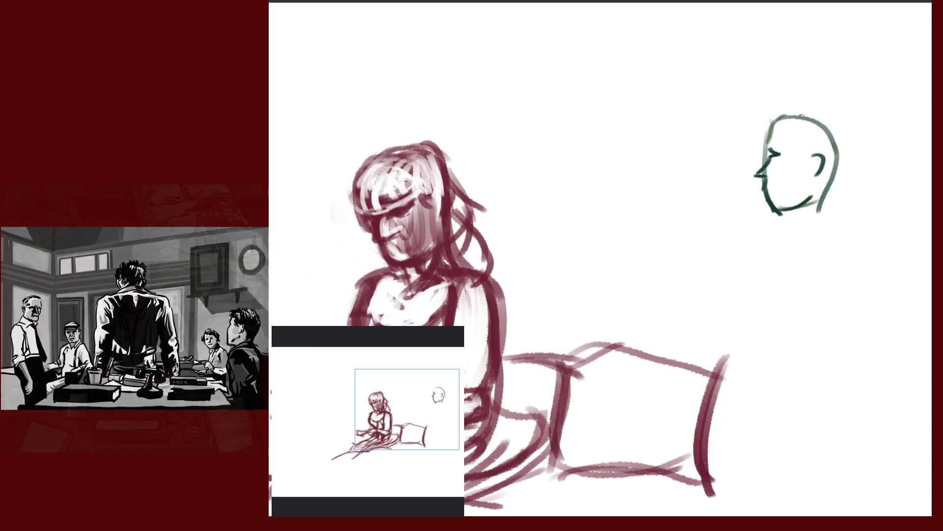
left_click_drag(865, 189, 822, 253)
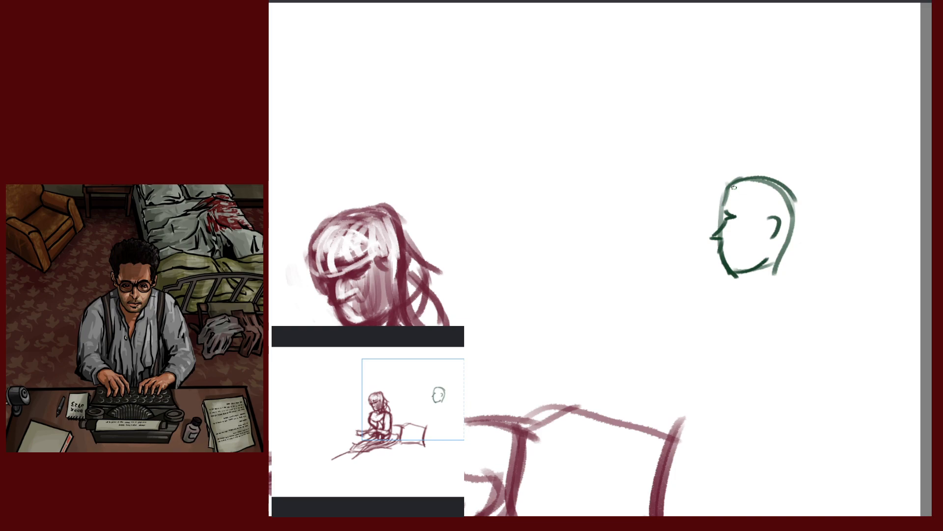
Add hair arcs, a ponytail curve and a front fringe, erasing parts of the fringe
left_click_drag(734, 187, 796, 196)
mouse_move(726, 185)
left_mouse_down()
mouse_move(811, 209)
mouse_move(806, 202)
mouse_move(827, 236)
mouse_move(818, 244)
left_mouse_up()
left_click_drag(755, 222, 770, 223)
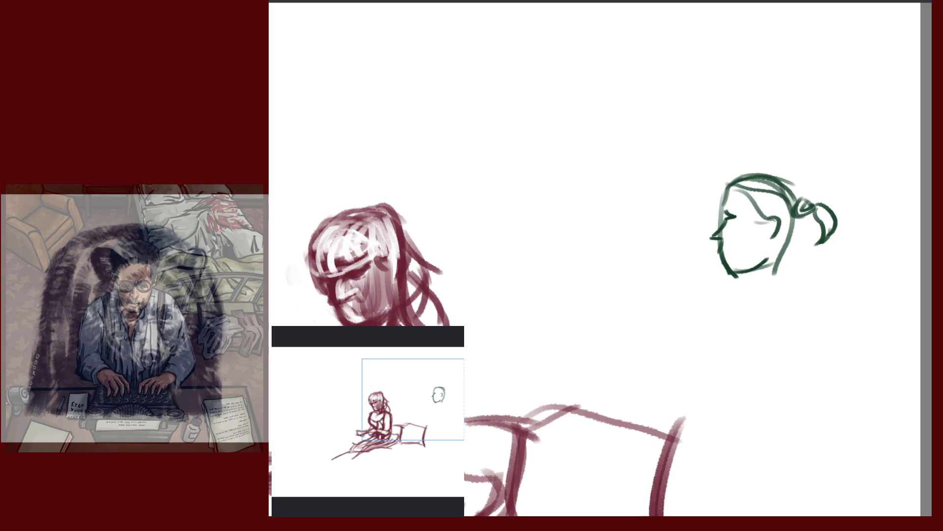
mouse_move(737, 188)
left_mouse_down()
mouse_move(770, 219)
mouse_move(796, 216)
mouse_move(783, 231)
left_mouse_up()
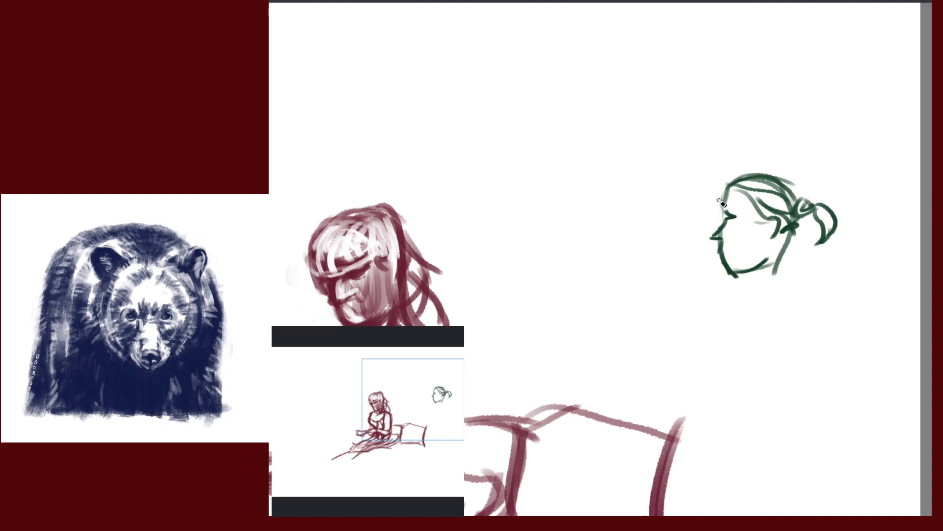
left_click_drag(721, 176, 707, 212)
mouse_move(731, 173)
left_mouse_down()
mouse_move(698, 213)
mouse_move(714, 211)
left_mouse_up()
left_click_drag(720, 176, 706, 210)
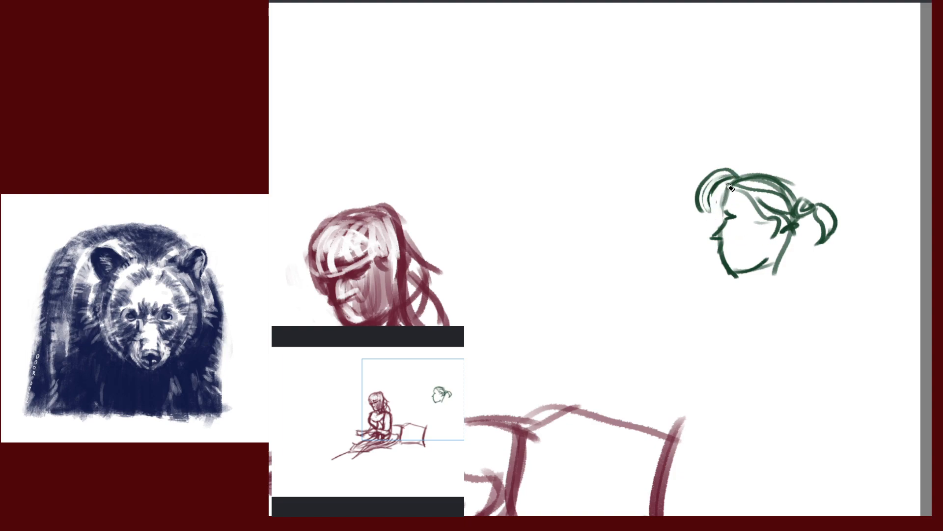
left_click_drag(734, 170, 703, 179)
left_click_drag(726, 215, 734, 217)
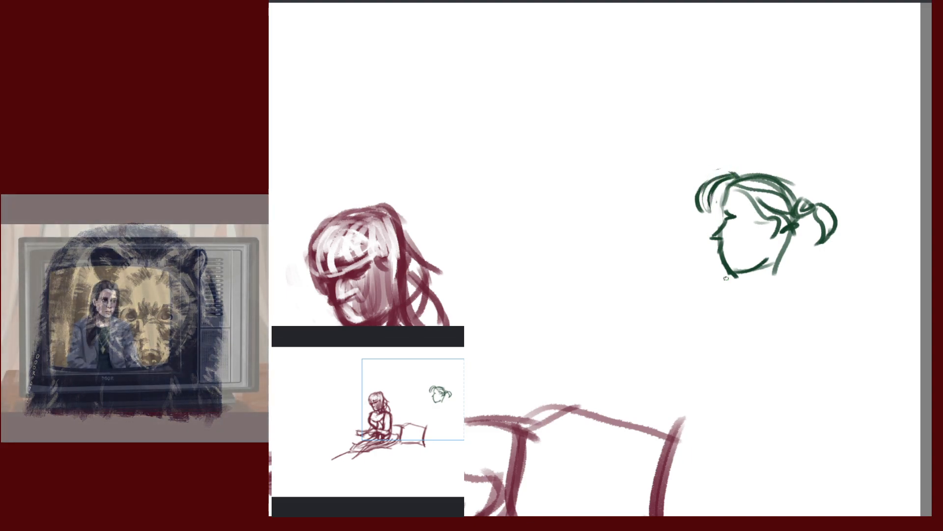
Hatch strands inside the hair and darken the jaw and chin line
left_click_drag(832, 286, 769, 261)
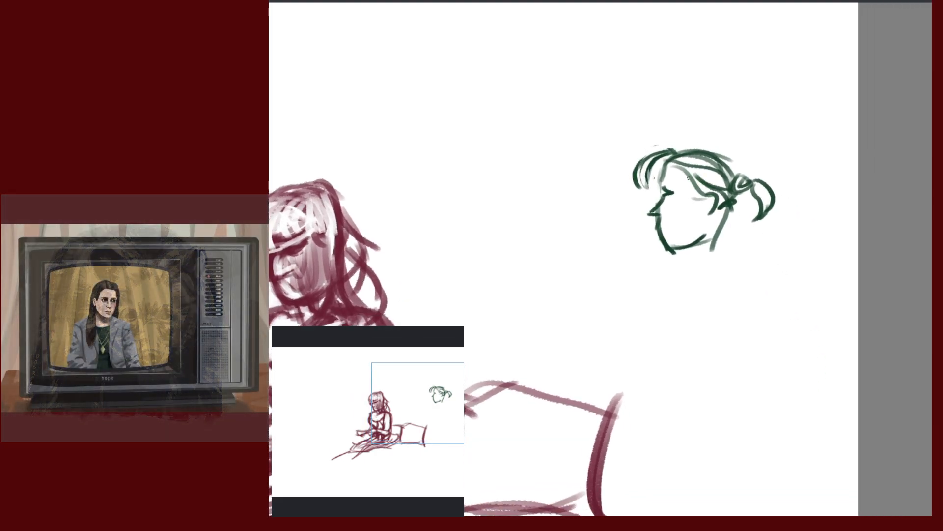
left_click_drag(690, 176, 719, 200)
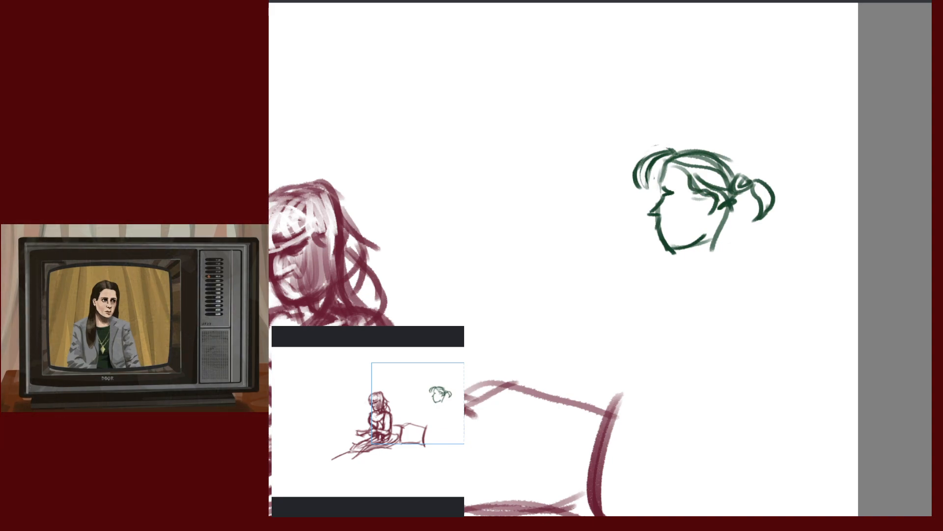
left_click_drag(674, 171, 729, 161)
left_click_drag(672, 156, 735, 190)
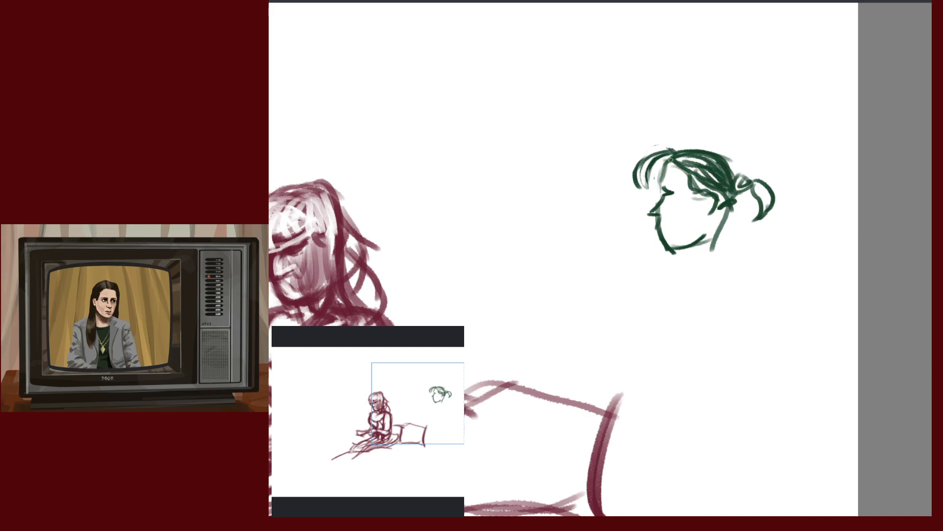
left_click_drag(670, 159, 661, 187)
mouse_move(657, 219)
left_mouse_down()
mouse_move(659, 239)
mouse_move(711, 236)
left_mouse_up()
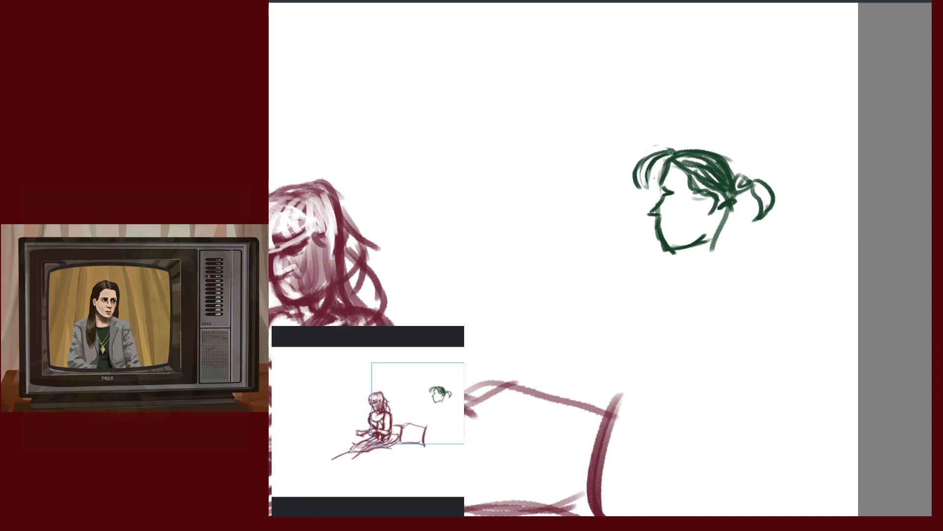
mouse_move(672, 147)
left_mouse_down()
mouse_move(645, 159)
mouse_move(703, 148)
mouse_move(745, 182)
mouse_move(726, 219)
mouse_move(714, 212)
mouse_move(712, 223)
mouse_move(728, 221)
left_mouse_up()
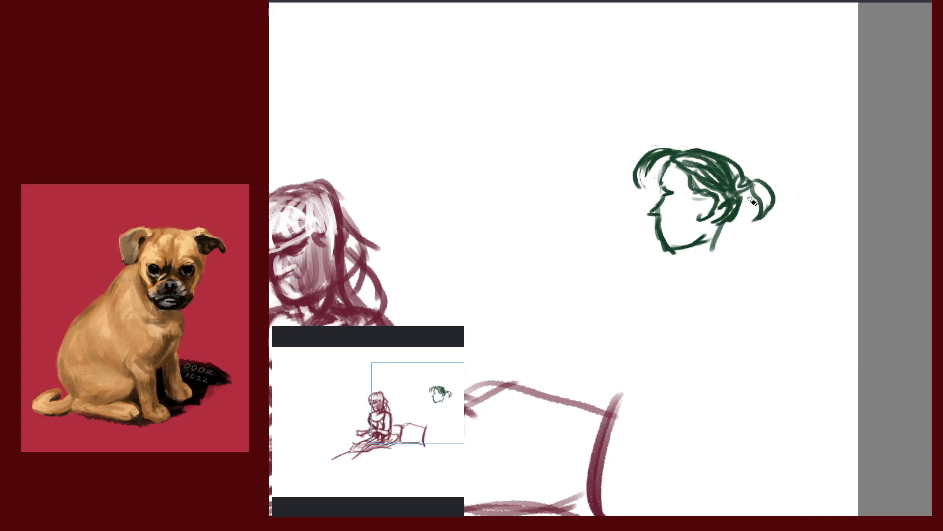
Fill in the hair bun and neck, then erase the bun's outer right curve
mouse_move(748, 190)
left_mouse_down()
mouse_move(752, 235)
mouse_move(750, 212)
left_mouse_up()
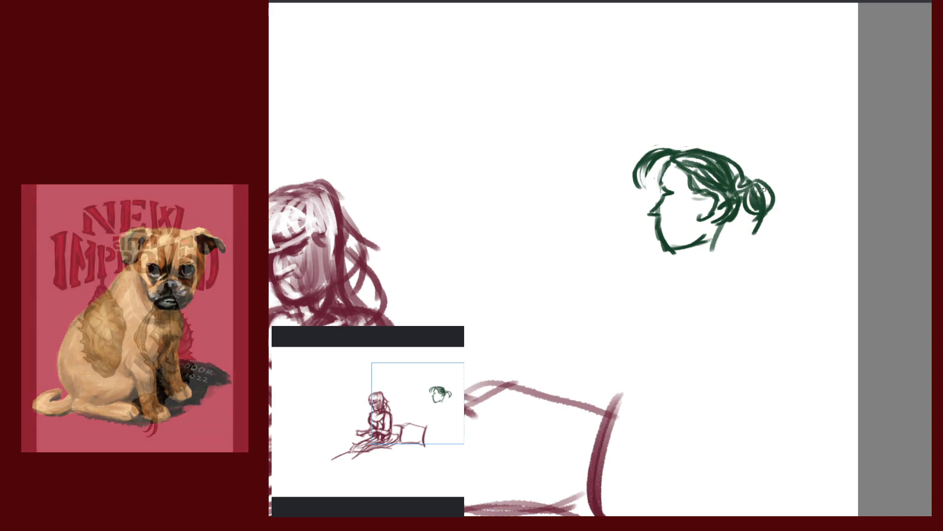
key("e")
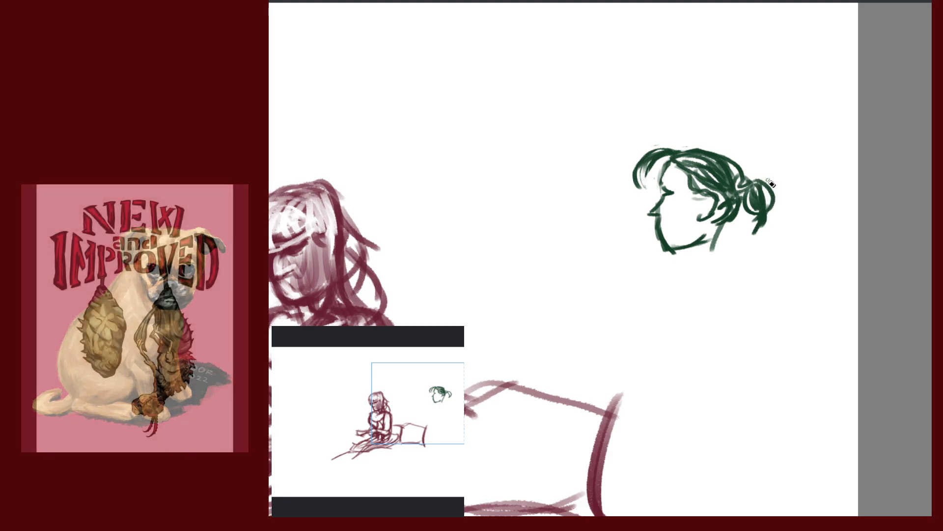
left_click_drag(768, 180, 771, 217)
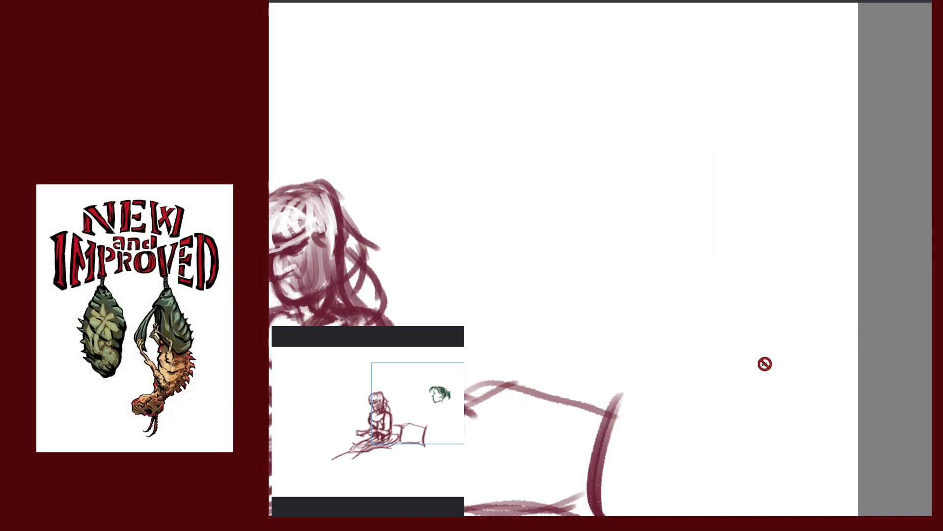
Zoom out to show the whole seated-figure sketch and activate the Transform tool with Ctrl+T
key("ctrl+s")
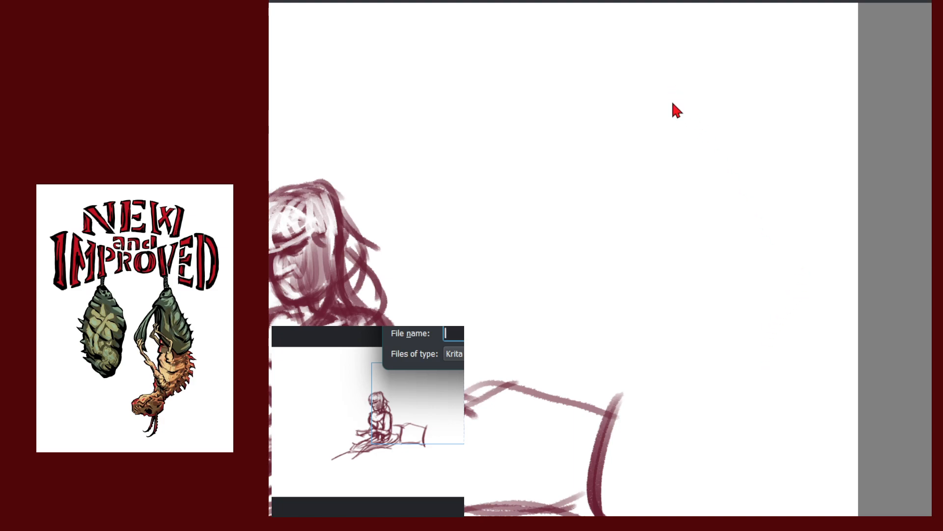
key("Escape")
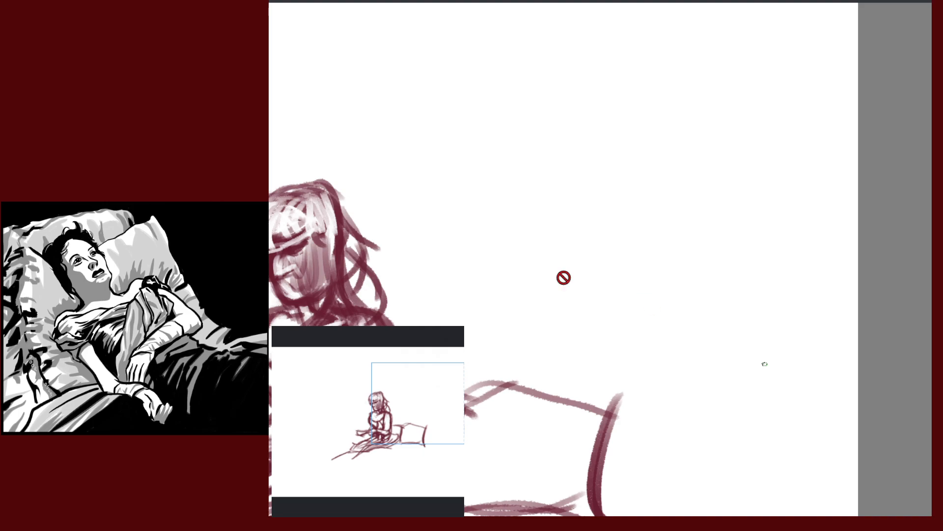
left_click_drag(625, 211, 737, 183)
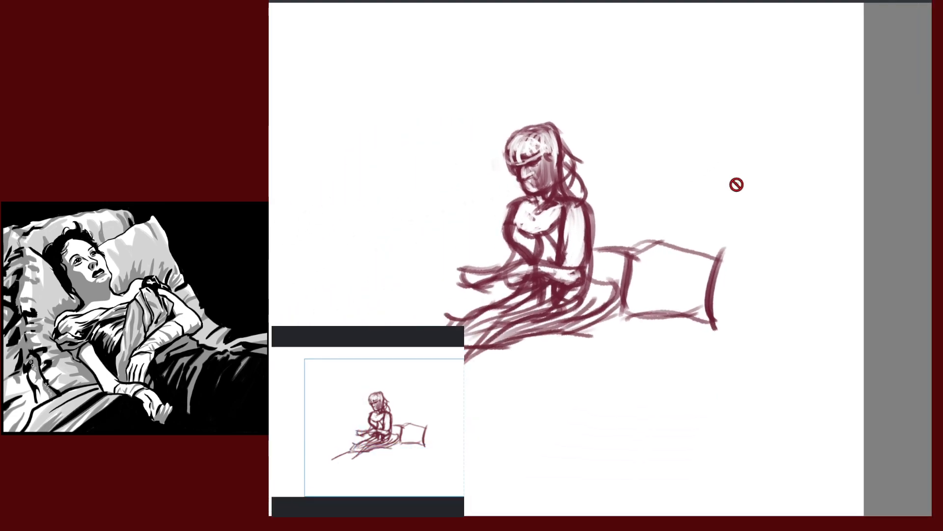
left_click_drag(709, 229, 775, 241)
left_click_drag(767, 292, 738, 299)
mouse_move(749, 284)
left_mouse_down()
mouse_move(758, 302)
mouse_move(750, 300)
mouse_move(765, 301)
left_mouse_up()
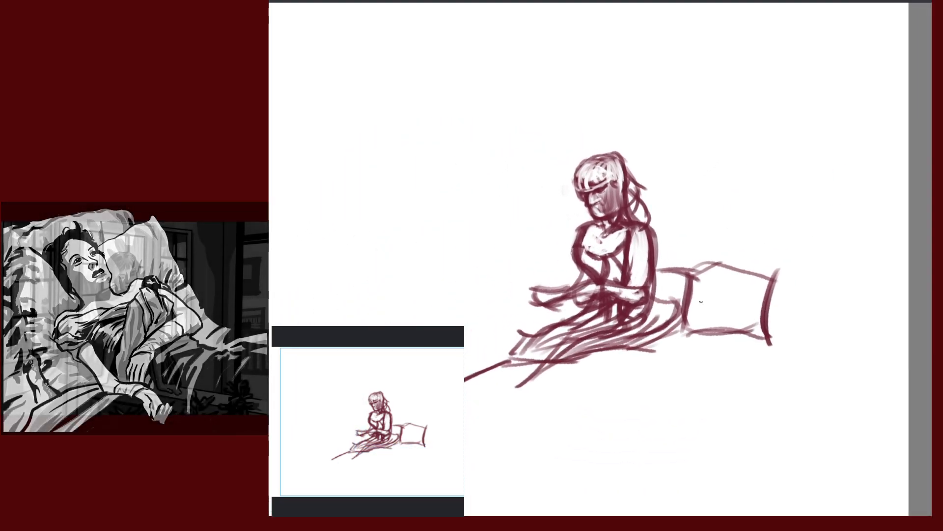
key("ctrl+t")
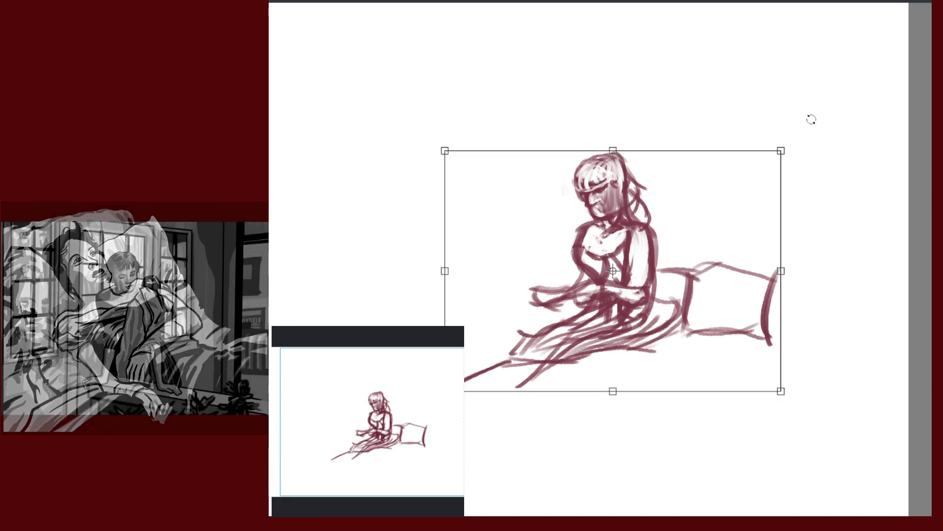
Enlarge the sketch twice from the top-right handle, shift it left and down, and commit
left_click_drag(782, 150, 878, 37)
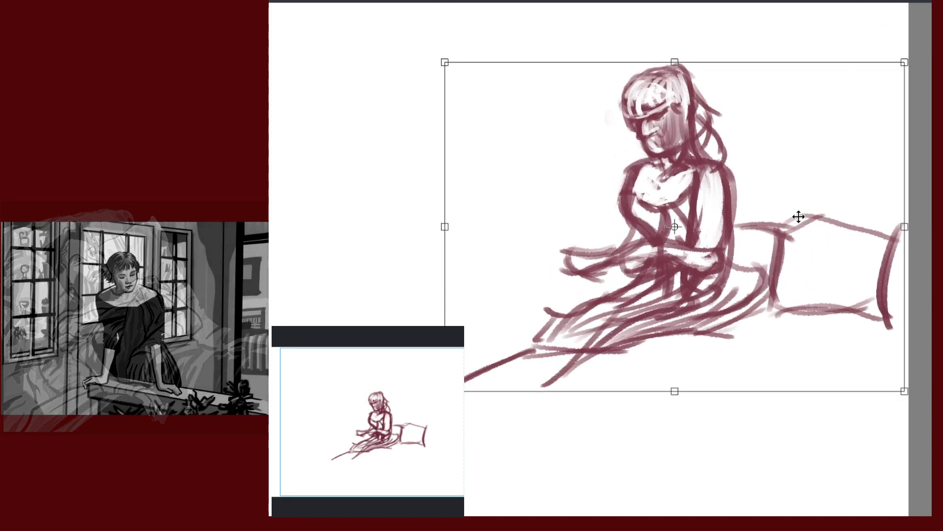
mouse_move(783, 217)
left_mouse_down()
mouse_move(721, 249)
mouse_move(688, 250)
left_mouse_up()
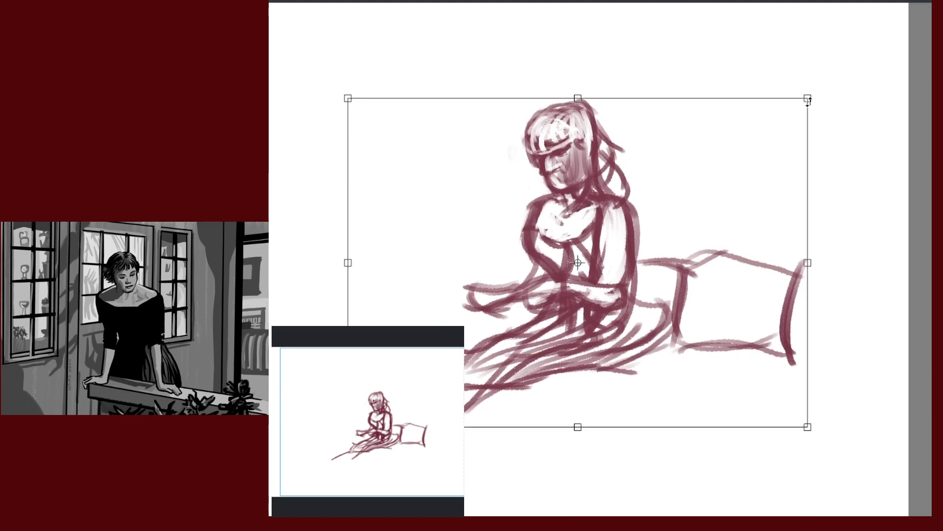
left_click_drag(808, 98, 868, 40)
left_click_drag(822, 183, 772, 196)
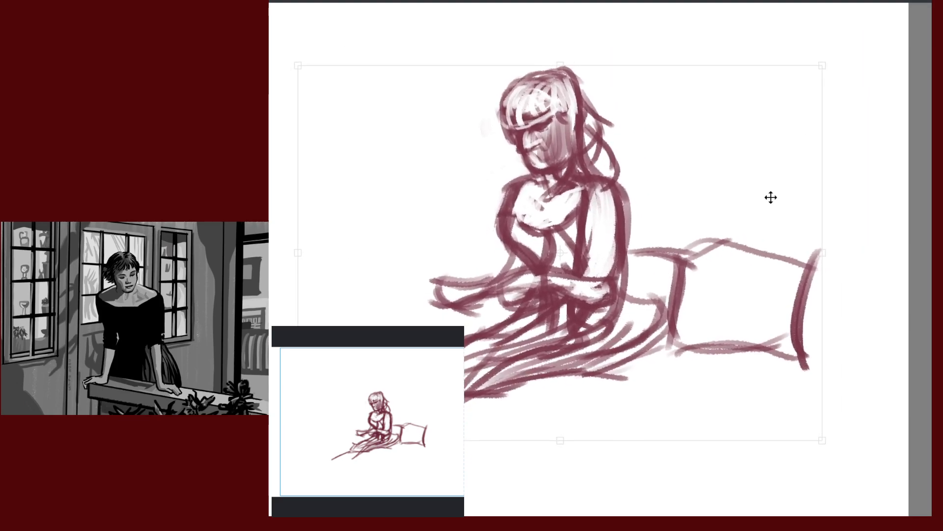
key("Return")
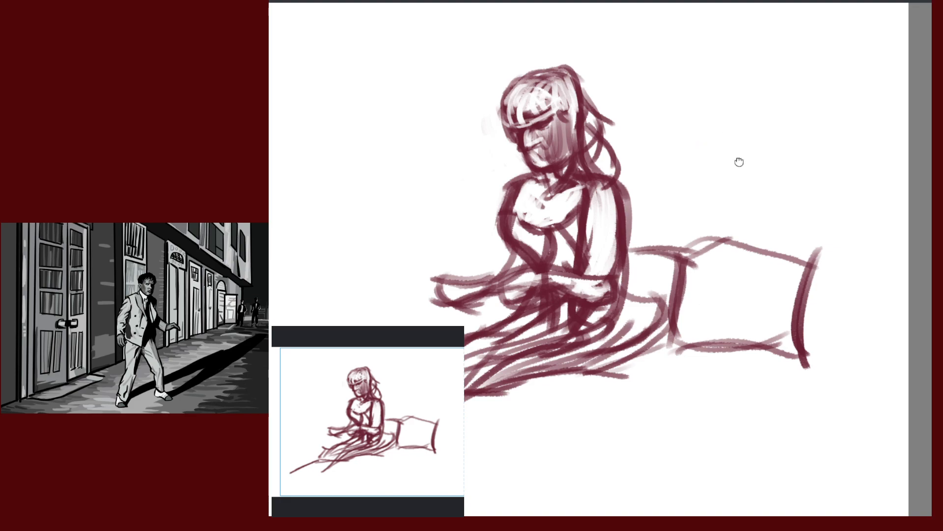
Sample the maroon from the hair and add three strokes beneath the lower-left skirt line
left_click_drag(739, 162, 765, 204)
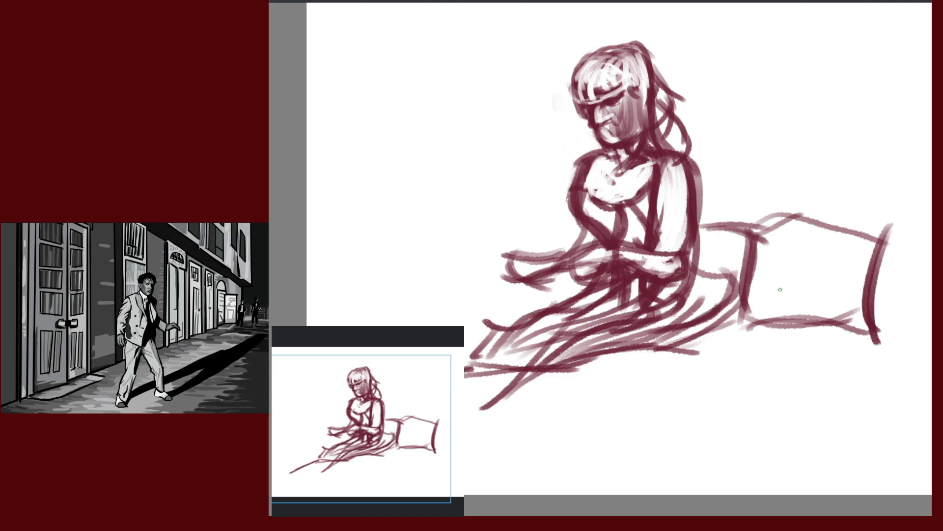
left_click(690, 166, "ctrl")
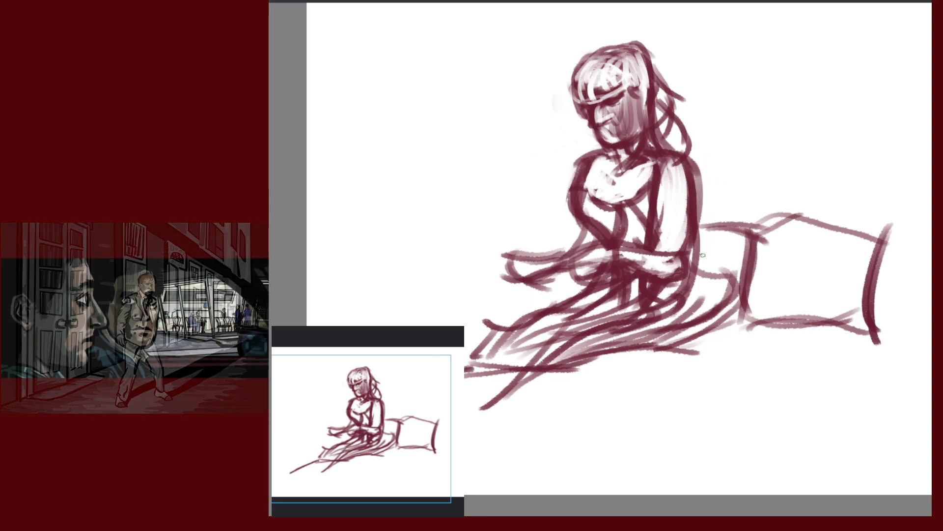
left_click_drag(750, 213, 781, 206)
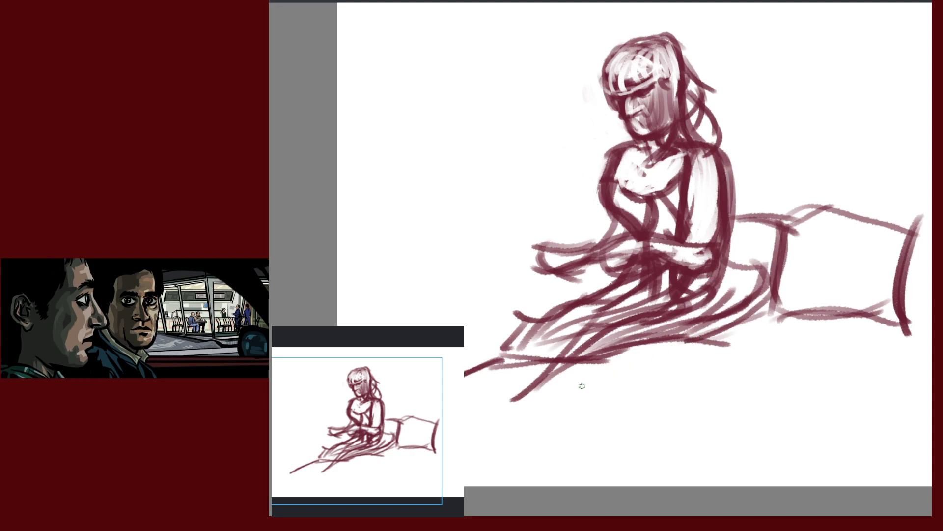
left_click_drag(730, 368, 873, 270)
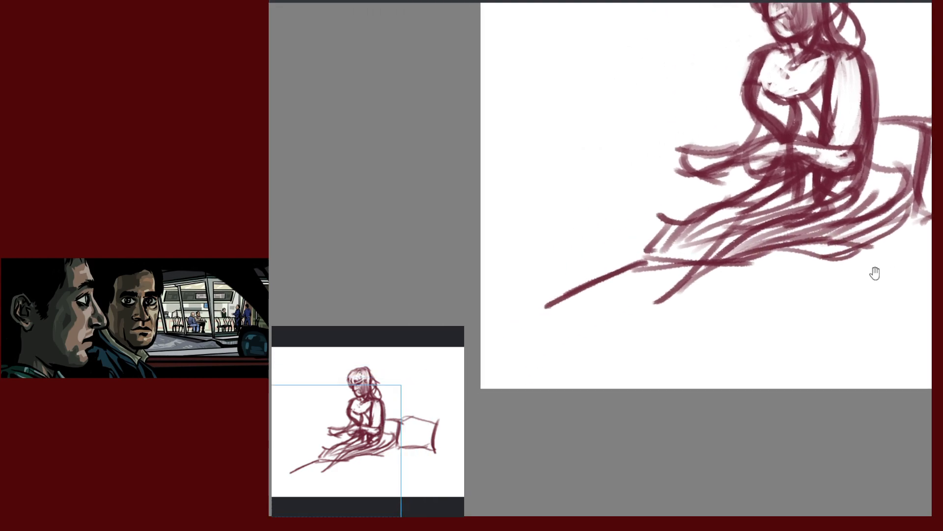
left_click_drag(791, 292, 789, 287)
left_click_drag(529, 327, 658, 254)
left_click_drag(659, 255, 538, 317)
left_click_drag(798, 266, 689, 344)
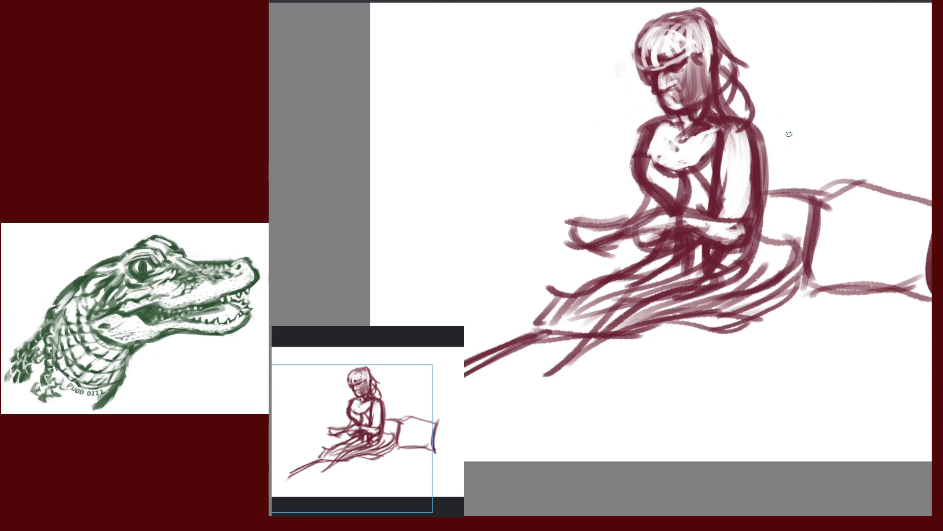
mouse_move(805, 148)
left_mouse_down()
mouse_move(724, 141)
mouse_move(665, 152)
left_mouse_up()
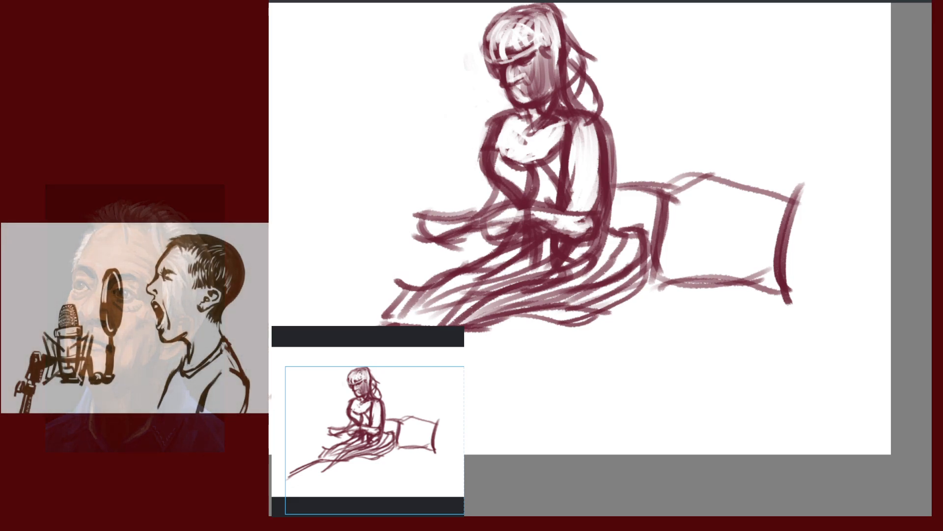
Add diagonal hatching across the skirt and erase its inner fold lines
mouse_move(742, 187)
left_mouse_down()
mouse_move(783, 164)
mouse_move(861, 144)
left_mouse_up()
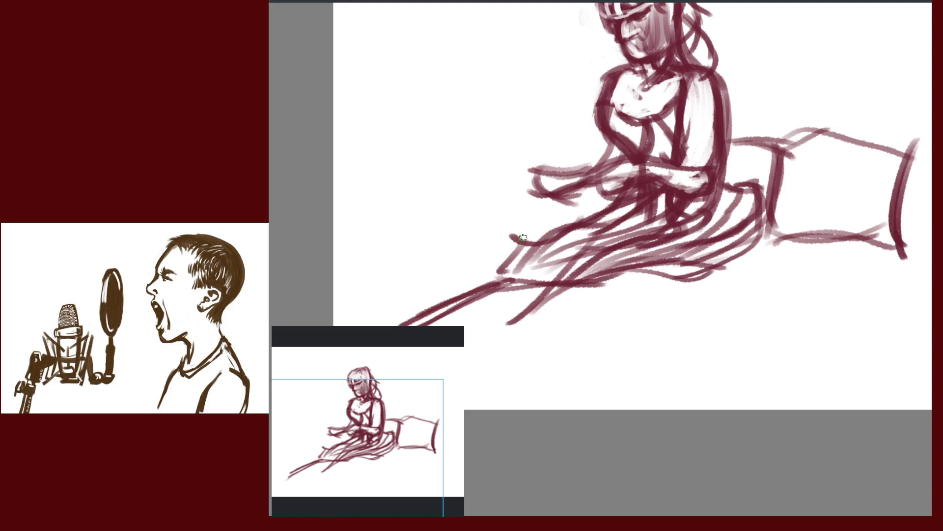
left_click_drag(520, 242, 485, 285)
mouse_move(634, 238)
left_mouse_down()
mouse_move(594, 262)
mouse_move(668, 242)
left_mouse_up()
left_click_drag(596, 242, 558, 271)
mouse_move(597, 242)
left_mouse_down()
mouse_move(567, 267)
mouse_move(610, 260)
mouse_move(541, 271)
left_mouse_up()
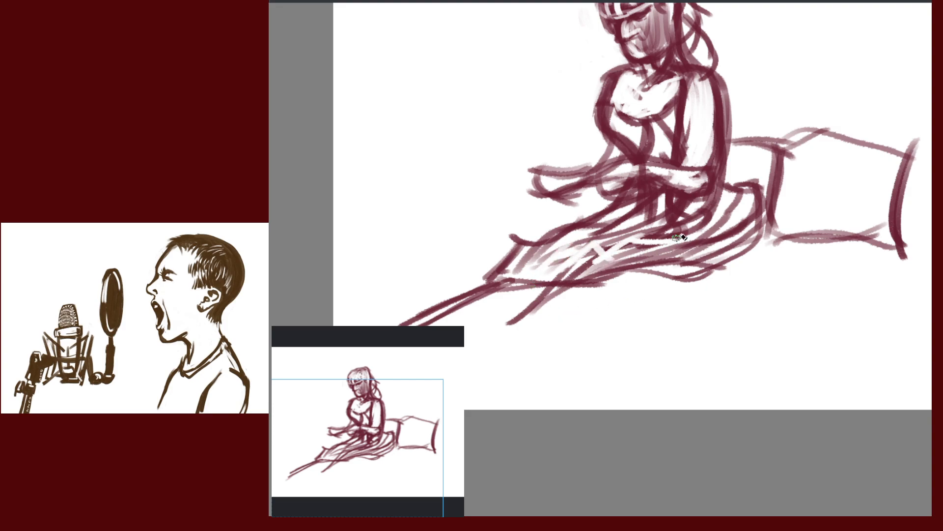
key("e")
Undo a stray white stroke and lighten more lines across the skirt
mouse_move(821, 192)
left_mouse_down()
mouse_move(666, 289)
mouse_move(768, 161)
mouse_move(789, 189)
left_mouse_up()
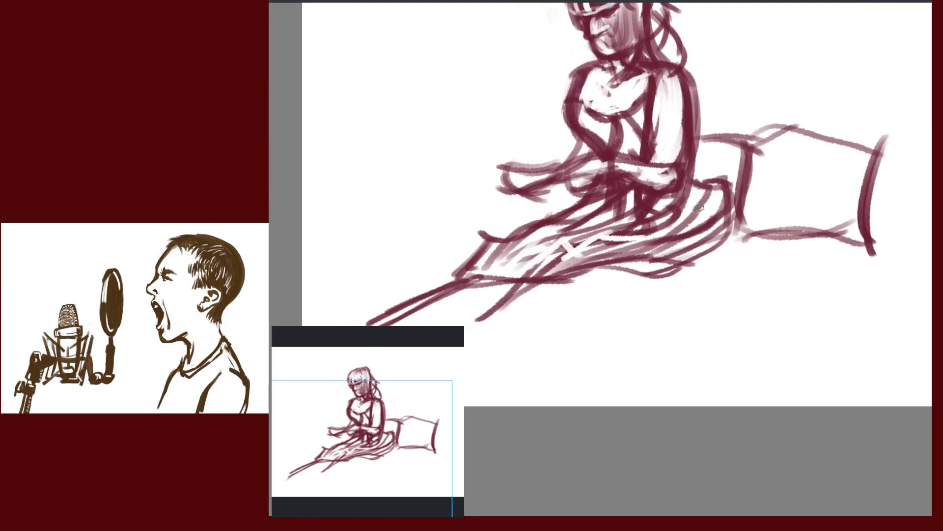
left_click_drag(717, 240, 759, 299)
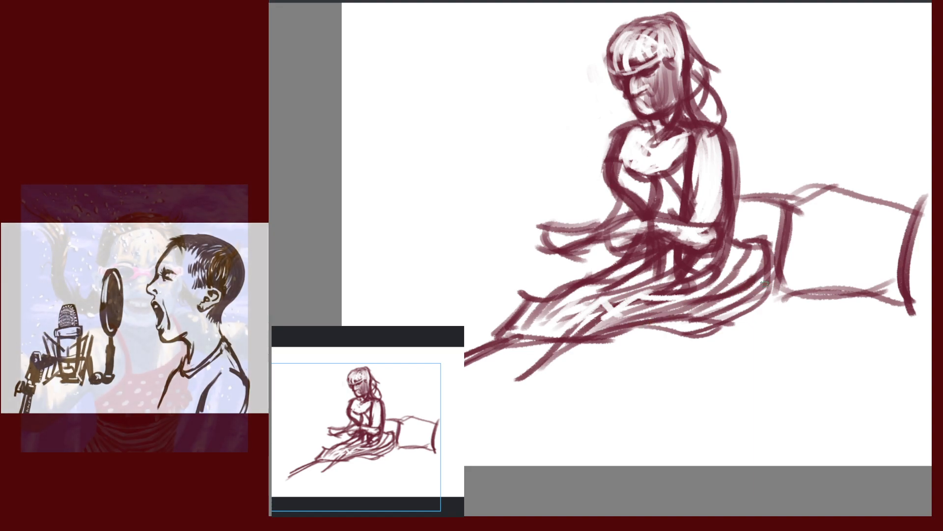
left_click_drag(802, 271, 719, 210)
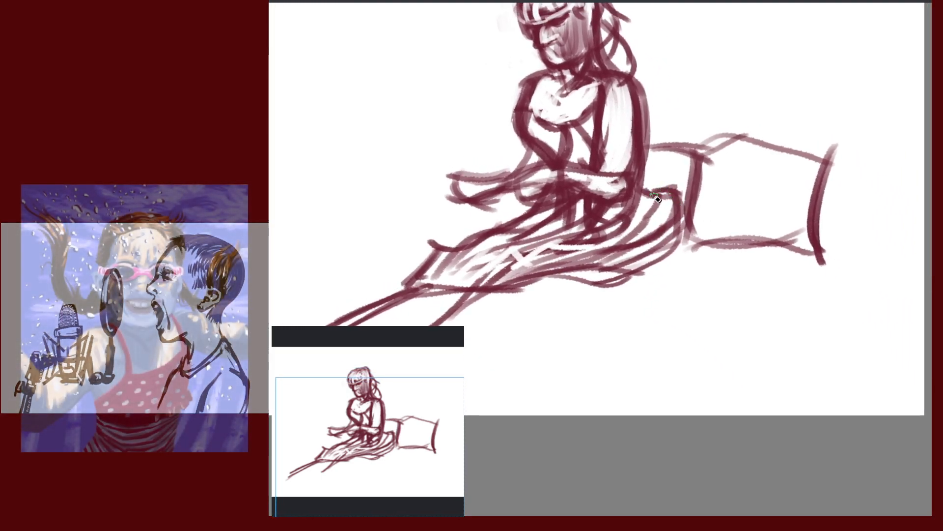
left_click_drag(722, 240, 771, 223)
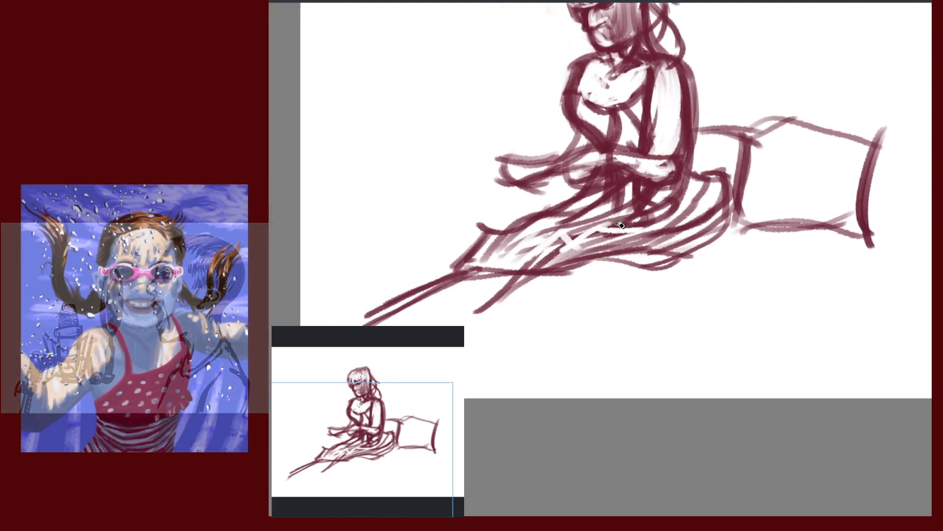
key("ctrl+z")
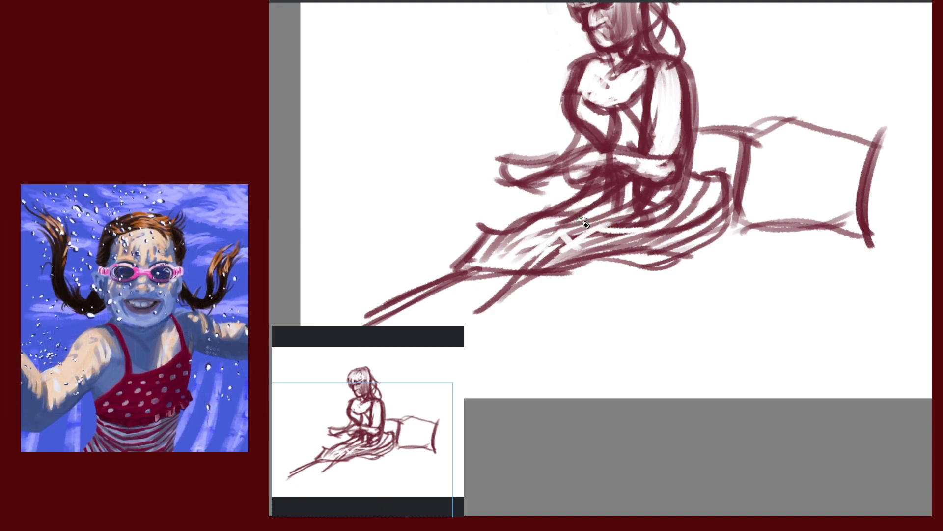
mouse_move(565, 212)
left_mouse_down()
mouse_move(605, 231)
mouse_move(494, 245)
left_mouse_up()
left_click_drag(578, 226, 526, 266)
key("e")
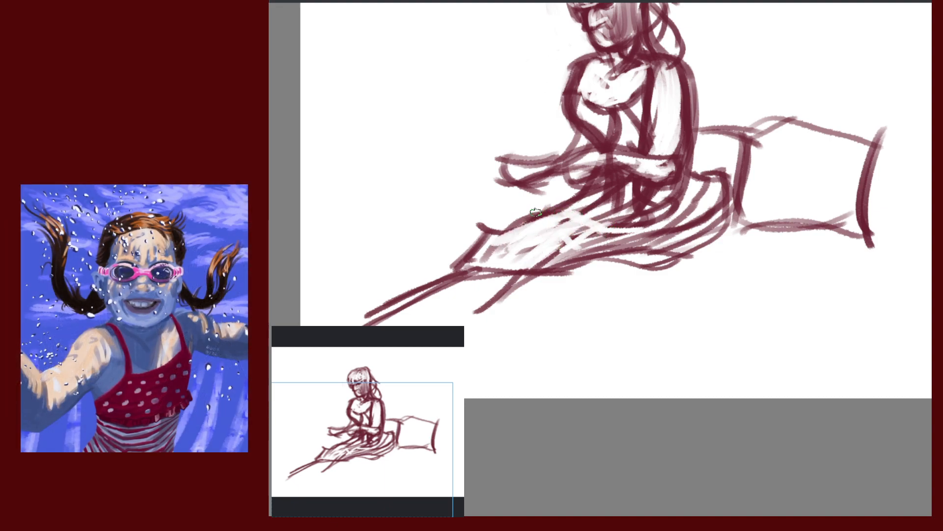
Redraw the skirt's upper and lower edges darker, add folds, and draw the knee's top edge
left_click_drag(529, 210, 613, 223)
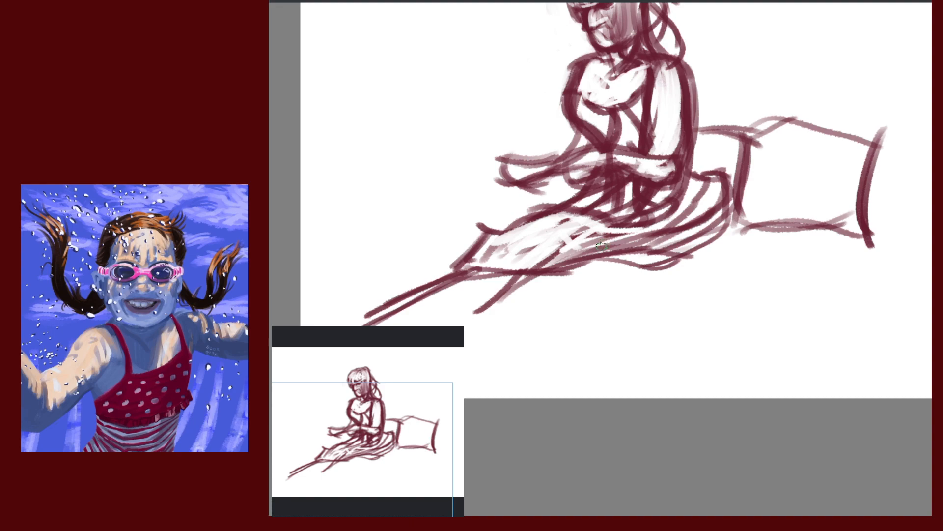
mouse_move(464, 278)
left_mouse_down()
mouse_move(614, 258)
mouse_move(595, 262)
left_mouse_up()
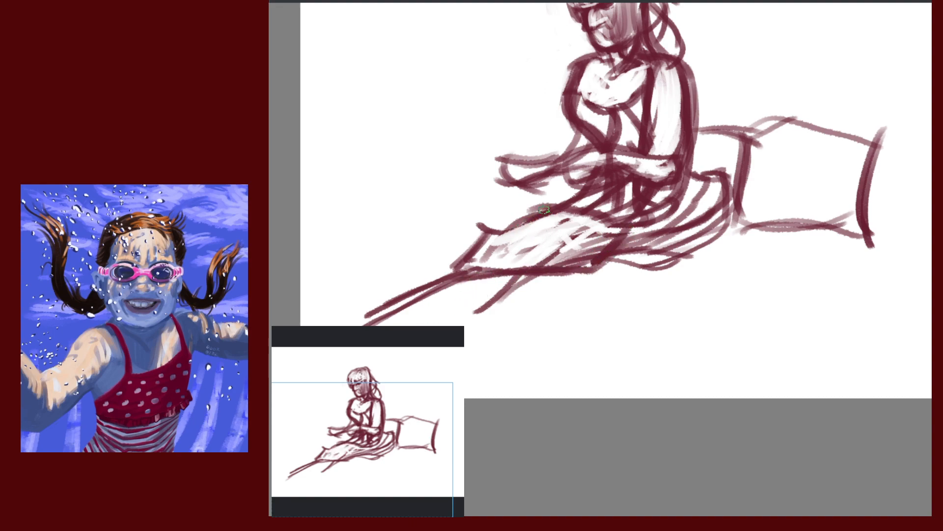
left_click_drag(544, 210, 459, 271)
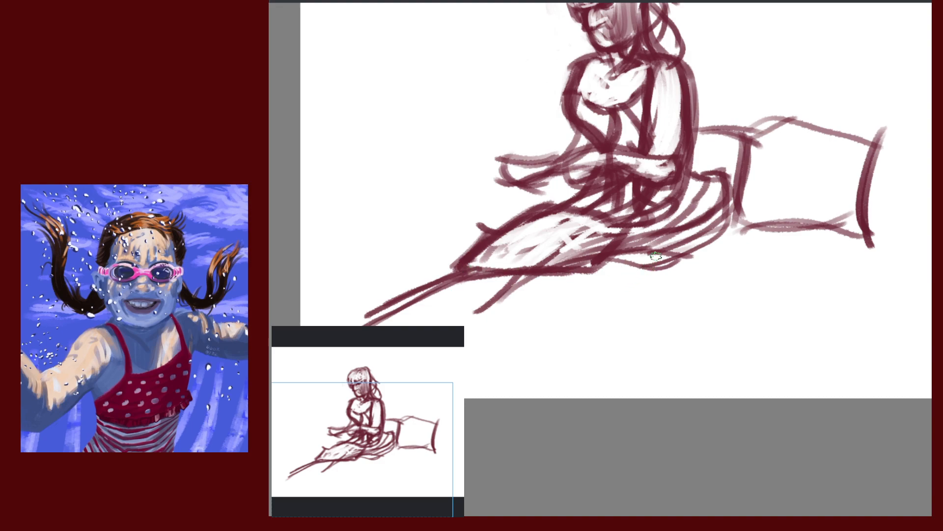
left_click_drag(712, 185, 621, 257)
mouse_move(675, 206)
left_mouse_down()
mouse_move(626, 259)
mouse_move(752, 208)
mouse_move(651, 252)
left_mouse_up()
mouse_move(726, 200)
left_mouse_down()
mouse_move(642, 255)
mouse_move(674, 250)
left_mouse_up()
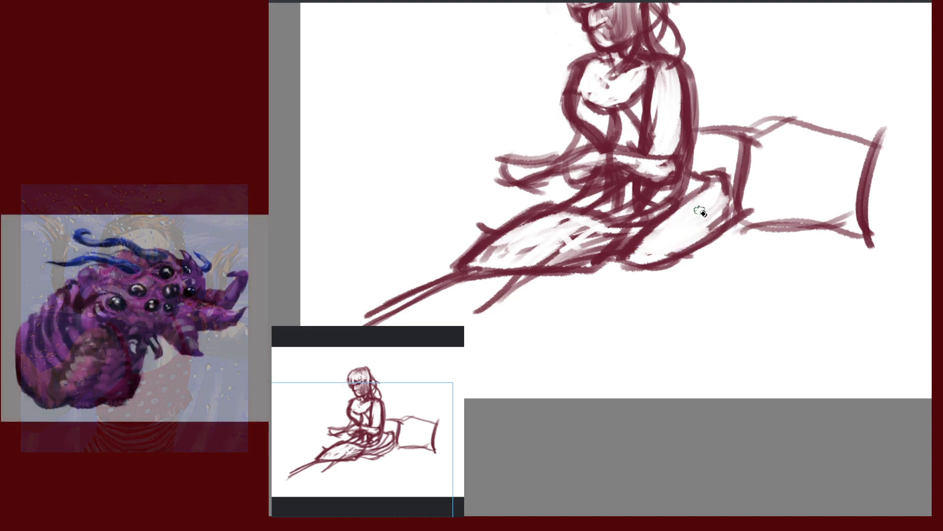
mouse_move(698, 173)
left_mouse_down()
mouse_move(723, 178)
mouse_move(727, 193)
left_mouse_up()
left_click_drag(622, 257, 656, 241)
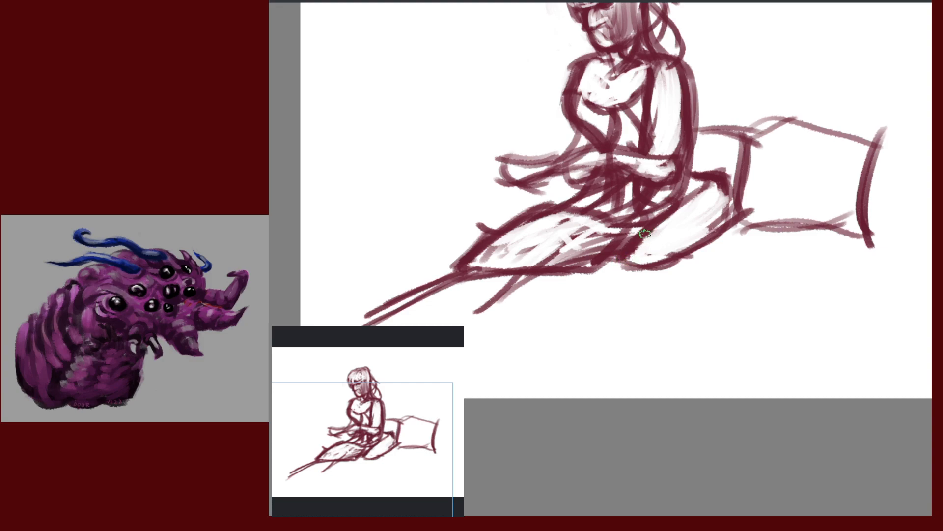
left_click_drag(735, 270, 729, 216)
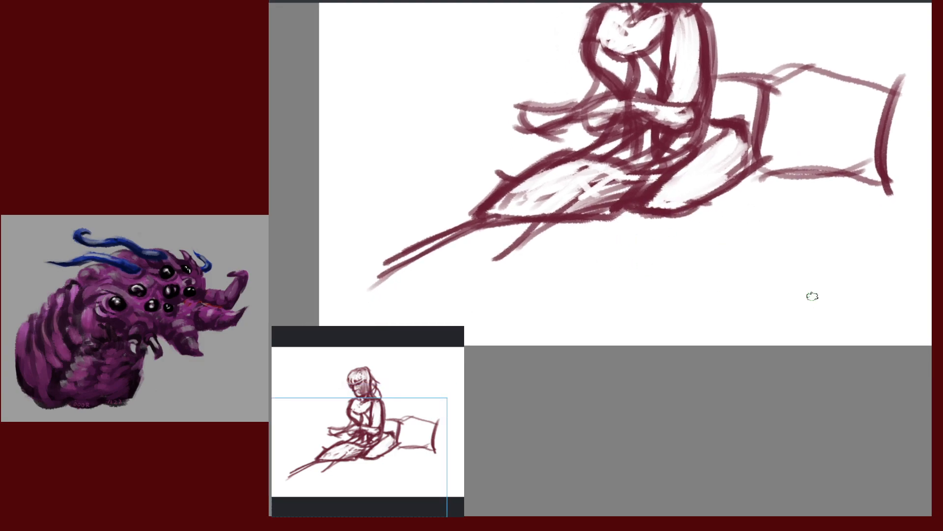
Rotate the canvas and hatch long parallel floor strokes below and right of the lap
mouse_move(812, 296)
left_mouse_down()
mouse_move(840, 305)
mouse_move(739, 162)
mouse_move(735, 280)
mouse_move(686, 202)
mouse_move(618, 281)
left_mouse_up()
left_click_drag(768, 179, 648, 268)
left_click_drag(741, 203, 559, 384)
mouse_move(711, 250)
left_mouse_down()
mouse_move(522, 415)
mouse_move(720, 241)
left_mouse_up()
left_click_drag(537, 439, 735, 233)
left_click_drag(653, 237, 732, 172)
mouse_move(650, 221)
left_mouse_down()
mouse_move(766, 141)
mouse_move(642, 259)
left_mouse_up()
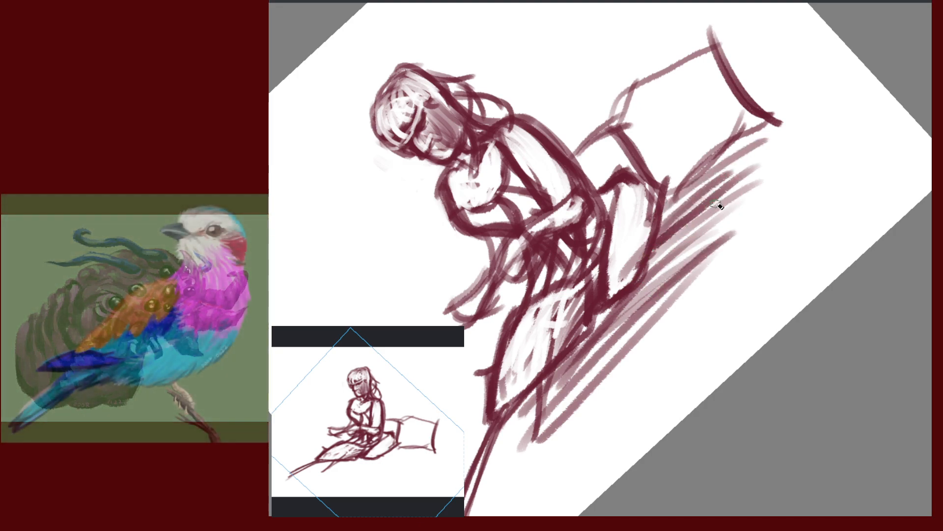
Erase a few white streaks through the floor hatching and reset the rotation upright
mouse_move(757, 166)
left_mouse_down()
mouse_move(684, 208)
mouse_move(659, 258)
left_mouse_up()
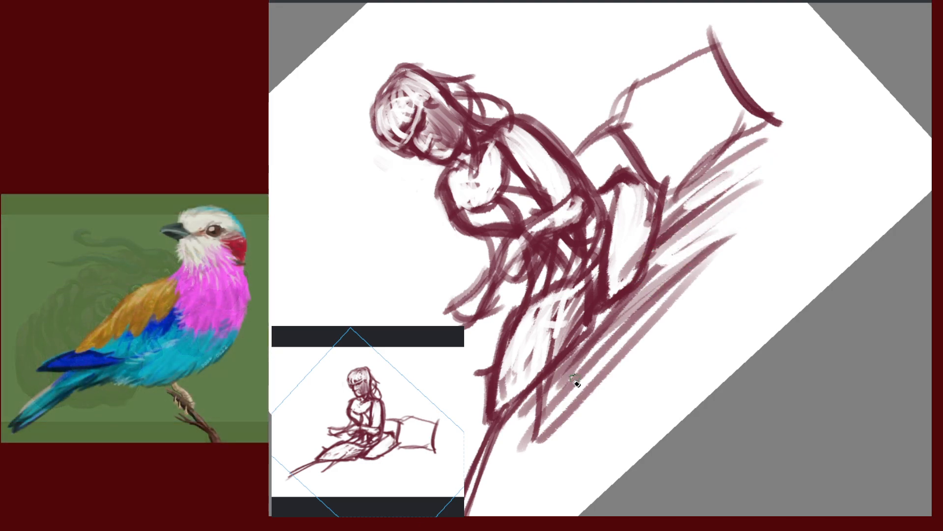
left_click_drag(688, 326, 803, 199)
left_click_drag(678, 254, 609, 322)
left_click_drag(706, 260, 692, 272)
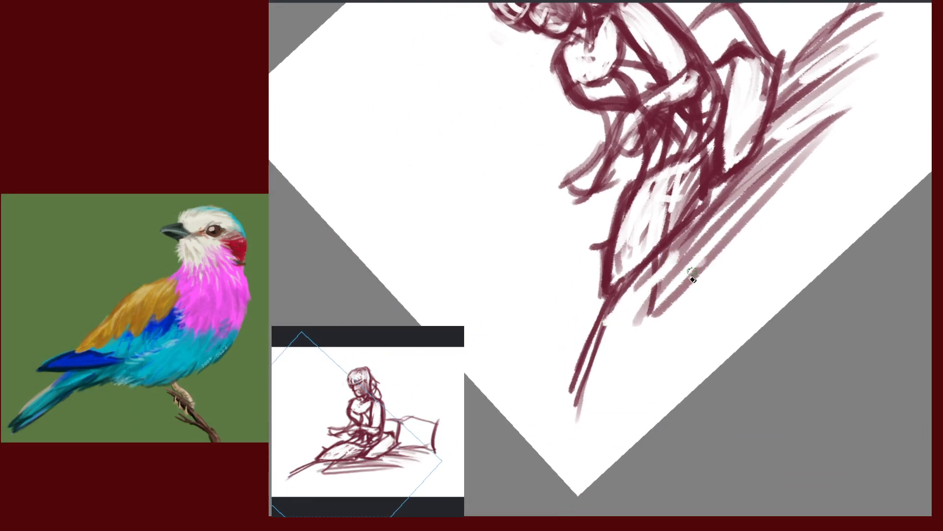
key("5")
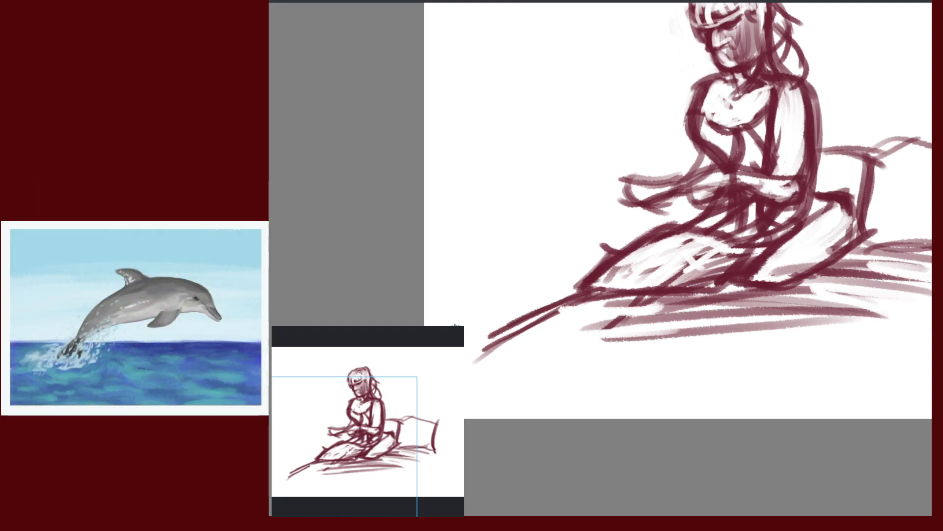
Lighten and erase the dark torso lines and the inside of both forearms
left_click_drag(832, 280, 796, 344)
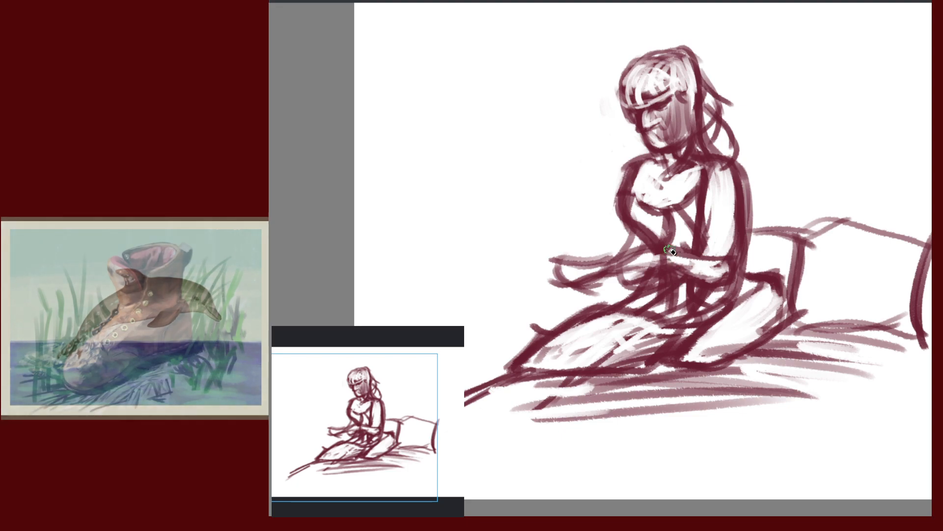
mouse_move(645, 221)
left_mouse_down()
mouse_move(656, 244)
mouse_move(685, 238)
left_mouse_up()
left_click_drag(692, 204, 690, 247)
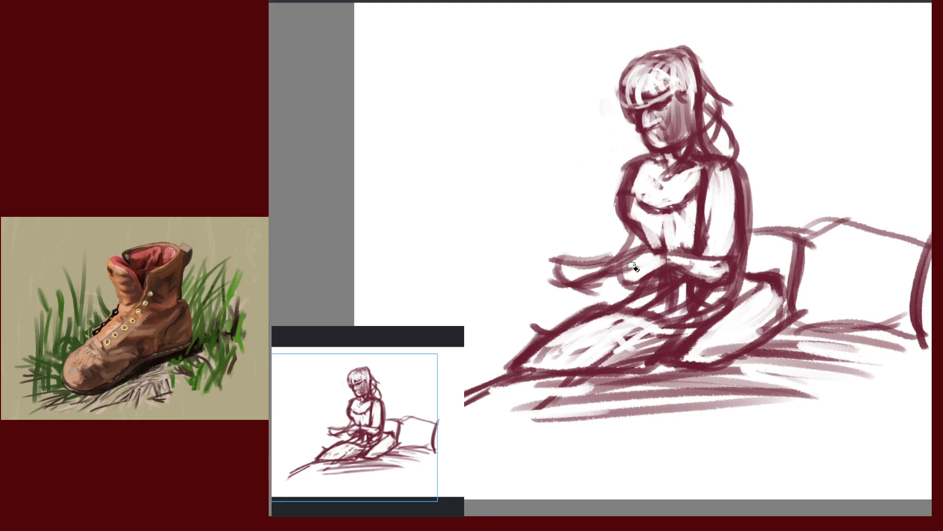
mouse_move(667, 260)
left_mouse_down()
mouse_move(729, 282)
mouse_move(729, 272)
left_mouse_up()
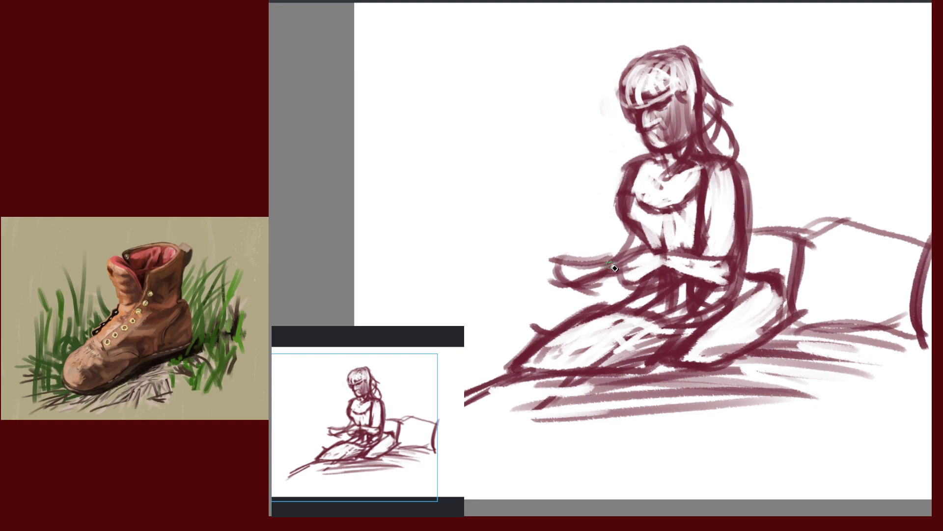
left_click_drag(610, 265, 584, 281)
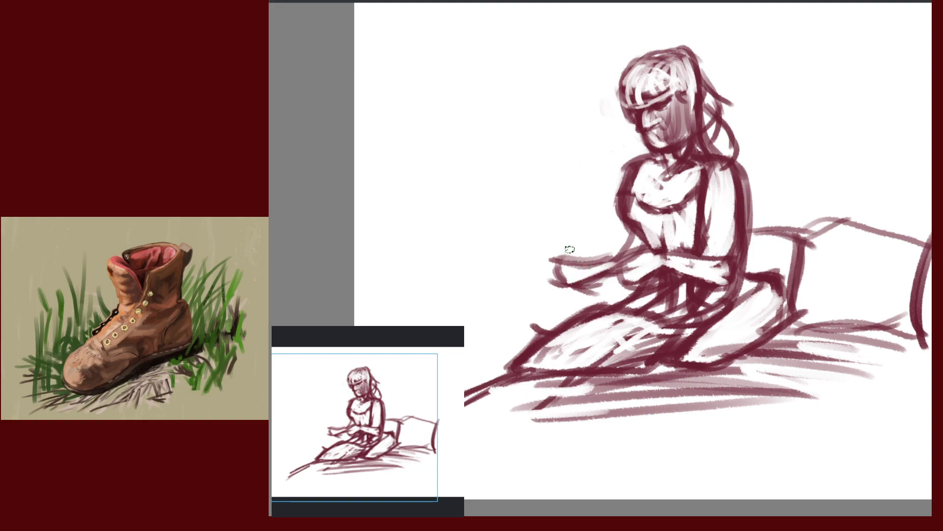
Sketch a rough book shape above the hands, then lasso-select the arms and book
left_click_drag(558, 227, 566, 267)
left_click_drag(603, 221, 620, 269)
left_click_drag(556, 227, 602, 228)
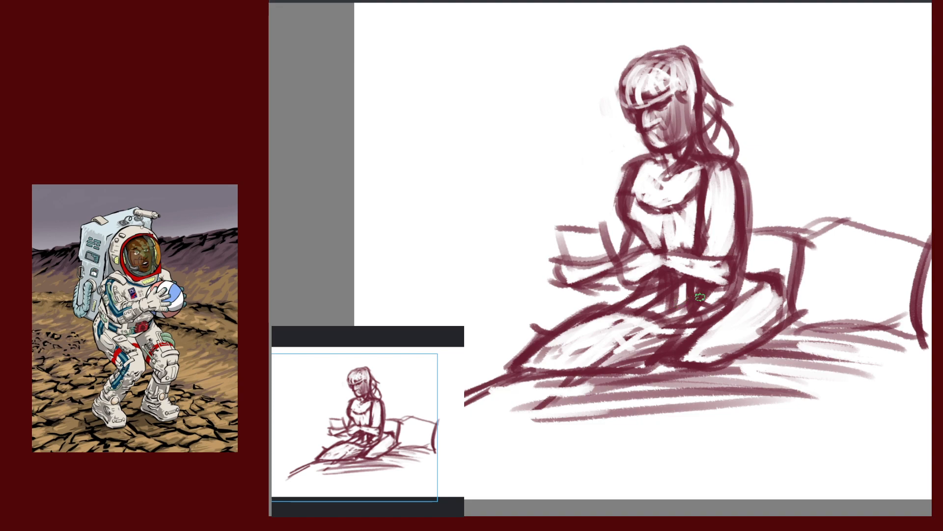
mouse_move(582, 210)
left_mouse_down()
mouse_move(546, 297)
mouse_move(709, 292)
mouse_move(737, 255)
mouse_move(660, 243)
mouse_move(580, 204)
left_mouse_up()
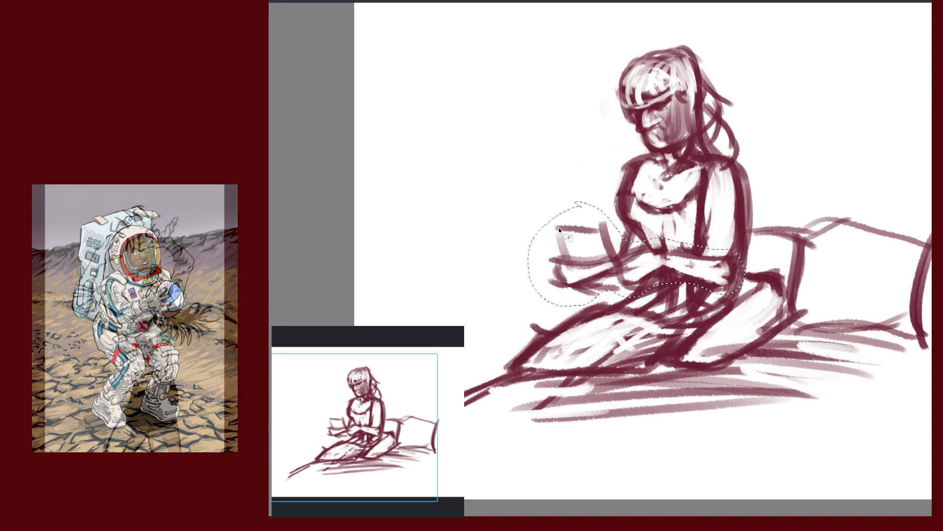
Stretch the selected arms further left, tilt them slightly clockwise and nudge them down
key("ctrl+t")
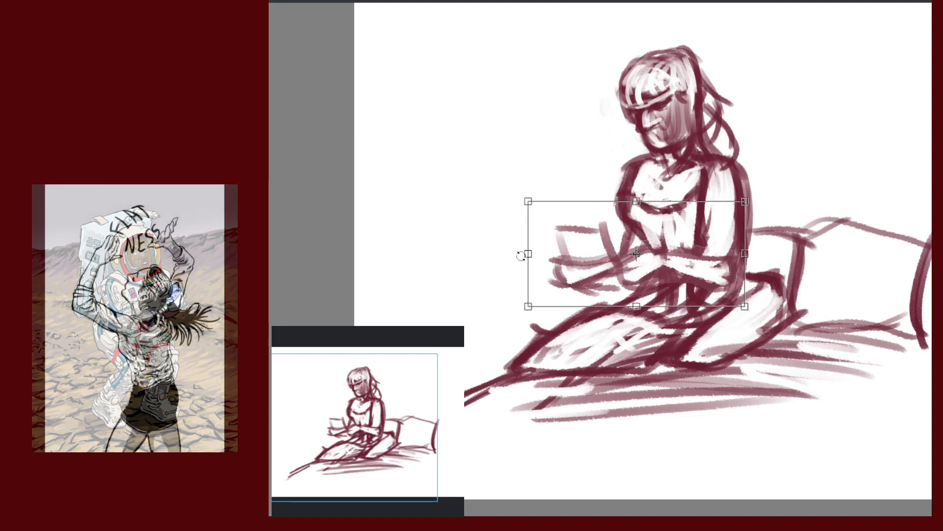
left_click_drag(528, 253, 501, 248)
mouse_move(759, 316)
left_mouse_down()
mouse_move(752, 322)
mouse_move(755, 315)
left_mouse_up()
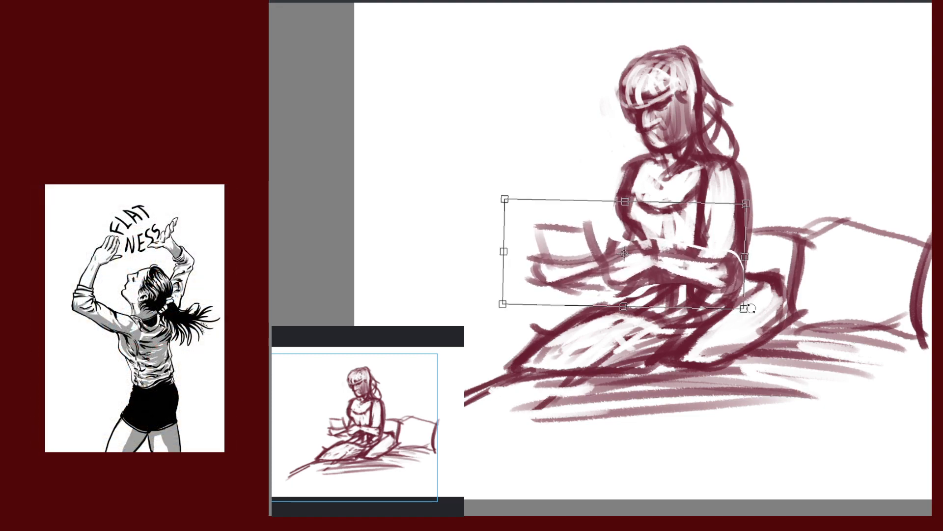
left_click_drag(693, 276, 687, 278)
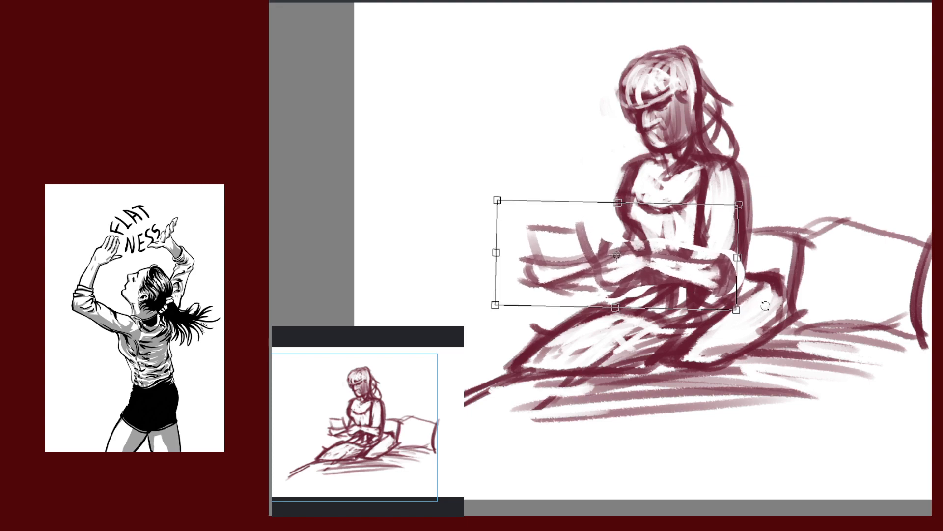
left_click_drag(779, 305, 777, 311)
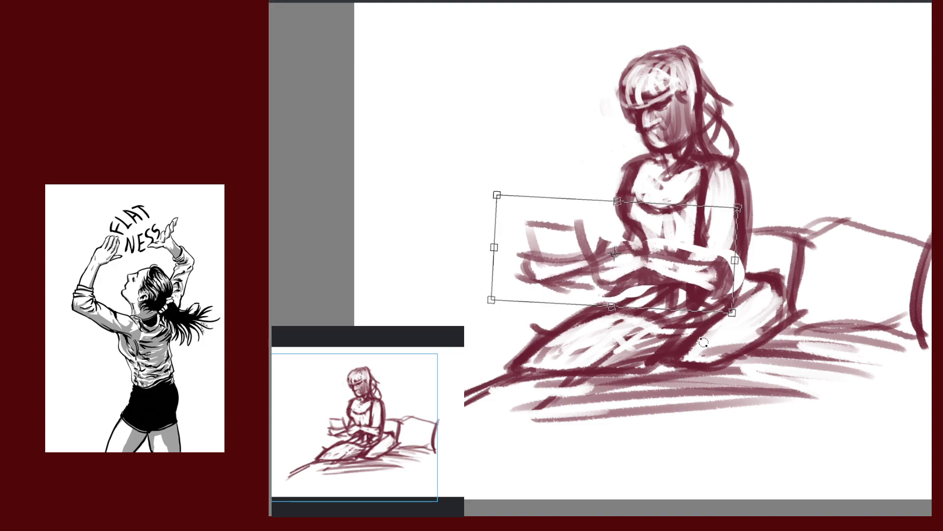
key("Return")
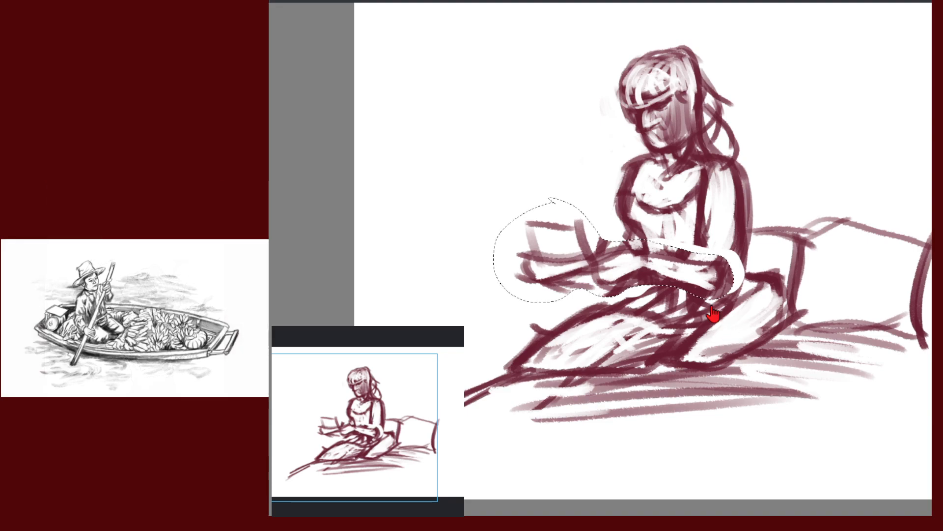
Squash the arms slightly upward with a second transform, then clear the selection
key("ctrl+d")
key("ctrl+t")
left_click_drag(612, 305, 612, 301)
key("Return")
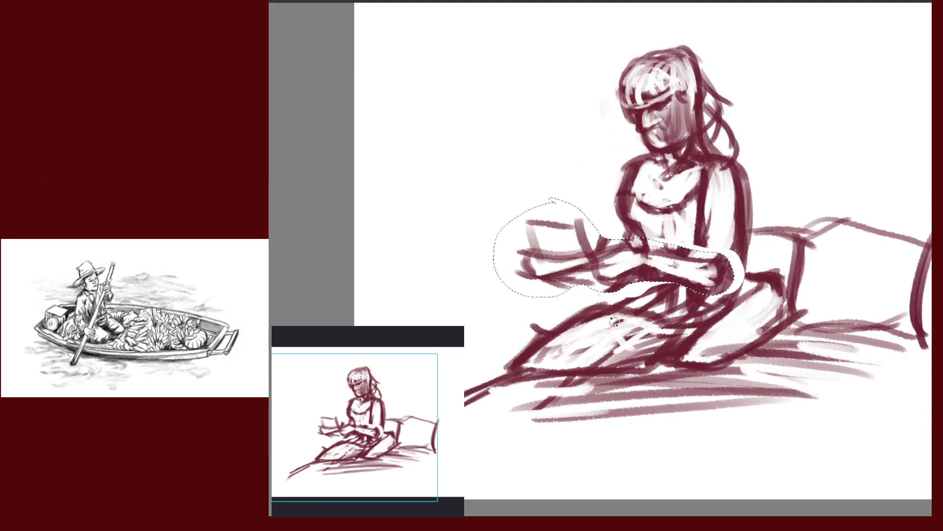
left_click(721, 328)
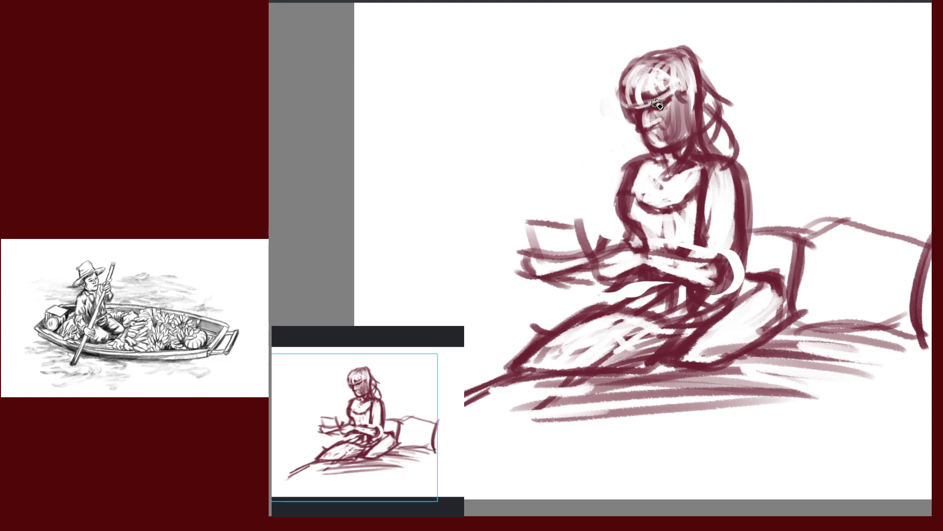
Whiten the old face, then draw a closed-eye profile, hair strands, an ear and the right arm edge
mouse_move(648, 96)
left_mouse_down()
mouse_move(644, 118)
mouse_move(680, 123)
mouse_move(653, 98)
mouse_move(649, 130)
mouse_move(666, 124)
mouse_move(669, 101)
mouse_move(674, 129)
mouse_move(645, 79)
mouse_move(639, 104)
mouse_move(679, 105)
mouse_move(655, 130)
mouse_move(680, 118)
mouse_move(690, 148)
left_mouse_up()
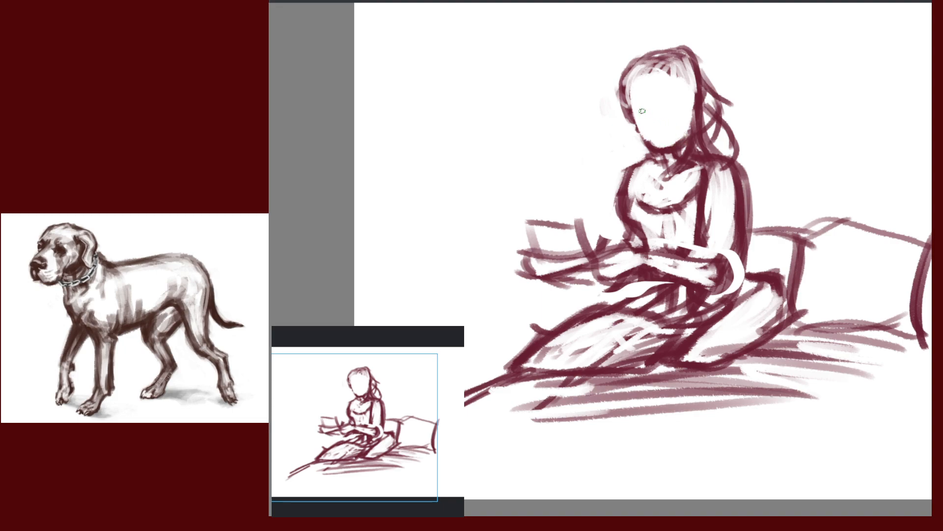
mouse_move(642, 111)
left_mouse_down()
mouse_move(636, 130)
mouse_move(668, 100)
left_mouse_up()
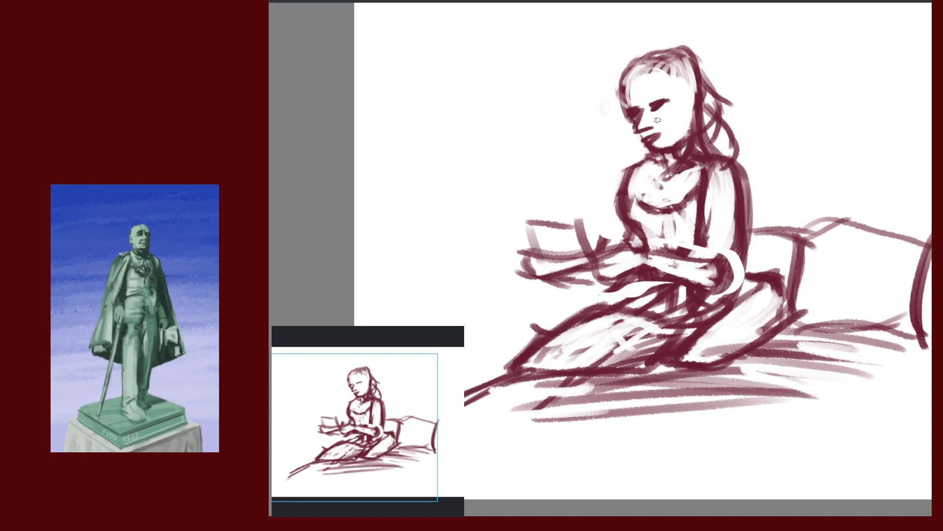
left_click_drag(648, 73, 663, 94)
left_click_drag(631, 63, 613, 104)
mouse_move(652, 71)
left_mouse_down()
mouse_move(671, 102)
mouse_move(639, 106)
left_mouse_up()
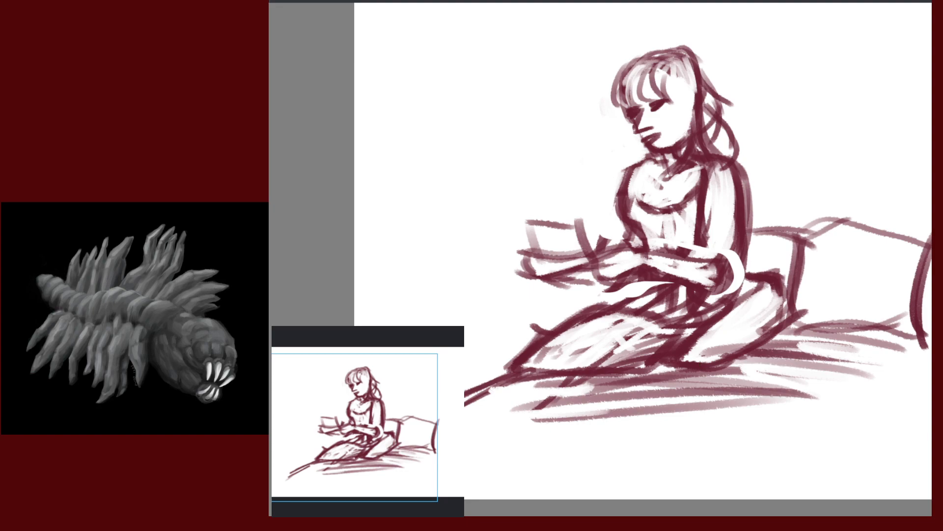
left_click_drag(687, 91, 693, 109)
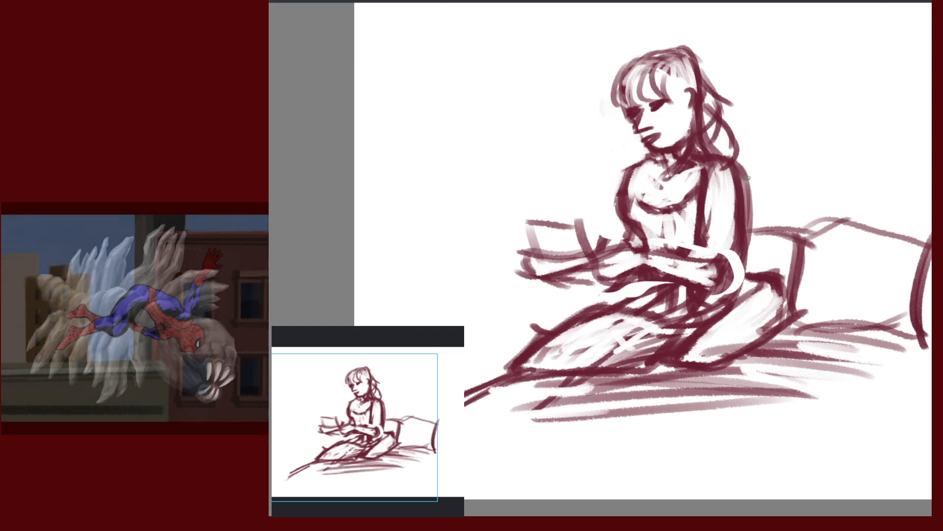
left_click_drag(741, 180, 735, 271)
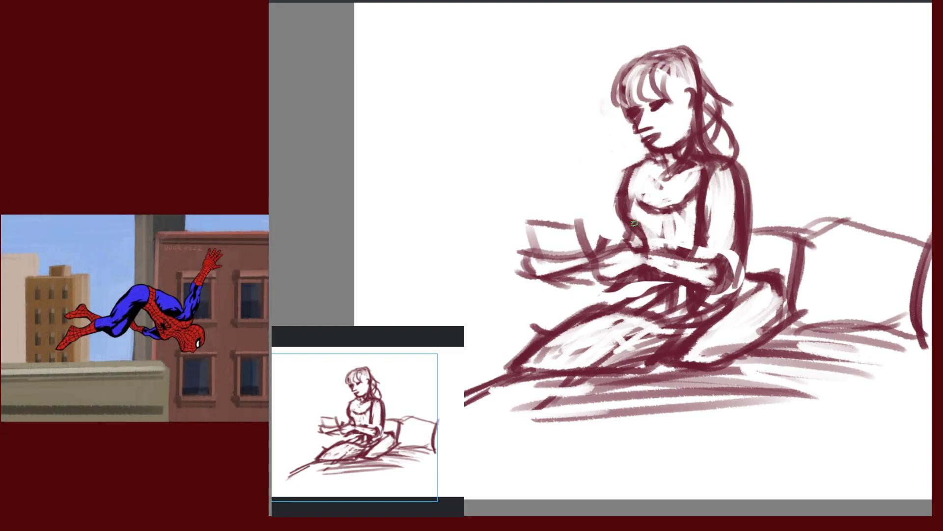
Lighten the torso line and erase the book shape and leftover hand lines
left_click_drag(629, 215, 644, 251)
mouse_move(529, 217)
left_mouse_down()
mouse_move(538, 248)
mouse_move(544, 236)
left_mouse_up()
left_click_drag(564, 220, 581, 246)
mouse_move(584, 219)
left_mouse_down()
mouse_move(590, 242)
mouse_move(569, 290)
left_mouse_up()
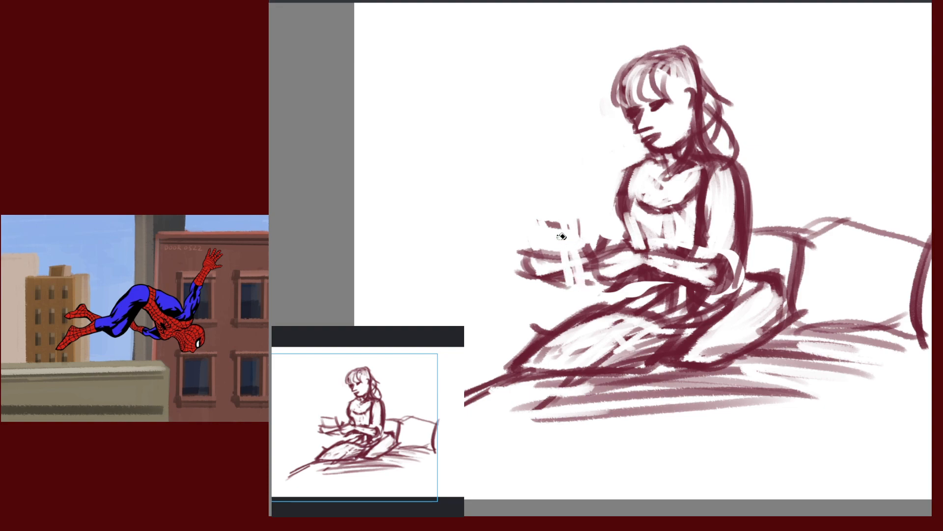
left_click_drag(553, 250, 538, 283)
mouse_move(536, 228)
left_mouse_down()
mouse_move(526, 275)
mouse_move(564, 258)
mouse_move(580, 267)
mouse_move(544, 283)
mouse_move(528, 253)
mouse_move(561, 250)
left_mouse_up()
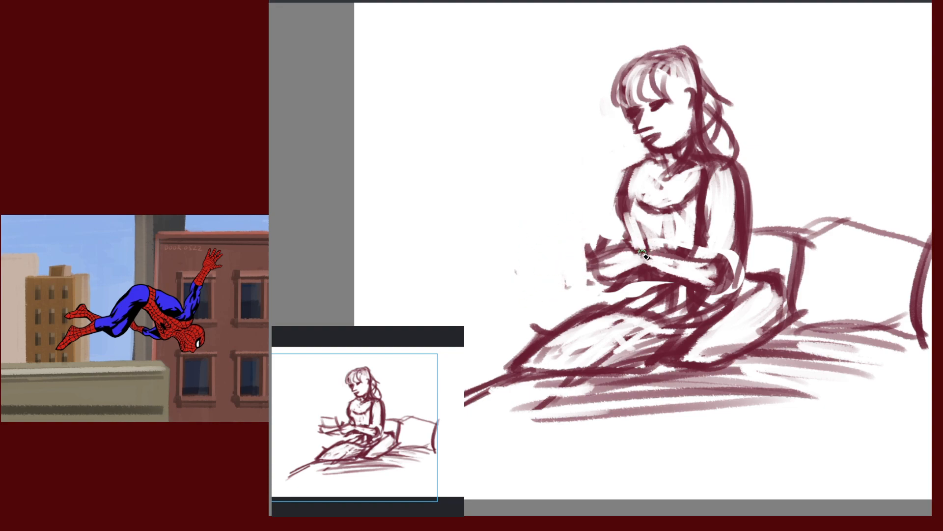
Draw a torso-to-wrist line and a curved loop with a handle connecting to the hand
left_click_drag(777, 291, 860, 300)
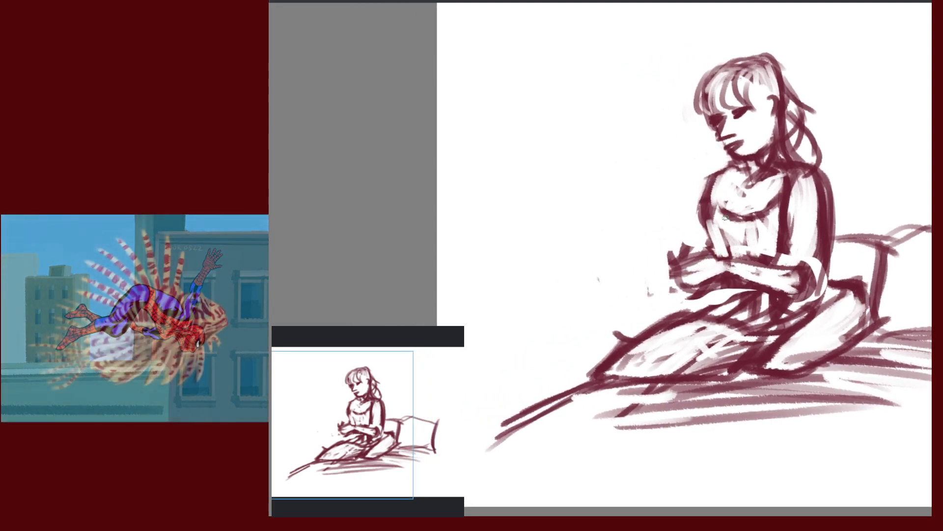
left_click_drag(706, 229, 693, 257)
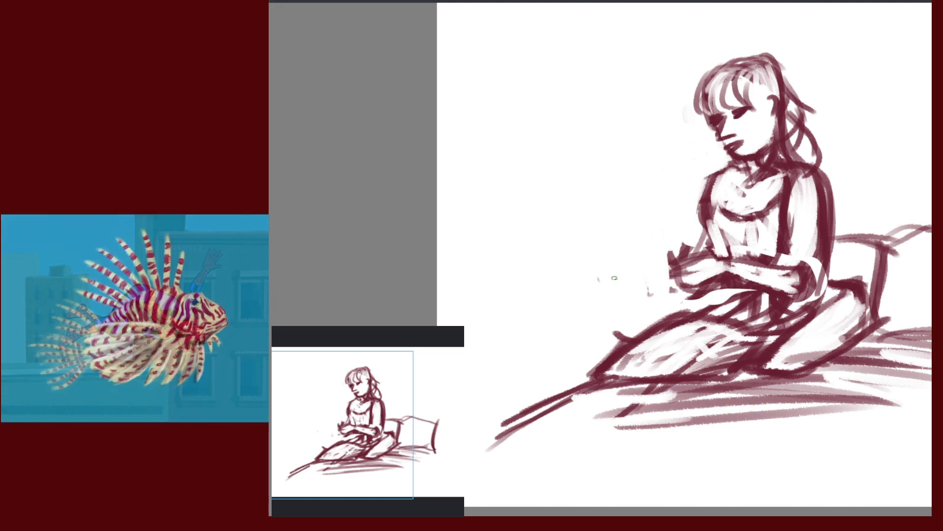
left_click_drag(615, 278, 673, 291)
mouse_move(611, 268)
left_mouse_down()
mouse_move(664, 274)
mouse_move(608, 286)
mouse_move(642, 267)
mouse_move(620, 284)
mouse_move(689, 295)
left_mouse_up()
left_click_drag(635, 279, 689, 297)
left_click_drag(637, 280, 690, 303)
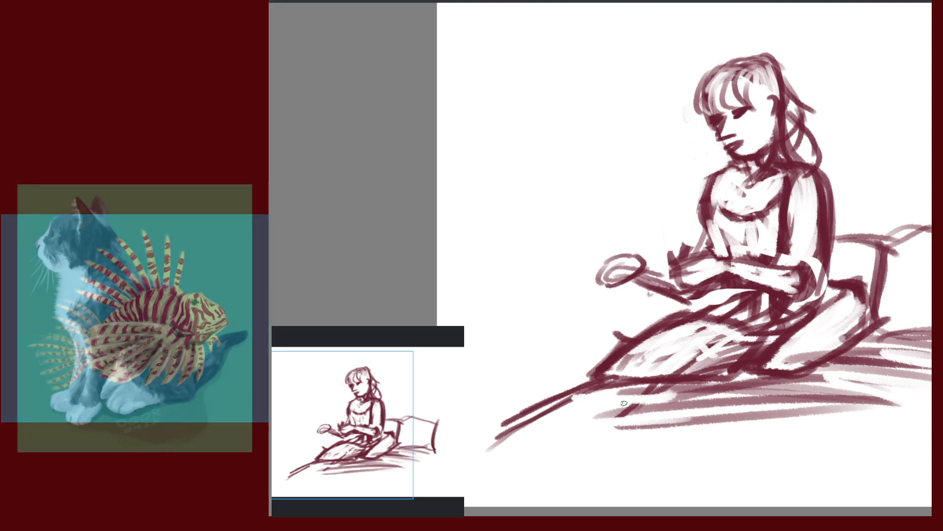
left_click_drag(654, 261, 598, 291)
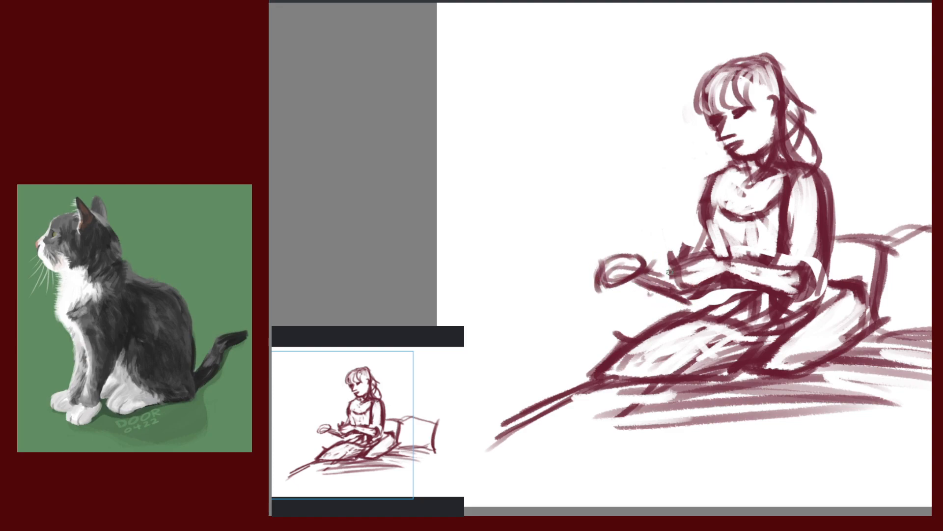
left_click_drag(642, 268, 672, 274)
Add strokes below the forearm, redraw the left hand outline and lighten the forearm
mouse_move(718, 295)
left_mouse_down()
mouse_move(693, 306)
mouse_move(705, 307)
left_mouse_up()
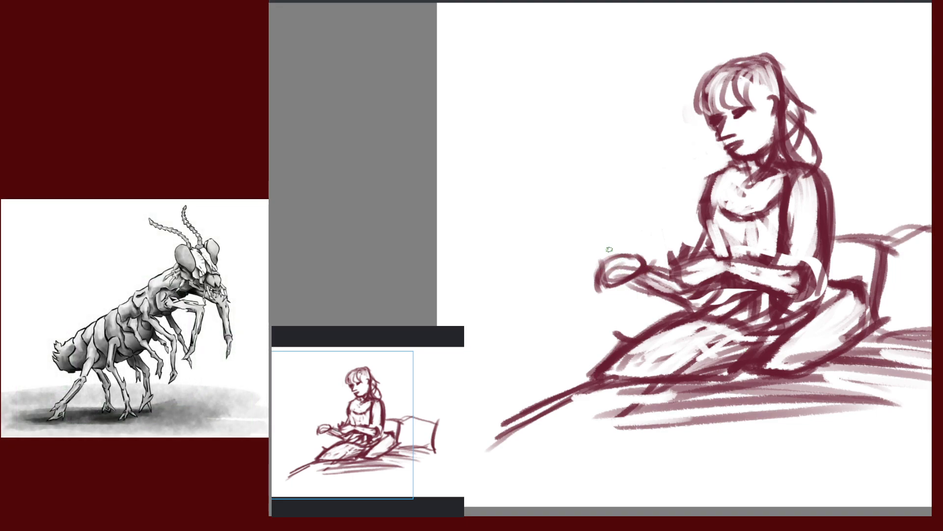
mouse_move(609, 250)
left_mouse_down()
mouse_move(633, 277)
mouse_move(606, 274)
mouse_move(628, 273)
left_mouse_up()
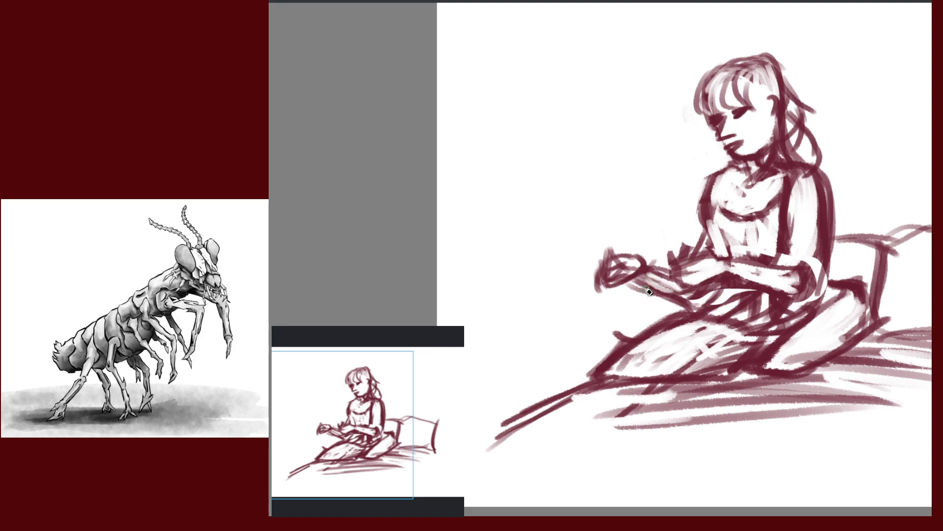
left_click_drag(650, 281, 738, 299)
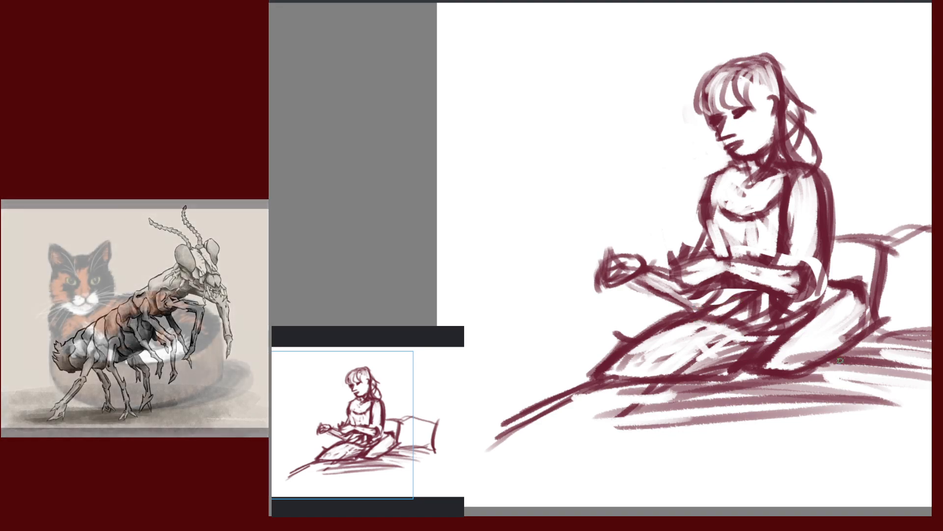
Darken the lap line and trace the woman's lap with a teal guide outline
left_click_drag(841, 374, 819, 303)
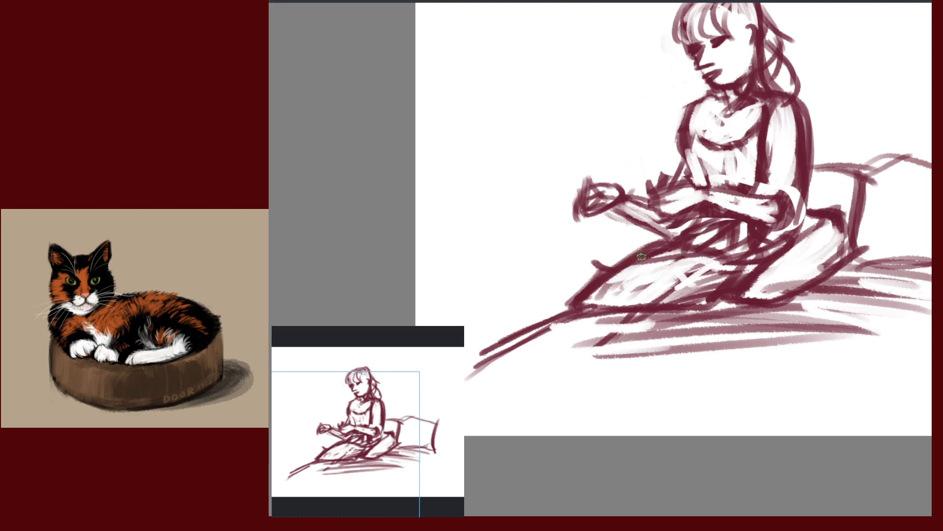
left_click_drag(674, 259, 604, 279)
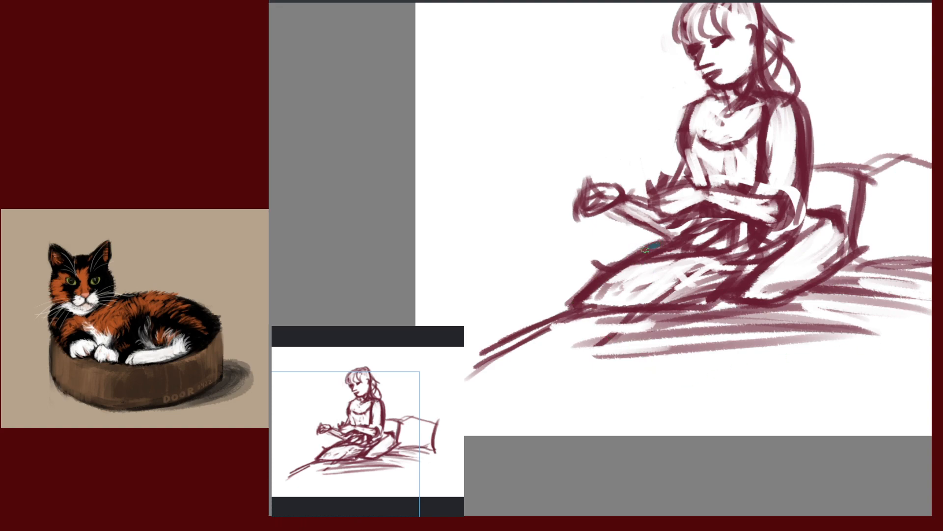
mouse_move(646, 248)
left_mouse_down()
mouse_move(579, 304)
mouse_move(728, 308)
mouse_move(736, 263)
mouse_move(687, 327)
left_mouse_up()
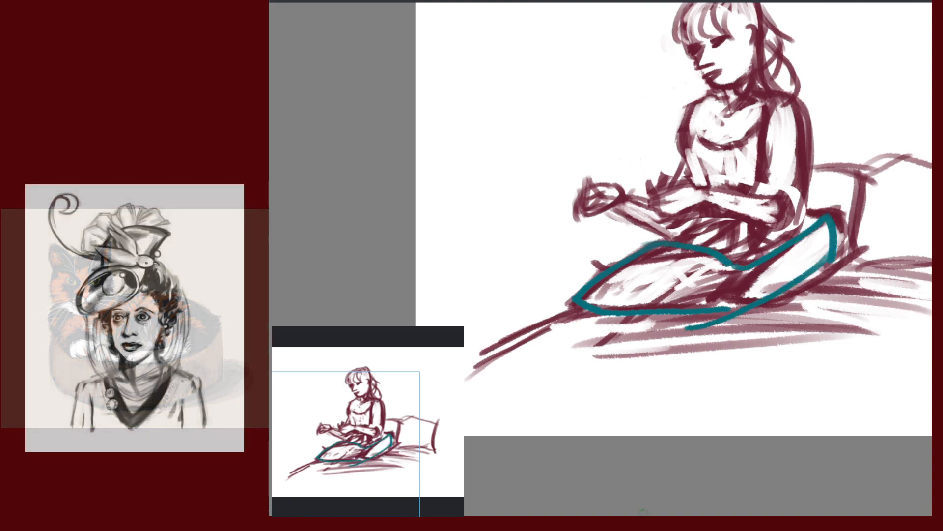
Undo the teal lap guide strokes and sample the maroon colour from the canvas
key("ctrl+z")
key("ctrl+z")
key("ctrl+z")
key("ctrl+z")
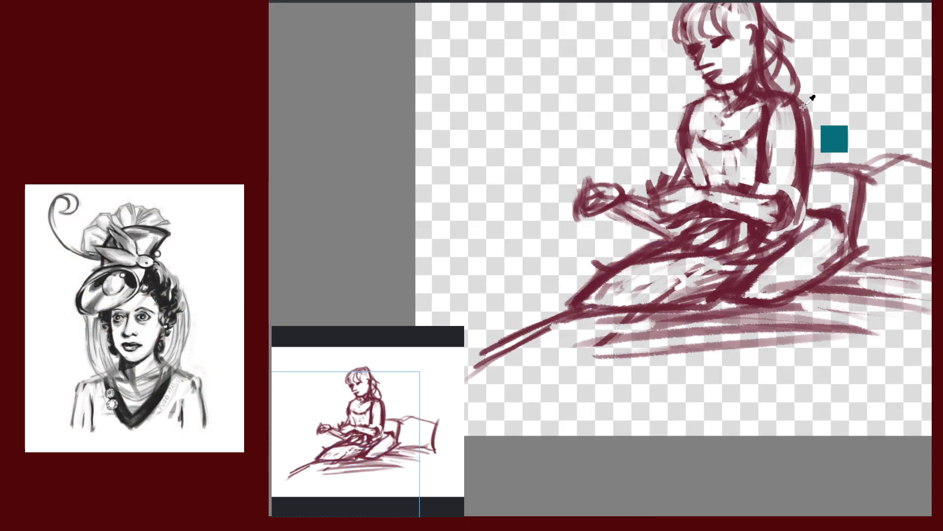
left_click(801, 123, "ctrl")
left_click_drag(839, 326, 695, 362)
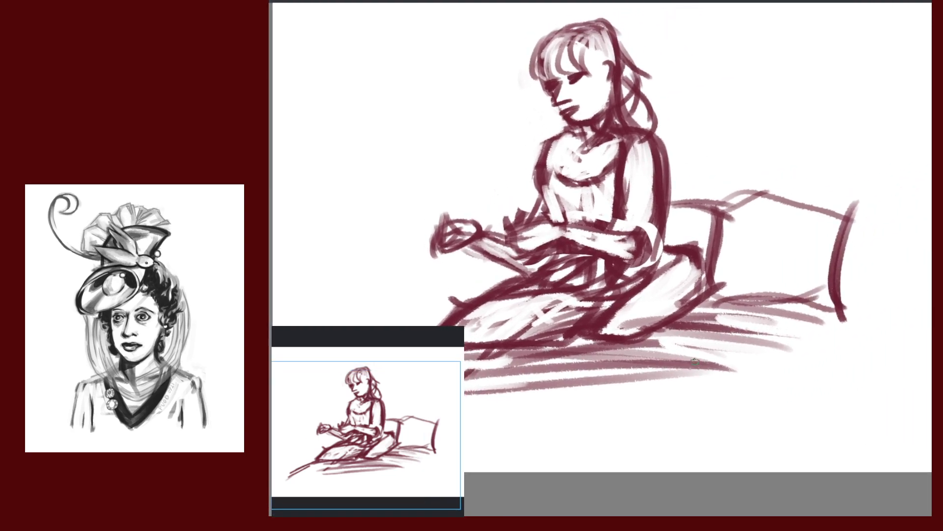
left_click_drag(717, 270, 816, 230)
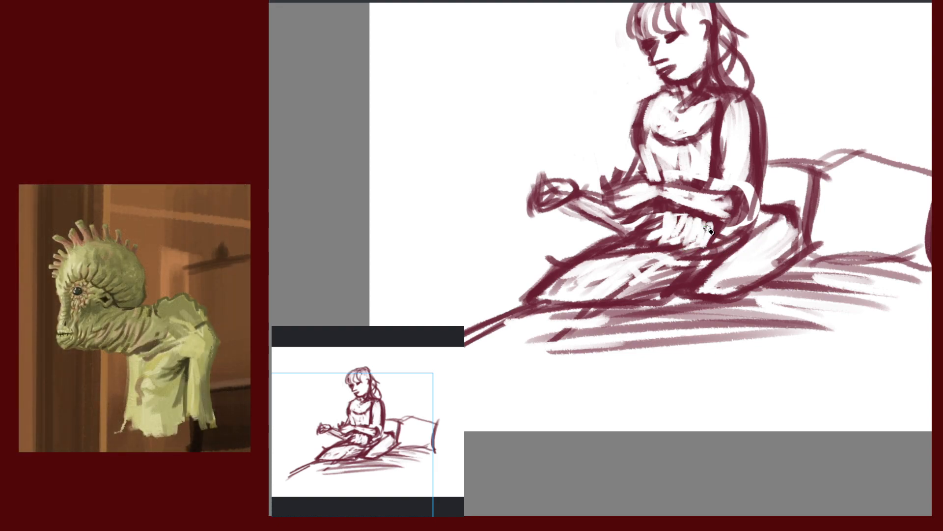
Clean up the marks under the forearm and redraw a darker line down from it
mouse_move(707, 228)
left_mouse_down()
mouse_move(671, 228)
mouse_move(675, 237)
mouse_move(662, 234)
mouse_move(657, 246)
left_mouse_up()
key("ctrl+z")
left_click_drag(663, 212, 653, 239)
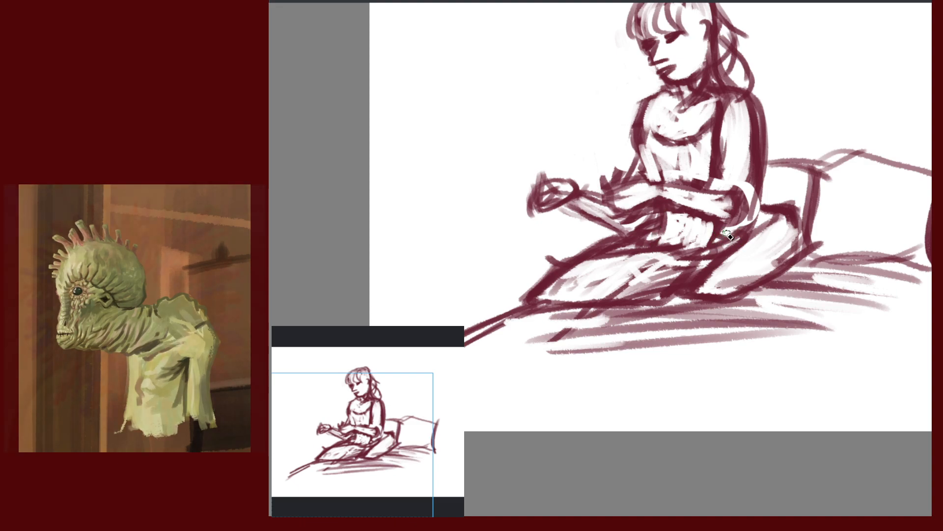
Shade the hip and leg, then draw the shin and lower-leg underside around the foot
mouse_move(788, 317)
left_mouse_down()
mouse_move(751, 333)
mouse_move(742, 326)
left_mouse_up()
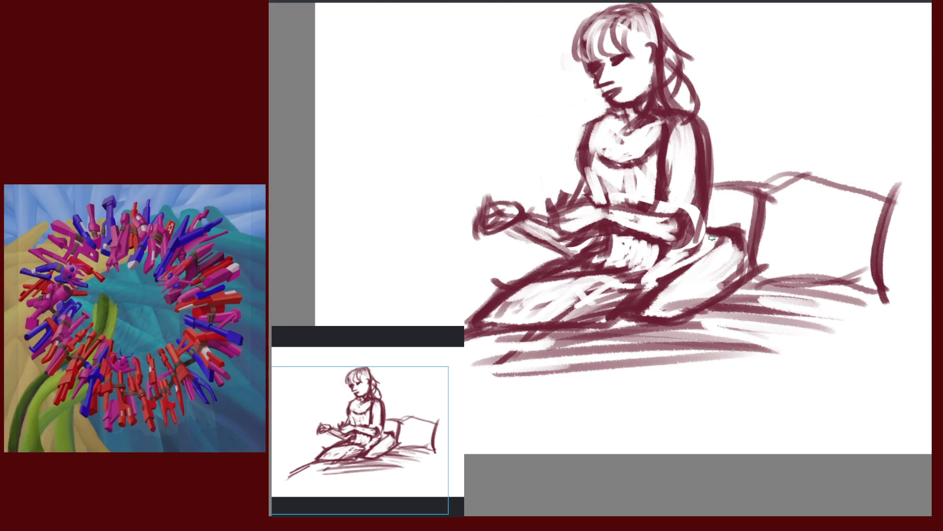
mouse_move(711, 238)
left_mouse_down()
mouse_move(641, 290)
mouse_move(636, 311)
left_mouse_up()
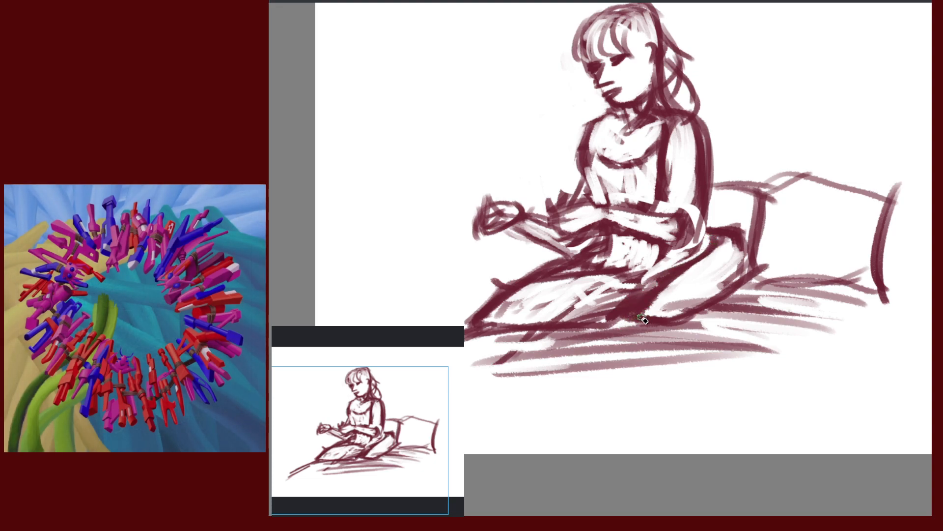
left_click_drag(752, 351, 843, 317)
mouse_move(730, 270)
left_mouse_down()
mouse_move(730, 302)
mouse_move(732, 275)
mouse_move(727, 285)
mouse_move(741, 276)
mouse_move(719, 282)
left_mouse_up()
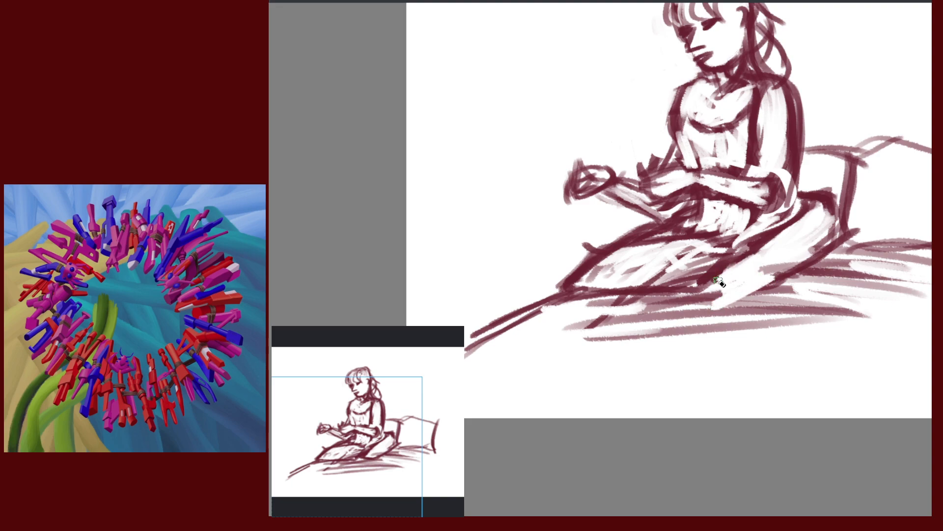
mouse_move(759, 247)
left_mouse_down()
mouse_move(703, 292)
mouse_move(724, 307)
left_mouse_up()
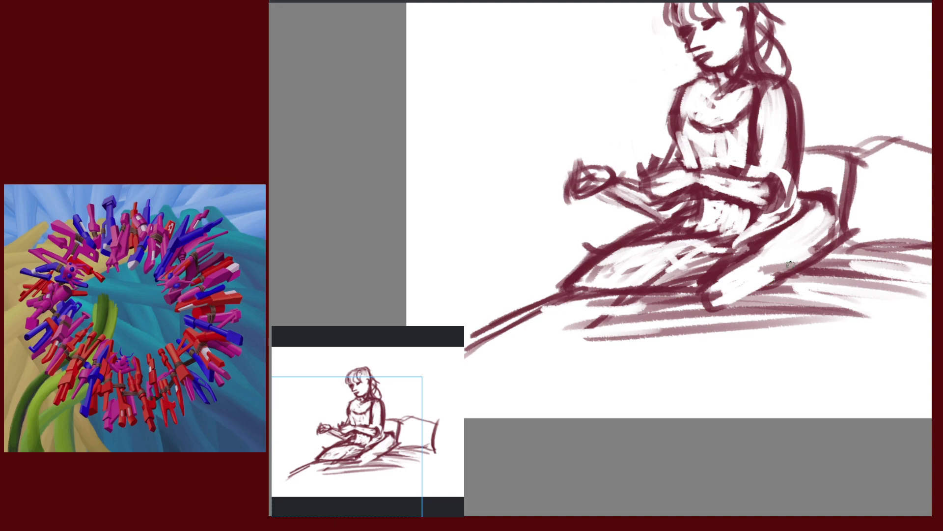
left_click_drag(791, 265, 713, 302)
Hatch diagonal strokes across the knee, extend the lower leg to a pointed foot, lighten the waist patch
left_click_drag(725, 349, 769, 346)
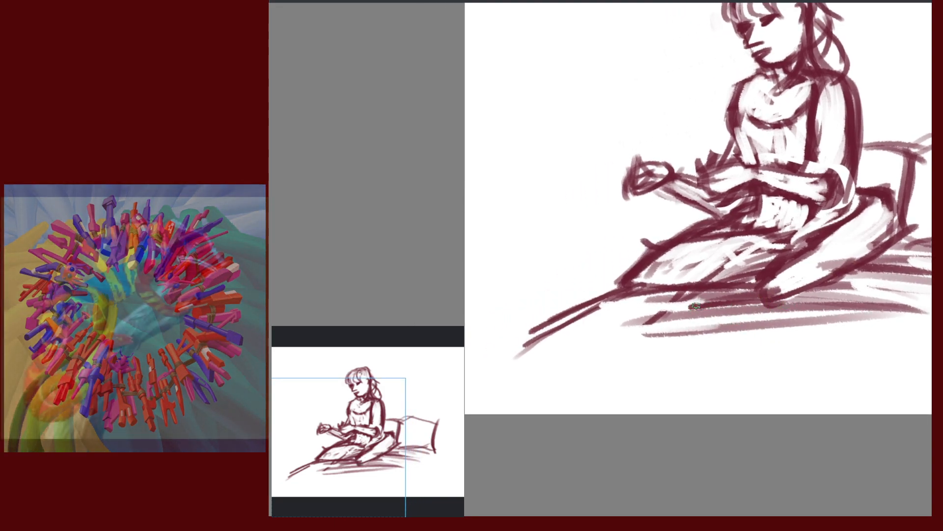
left_click_drag(716, 289, 667, 322)
left_click_drag(750, 279, 682, 311)
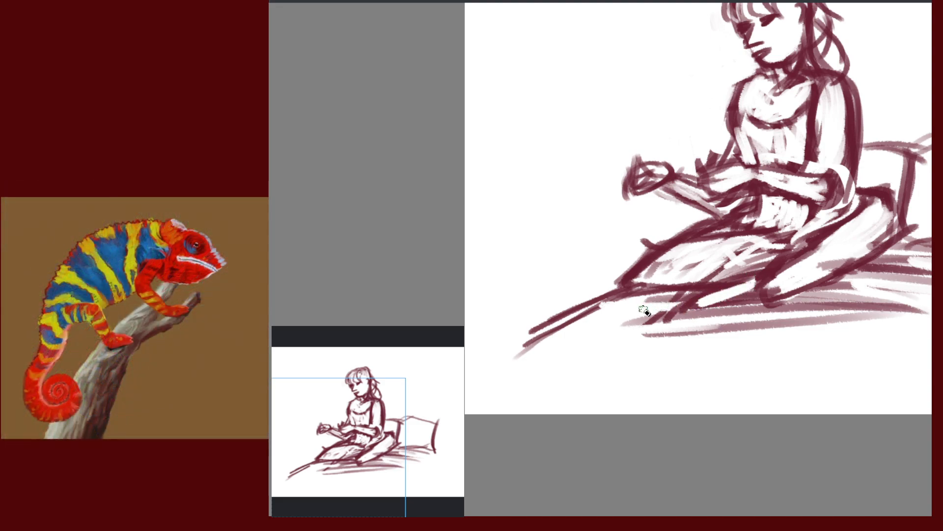
left_click_drag(601, 305, 684, 310)
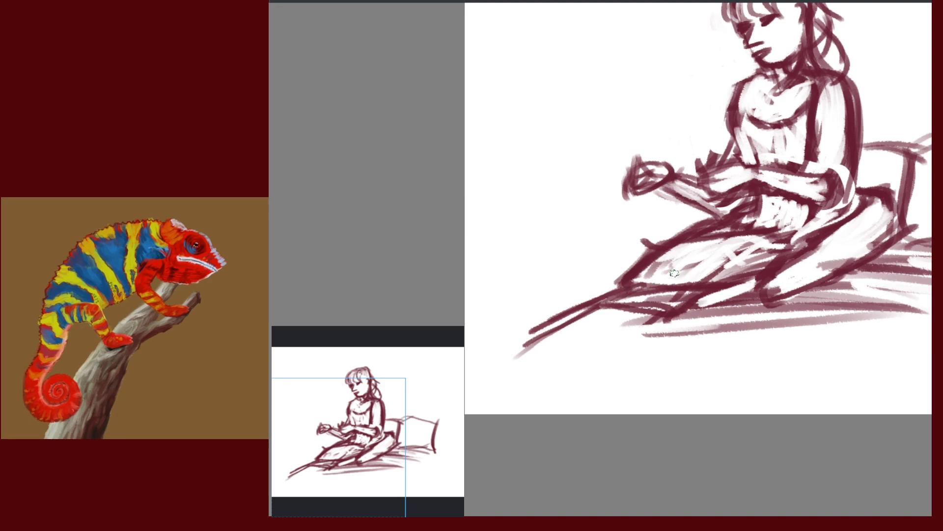
mouse_move(676, 266)
left_mouse_down()
mouse_move(581, 304)
mouse_move(590, 306)
mouse_move(503, 364)
mouse_move(552, 331)
left_mouse_up()
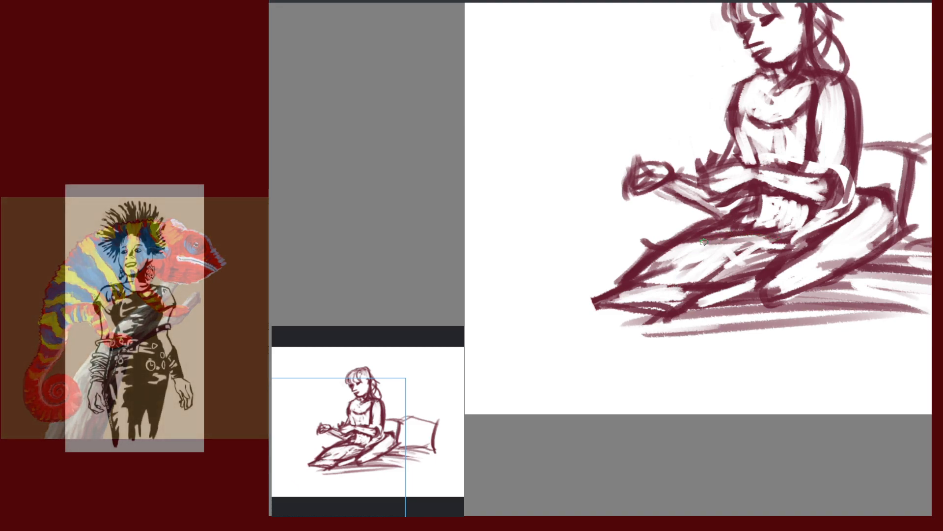
left_click_drag(649, 282, 577, 307)
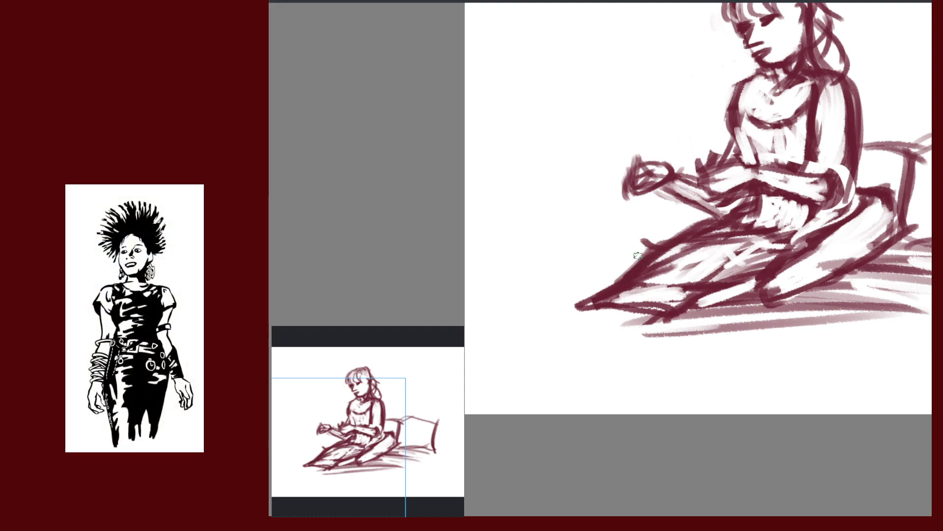
mouse_move(637, 255)
left_mouse_down()
mouse_move(614, 280)
mouse_move(669, 252)
left_mouse_up()
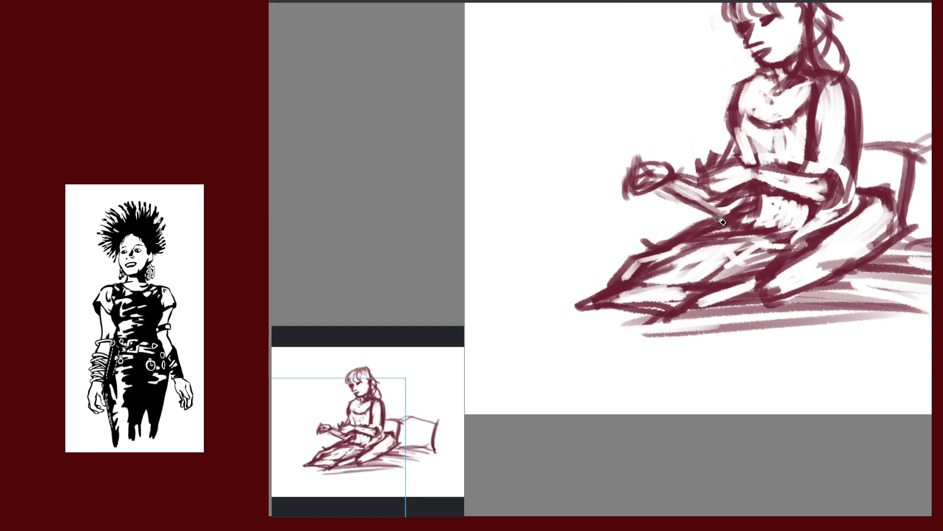
left_click_drag(733, 218, 700, 238)
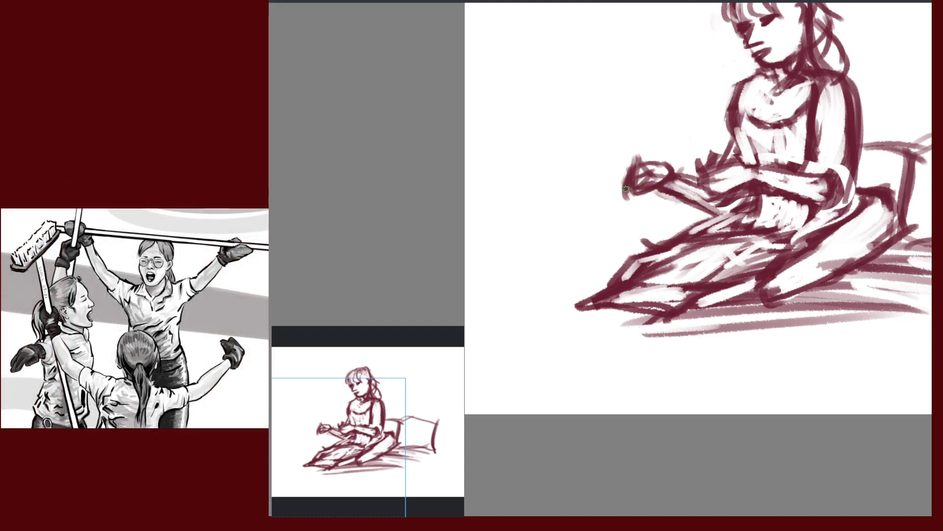
Redraw the hand's edges and reinforce the forearm lines with darker strokes
mouse_move(625, 188)
left_mouse_down()
mouse_move(623, 196)
mouse_move(664, 160)
mouse_move(637, 197)
left_mouse_up()
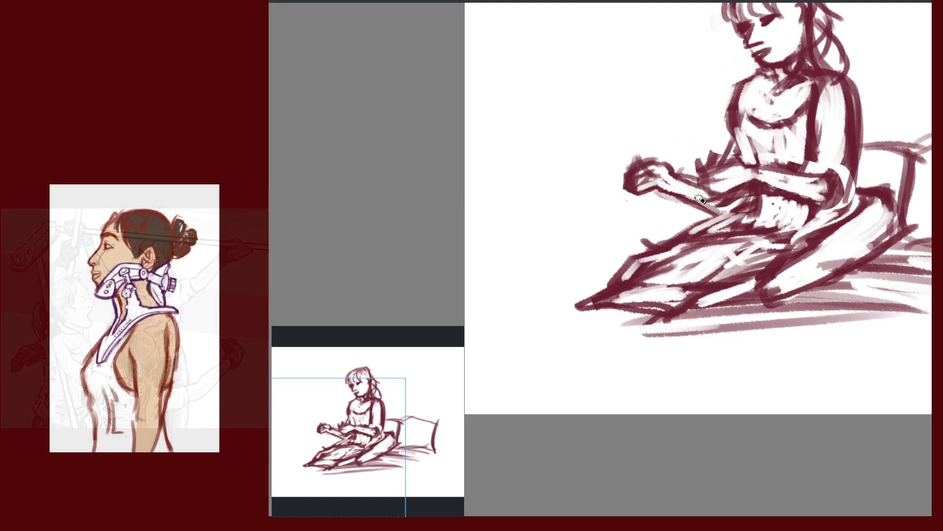
left_click_drag(640, 187, 698, 208)
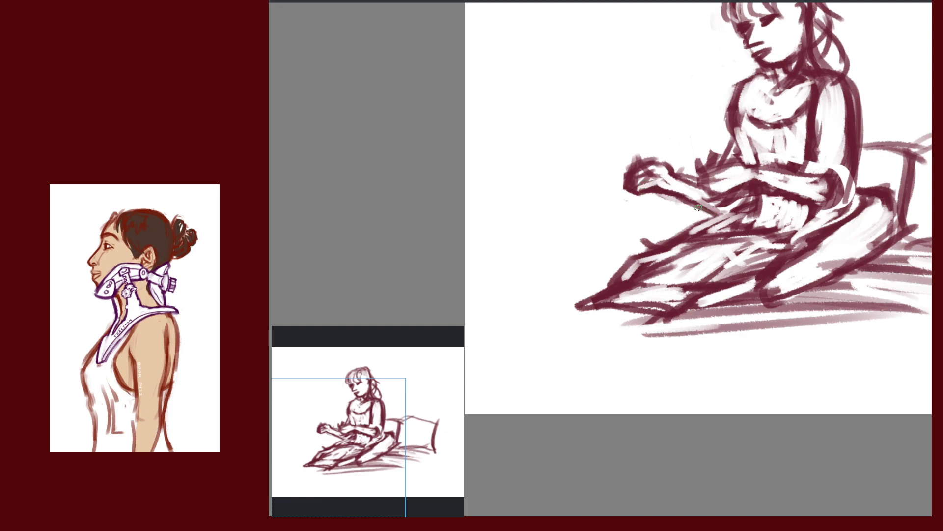
left_click_drag(667, 168, 726, 194)
mouse_move(627, 164)
left_mouse_down()
mouse_move(644, 200)
mouse_move(633, 169)
left_mouse_up()
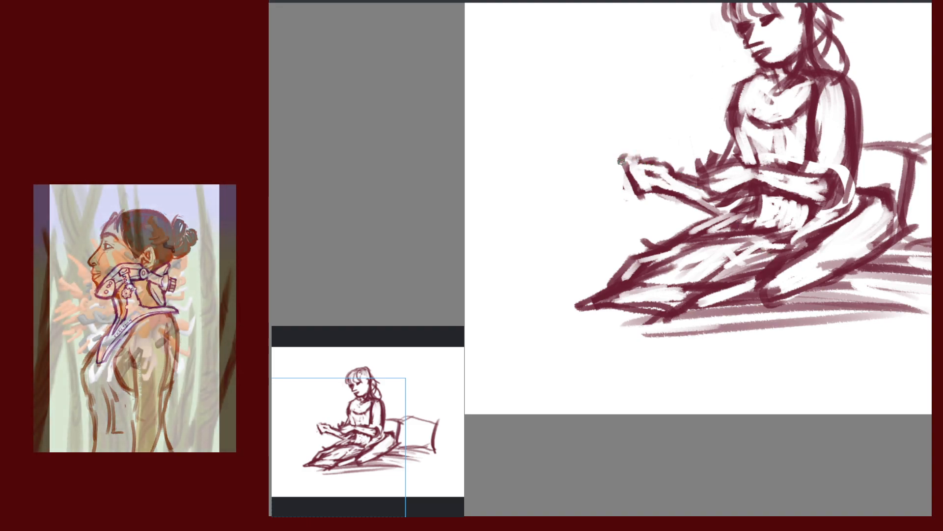
mouse_move(622, 161)
left_mouse_down()
mouse_move(643, 160)
mouse_move(653, 176)
mouse_move(632, 199)
left_mouse_up()
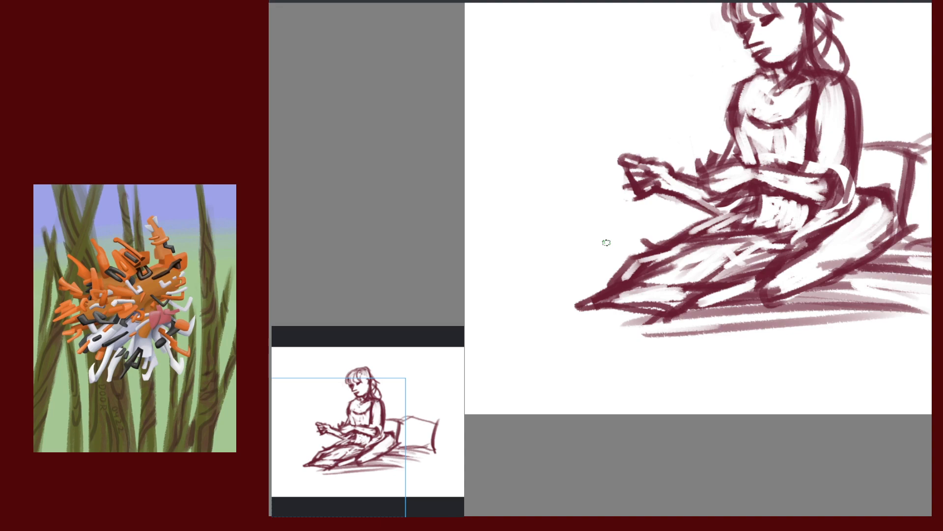
Darken the forearm line, outline the torso side, and reshape the shoulder and back contour
left_click_drag(789, 151, 746, 226)
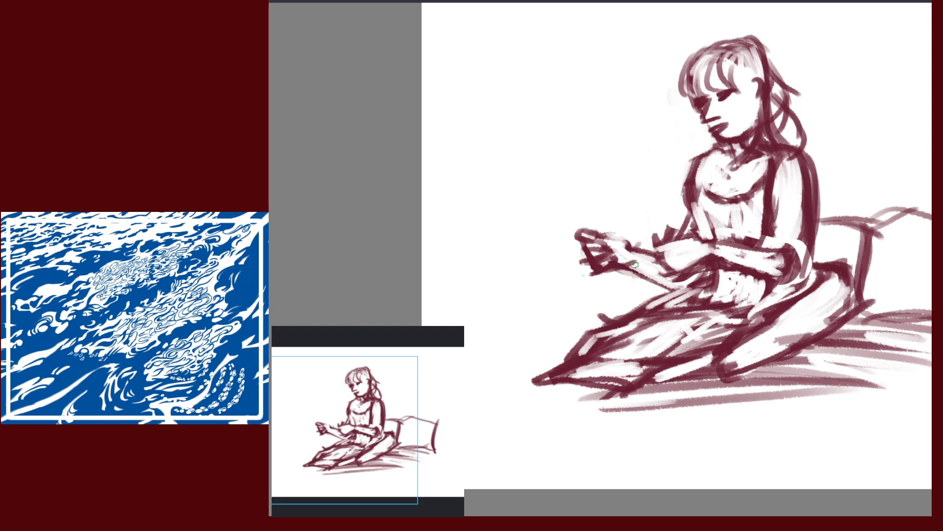
left_click_drag(634, 264, 680, 298)
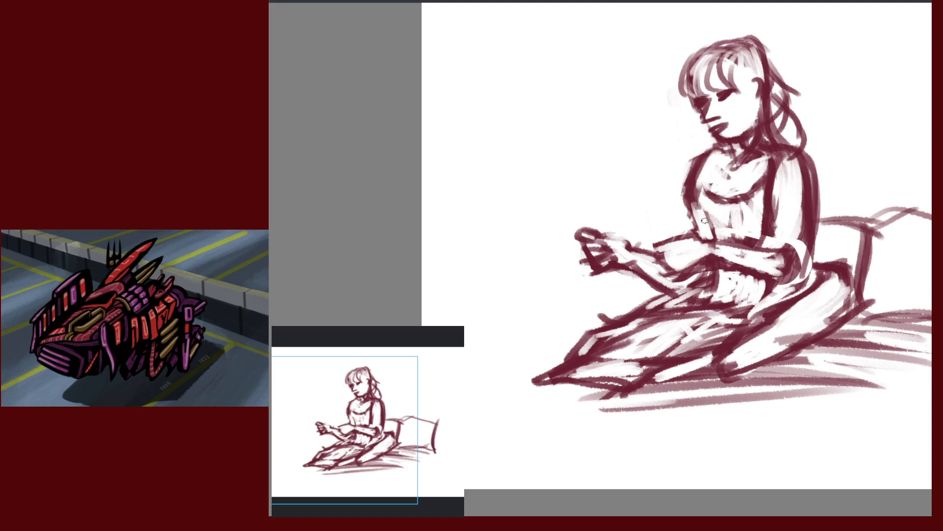
left_click_drag(688, 194, 710, 243)
left_click_drag(691, 201, 711, 240)
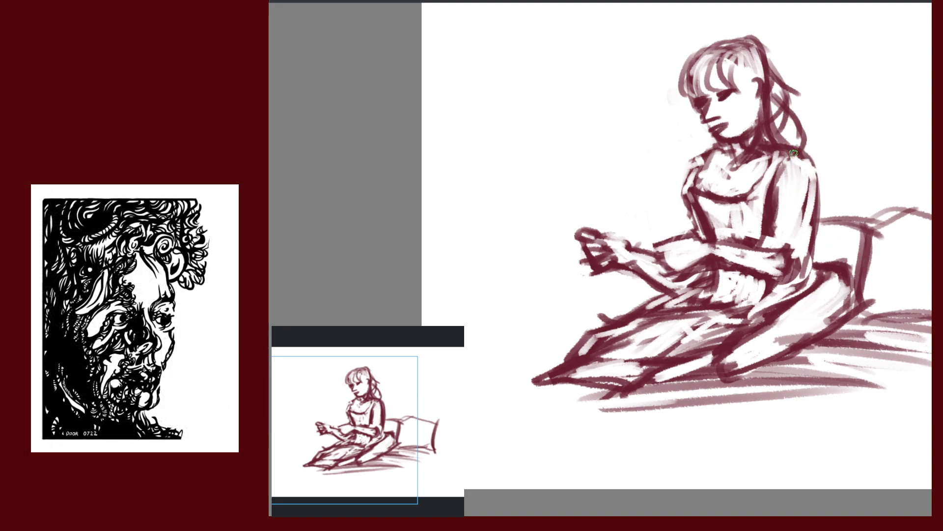
mouse_move(793, 153)
left_mouse_down()
mouse_move(822, 170)
mouse_move(816, 230)
left_mouse_up()
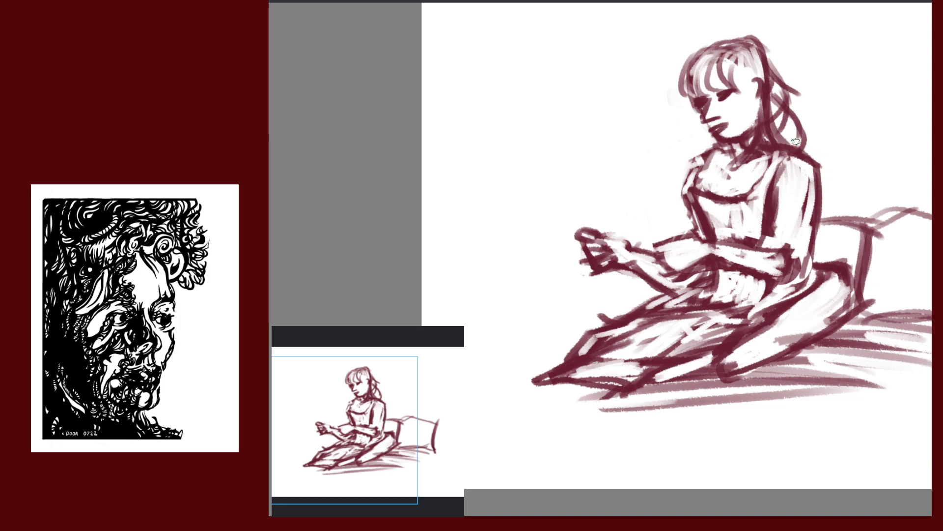
mouse_move(794, 142)
left_mouse_down()
mouse_move(769, 161)
mouse_move(775, 170)
left_mouse_up()
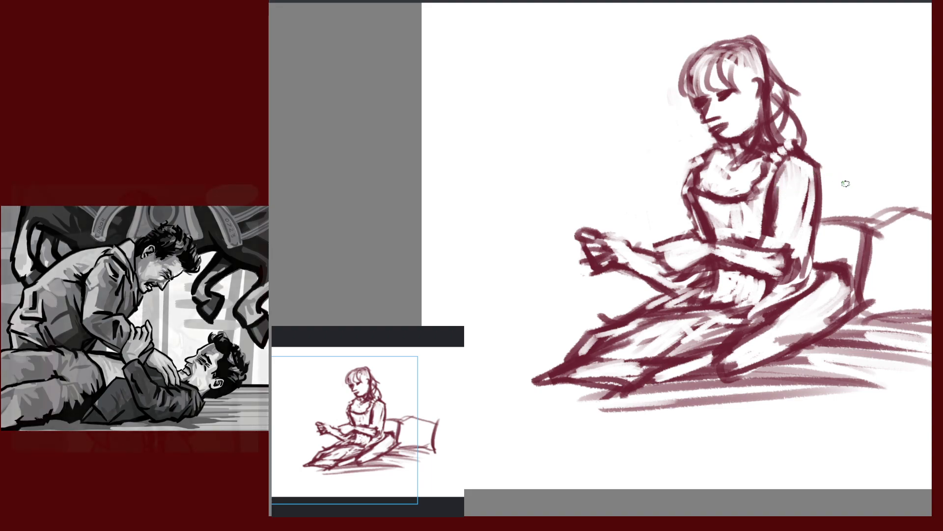
left_click_drag(851, 187, 732, 177)
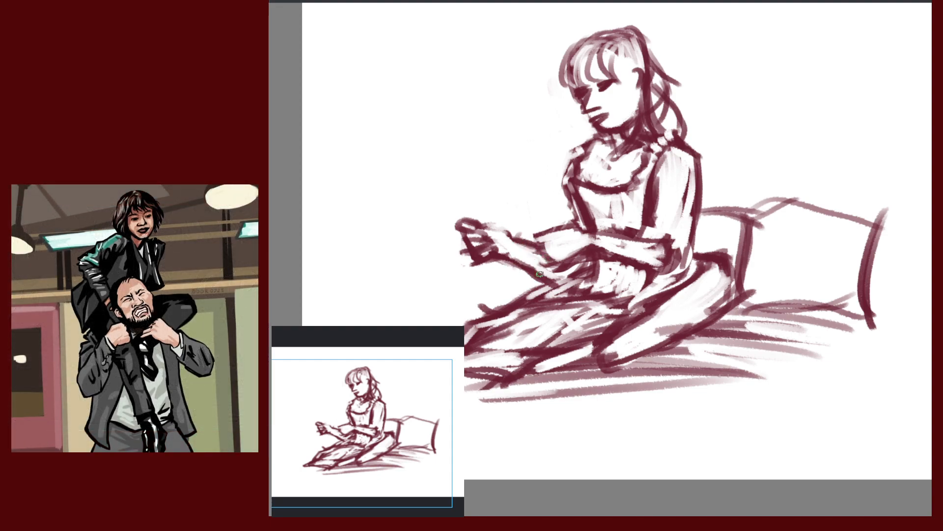
Refine the forearm's lower edge and draw the sleeve's outer edge from the shoulder
left_click_drag(540, 274, 559, 284)
left_click_drag(601, 244, 658, 264)
key("ctrl+z")
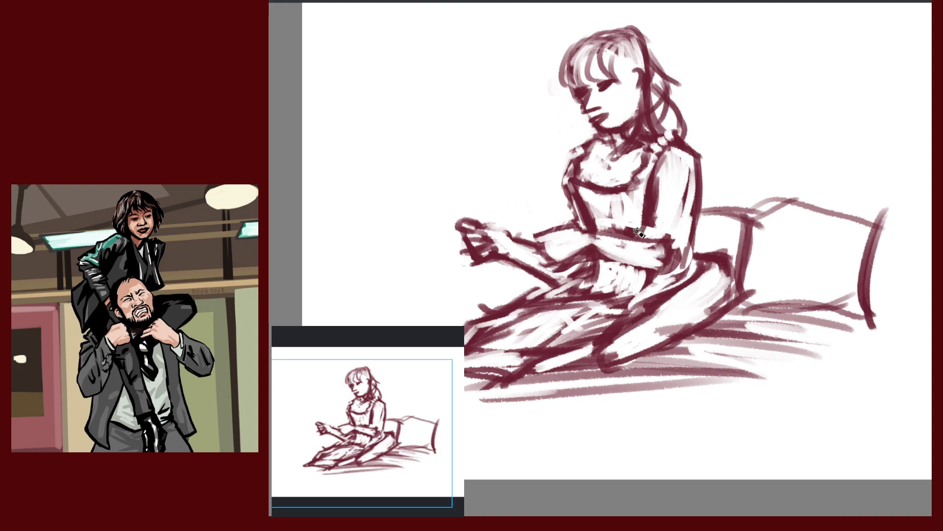
left_click_drag(583, 237, 638, 243)
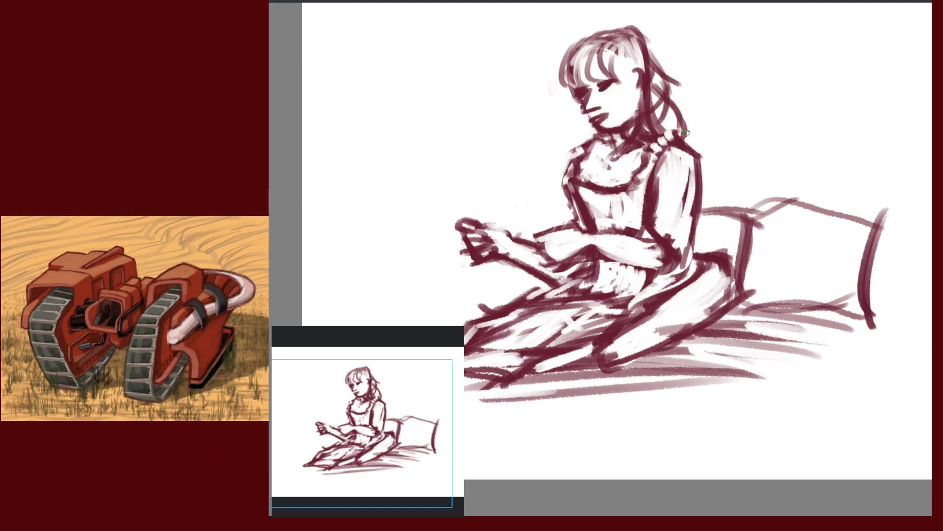
mouse_move(686, 133)
left_mouse_down()
mouse_move(707, 165)
mouse_move(700, 210)
left_mouse_up()
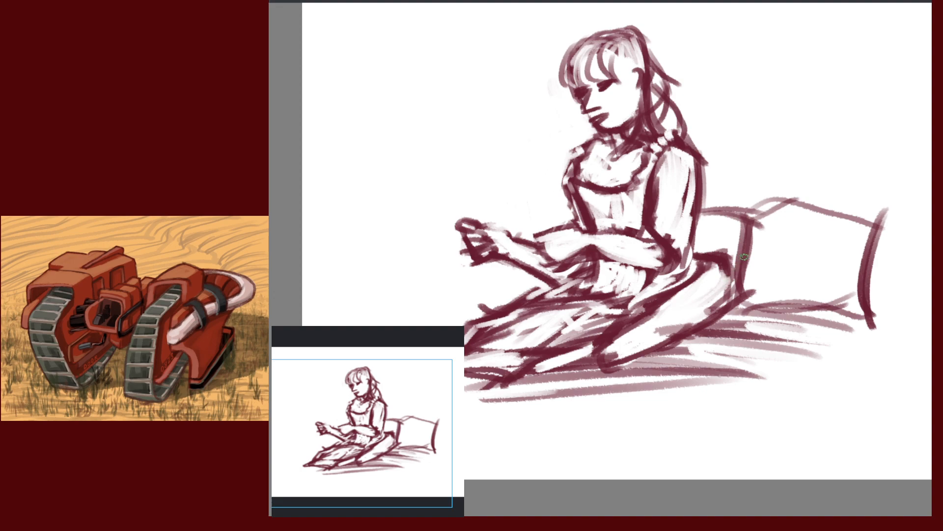
Lasso-select the sleeve and back and start a free transform
mouse_move(683, 134)
left_mouse_down()
mouse_move(646, 194)
mouse_move(640, 231)
left_mouse_up()
left_click_drag(711, 191, 711, 149)
key("ctrl+t")
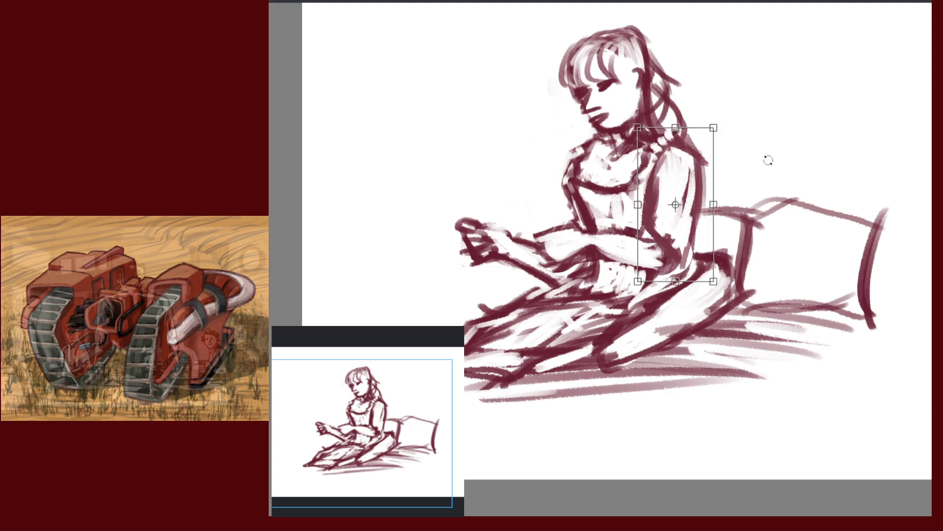
Tilt the selected sleeve slightly, shift it left and down, and narrow its right side
left_click_drag(768, 160, 746, 183)
left_click_drag(689, 197, 693, 197)
left_click_drag(757, 163, 754, 157)
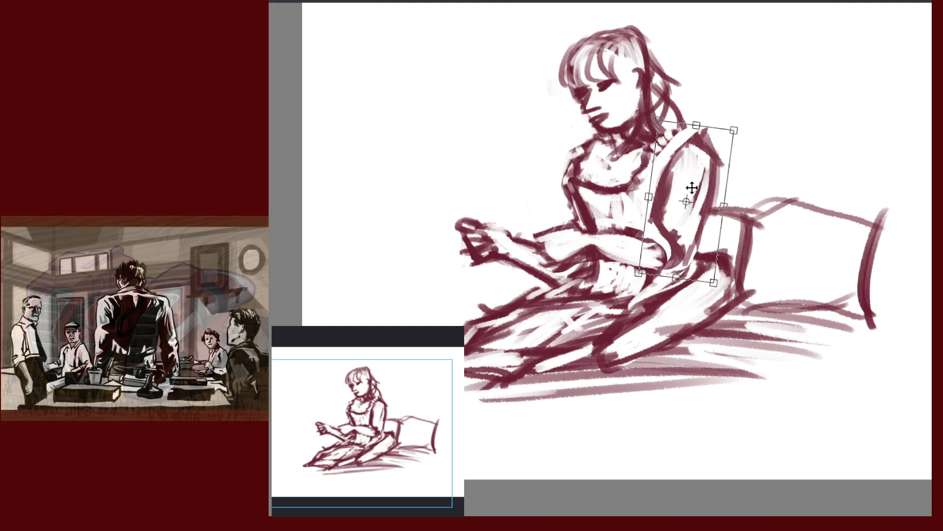
left_click_drag(697, 169, 691, 168)
left_click_drag(722, 208, 700, 220)
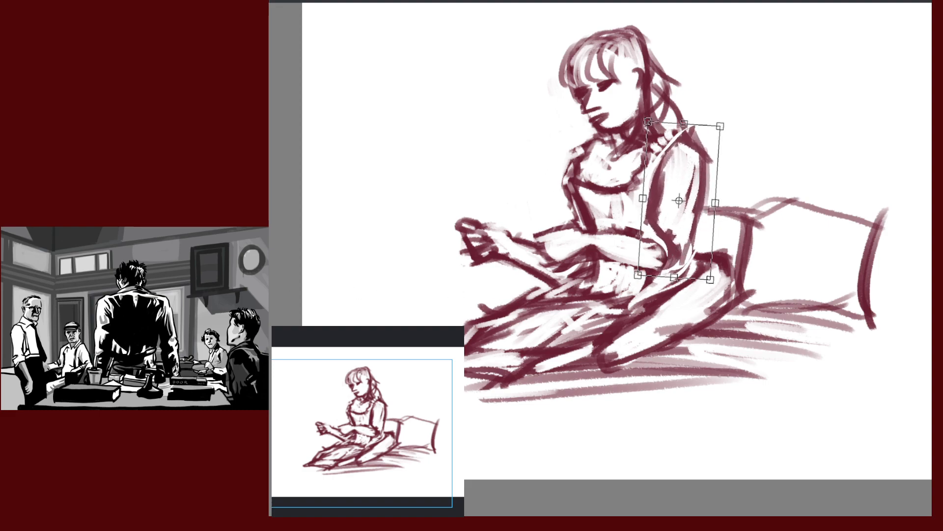
key("Return")
Shift the sleeve about 13 px right and warp its corners and shoulder into a new shape
left_click_drag(682, 143, 690, 143)
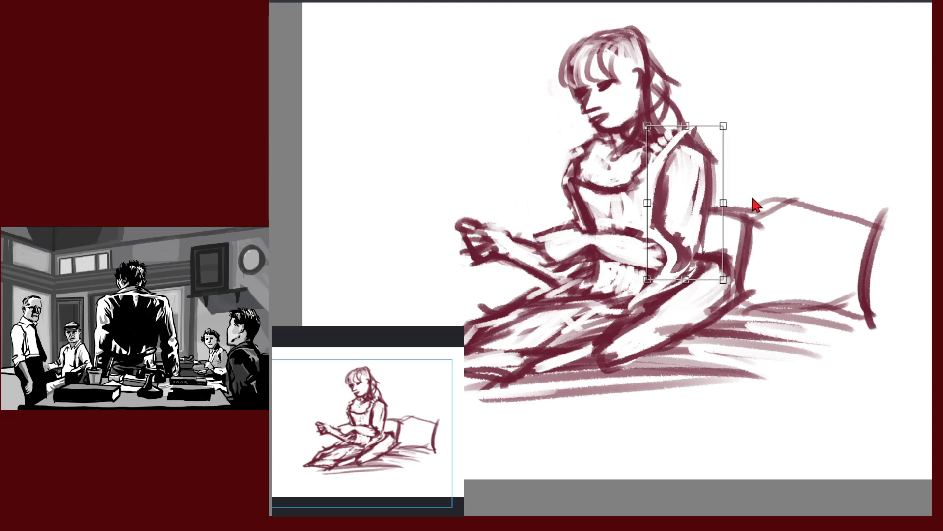
left_click_drag(723, 279, 705, 275)
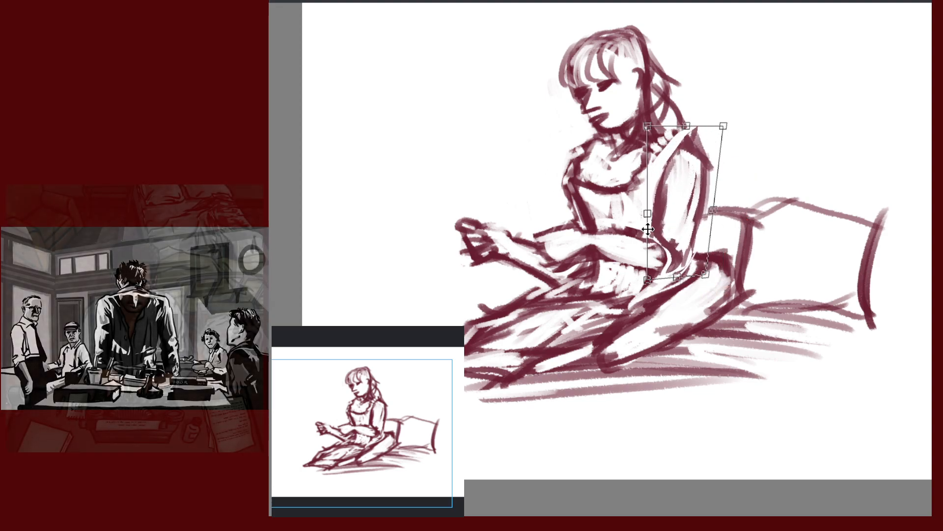
left_click_drag(647, 280, 645, 278)
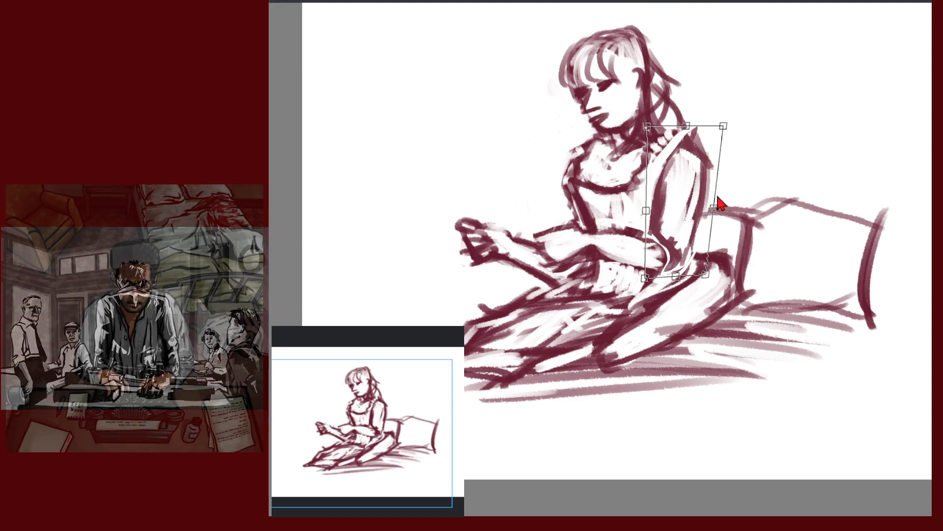
left_click_drag(723, 128, 723, 130)
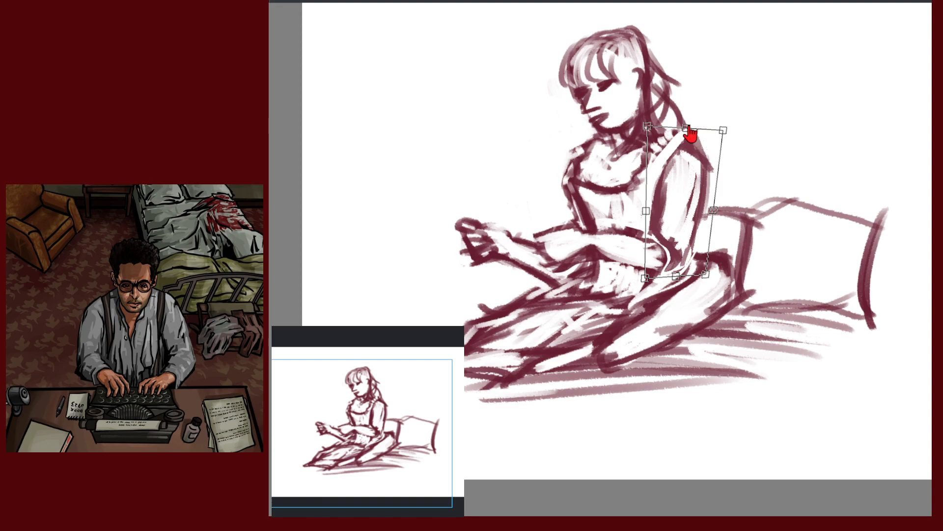
left_click_drag(690, 138, 725, 127)
left_click_drag(706, 276, 700, 272)
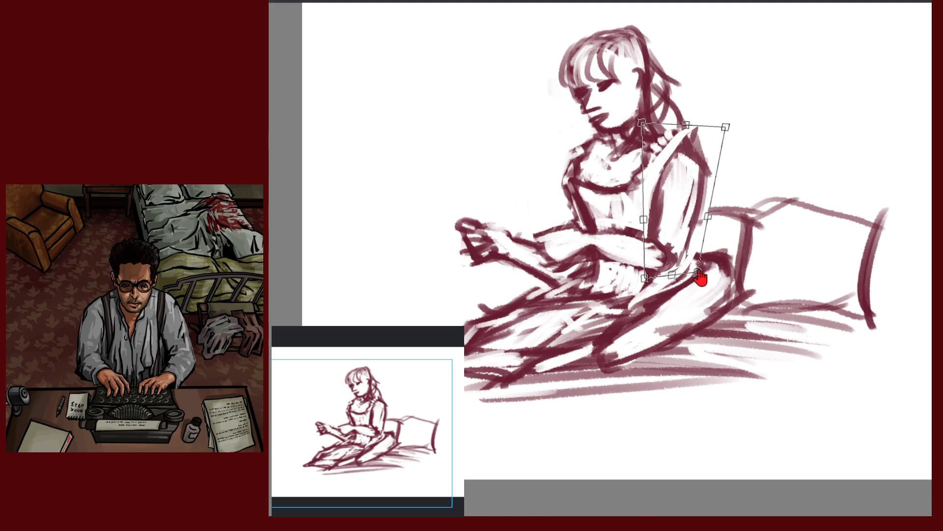
left_click_drag(725, 127, 727, 129)
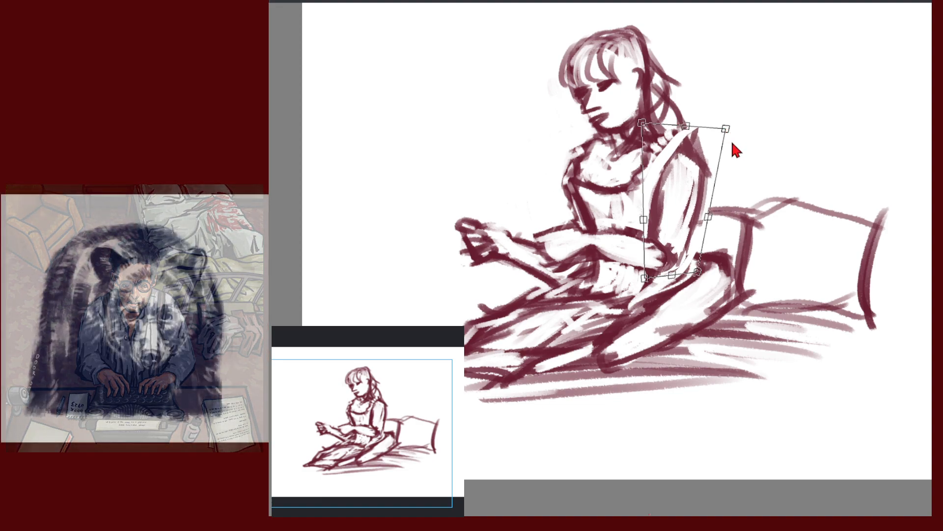
key("Return")
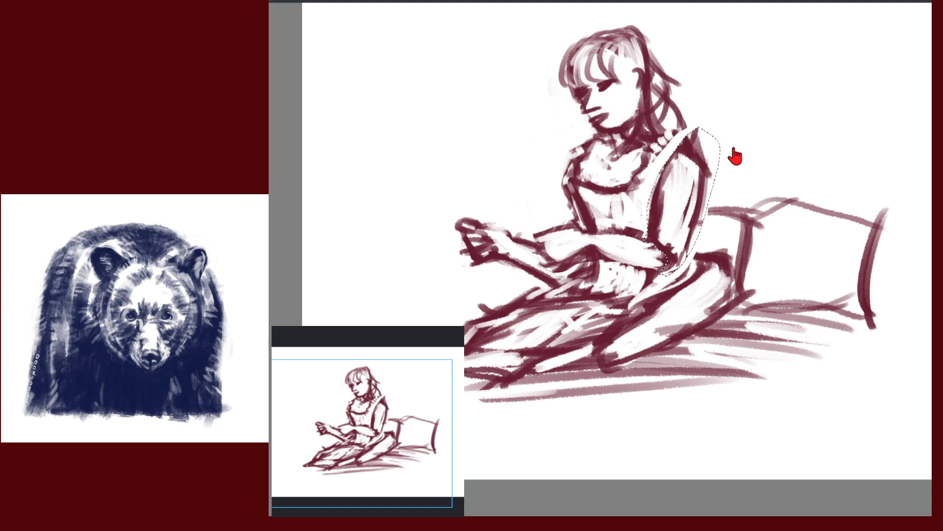
Undo the warp and redistort the sleeve, pulling lower corners inward and stretching the shoulder upward
key("ctrl+z")
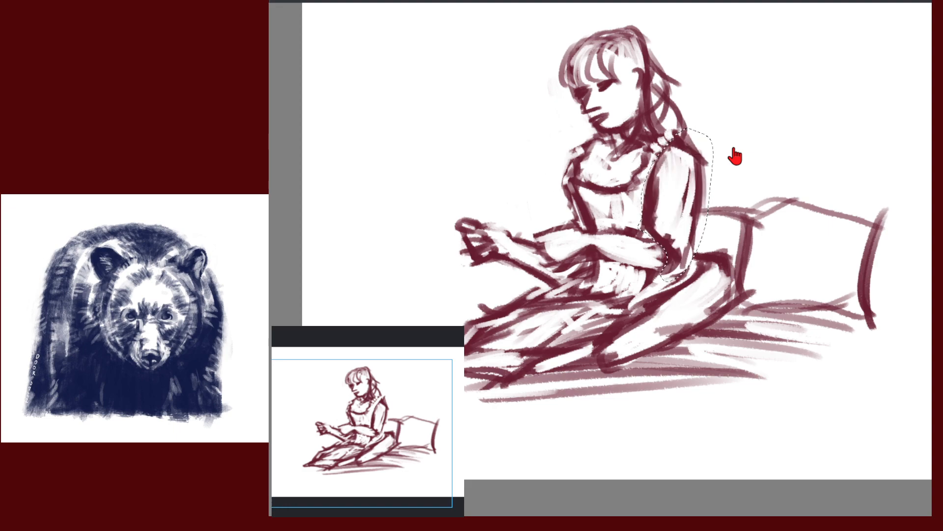
key("ctrl+t")
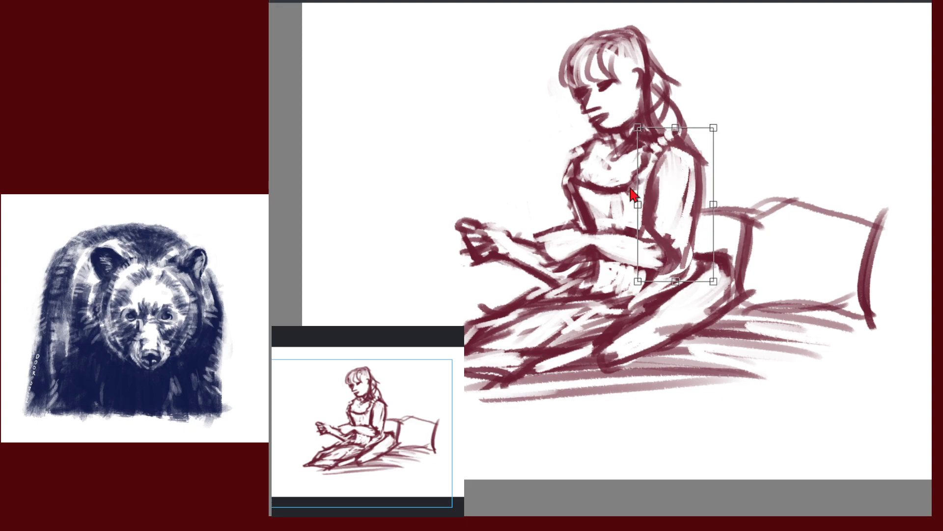
left_click_drag(710, 130, 730, 126)
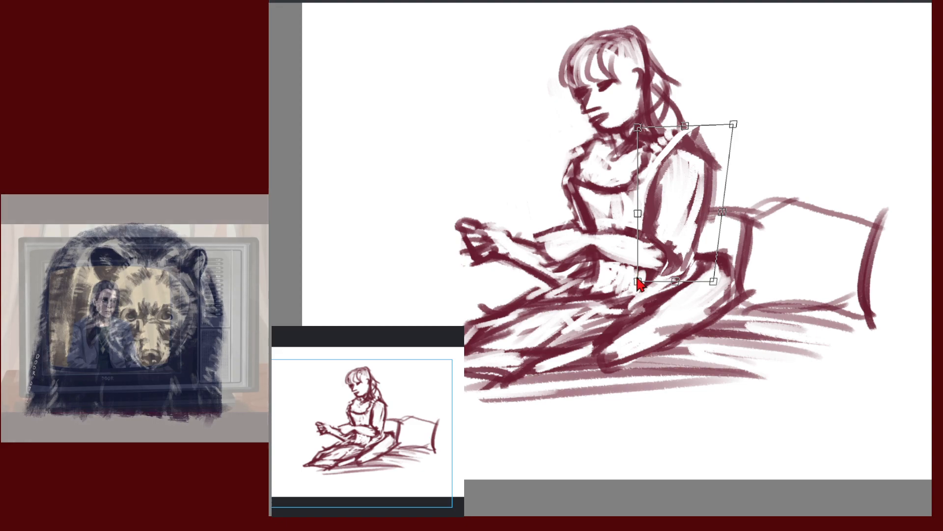
left_click_drag(638, 284, 650, 280)
left_click_drag(714, 284, 705, 284)
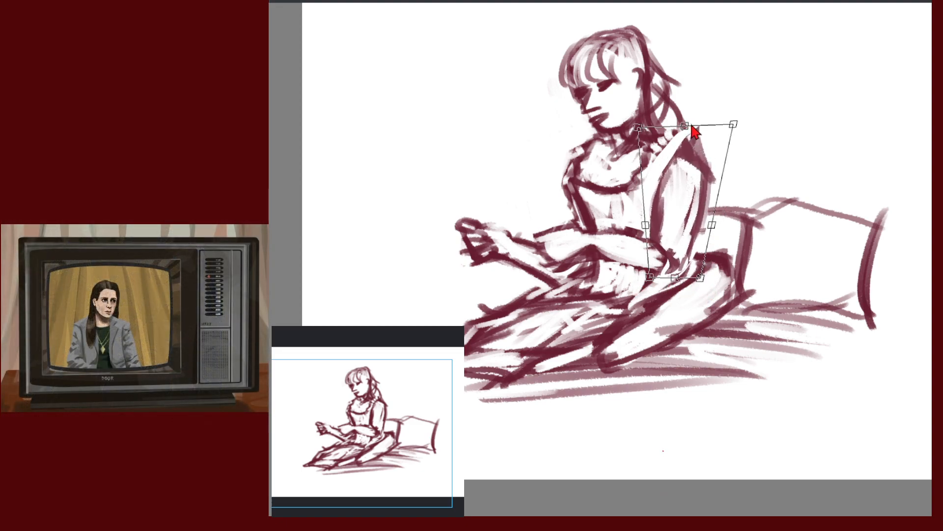
left_click_drag(681, 128, 680, 108)
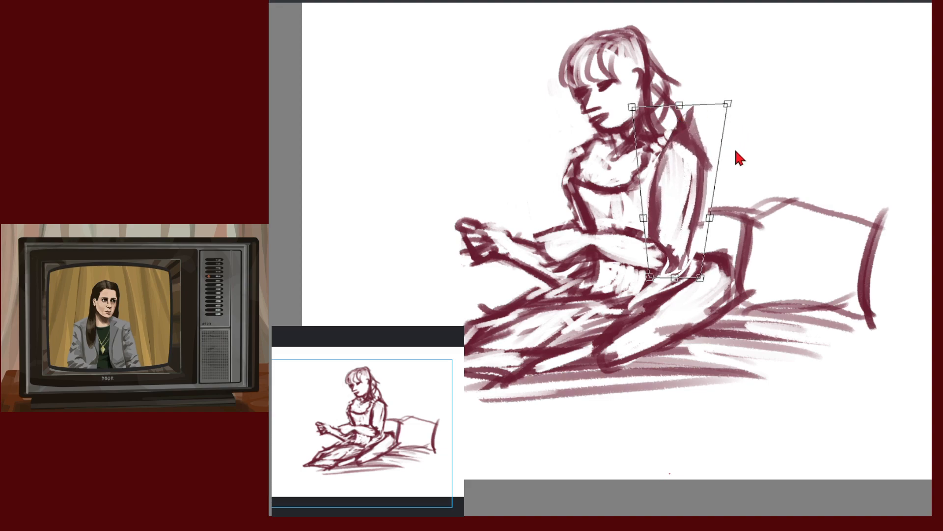
left_click_drag(728, 104, 727, 108)
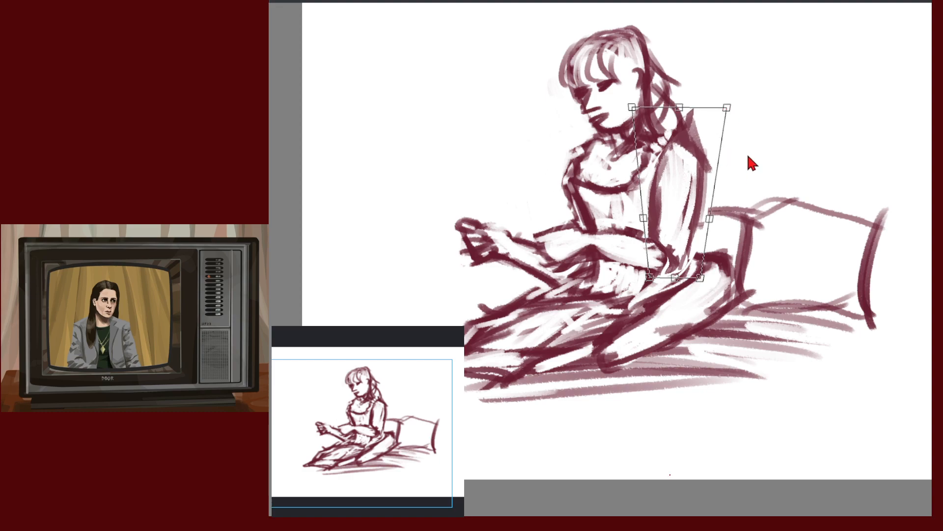
Stretch the back's top right into a tall peak, check it mirrored, and apply the distortion
left_click_drag(713, 212, 717, 213)
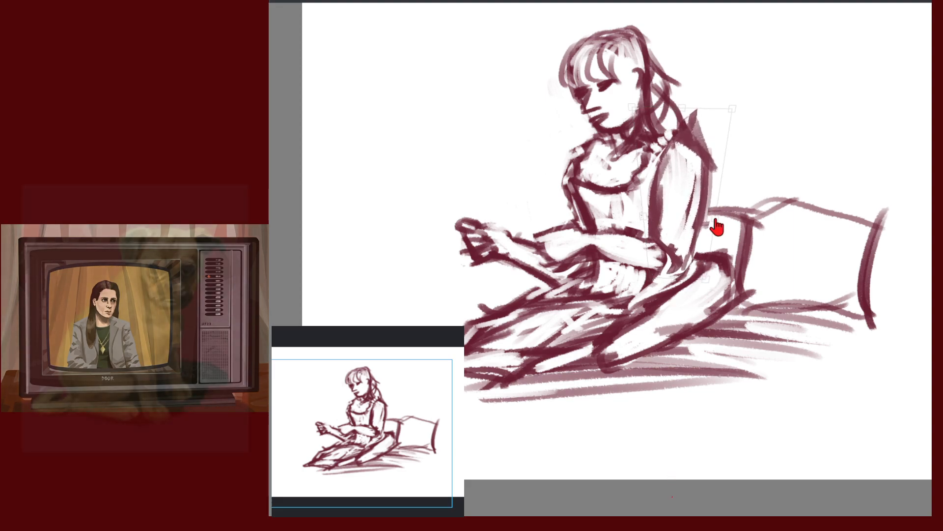
left_click_drag(731, 117, 743, 130)
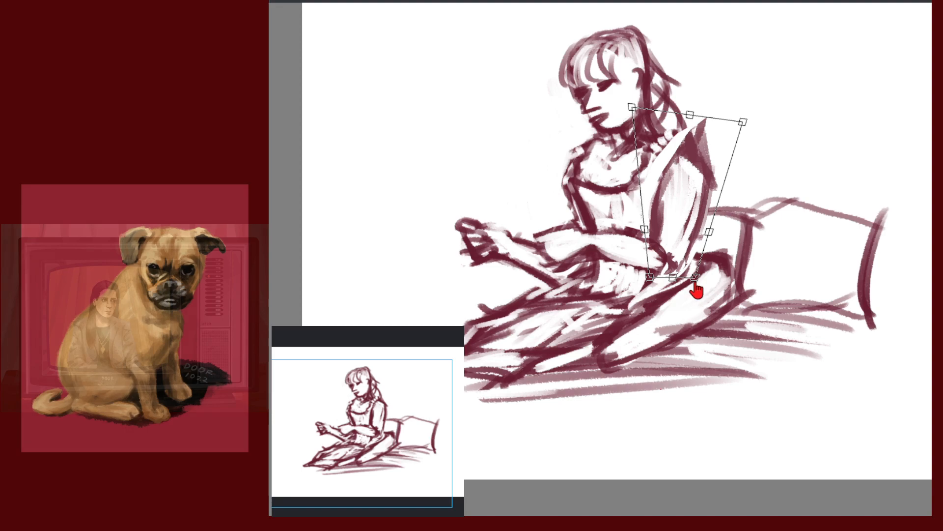
left_click_drag(695, 281, 694, 279)
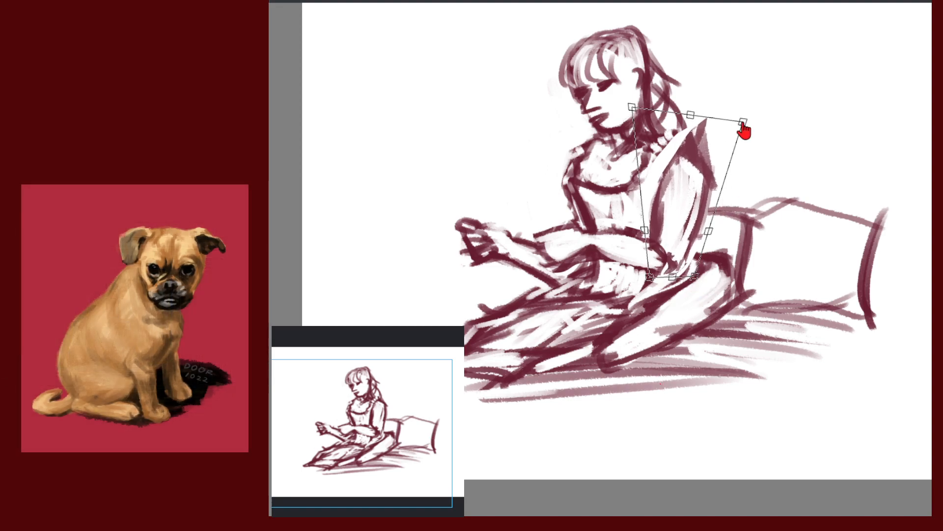
left_click_drag(743, 123, 750, 99)
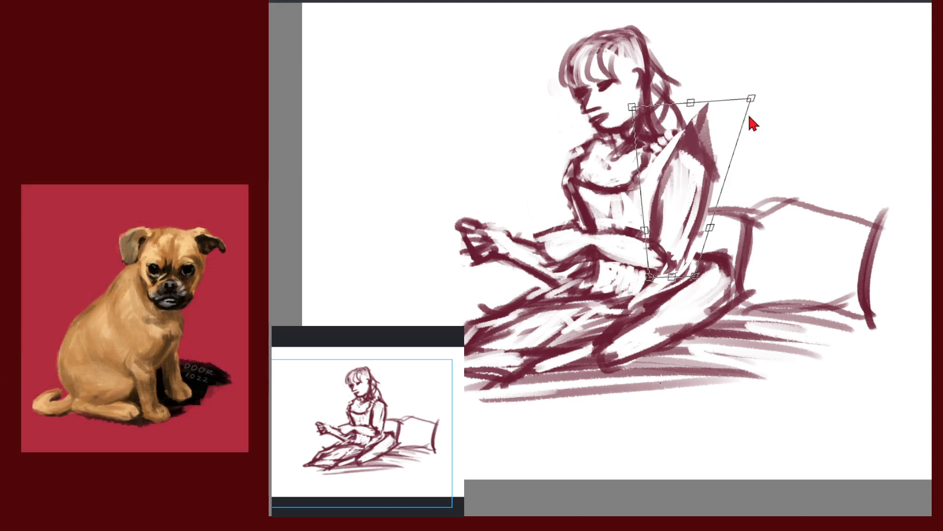
left_click_drag(633, 108, 641, 103)
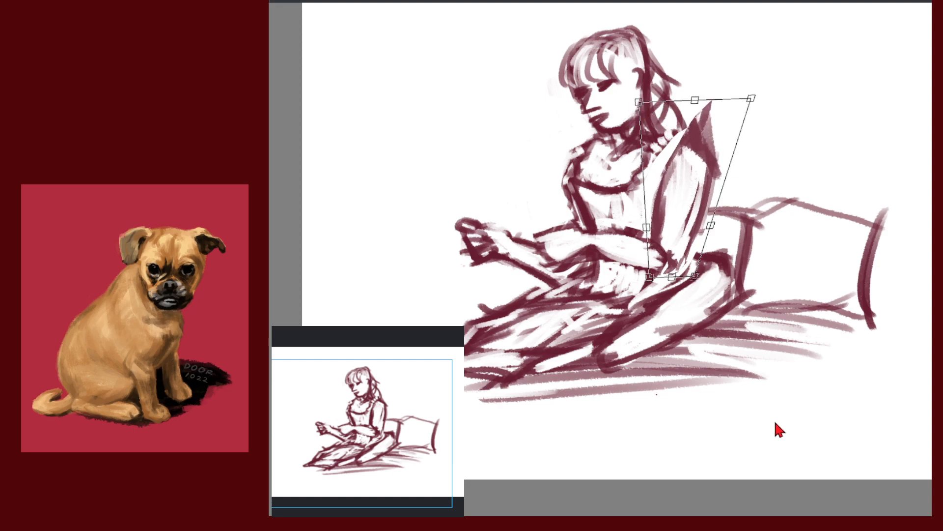
key("m")
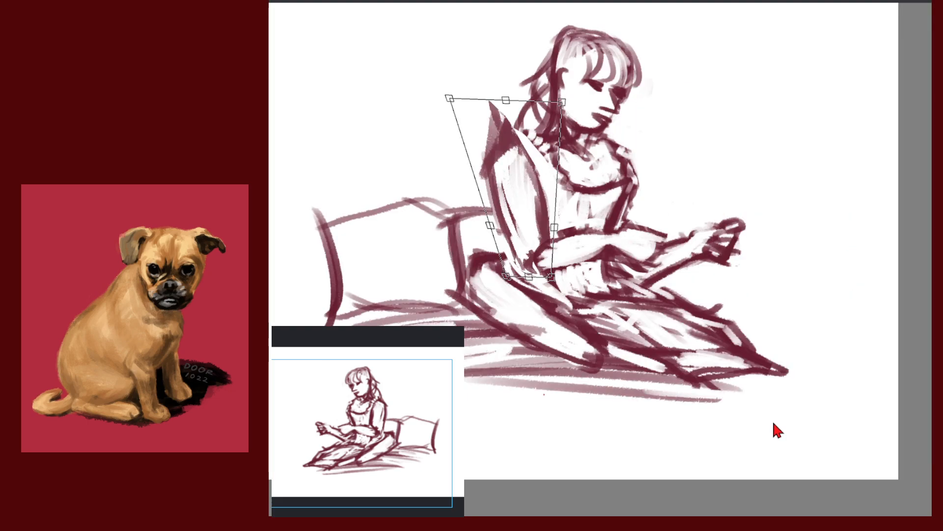
key("m")
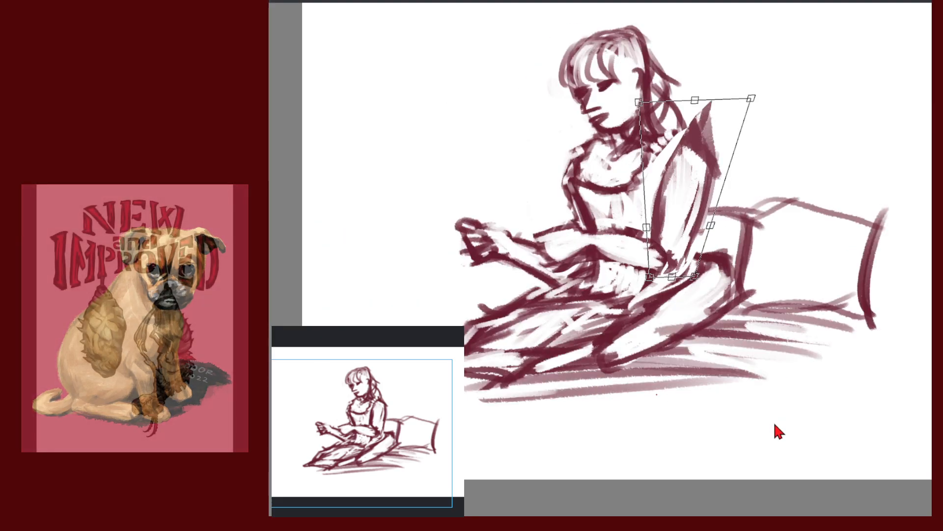
key("Return")
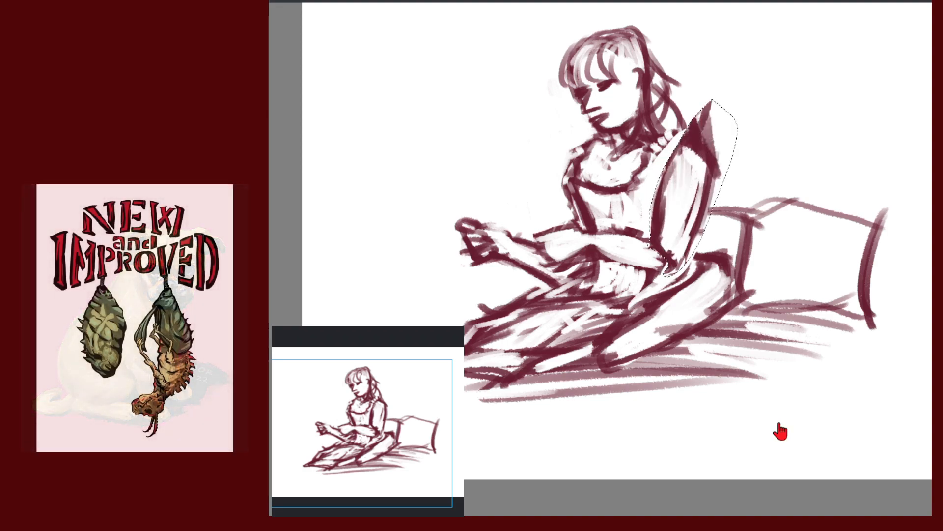
Deselect, erase the pointed shoulder tip, and redraw the sleeve's left edge and right shoulder outline
key("ctrl+shift+a")
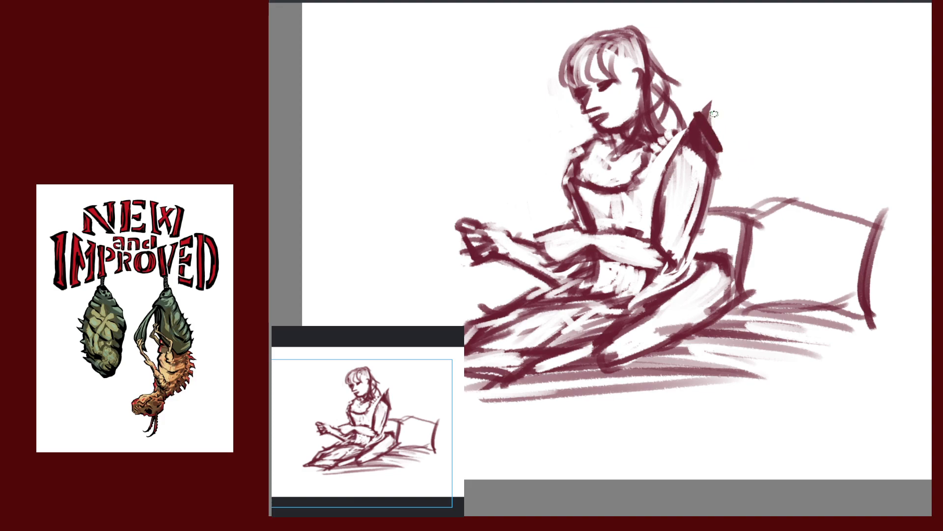
mouse_move(704, 124)
left_mouse_down()
mouse_move(707, 115)
mouse_move(727, 142)
left_mouse_up()
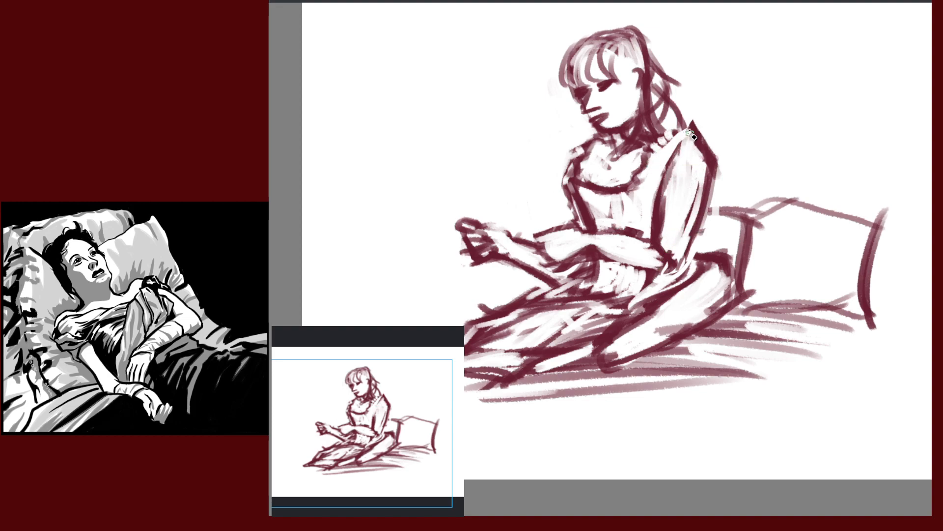
left_click_drag(681, 145, 655, 187)
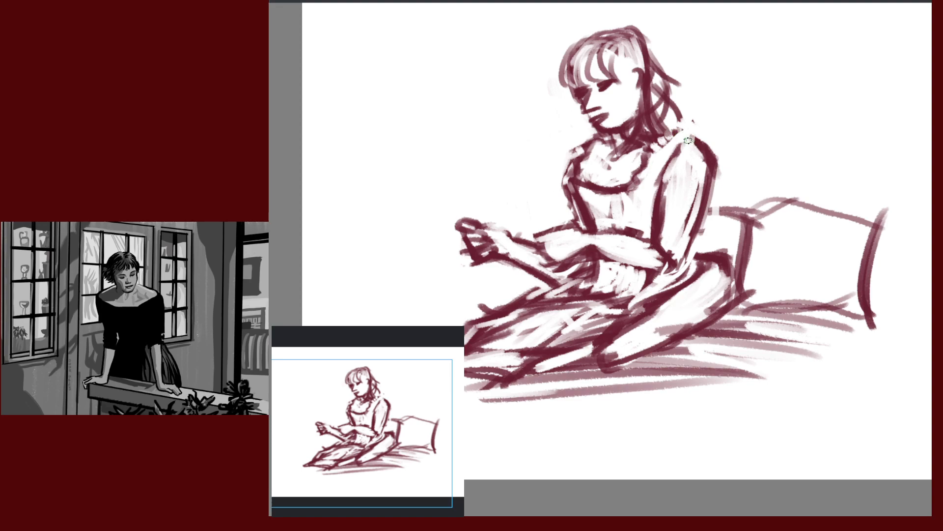
left_click_drag(692, 137, 712, 166)
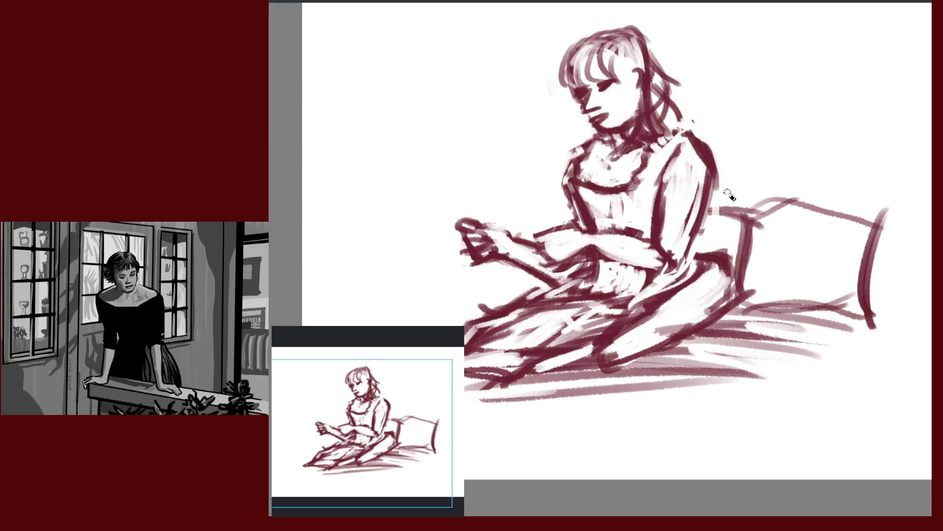
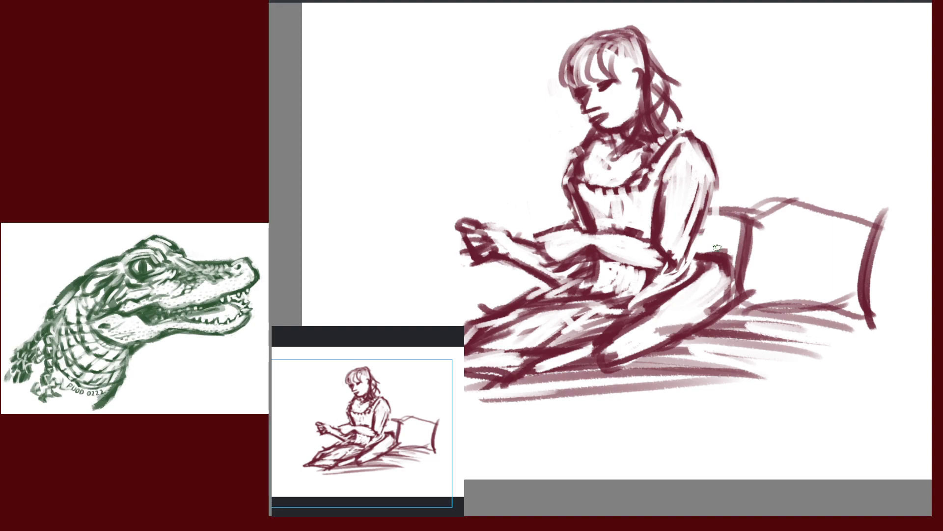
Darken the back and hip line, outline the foot's bottom and erase stray lines beneath it
left_click_drag(727, 248, 736, 310)
left_click_drag(825, 265, 817, 160)
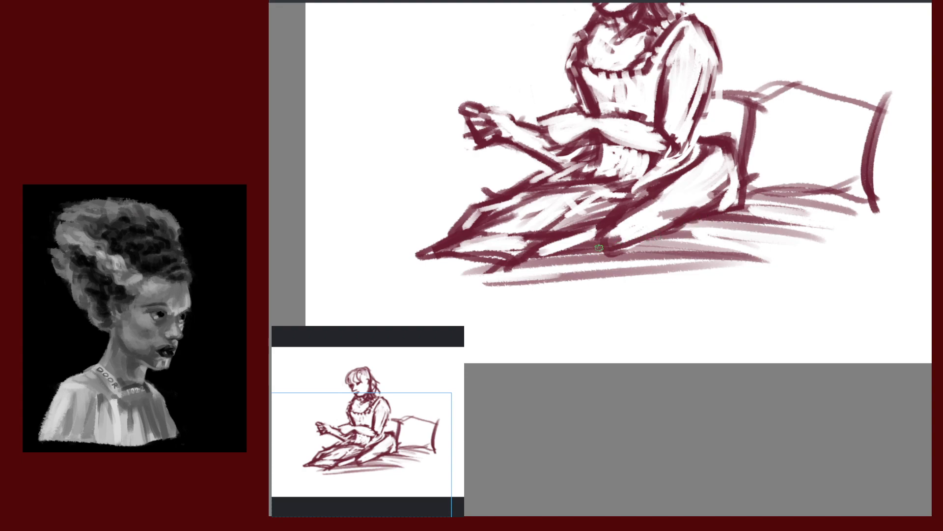
mouse_move(599, 248)
left_mouse_down()
mouse_move(677, 240)
mouse_move(693, 218)
left_mouse_up()
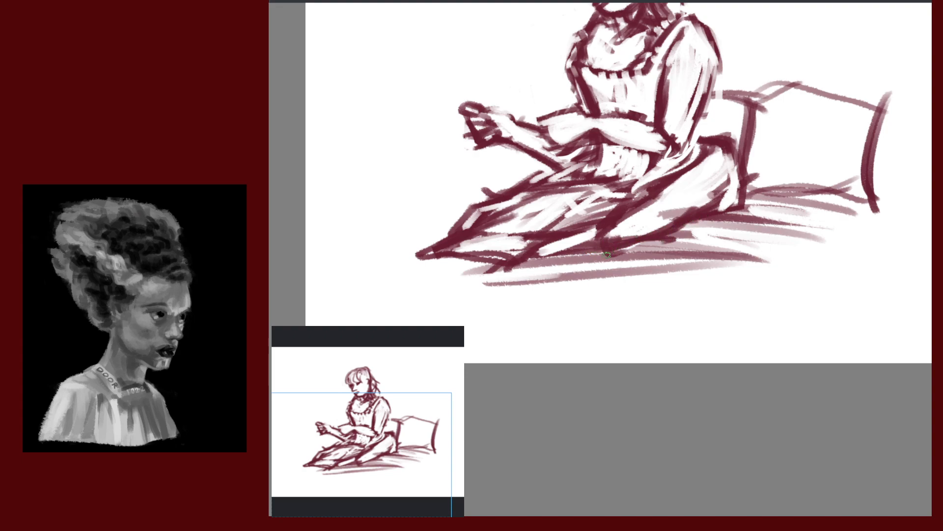
mouse_move(600, 254)
left_mouse_down()
mouse_move(653, 249)
mouse_move(644, 263)
mouse_move(658, 244)
mouse_move(609, 236)
mouse_move(636, 239)
left_mouse_up()
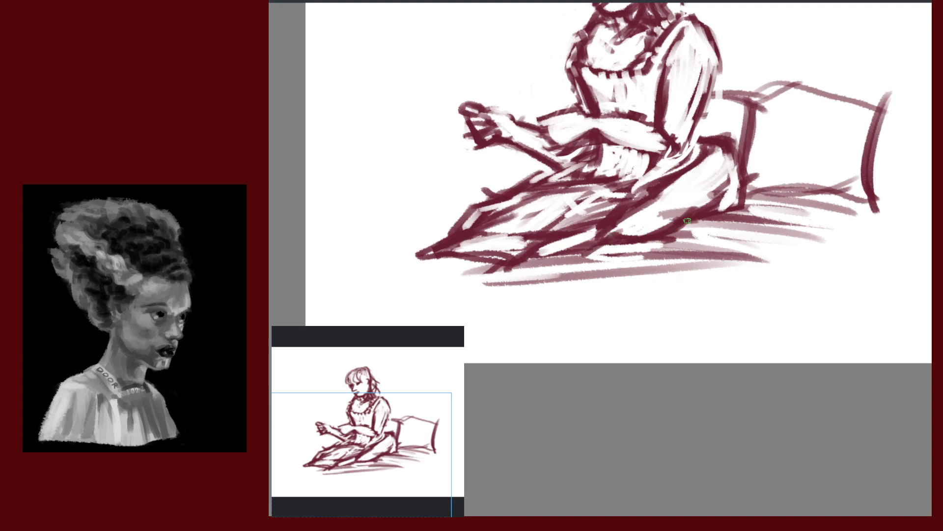
Thicken the leg's underside line, then undo a faint shading stroke on the skirt
left_click_drag(688, 221, 702, 210)
mouse_move(773, 265)
left_mouse_down()
mouse_move(809, 288)
mouse_move(798, 318)
left_mouse_up()
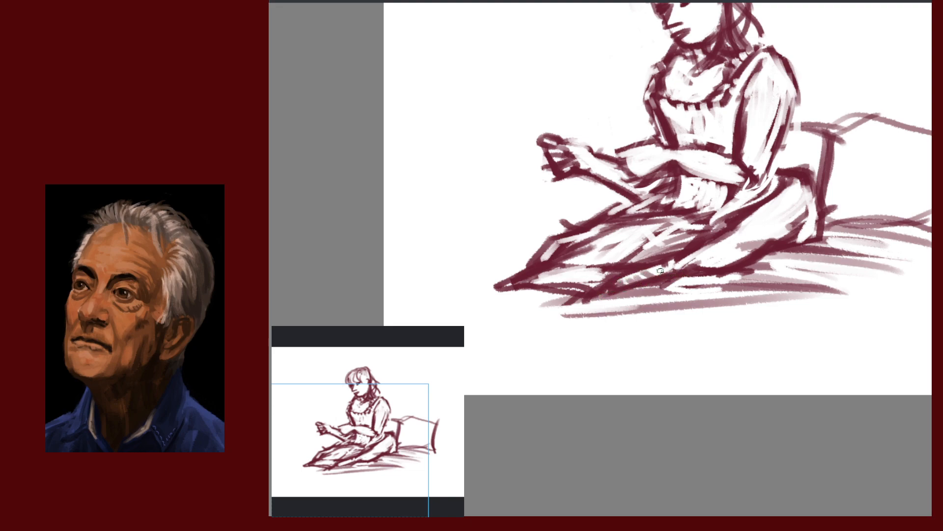
left_click_drag(809, 310, 700, 334)
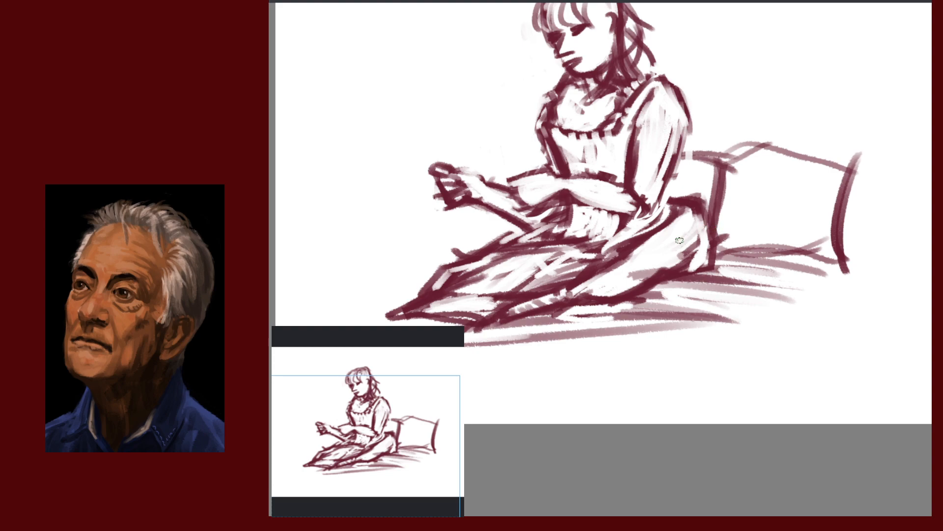
left_click_drag(690, 234, 677, 246)
key("ctrl+z")
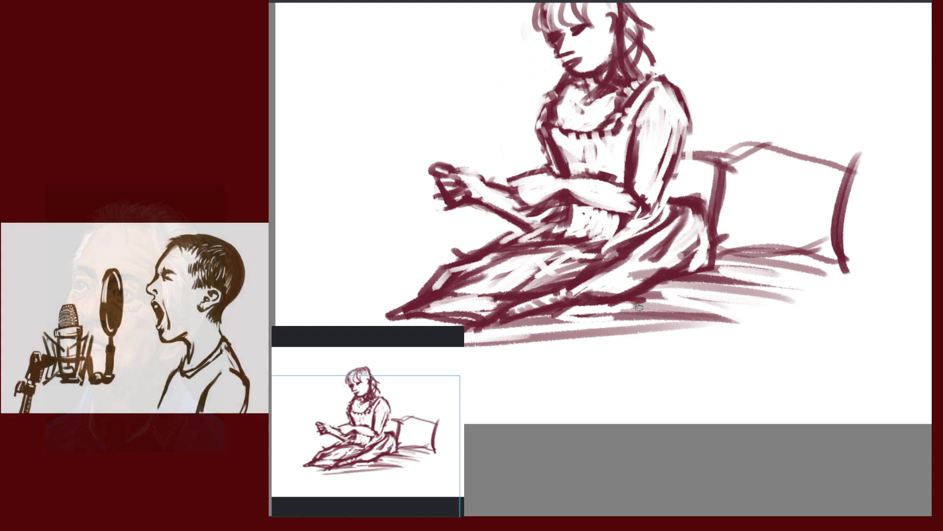
Reinforce the bodice's left edge and try torso and shoulder lines, undoing the shoulder one
left_click_drag(749, 236, 839, 274)
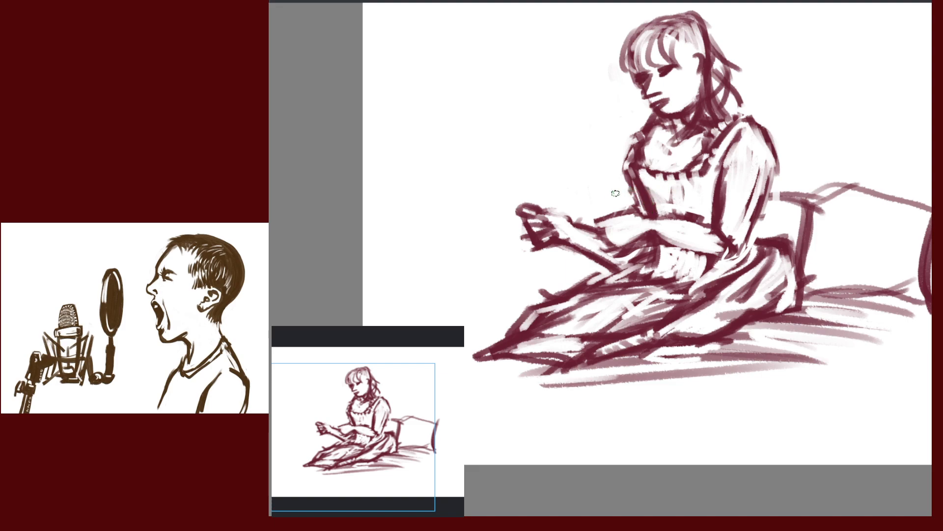
left_click_drag(626, 178, 616, 207)
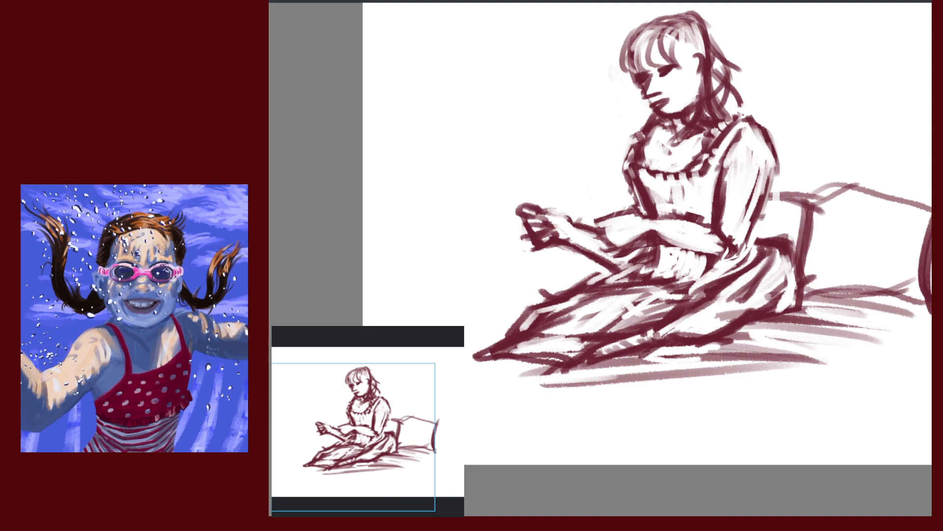
left_click_drag(639, 131, 612, 250)
left_click_drag(674, 128, 658, 227)
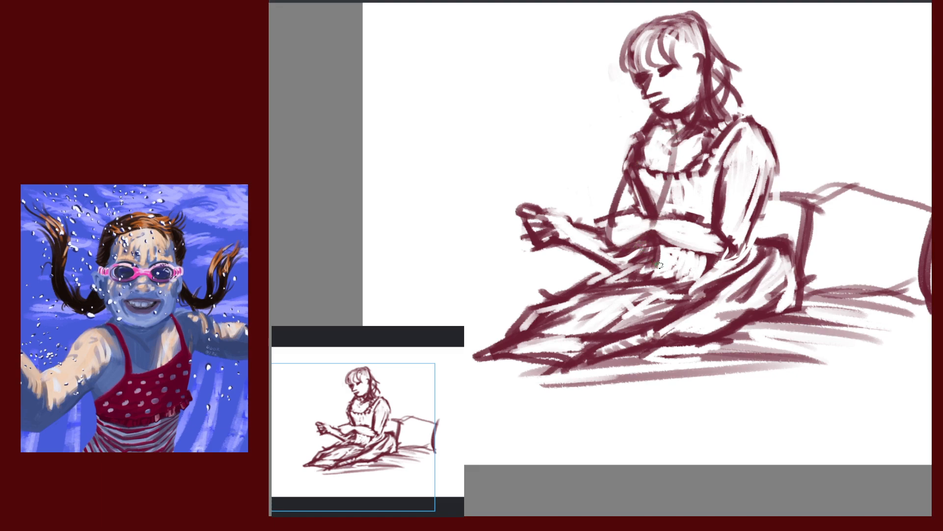
key("ctrl+z")
Sketch trial torso and arm lines down to the elbow, then undo them
mouse_move(671, 175)
left_mouse_down()
mouse_move(621, 258)
mouse_move(631, 251)
left_mouse_up()
left_click_drag(654, 131, 602, 233)
left_click_drag(629, 178, 606, 235)
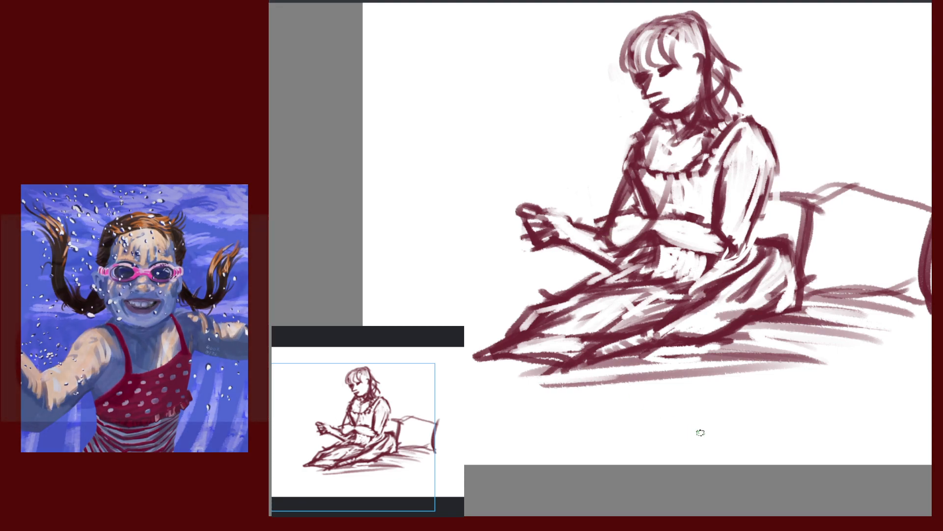
key("ctrl+z")
key("ctrl+z")
key("ctrl+z")
key("ctrl+z")
key("ctrl+z")
key("ctrl+z")
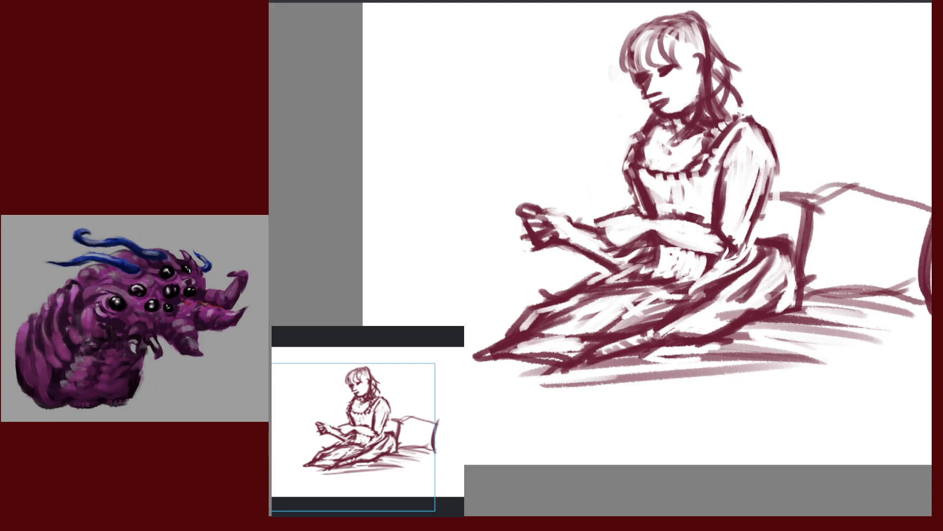
Draw teal guide curves down the torso and trace the forearm's edges
left_click_drag(651, 146, 619, 226)
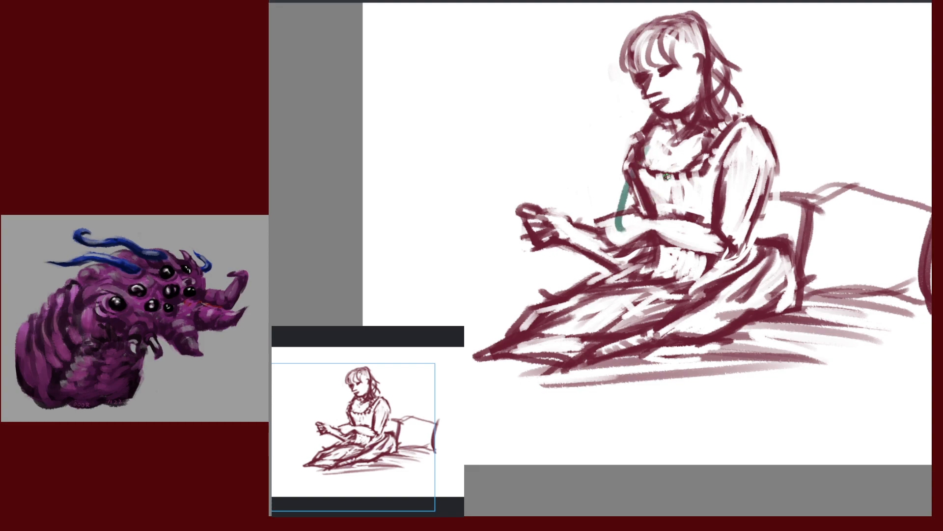
key("ctrl+z")
left_click_drag(646, 145, 632, 235)
left_click_drag(671, 162, 645, 272)
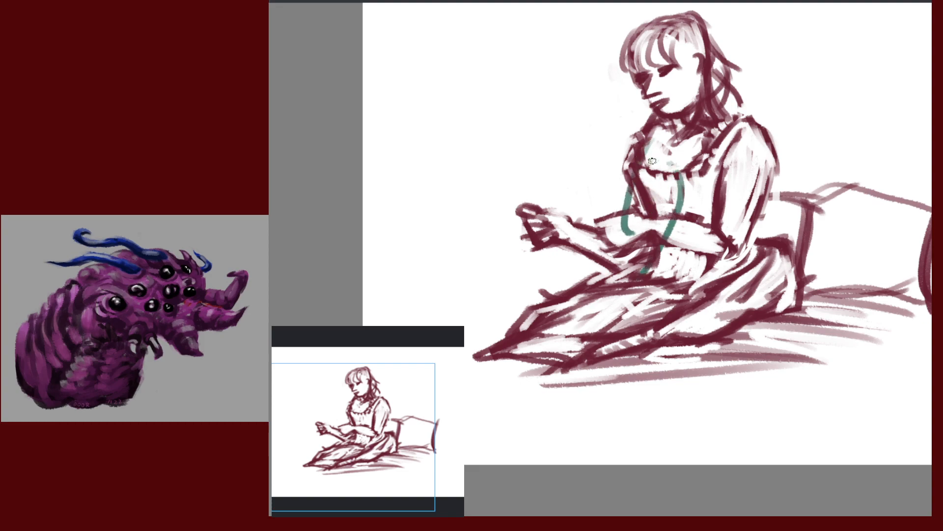
left_click_drag(638, 190, 617, 253)
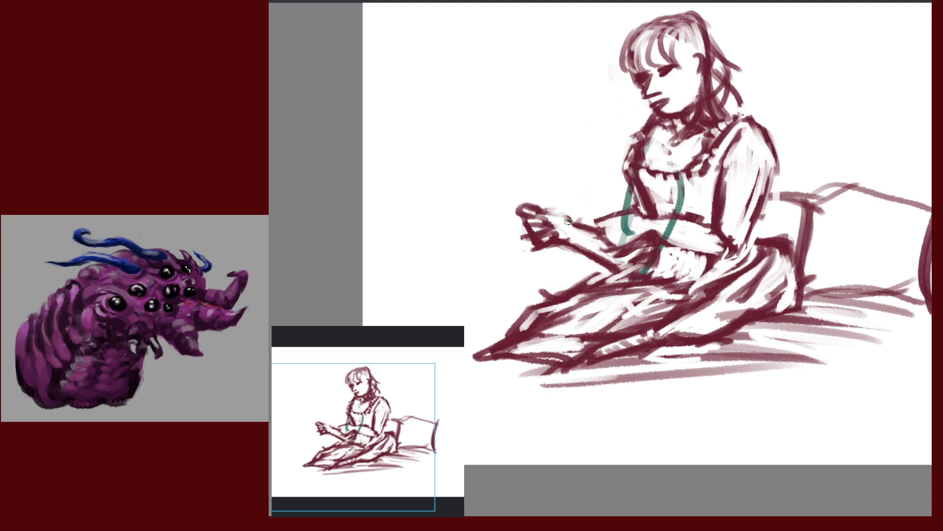
mouse_move(565, 218)
left_mouse_down()
mouse_move(607, 230)
mouse_move(623, 265)
left_mouse_up()
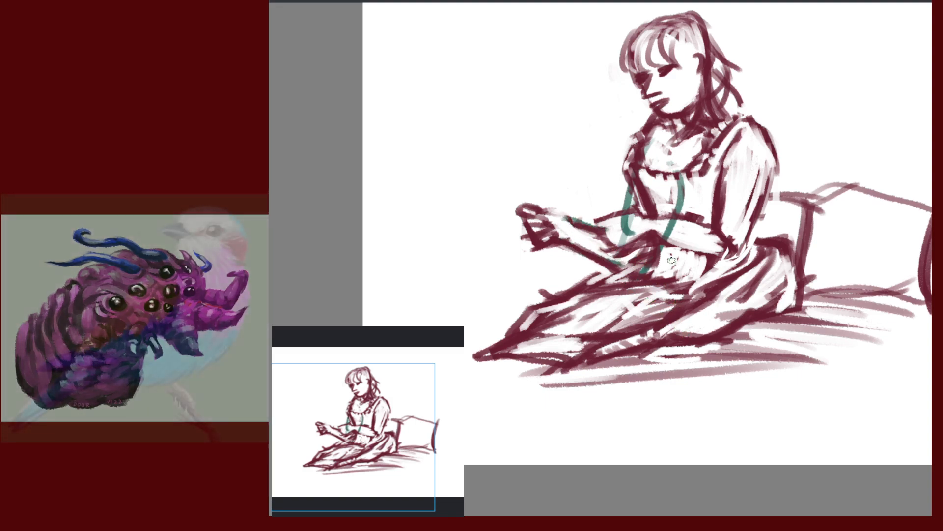
Draw a teal loop around the hands and a line under the forearm, then undo them
left_click_drag(752, 296, 862, 324)
mouse_move(580, 226)
left_mouse_down()
mouse_move(574, 233)
mouse_move(620, 267)
left_mouse_up()
mouse_move(584, 225)
left_mouse_down()
mouse_move(626, 242)
mouse_move(591, 269)
left_mouse_up()
mouse_move(633, 266)
left_mouse_down()
mouse_move(620, 269)
mouse_move(737, 297)
left_mouse_up()
left_click_drag(627, 239, 751, 282)
key("ctrl+z")
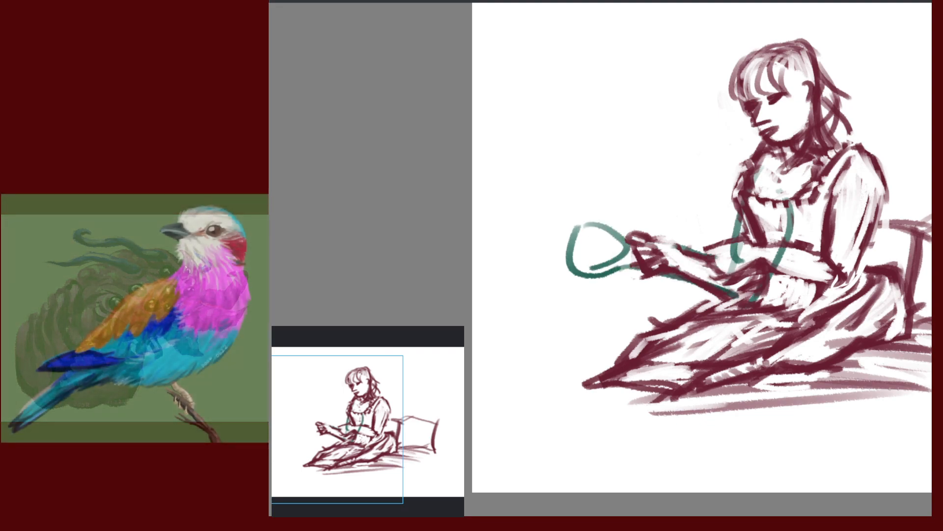
key("ctrl+z")
key("ctrl+z")
key("ctrl+z")
key("ctrl+z")
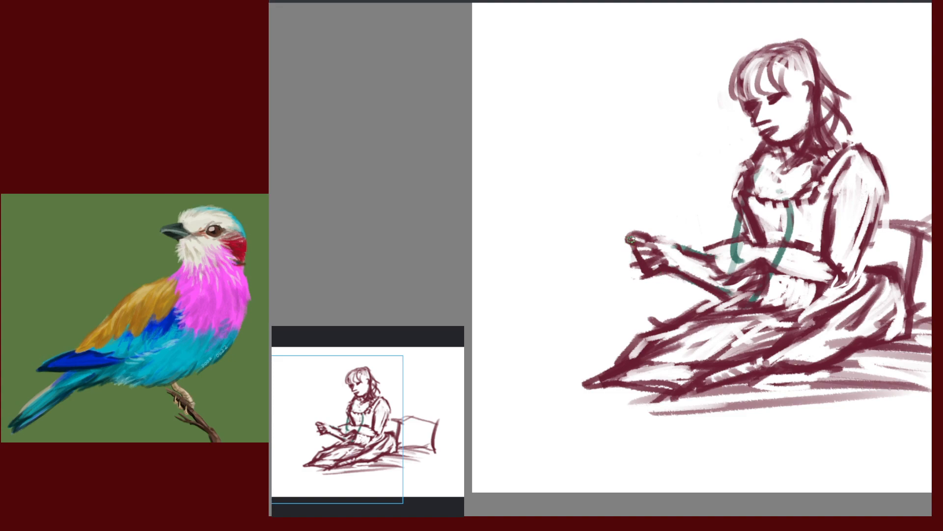
Redraw teal lines from the hands toward the lap and along the forearm's top edge
left_click_drag(630, 239, 638, 286)
key("ctrl+z")
key("ctrl+z")
mouse_move(631, 242)
left_mouse_down()
mouse_move(647, 285)
mouse_move(737, 292)
left_mouse_up()
key("ctrl+z")
left_click_drag(675, 275, 730, 296)
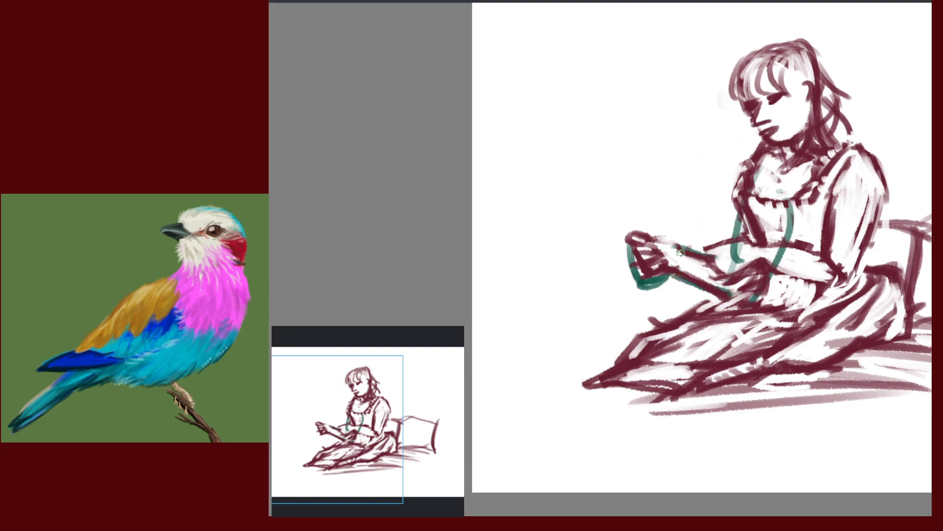
left_click_drag(655, 238, 721, 265)
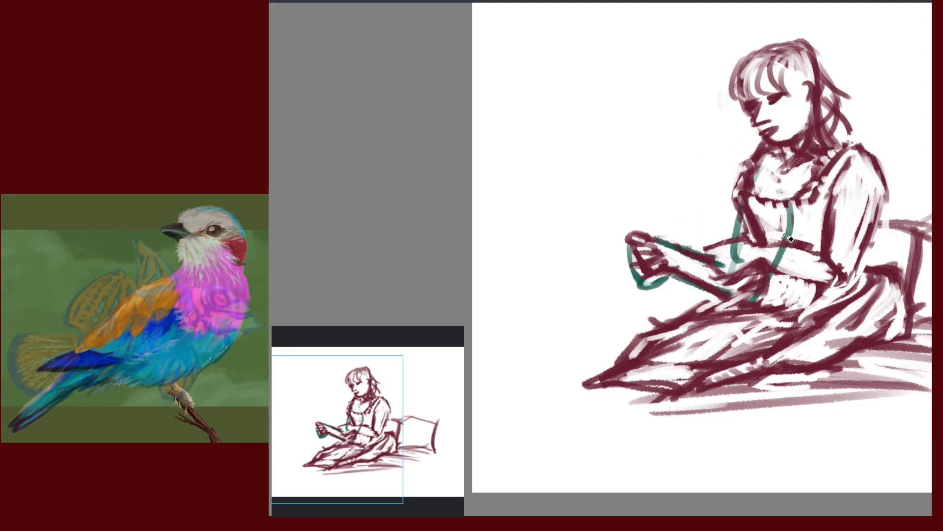
Erase leftover teal marks on the bodice and near the hand, then zoom out
left_click_drag(744, 255, 743, 262)
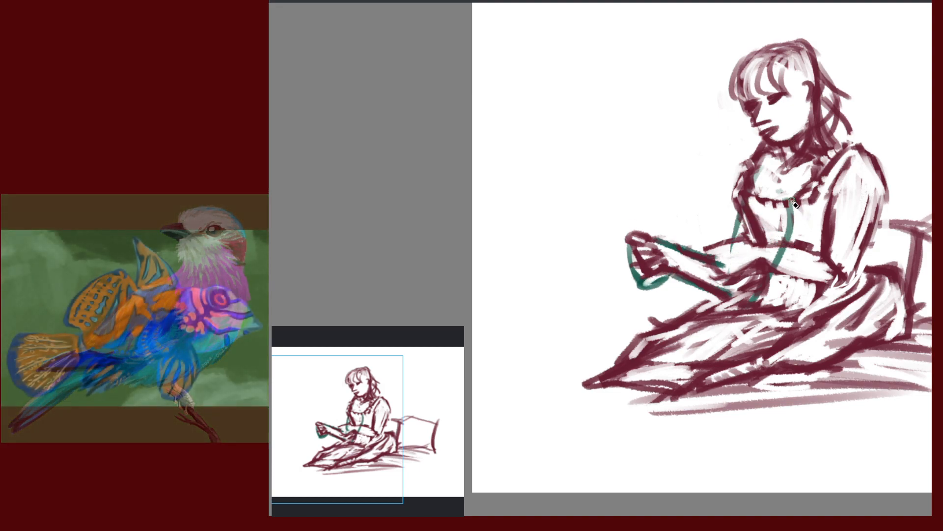
mouse_move(792, 200)
left_mouse_down()
mouse_move(770, 296)
mouse_move(771, 276)
left_mouse_up()
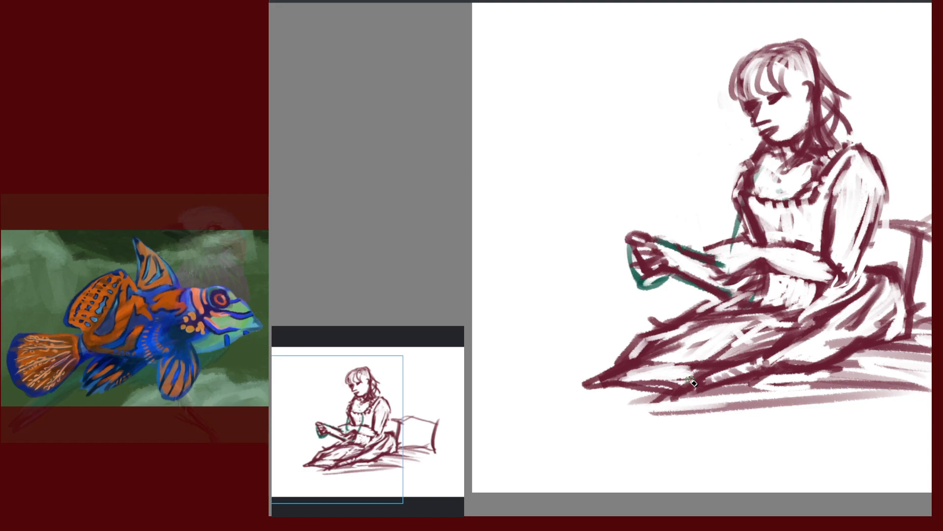
left_click_drag(733, 252, 734, 243)
mouse_move(709, 259)
left_mouse_down()
mouse_move(732, 259)
mouse_move(720, 265)
left_mouse_up()
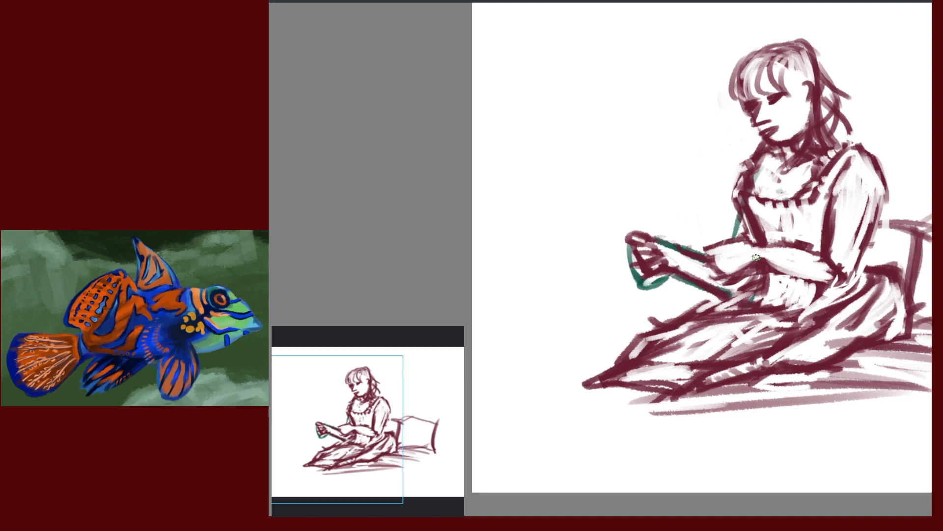
left_click_drag(835, 320, 646, 325)
mouse_move(708, 262)
left_mouse_down()
mouse_move(774, 315)
mouse_move(765, 311)
left_mouse_up()
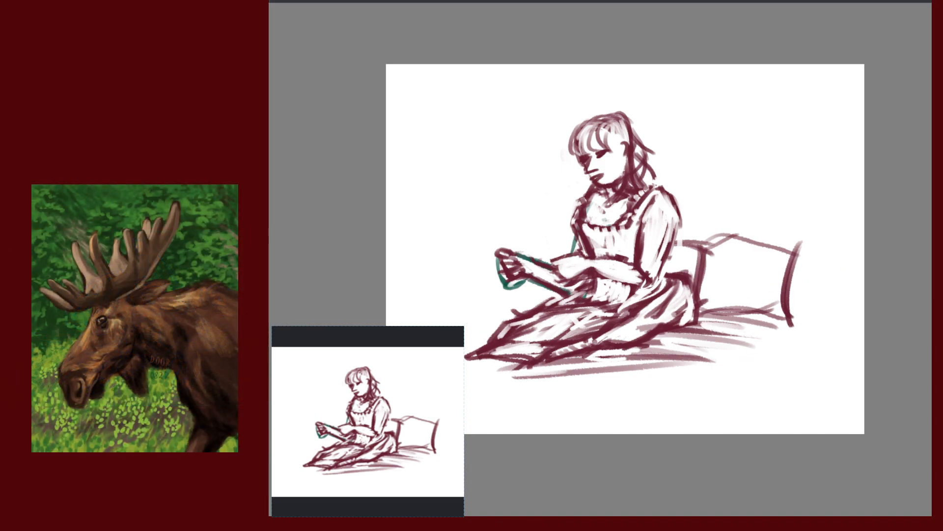
Toggle the teal guide lines off and on and sample the maroon colour from the sketch
key("Delete")
key("ctrl+z")
key("Delete")
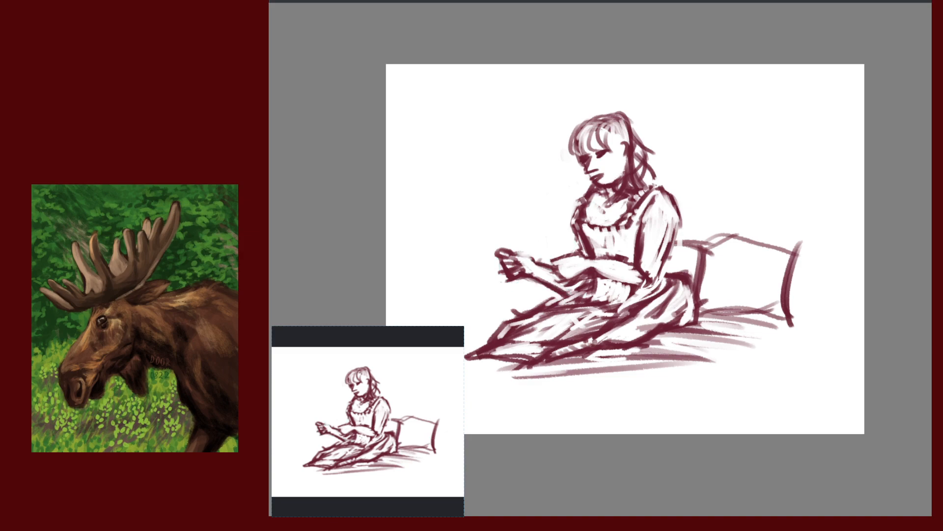
left_click(630, 174, "ctrl+alt")
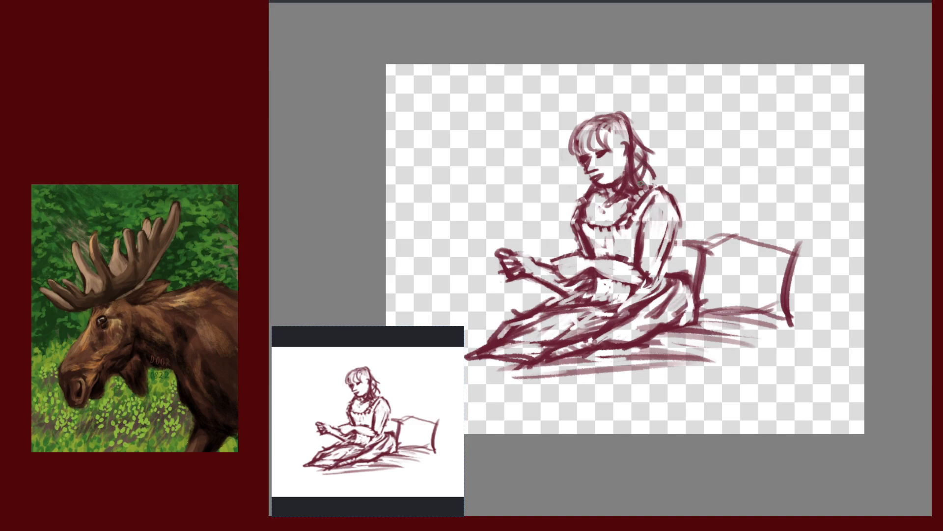
key("ctrl+z")
Draw a maroon line across the pillow, then hide the teal guide layer and zoom in
left_click_drag(699, 298, 769, 285)
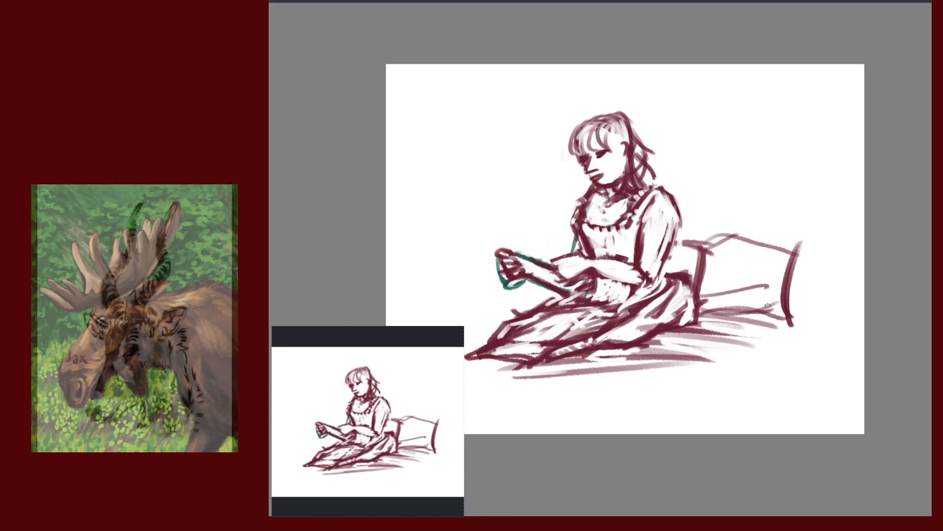
left_click(915, 112)
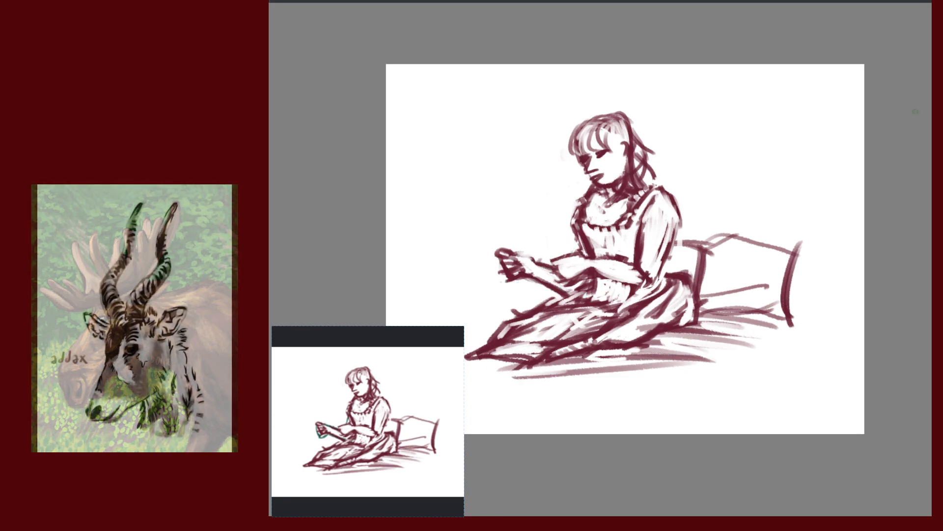
left_click_drag(624, 275, 789, 286)
scroll(789, 286, "up", 3)
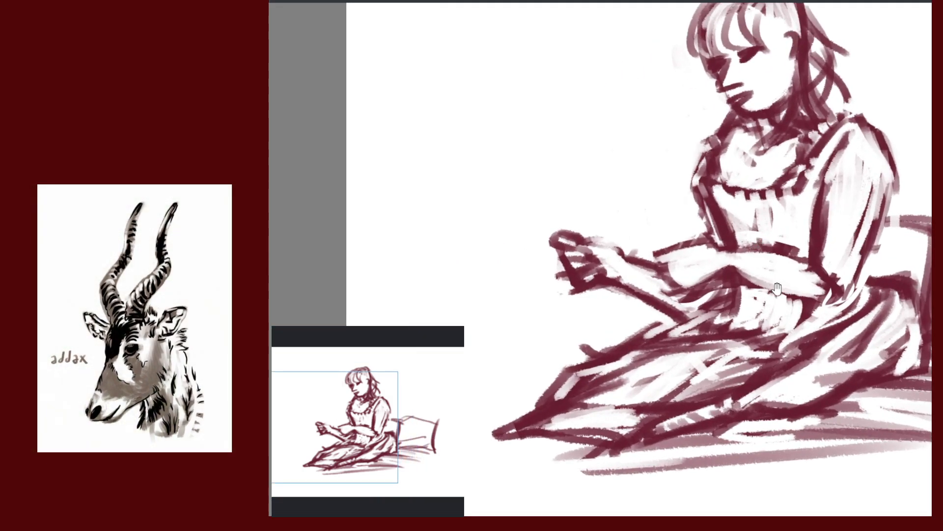
Mirror the canvas view horizontally so the woman faces right, with the figure centred
mouse_move(712, 308)
left_mouse_down()
mouse_move(715, 262)
mouse_move(654, 272)
left_mouse_up()
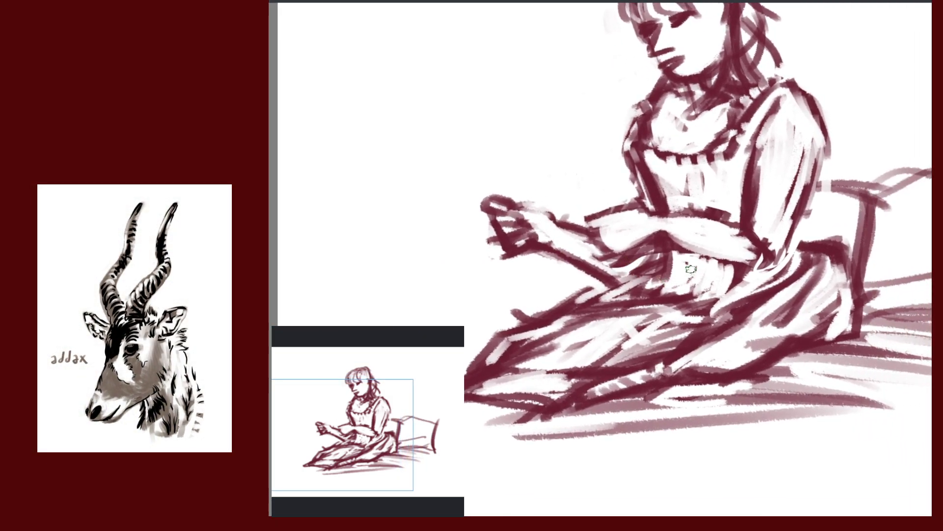
key("m")
left_click_drag(722, 270, 859, 259)
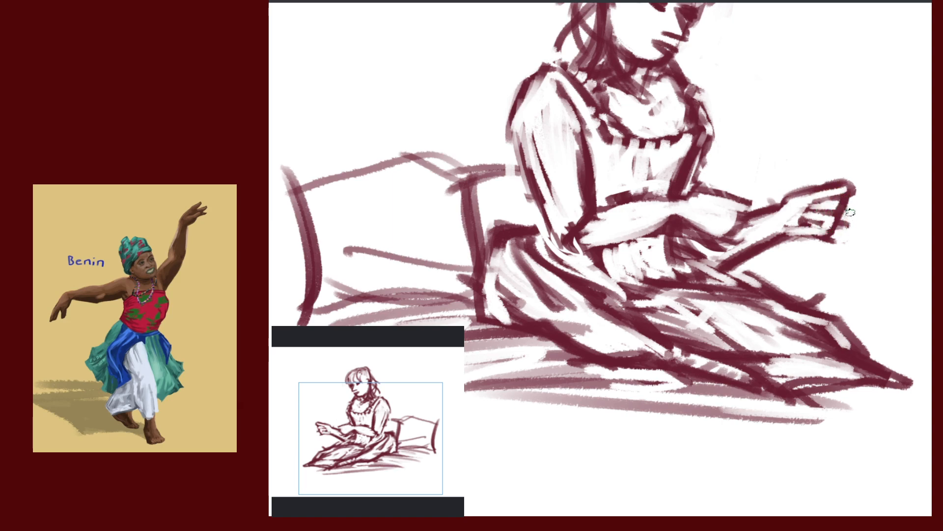
Try darkening the hand's right edge, undo it, and return to the unmirrored view
left_click_drag(844, 218, 827, 240)
key("ctrl+z")
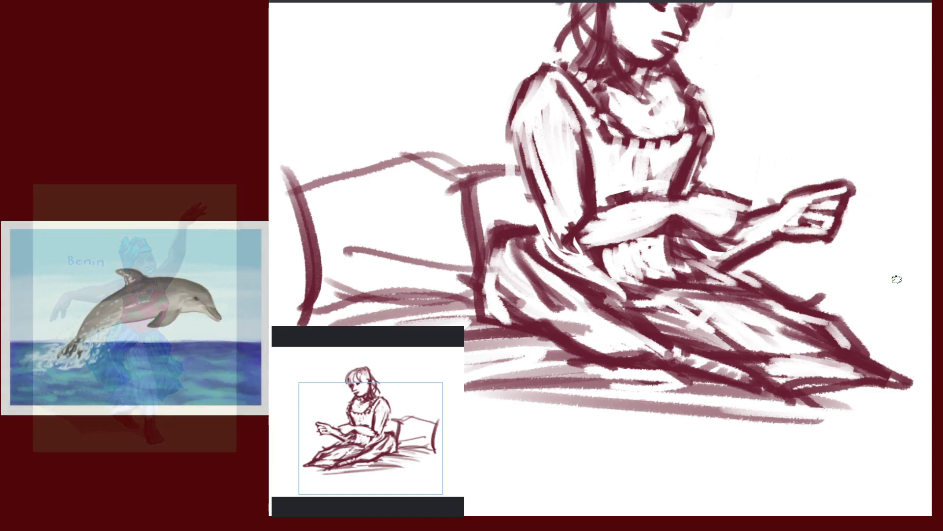
key("m")
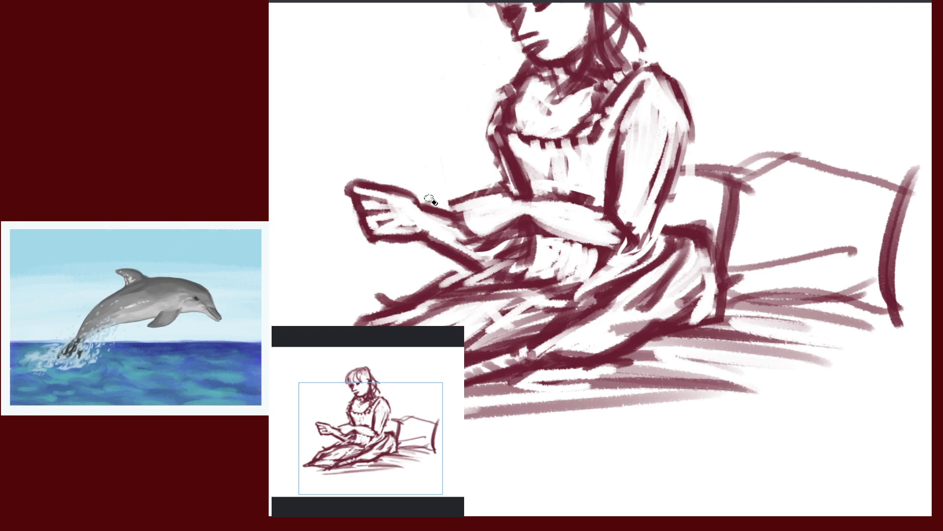
Draw a sleeve cuff across the forearm with small strokes below it
mouse_move(832, 333)
left_mouse_down()
mouse_move(791, 327)
mouse_move(835, 360)
left_mouse_up()
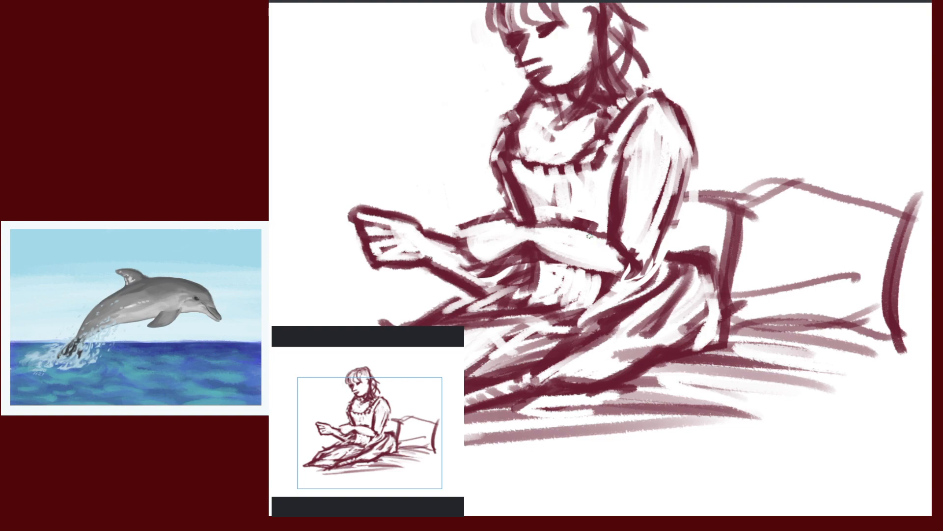
left_click_drag(591, 235, 583, 266)
left_click_drag(597, 236, 586, 267)
mouse_move(591, 234)
left_mouse_down()
mouse_move(588, 263)
mouse_move(578, 267)
left_mouse_up()
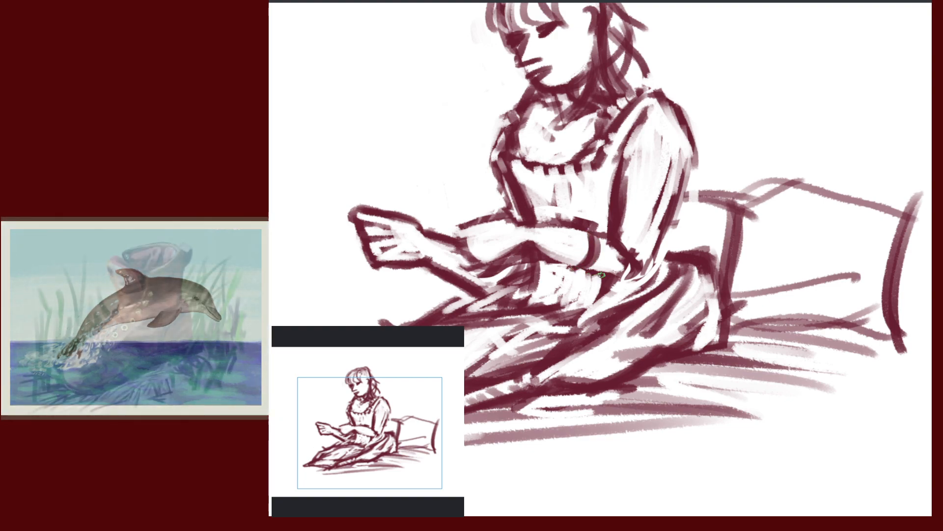
left_click_drag(768, 259, 837, 269)
left_click_drag(638, 277, 655, 281)
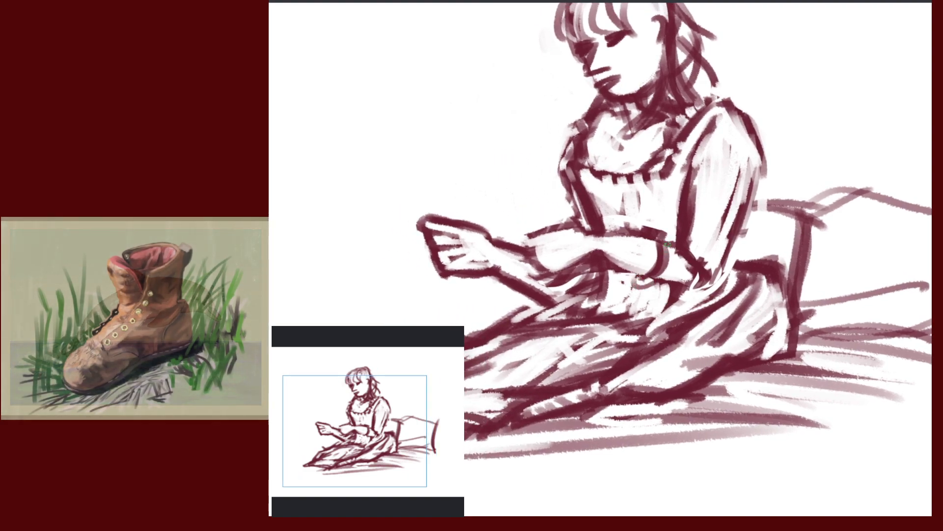
left_click_drag(667, 245, 650, 281)
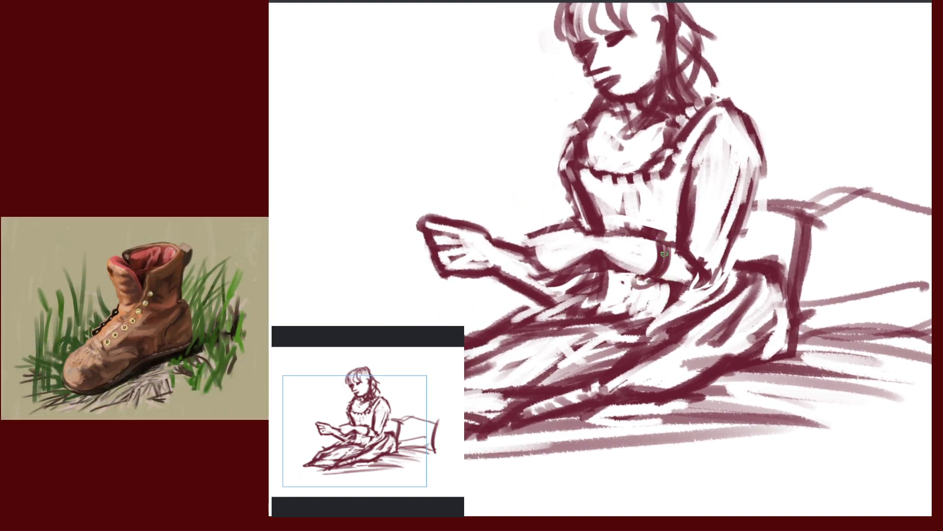
Fill in the cuff, draw the forearm's lower edge toward the elbow, whiten below the cuff, and mirror-check
mouse_move(666, 244)
left_mouse_down()
mouse_move(653, 282)
mouse_move(677, 253)
left_mouse_up()
left_click_drag(674, 288, 688, 287)
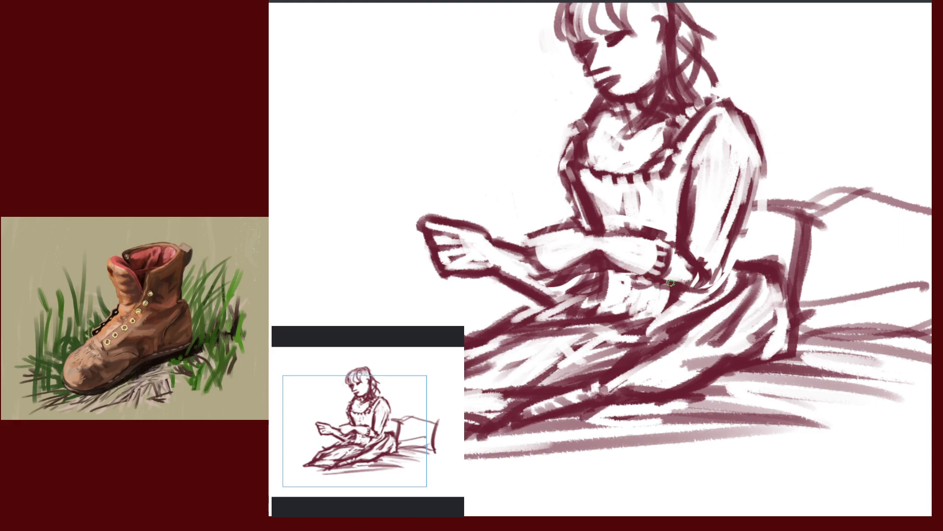
mouse_move(607, 253)
left_mouse_down()
mouse_move(660, 285)
mouse_move(704, 289)
left_mouse_up()
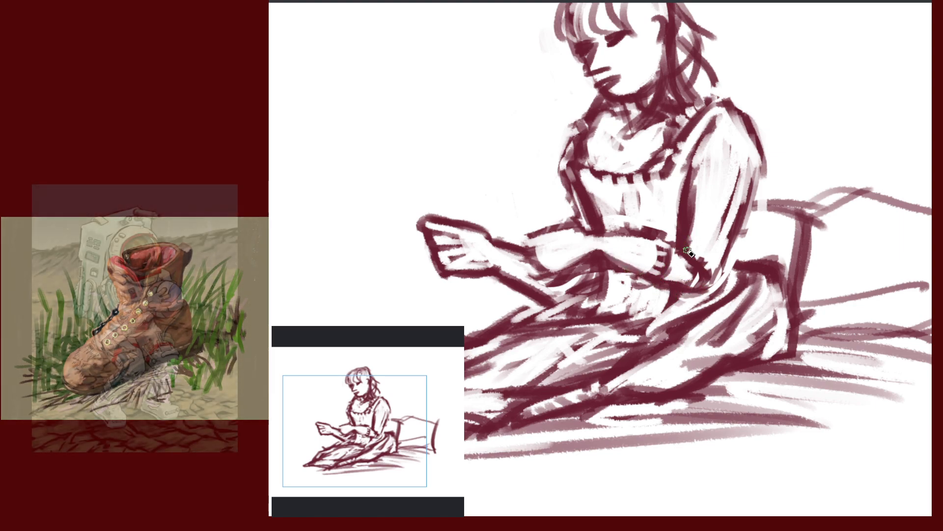
left_click_drag(688, 241, 713, 279)
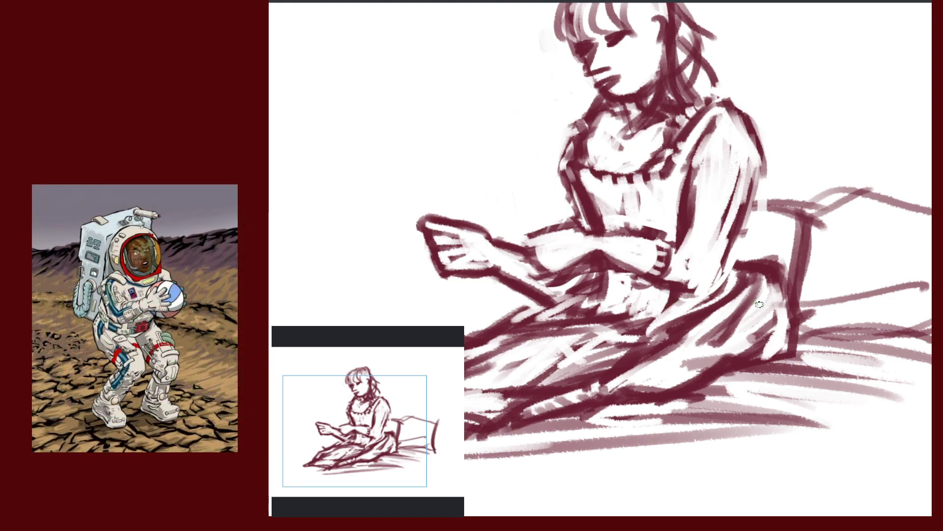
key("m")
left_click_drag(743, 323, 931, 295)
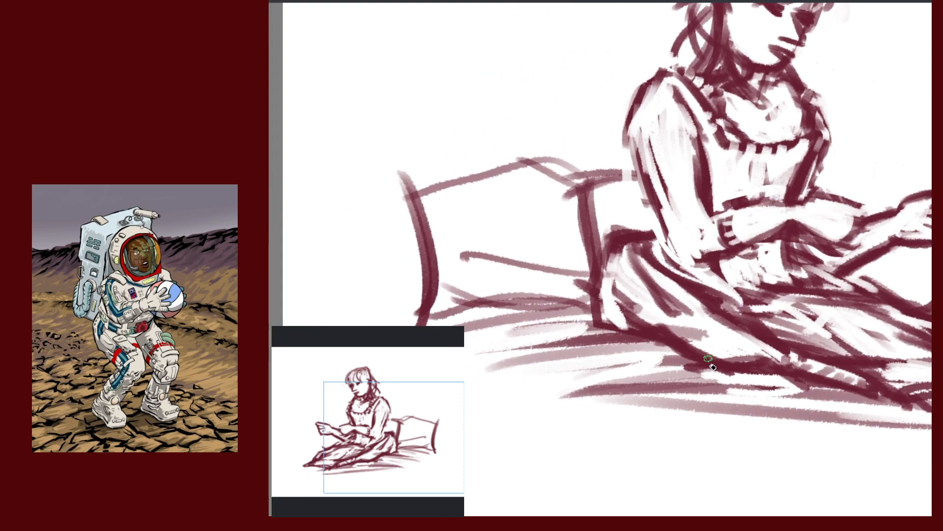
Restore the normal view and white out the dark line under the forearm
key("m")
left_click_drag(673, 253, 817, 230)
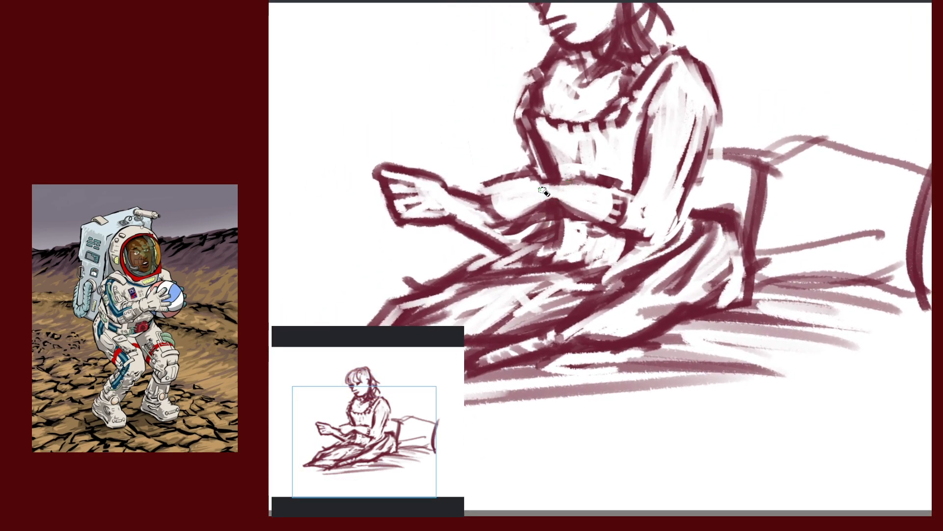
left_click_drag(600, 224, 709, 263)
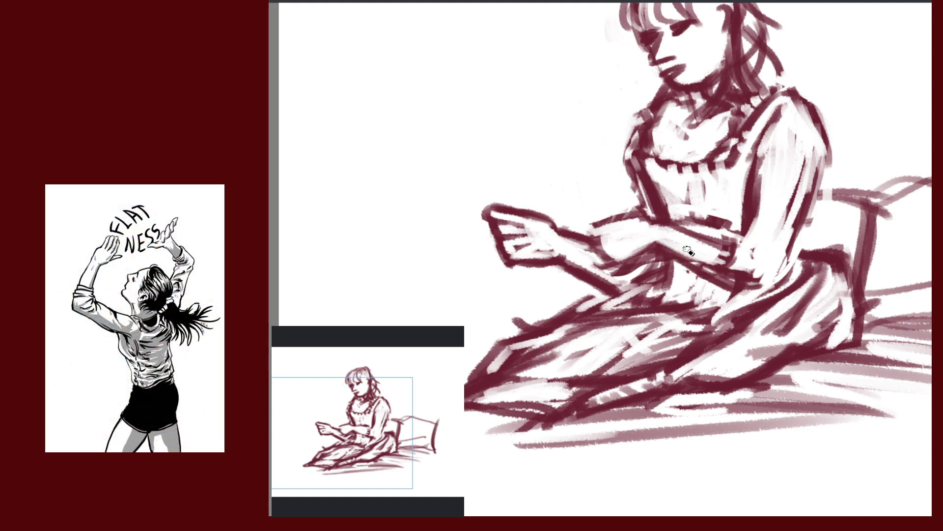
left_click_drag(688, 251, 770, 295)
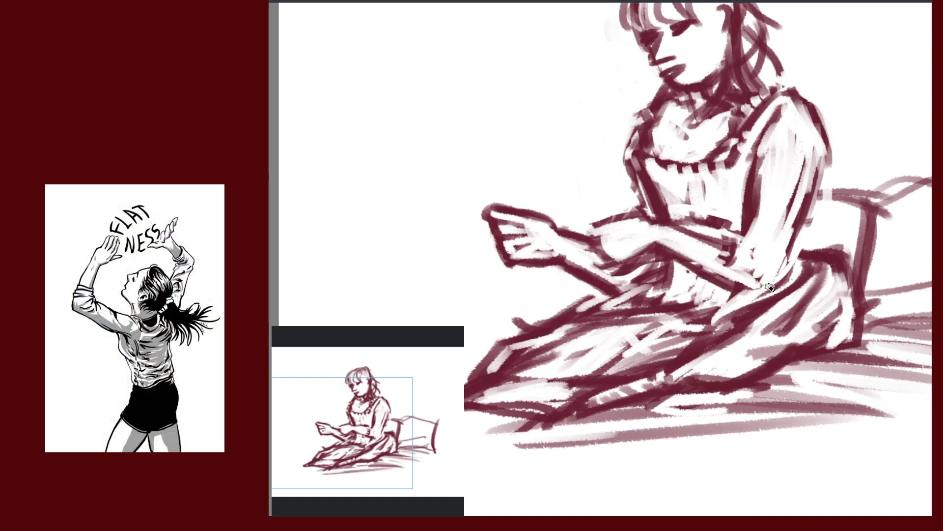
key("ctrl+z")
key("ctrl+z")
key("ctrl+z")
key("ctrl+z")
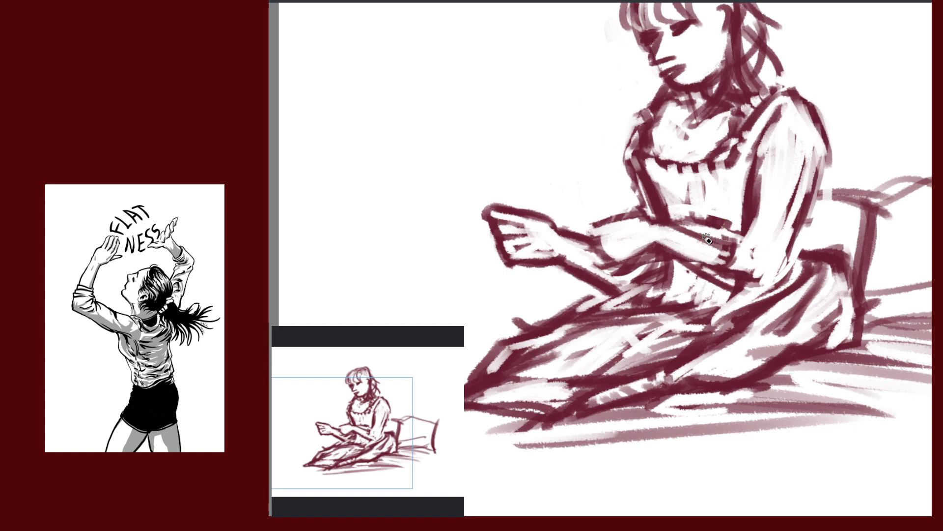
left_click_drag(682, 258, 731, 288)
left_click_drag(668, 257, 745, 288)
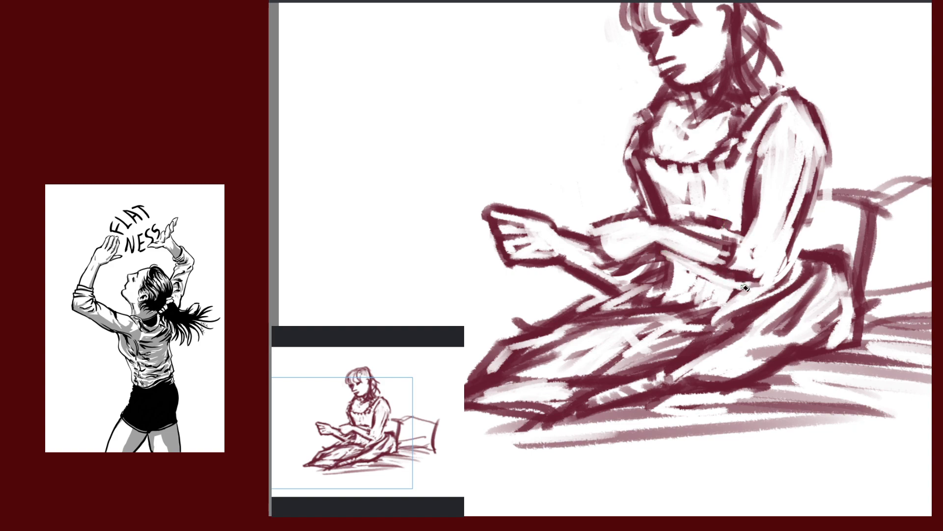
Redraw the underside of the forearm and lap with dark strokes, then zoom out
left_click_drag(671, 247, 757, 289)
left_click_drag(662, 221, 764, 252)
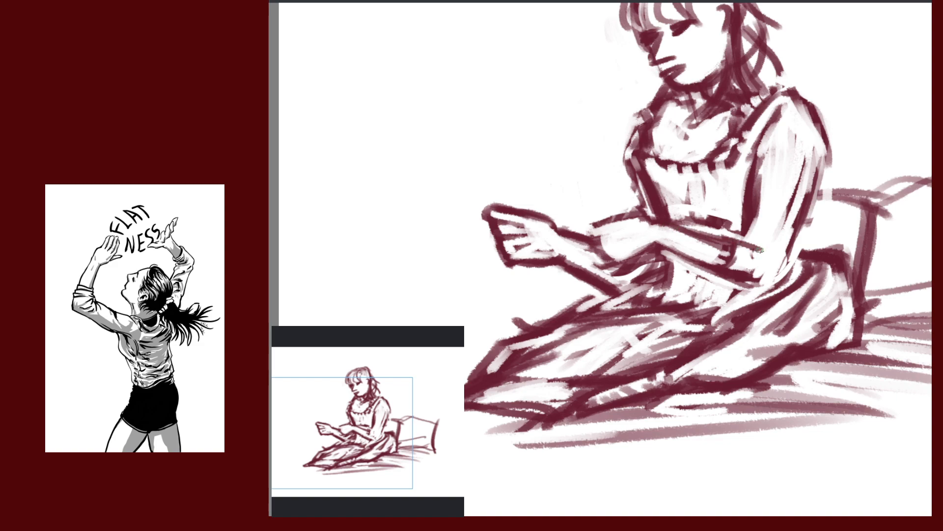
left_click_drag(712, 232, 792, 268)
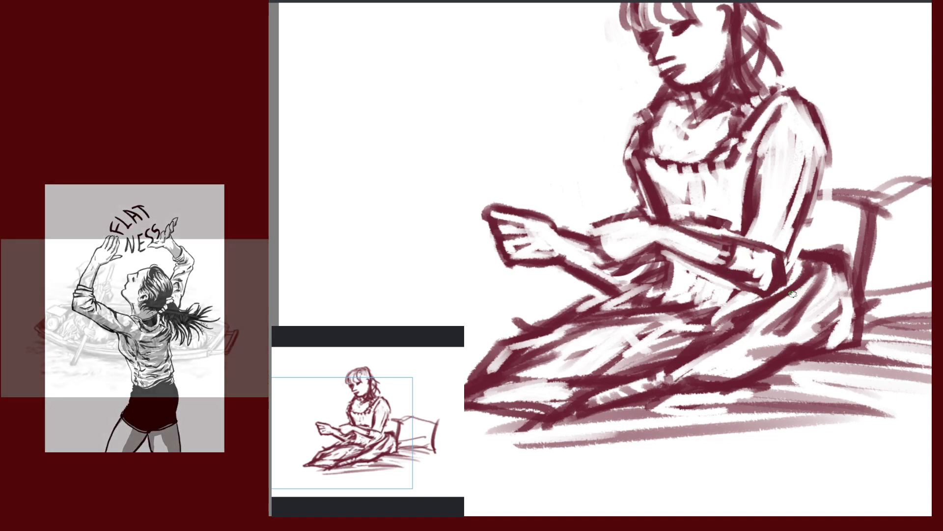
mouse_move(695, 237)
left_mouse_down()
mouse_move(638, 280)
mouse_move(656, 268)
left_mouse_up()
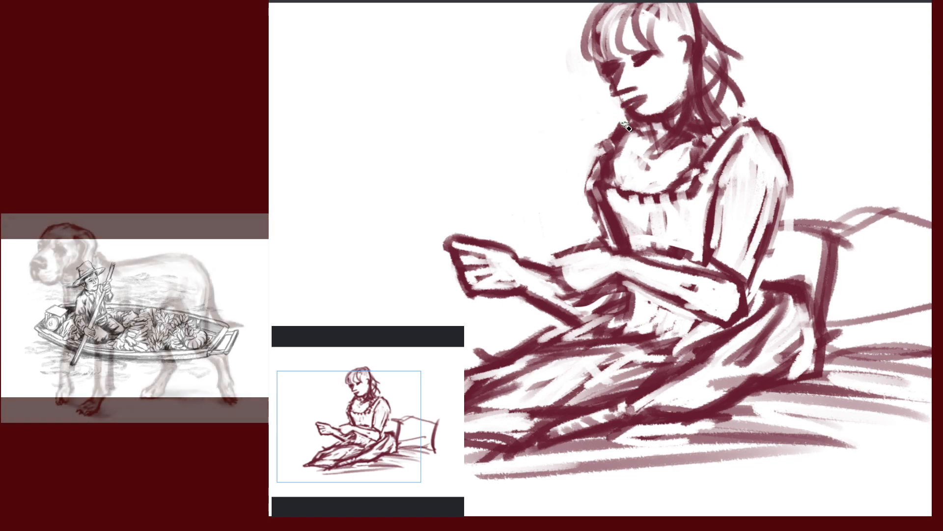
mouse_move(814, 301)
left_mouse_down()
mouse_move(673, 310)
mouse_move(682, 292)
mouse_move(743, 310)
mouse_move(777, 292)
left_mouse_up()
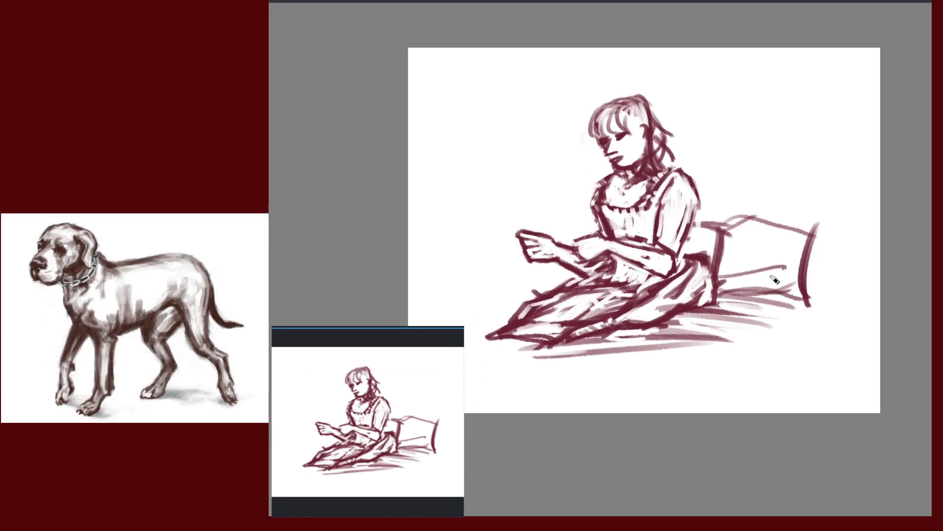
Mirror-check the view, then lasso a freehand selection around the woman's head
key("m")
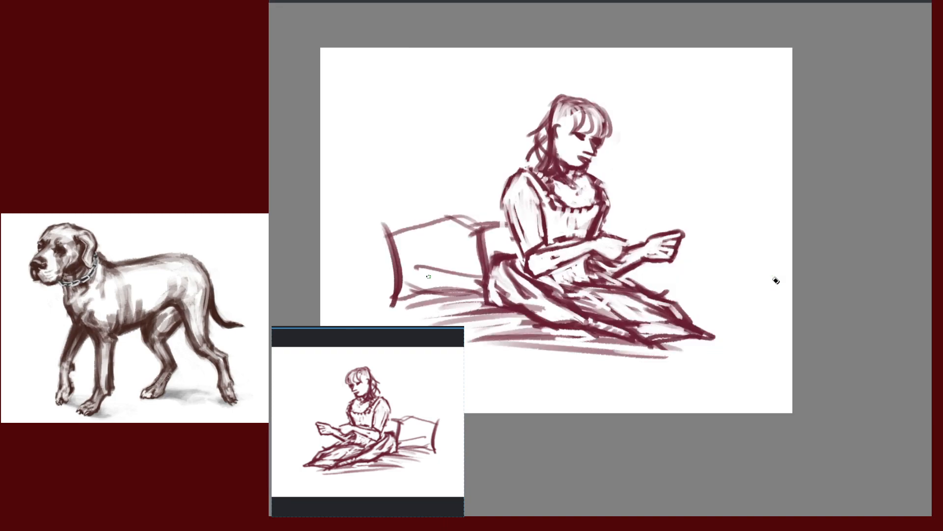
key("m")
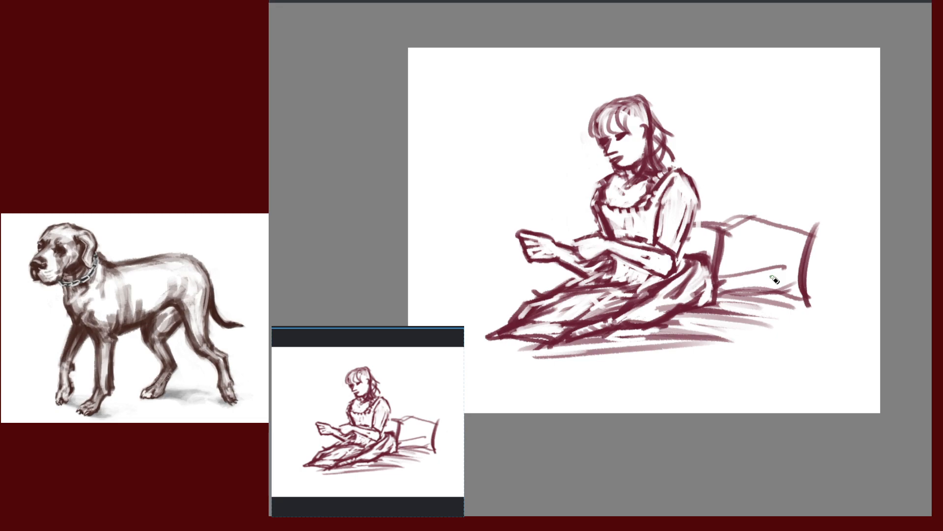
left_click_drag(685, 199, 725, 218)
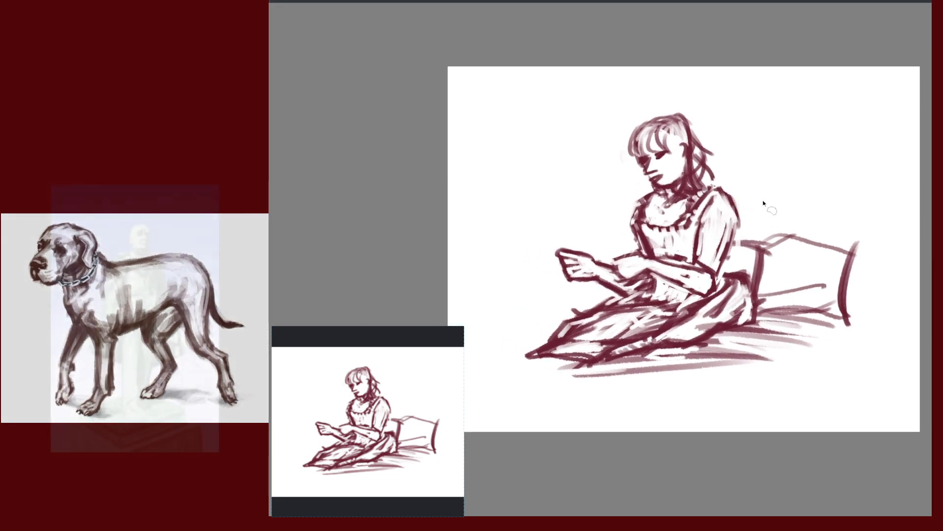
left_click_drag(836, 251, 822, 264)
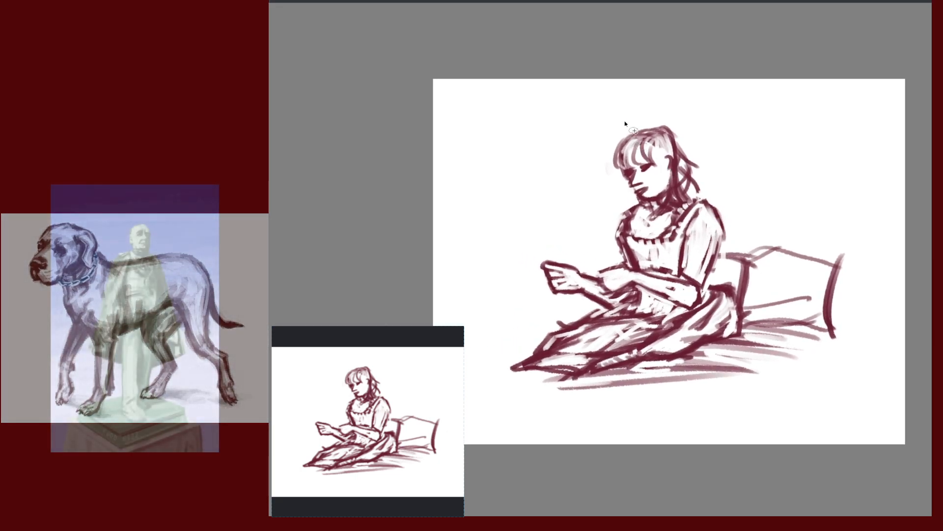
mouse_move(621, 120)
left_mouse_down()
mouse_move(604, 165)
mouse_move(653, 209)
mouse_move(670, 194)
mouse_move(716, 185)
mouse_move(681, 119)
left_mouse_up()
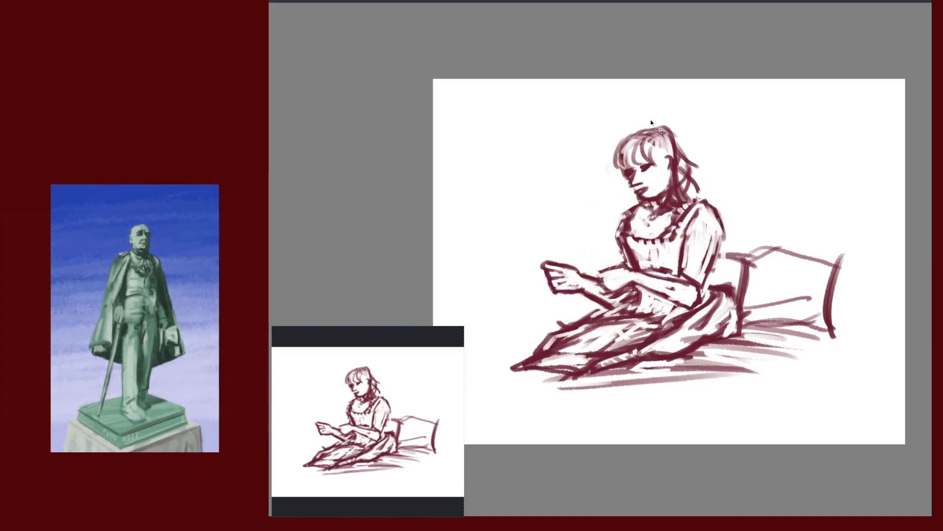
mouse_move(760, 216)
left_mouse_down()
mouse_move(776, 230)
mouse_move(733, 240)
left_mouse_up()
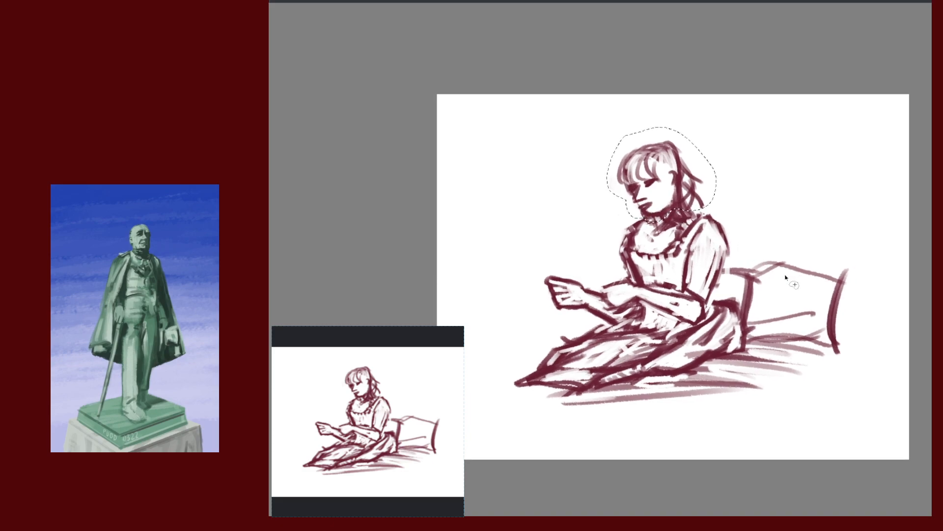
Transform the selected head, stretching it taller and skewing it left
key("ctrl+t")
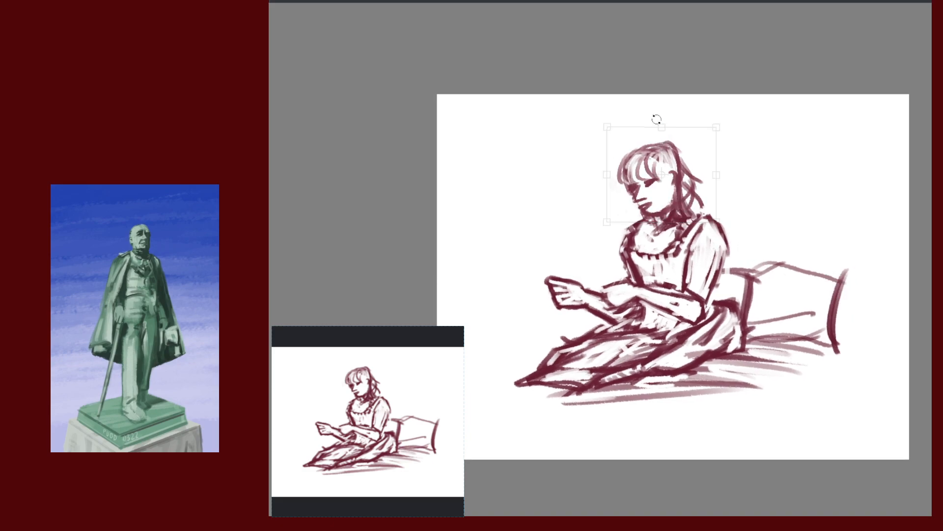
left_click_drag(661, 127, 661, 120)
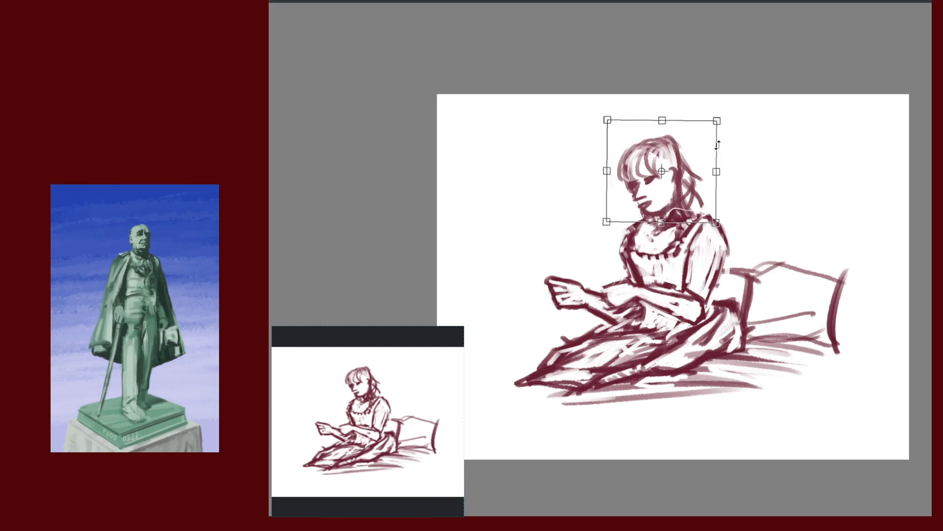
left_click_drag(716, 142, 713, 145)
left_click_drag(692, 215, 690, 214)
key("m")
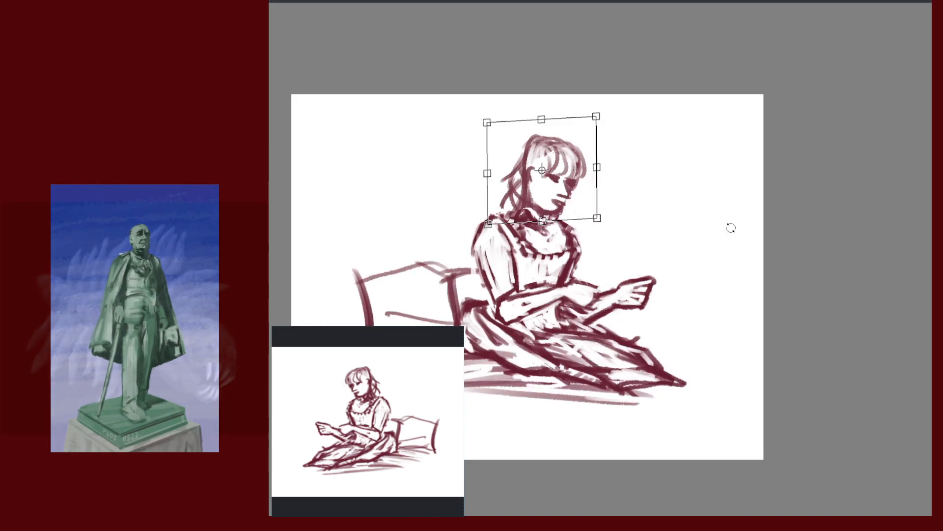
Stretch, widen and nudge the head in mirrored view, then cancel the transform
left_click_drag(542, 222, 541, 229)
left_click_drag(596, 171, 605, 170)
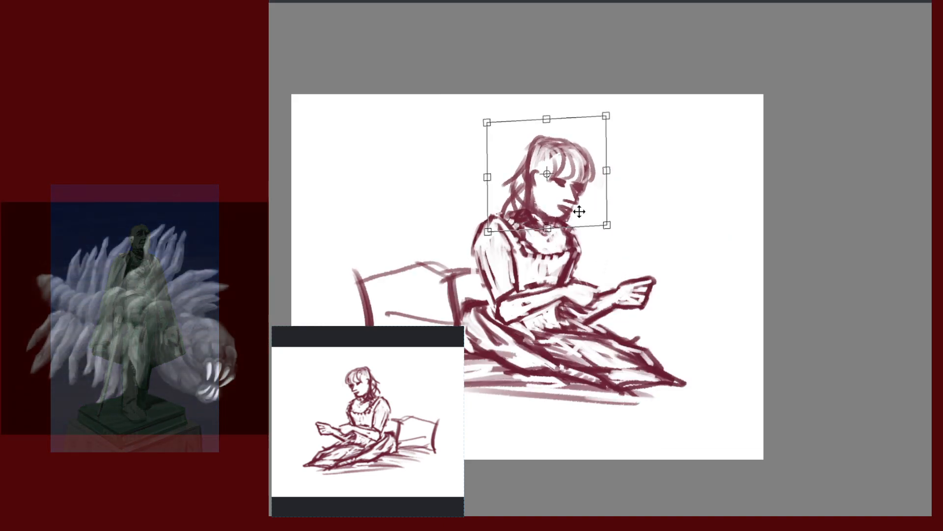
left_click_drag(522, 222, 517, 226)
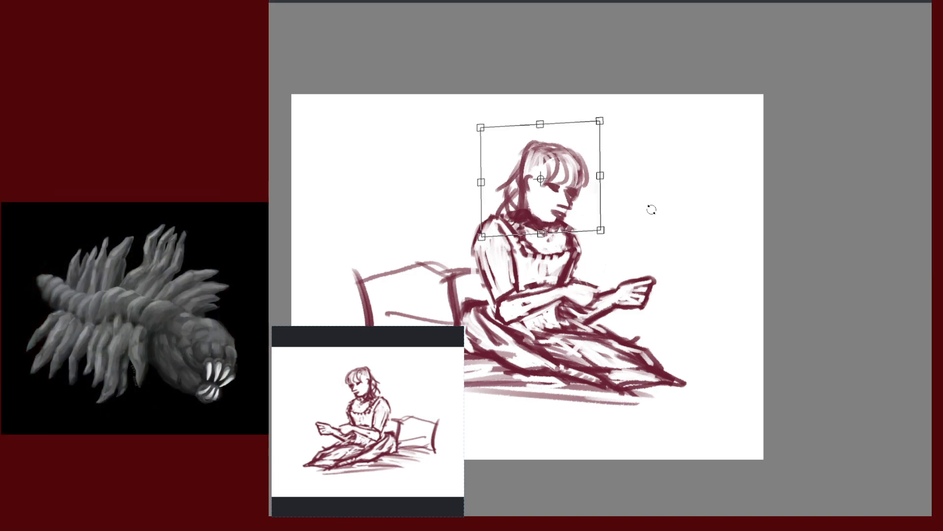
left_click_drag(575, 190, 577, 187)
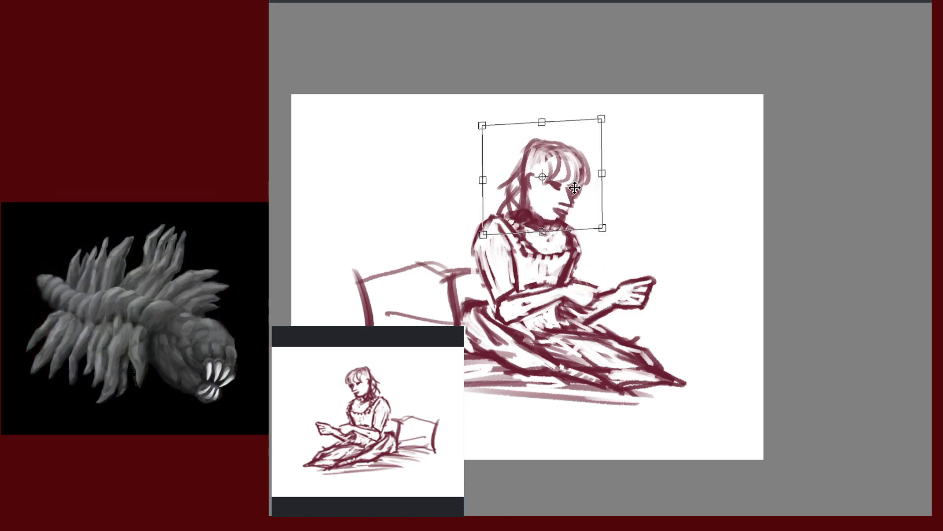
key("m")
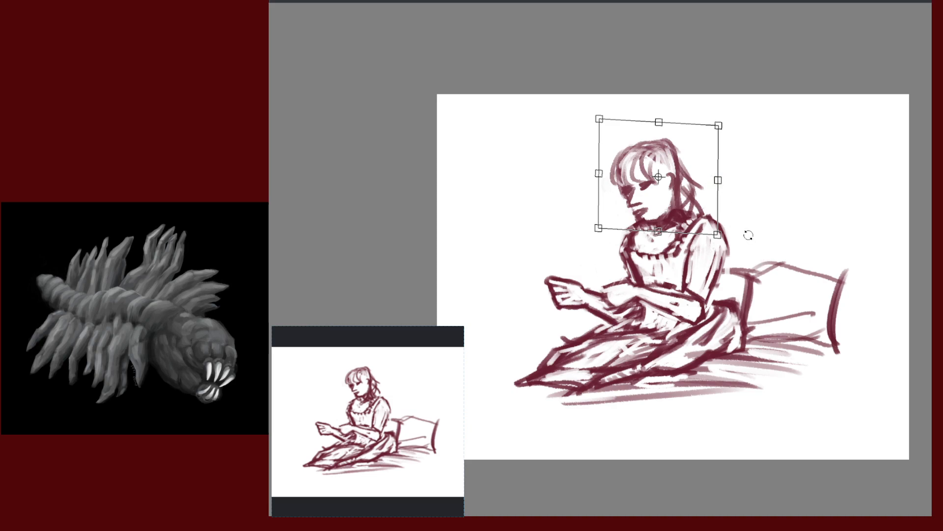
key("Escape")
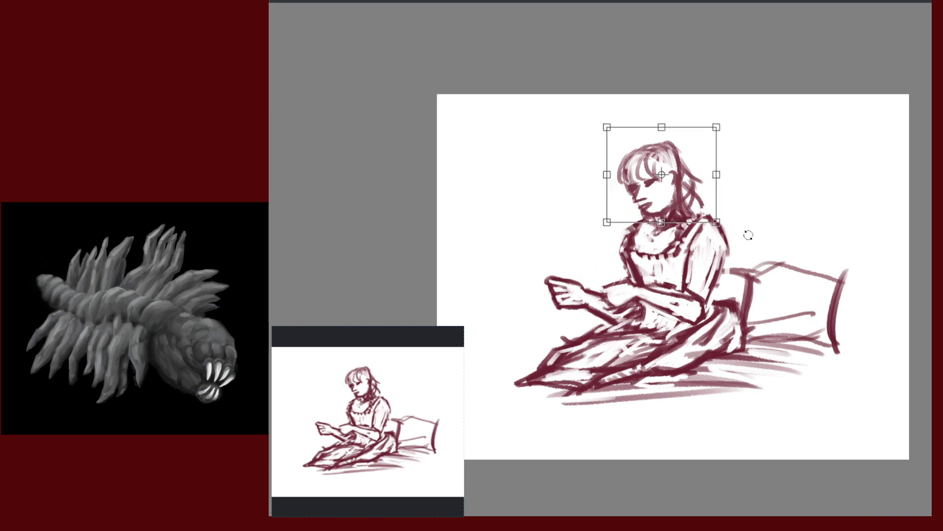
key("Escape")
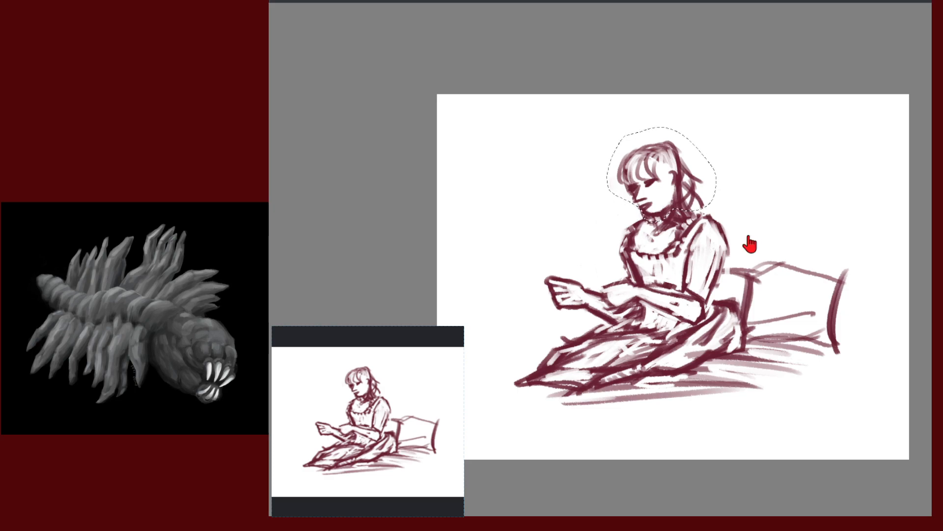
Drop the head selection, retry an arc above the hair, and darken the eye mark
key("ctrl+d")
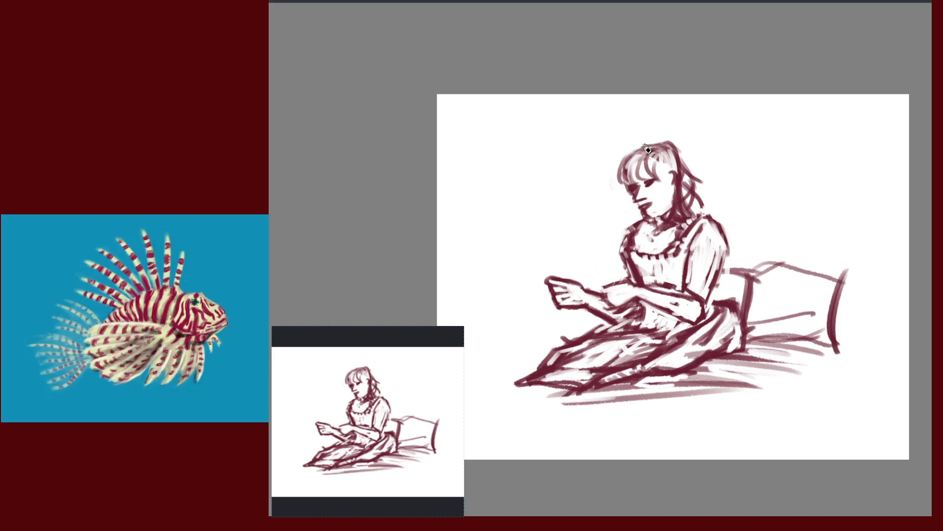
mouse_move(621, 155)
left_mouse_down()
mouse_move(668, 137)
mouse_move(659, 134)
left_mouse_up()
key("ctrl+z")
key("ctrl+z")
key("ctrl+z")
key("ctrl+z")
mouse_move(641, 139)
left_mouse_down()
mouse_move(614, 169)
mouse_move(691, 150)
mouse_move(690, 176)
left_mouse_up()
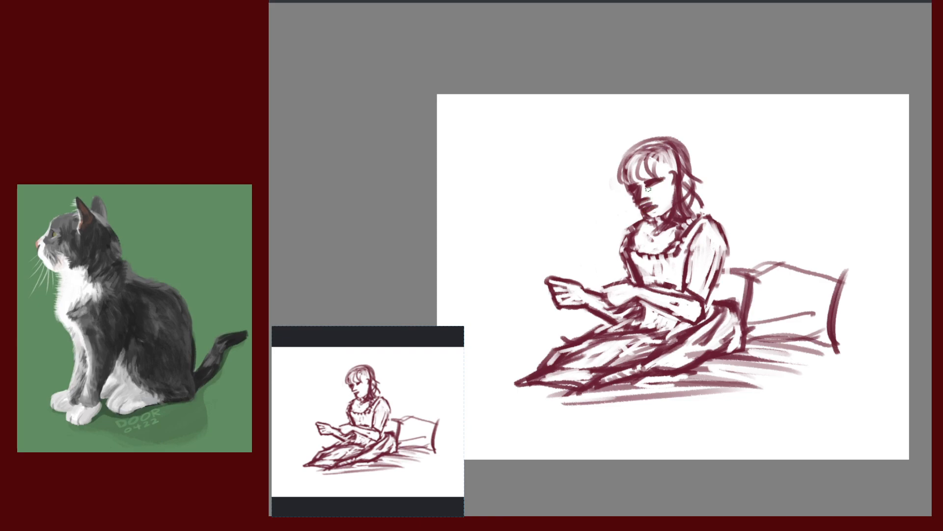
left_click_drag(656, 180, 658, 180)
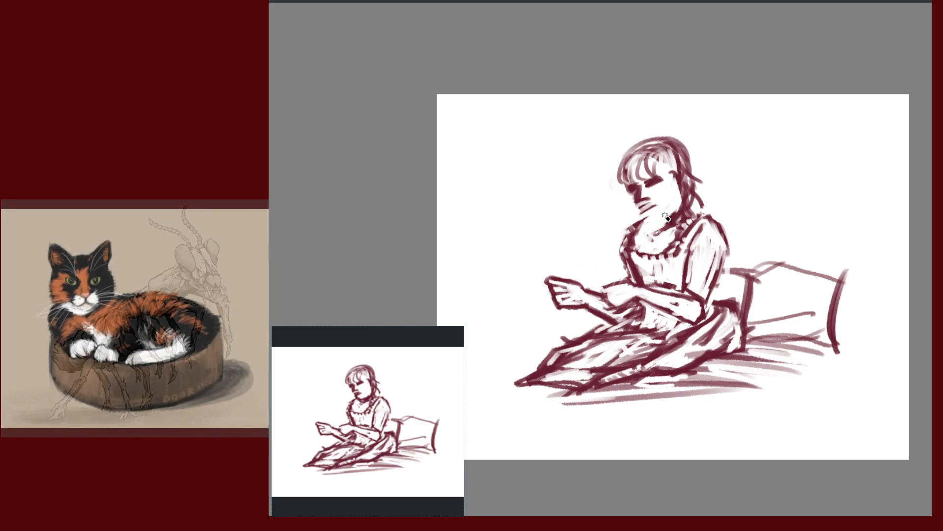
Undo a trial jaw stroke, switch to the eraser preset, and erase the left hair and face
left_click_drag(644, 214, 661, 228)
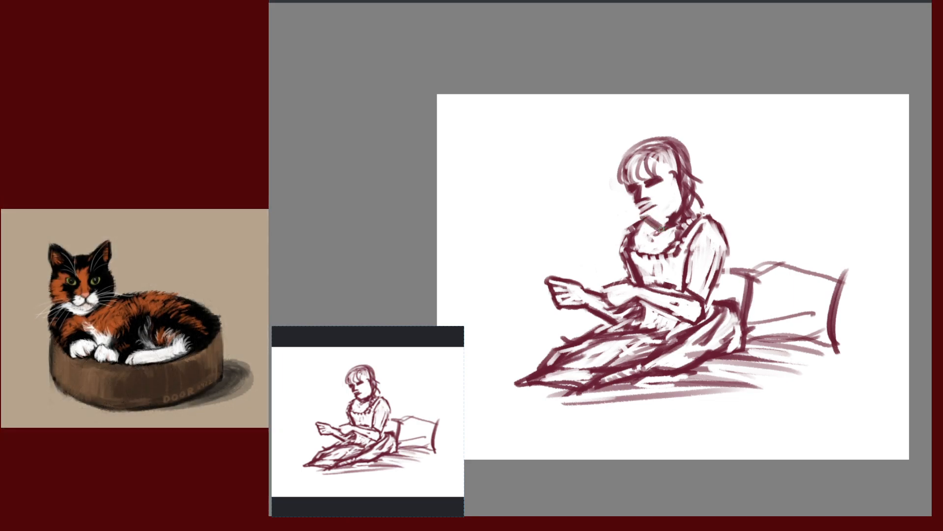
key("ctrl+z")
key("ctrl+z")
key("ctrl+z")
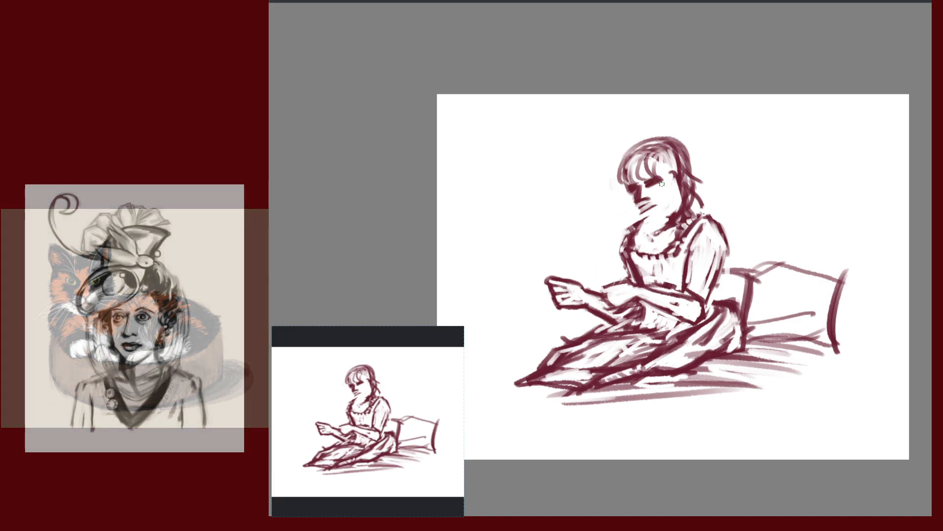
right_click(667, 182)
left_click(747, 197)
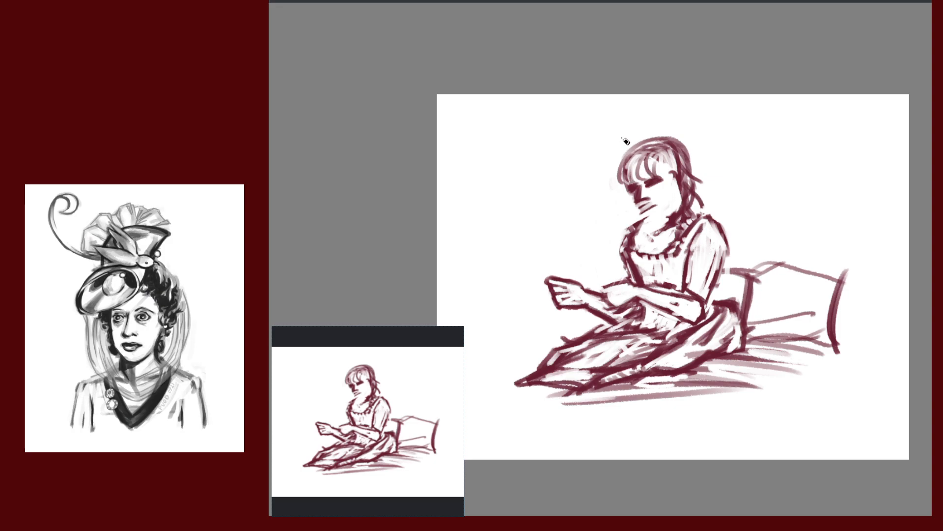
mouse_move(614, 176)
left_mouse_down()
mouse_move(659, 232)
mouse_move(705, 209)
mouse_move(699, 127)
left_mouse_up()
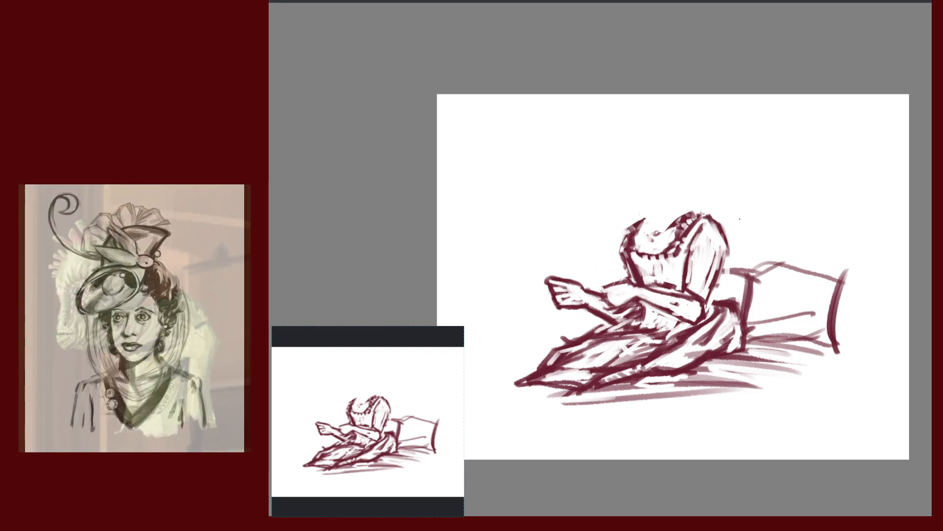
Pan around the headless figure and remove a stray grey test stroke above the head
right_click(740, 235)
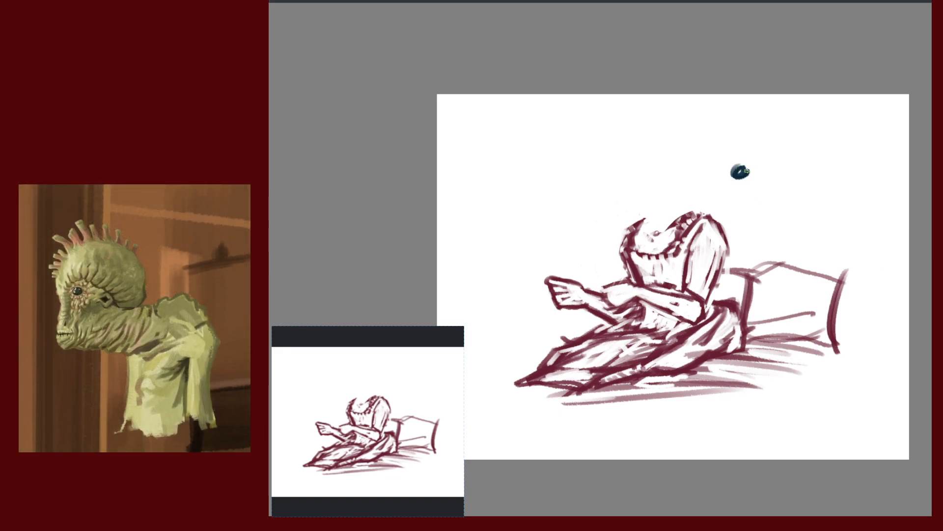
left_click_drag(816, 271, 787, 310)
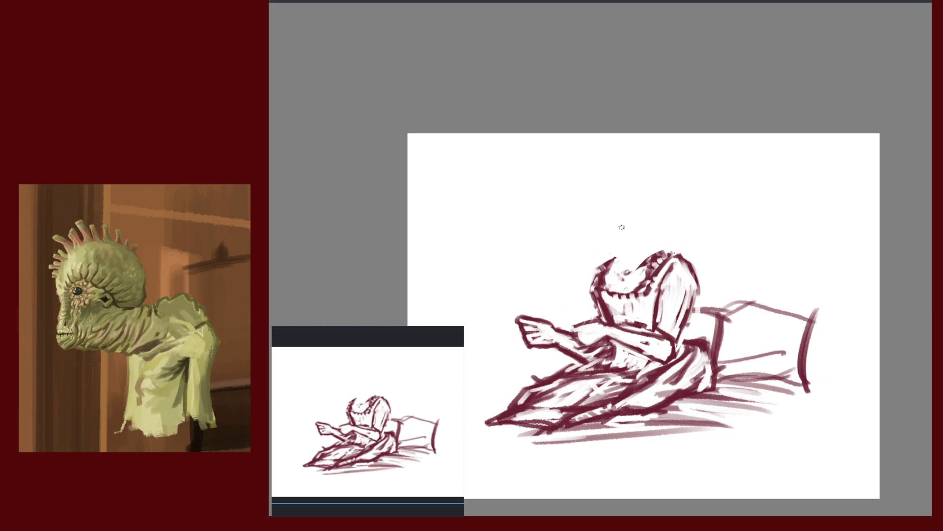
left_click_drag(610, 212, 613, 236)
mouse_move(772, 244)
left_mouse_down()
mouse_move(777, 213)
mouse_move(798, 212)
left_mouse_up()
key("ctrl+z")
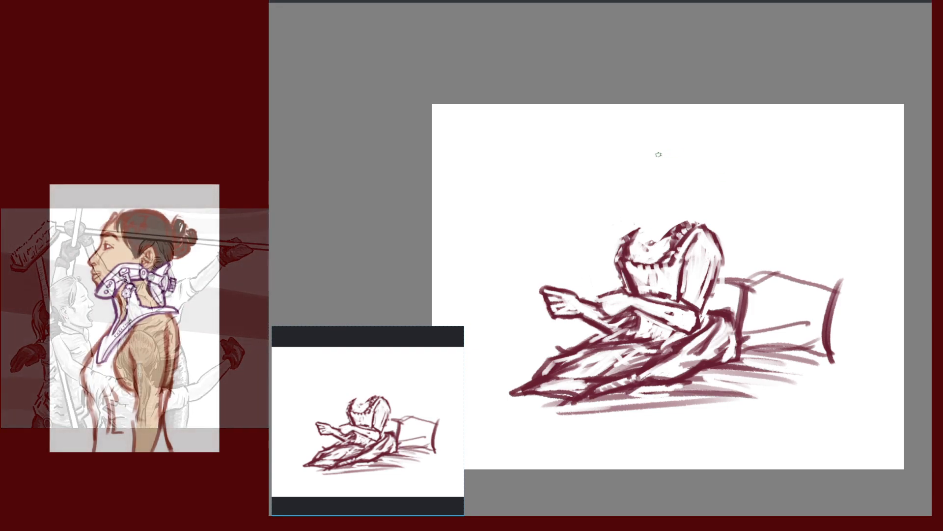
left_click_drag(629, 168, 634, 207)
key("ctrl+z")
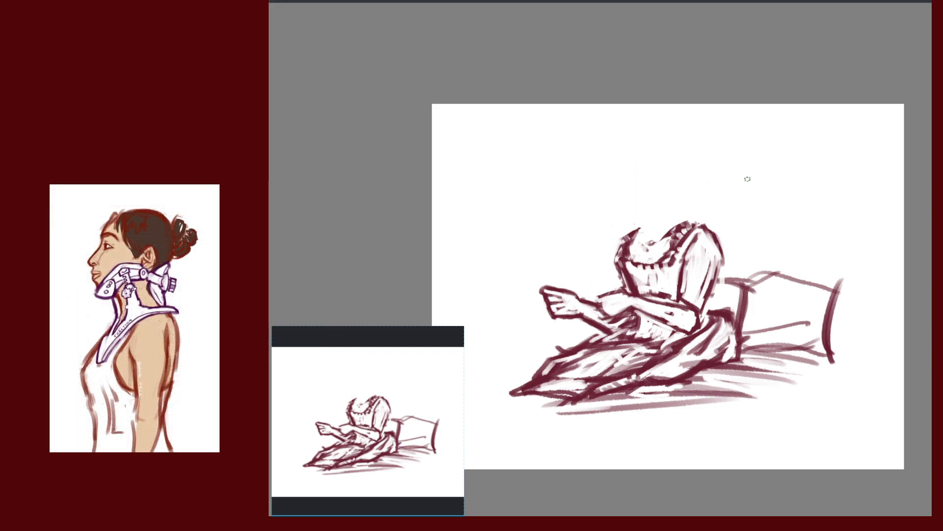
mouse_move(788, 193)
left_mouse_down()
mouse_move(797, 203)
mouse_move(824, 185)
left_mouse_up()
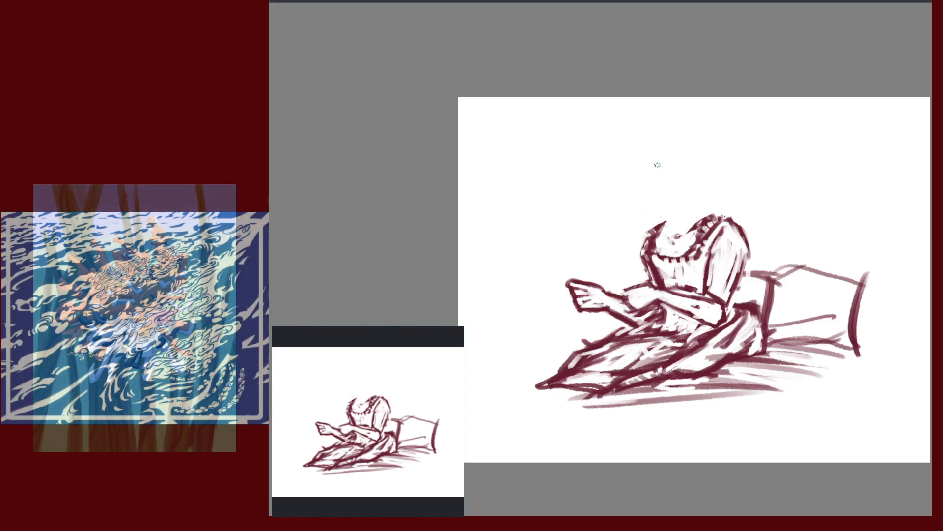
left_click_drag(655, 167, 666, 224)
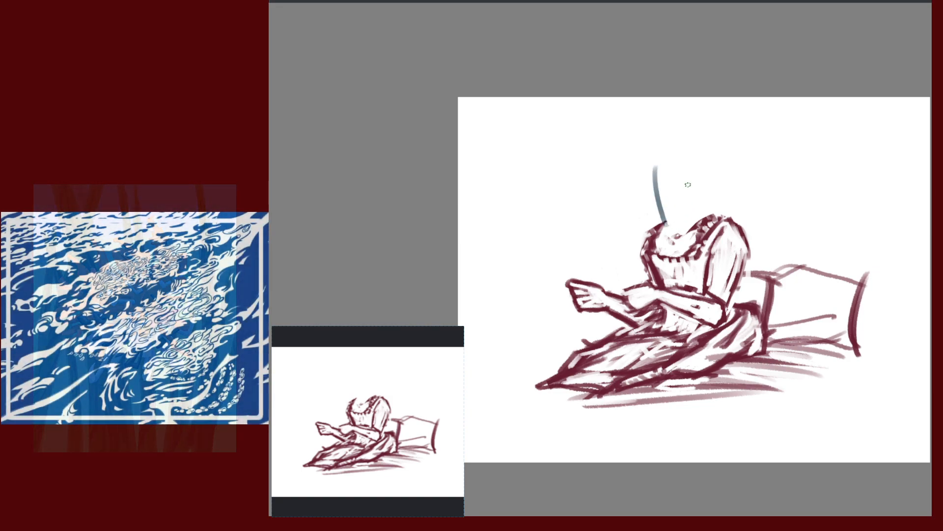
Draw and redraw teal curves along the neckline and across the top of the head
key("ctrl+z")
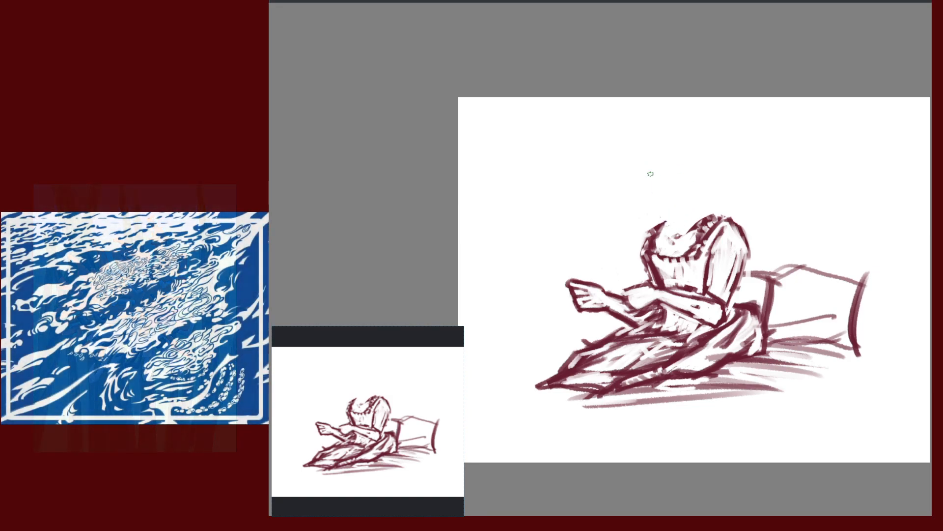
mouse_move(650, 178)
left_mouse_down()
mouse_move(673, 227)
mouse_move(658, 220)
left_mouse_up()
key("ctrl+z")
left_click_drag(653, 167, 666, 220)
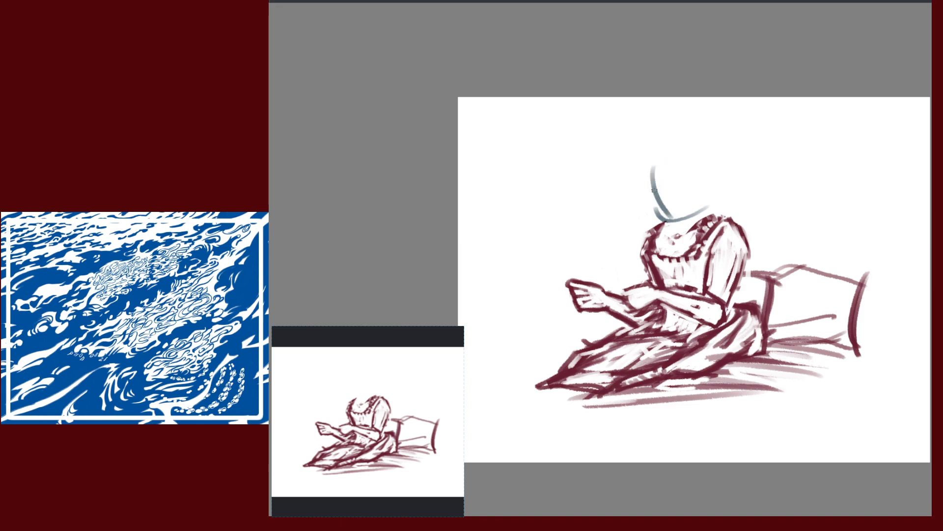
mouse_move(644, 165)
left_mouse_down()
mouse_move(686, 159)
mouse_move(713, 173)
left_mouse_up()
key("ctrl+z")
key("ctrl+z")
Draw the oval's top-left arc and both sides down to neck and chin, discarding inner trial strokes
mouse_move(647, 170)
left_mouse_down()
mouse_move(696, 143)
mouse_move(712, 184)
left_mouse_up()
left_click_drag(695, 148, 707, 220)
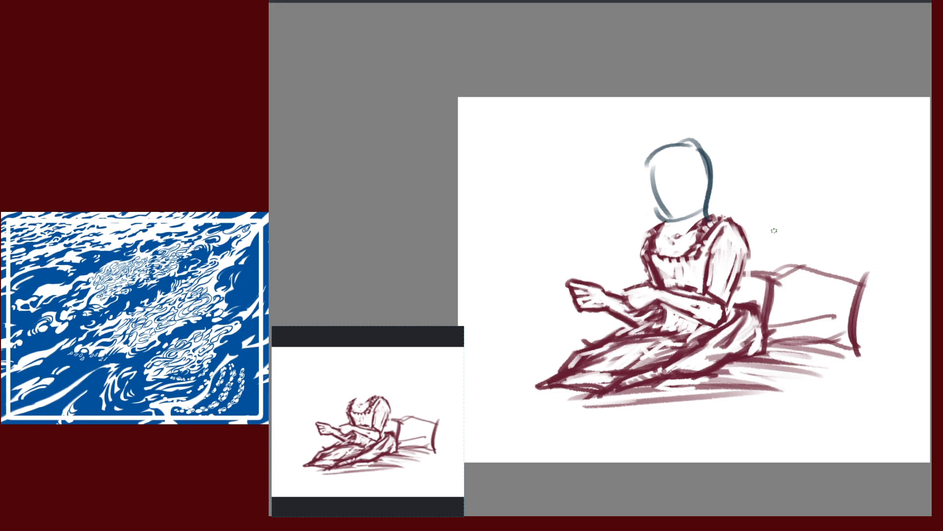
left_click_drag(647, 161, 686, 227)
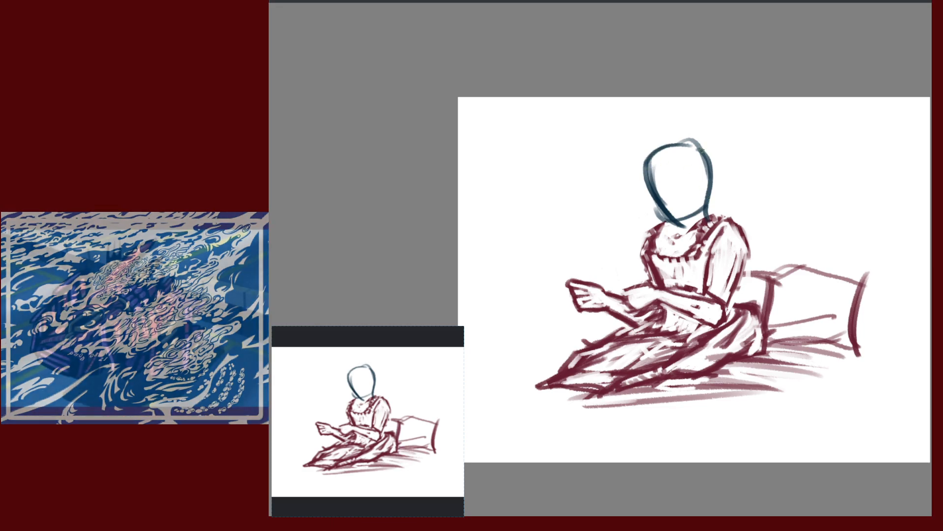
mouse_move(695, 148)
left_mouse_down()
mouse_move(718, 212)
mouse_move(708, 218)
left_mouse_up()
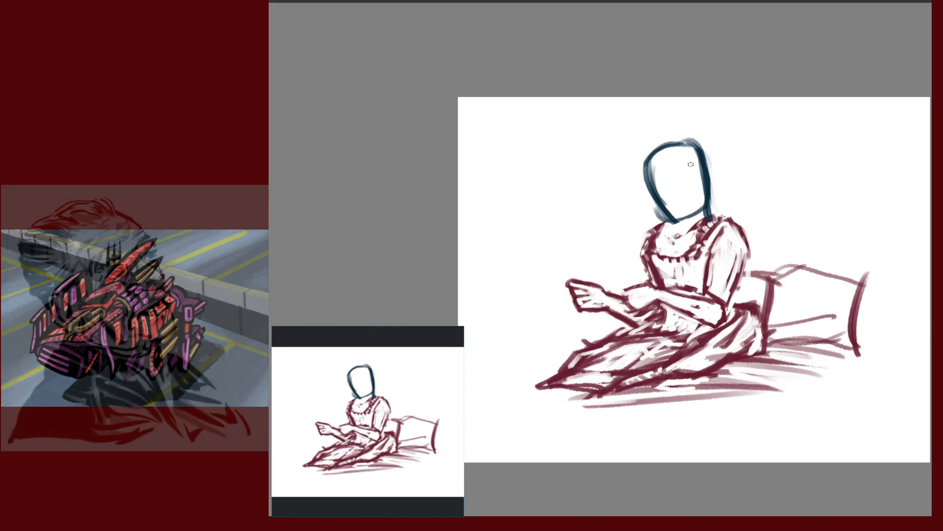
key("ctrl+z")
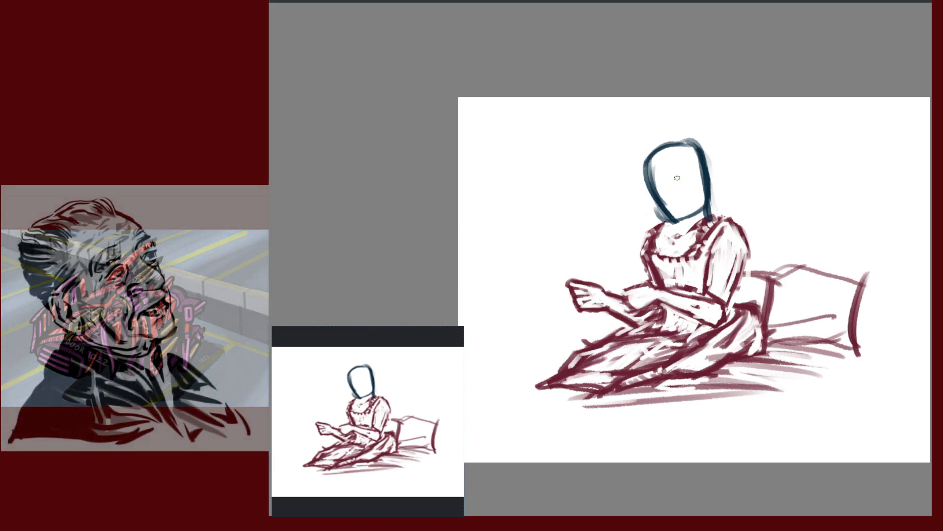
mouse_move(660, 190)
left_mouse_down()
mouse_move(679, 175)
mouse_move(646, 194)
mouse_move(662, 209)
left_mouse_up()
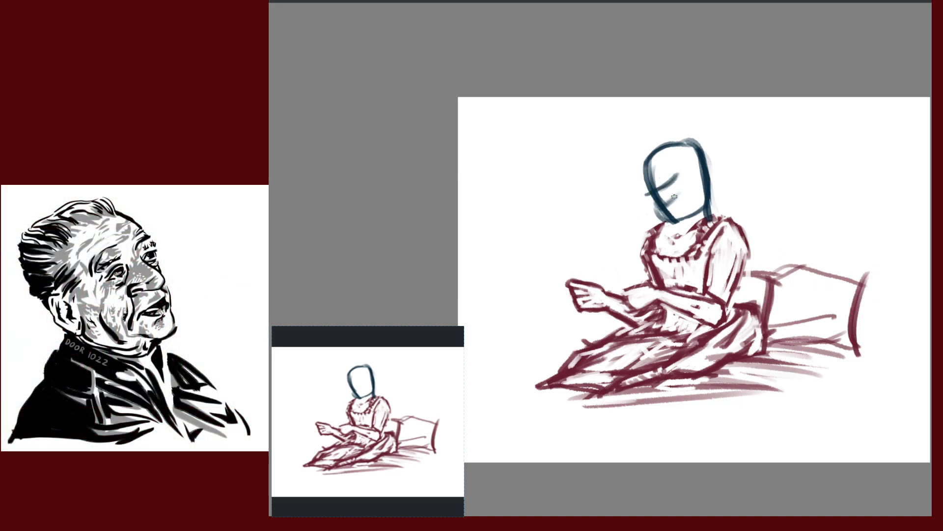
left_click_drag(682, 175, 646, 194)
key("ctrl+z")
key("ctrl+z")
key("ctrl+z")
key("ctrl+z")
key("ctrl+z")
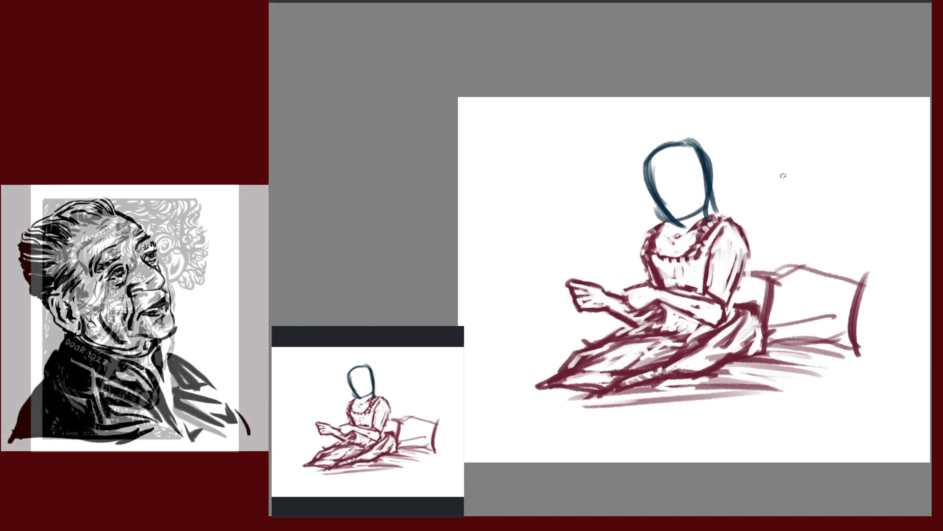
Undo the teal head outline and sketch two short strokes above the neckline
key("ctrl+z")
key("ctrl+z")
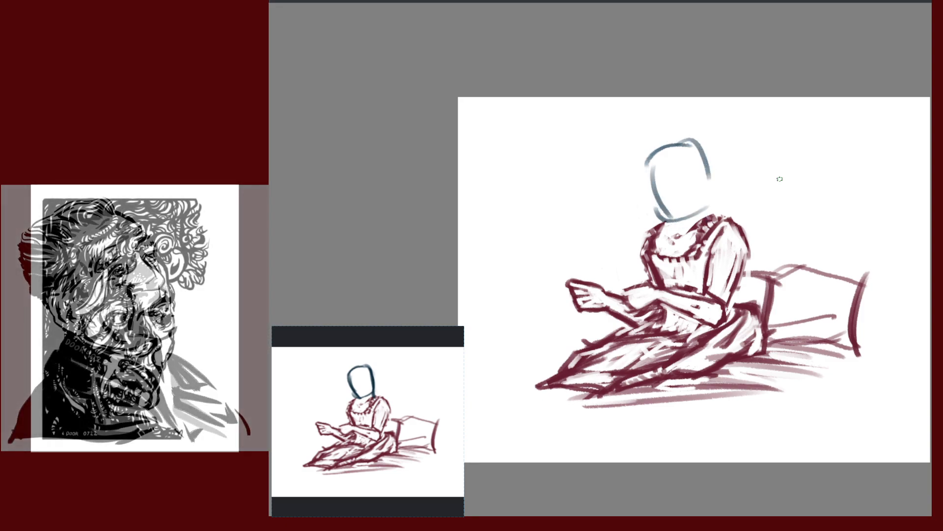
key("ctrl+z")
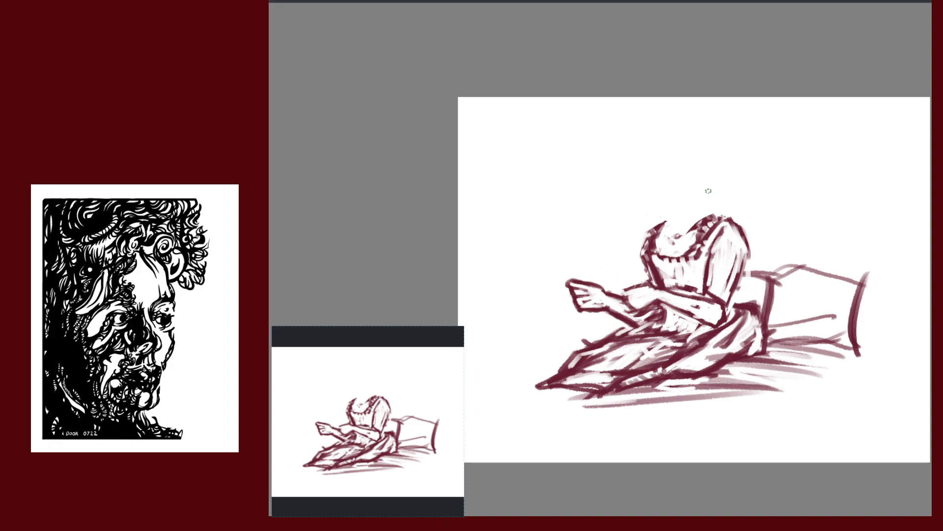
left_click_drag(681, 203, 667, 212)
mouse_move(662, 203)
left_mouse_down()
mouse_move(681, 197)
mouse_move(655, 200)
left_mouse_up()
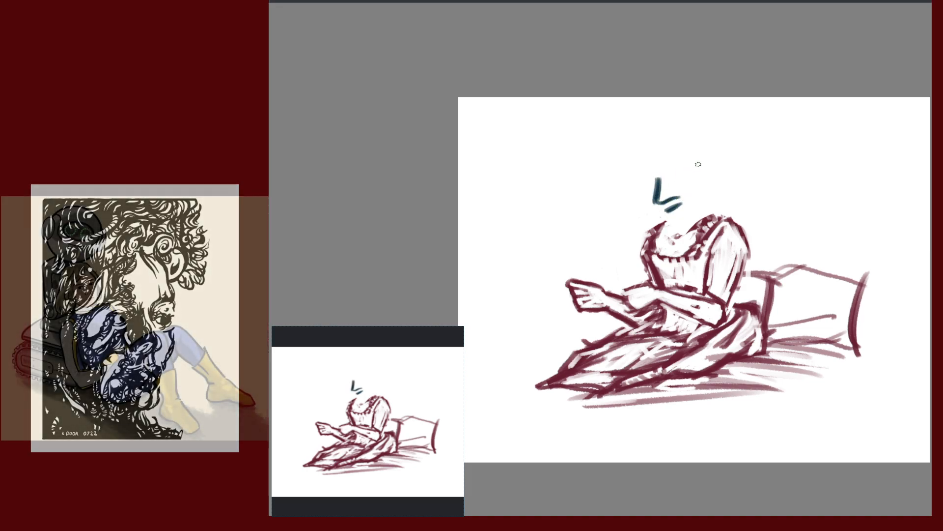
Try further face marks above and below, then undo all the new face strokes
mouse_move(679, 175)
left_mouse_down()
mouse_move(658, 179)
mouse_move(683, 169)
mouse_move(676, 178)
left_mouse_up()
key("ctrl+z")
left_click_drag(665, 215, 678, 225)
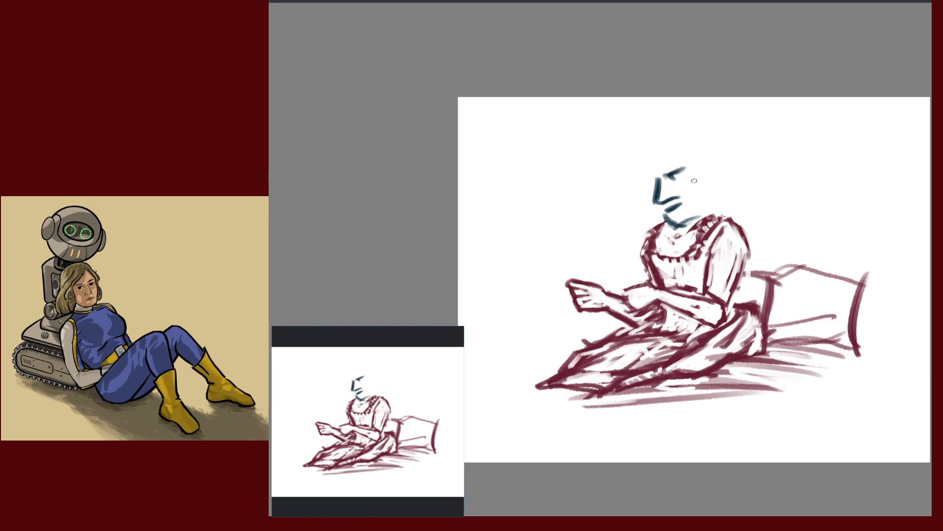
key("ctrl+z")
key("ctrl+z")
key("ctrl+z")
key("ctrl+z")
key("ctrl+z")
key("ctrl+z")
key("ctrl+z")
key("ctrl+z")
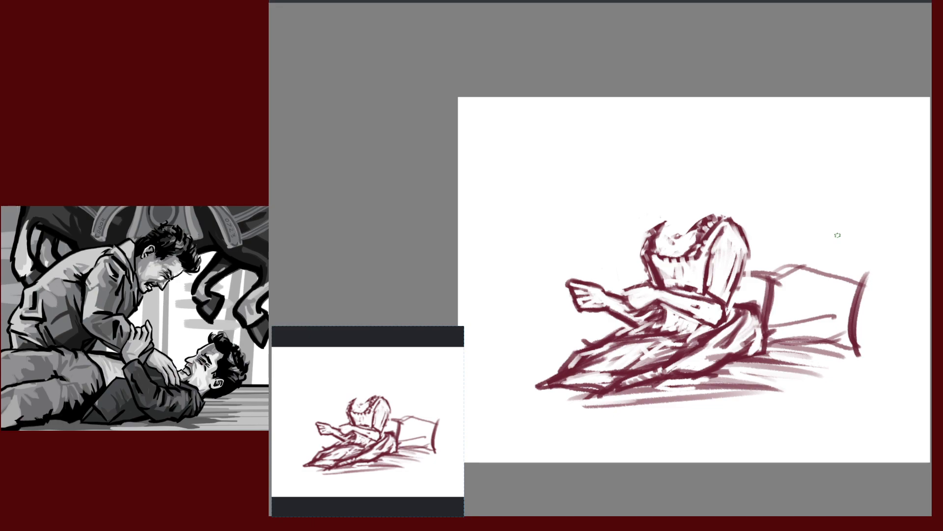
Sketch small blue-grey curves above the neck and the right shoulder
left_click_drag(657, 181, 684, 235)
key("ctrl+z")
left_click_drag(665, 222, 683, 224)
left_click_drag(697, 189, 711, 215)
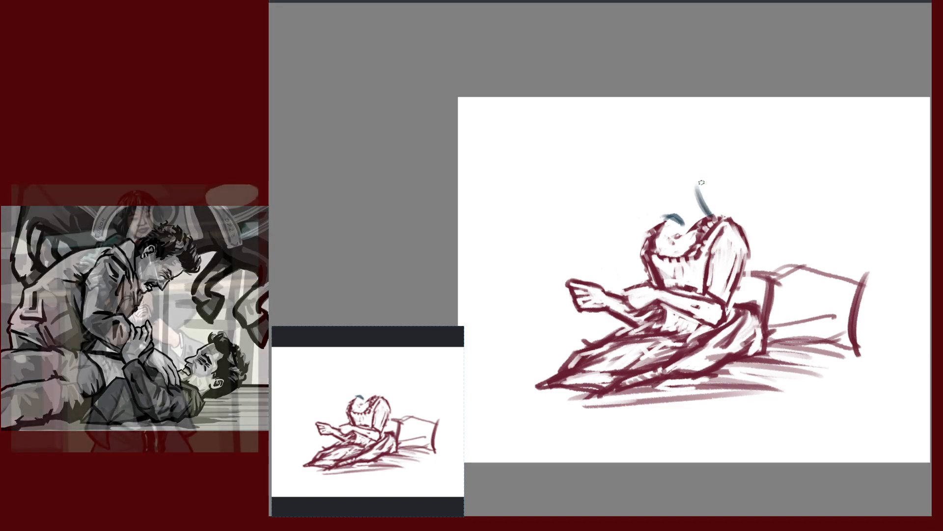
Mirror the canvas with M, pan right, and draw the top curve of the head
key("m")
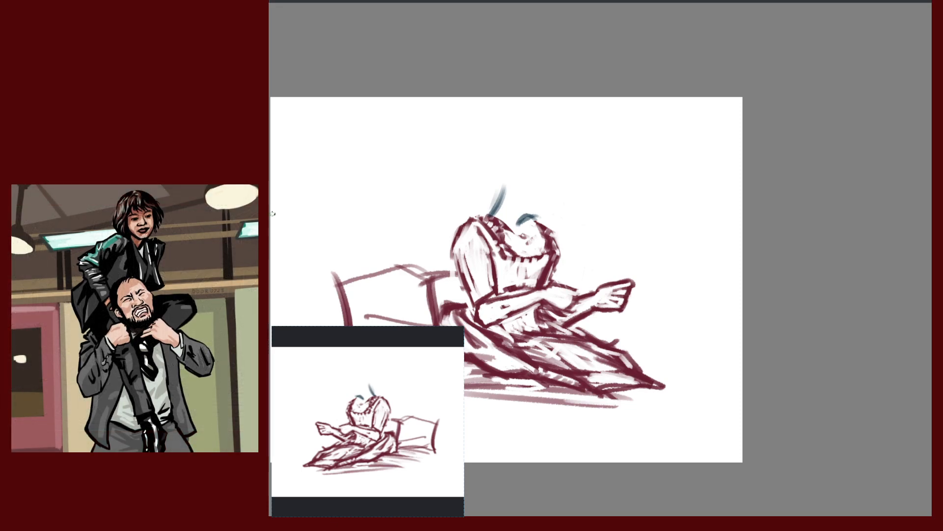
left_click_drag(767, 210, 894, 199)
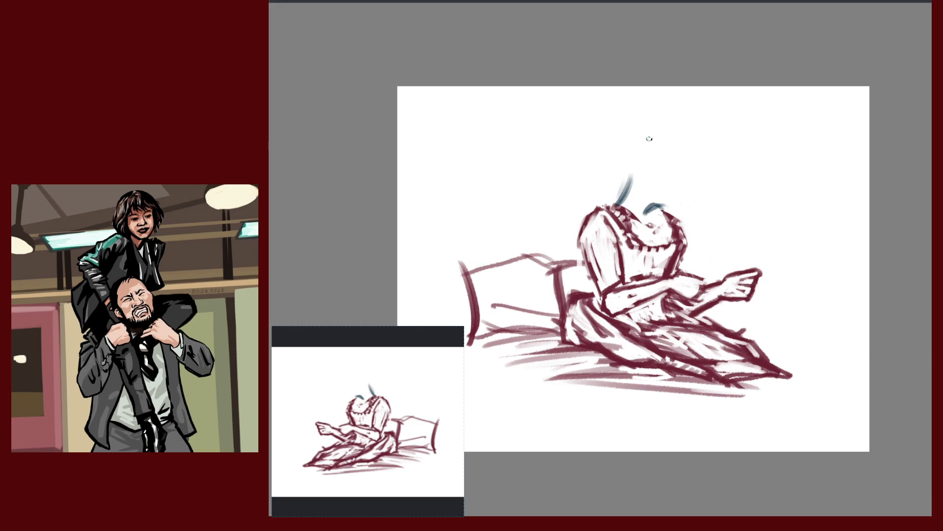
mouse_move(653, 141)
left_mouse_down()
mouse_move(680, 182)
mouse_move(651, 205)
mouse_move(624, 186)
mouse_move(661, 129)
mouse_move(685, 160)
left_mouse_up()
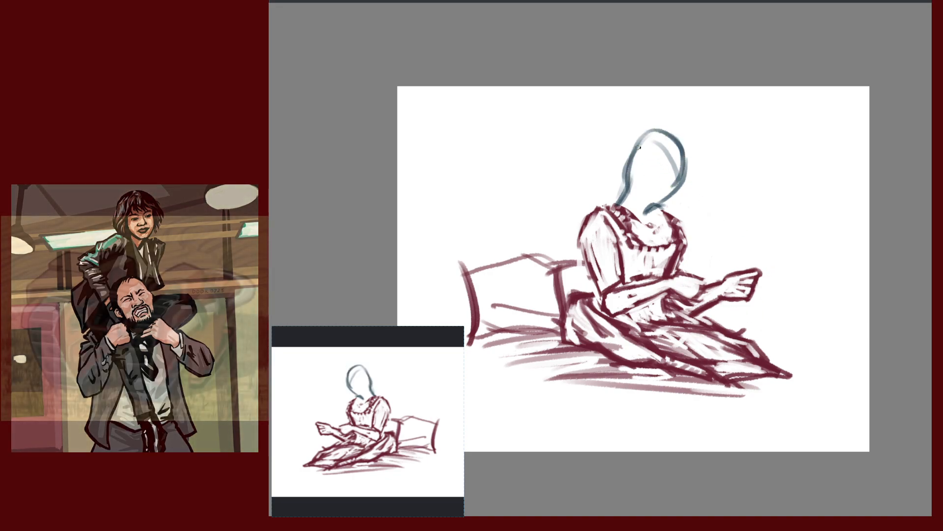
Draw the teal head's left and right contours down to the neck and chin
mouse_move(650, 131)
left_mouse_down()
mouse_move(615, 171)
mouse_move(624, 206)
mouse_move(637, 215)
left_mouse_up()
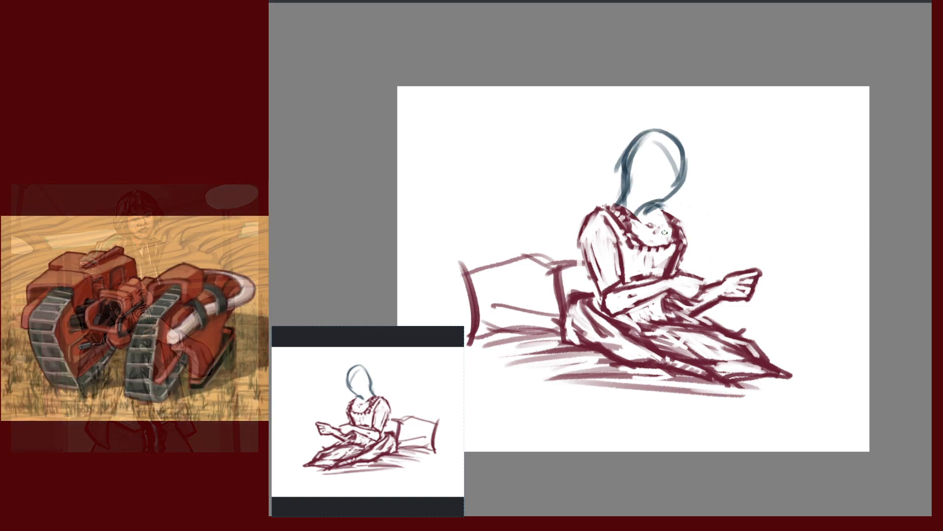
mouse_move(688, 159)
left_mouse_down()
mouse_move(674, 199)
mouse_move(639, 219)
mouse_move(670, 225)
left_mouse_up()
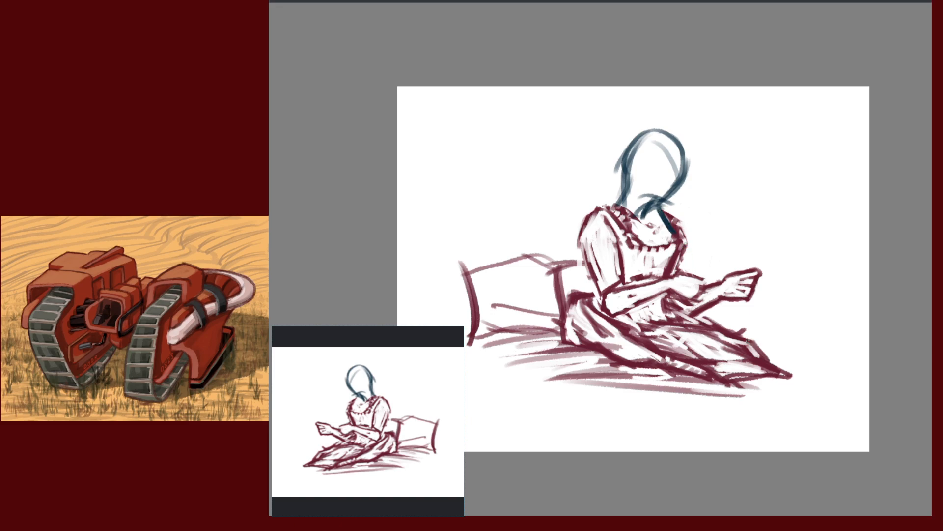
key("ctrl+z")
mouse_move(629, 148)
left_mouse_down()
mouse_move(654, 213)
mouse_move(647, 204)
left_mouse_up()
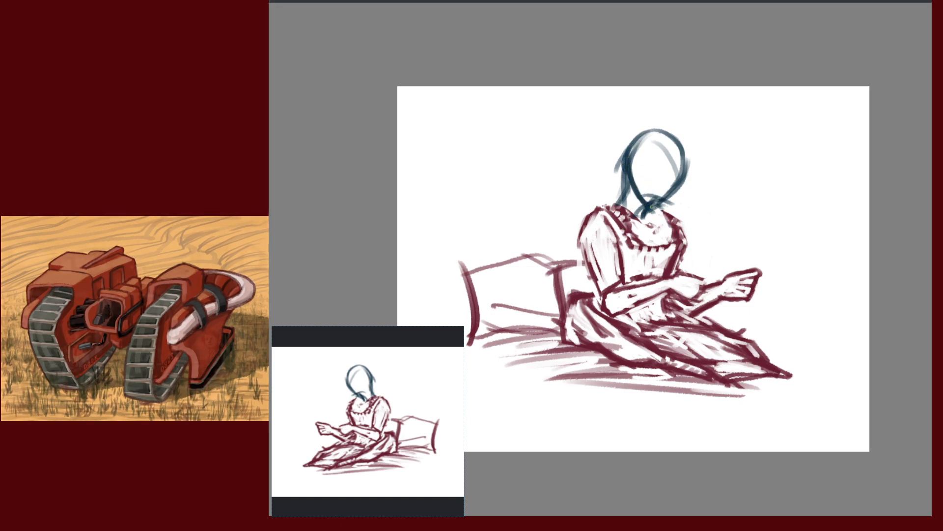
left_click_drag(631, 173, 653, 212)
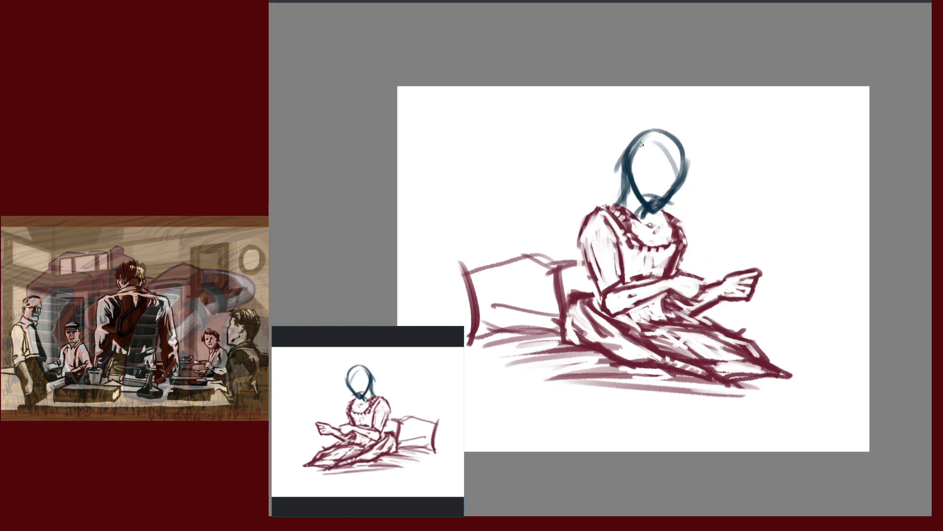
Add looping bun strokes, a peaked hairline, the head's right side and a facial mark
mouse_move(644, 123)
left_mouse_down()
mouse_move(623, 144)
mouse_move(650, 119)
left_mouse_up()
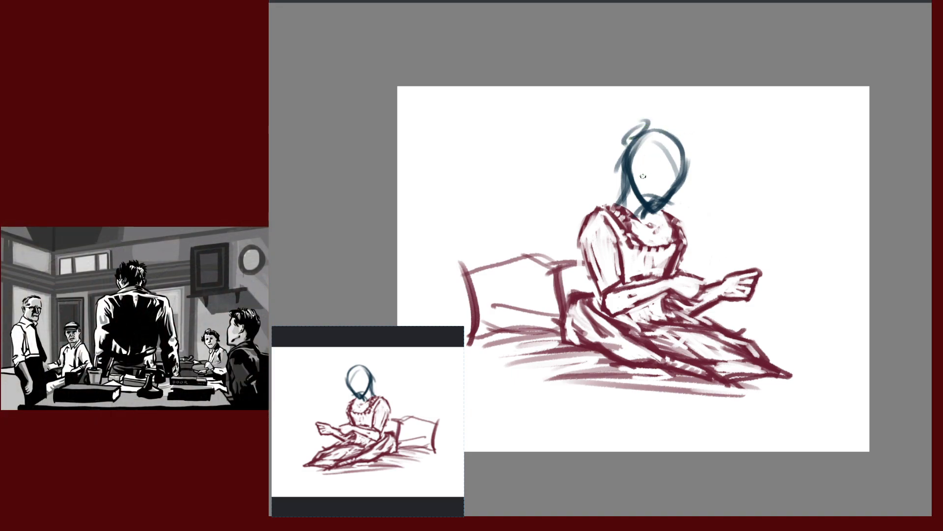
mouse_move(662, 145)
left_mouse_down()
mouse_move(667, 157)
mouse_move(648, 159)
left_mouse_up()
mouse_move(659, 127)
left_mouse_down()
mouse_move(687, 162)
mouse_move(677, 172)
left_mouse_up()
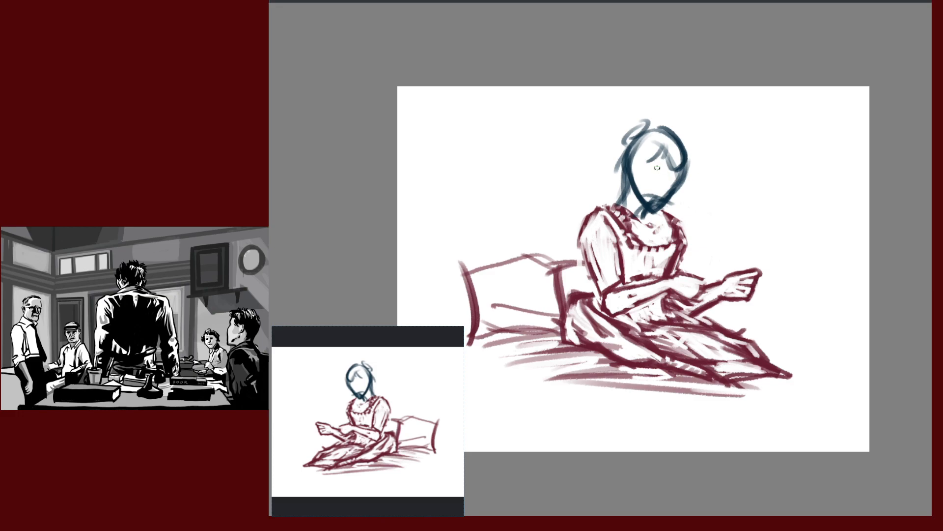
mouse_move(654, 168)
left_mouse_down()
mouse_move(687, 182)
mouse_move(650, 204)
left_mouse_up()
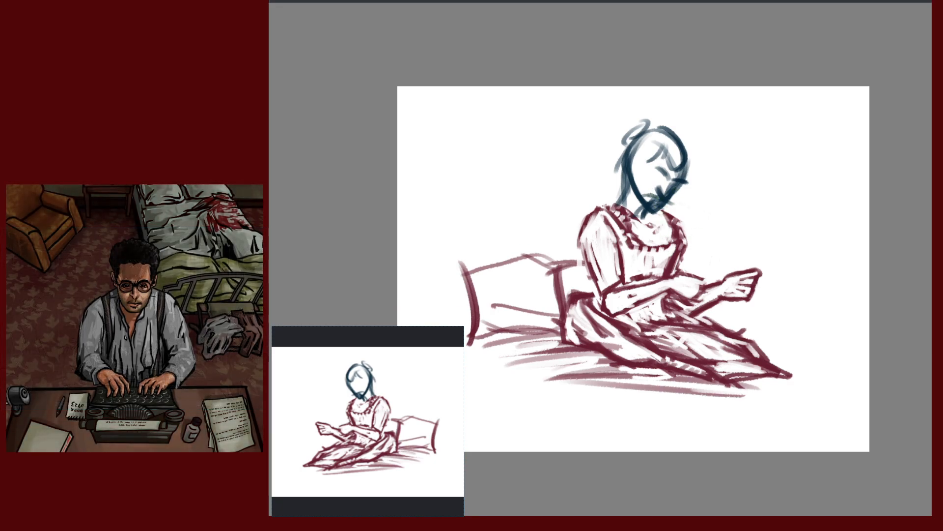
Add the downturned face's left jawline, build up the right side, and thicken hair on top
mouse_move(679, 180)
left_mouse_down()
mouse_move(686, 182)
mouse_move(671, 181)
left_mouse_up()
left_click_drag(629, 178, 645, 207)
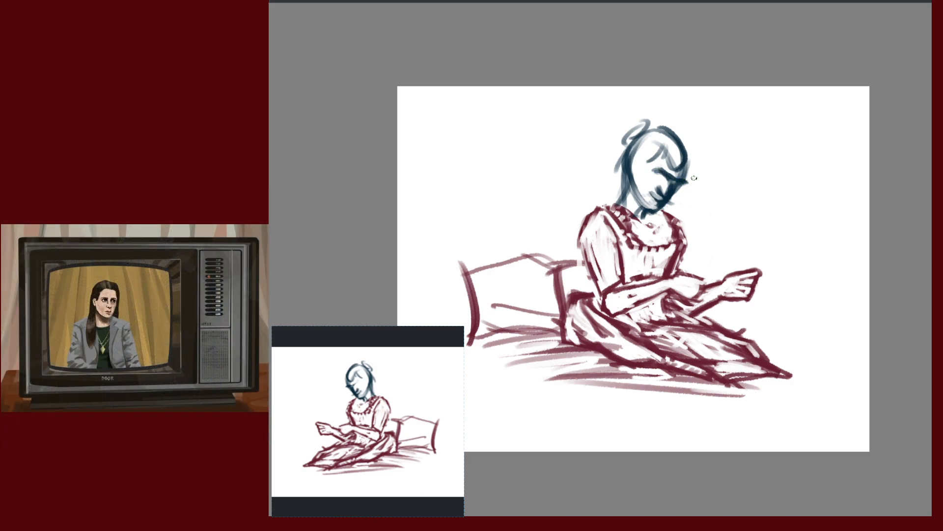
left_click_drag(690, 160, 679, 182)
left_click_drag(679, 140, 693, 172)
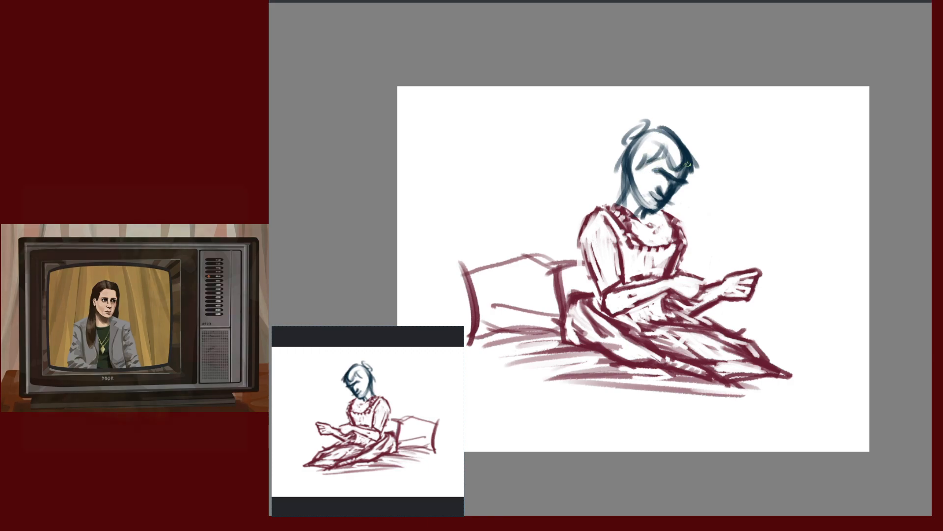
left_click_drag(674, 153, 669, 172)
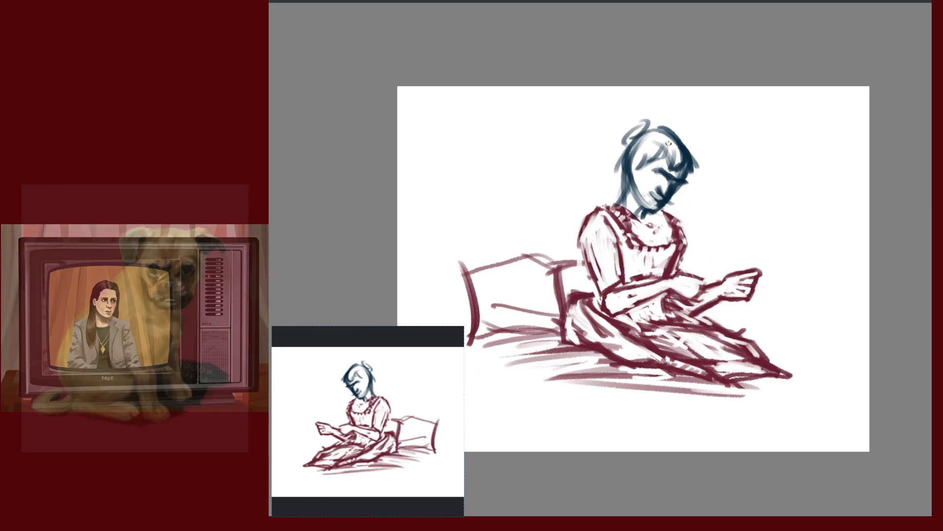
mouse_move(651, 129)
left_mouse_down()
mouse_move(686, 144)
mouse_move(616, 139)
mouse_move(623, 148)
left_mouse_up()
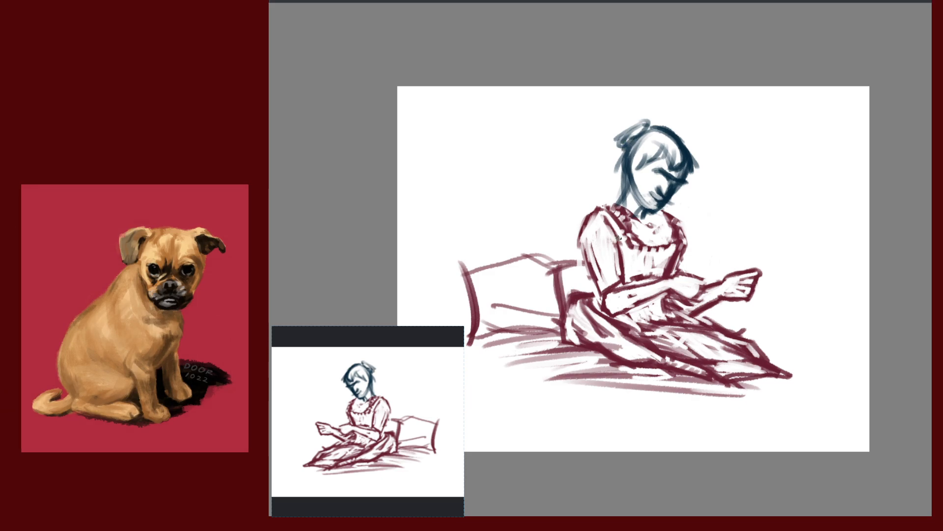
left_click_drag(681, 140, 693, 171)
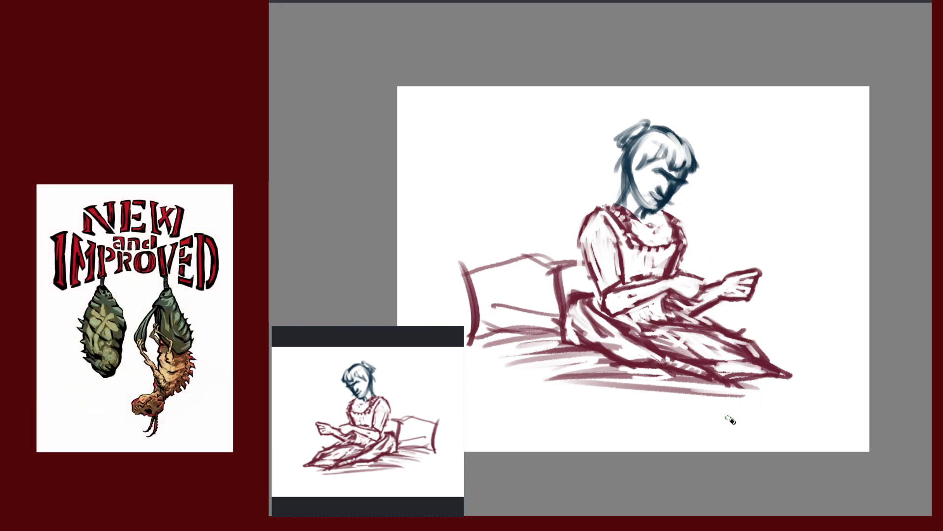
Flip the view with M repeatedly and compare the new teal head against the old red sketch
key("m")
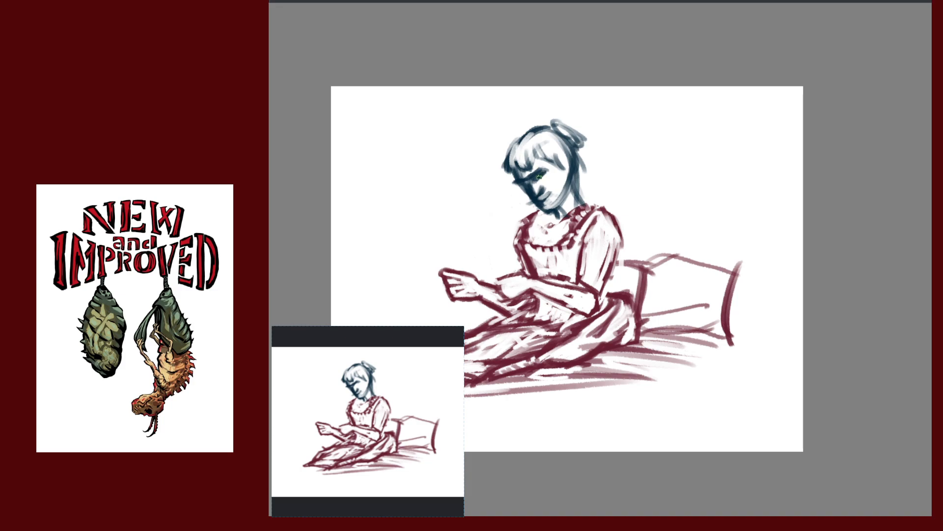
key("m")
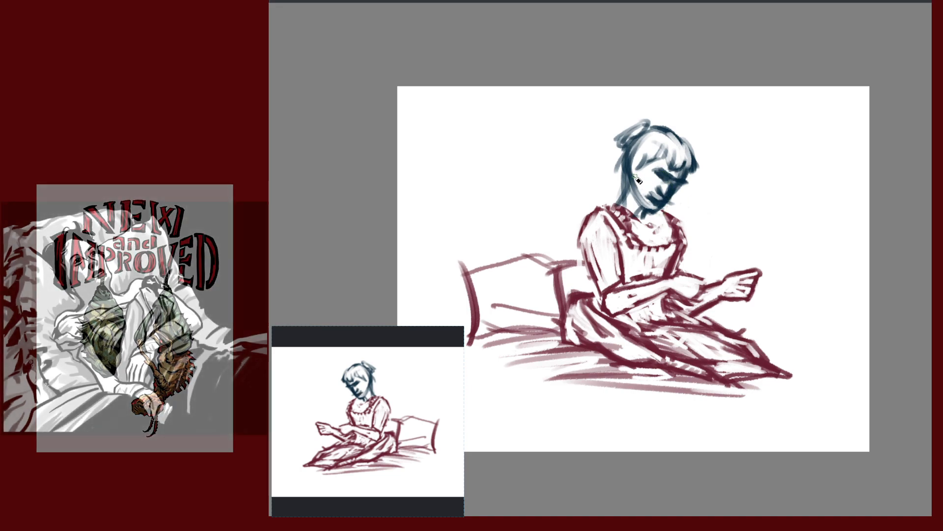
key("m")
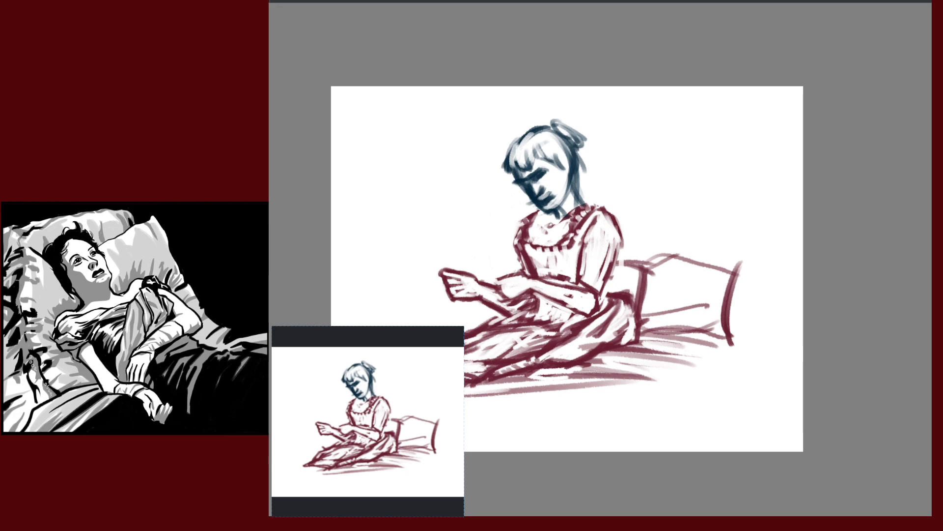
key("Delete")
key("ctrl+z")
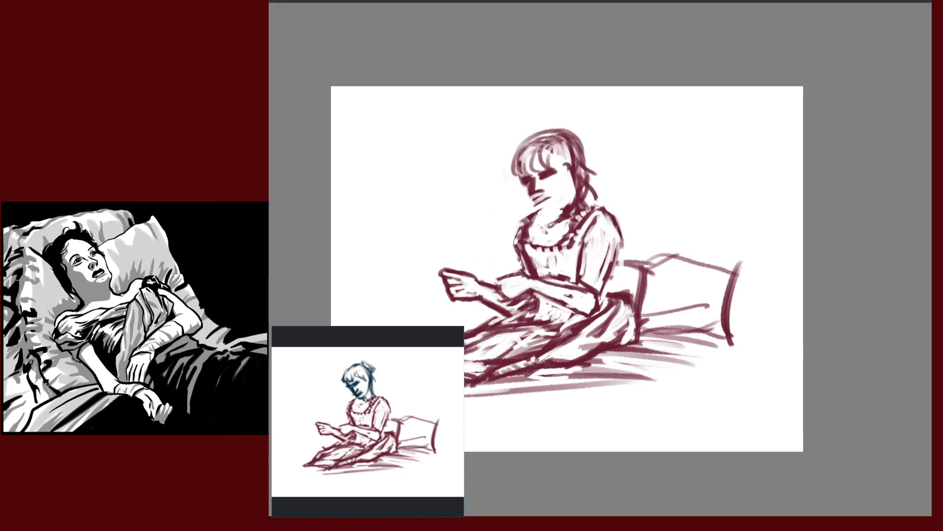
key("ctrl+shift+z")
key("ctrl+z")
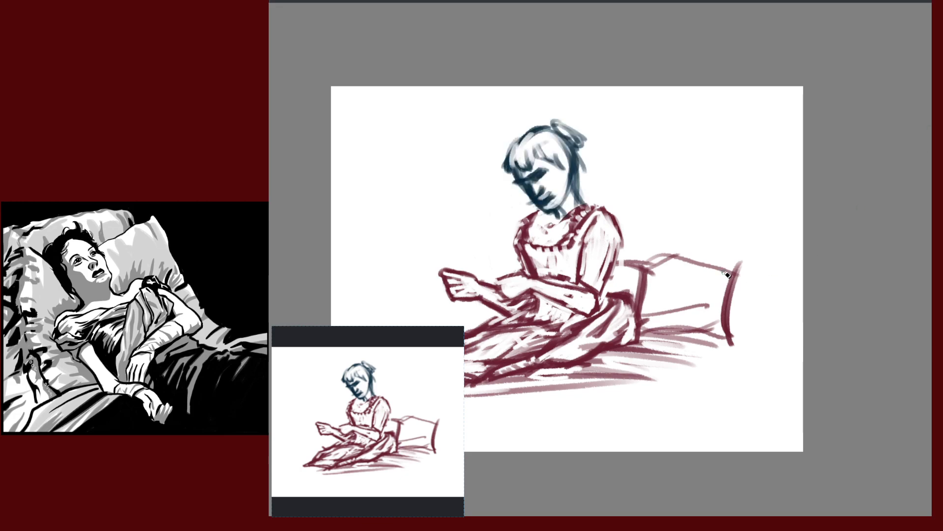
key("m")
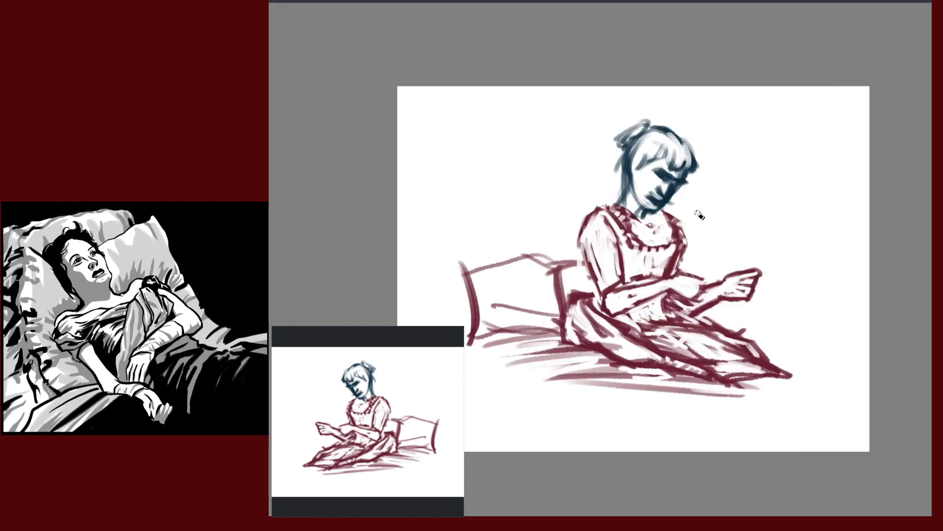
key("m")
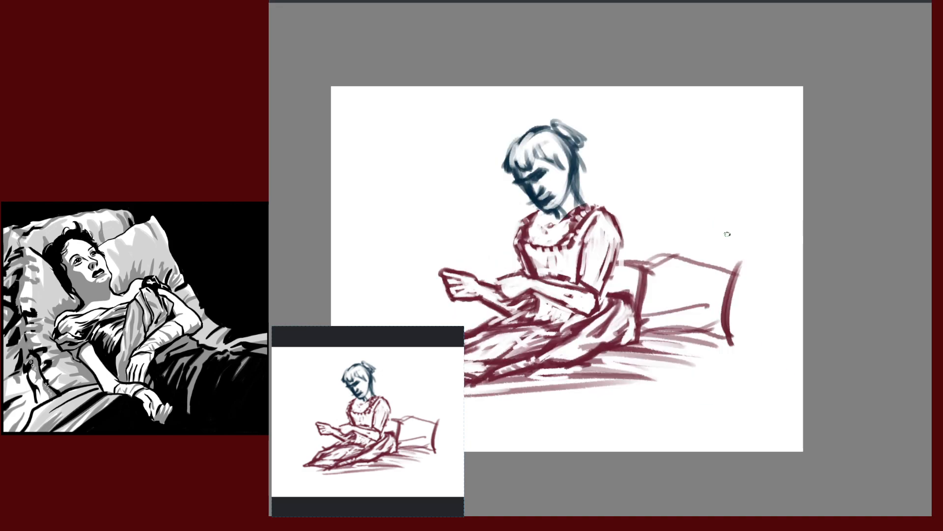
left_click_drag(695, 221, 791, 215)
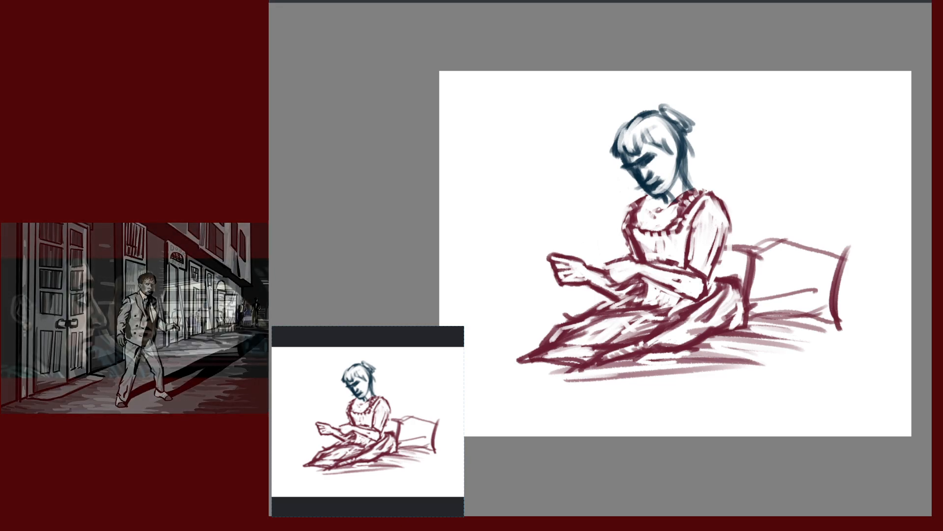
key("m")
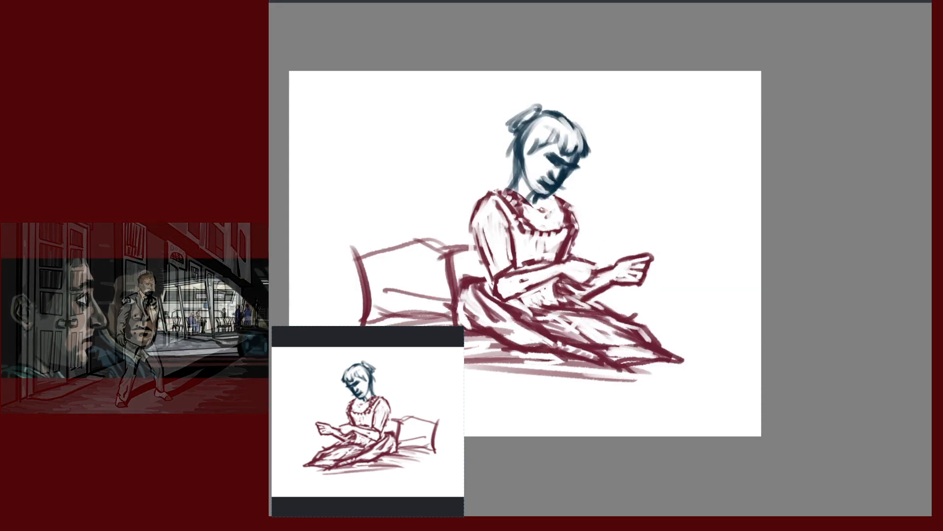
key("m")
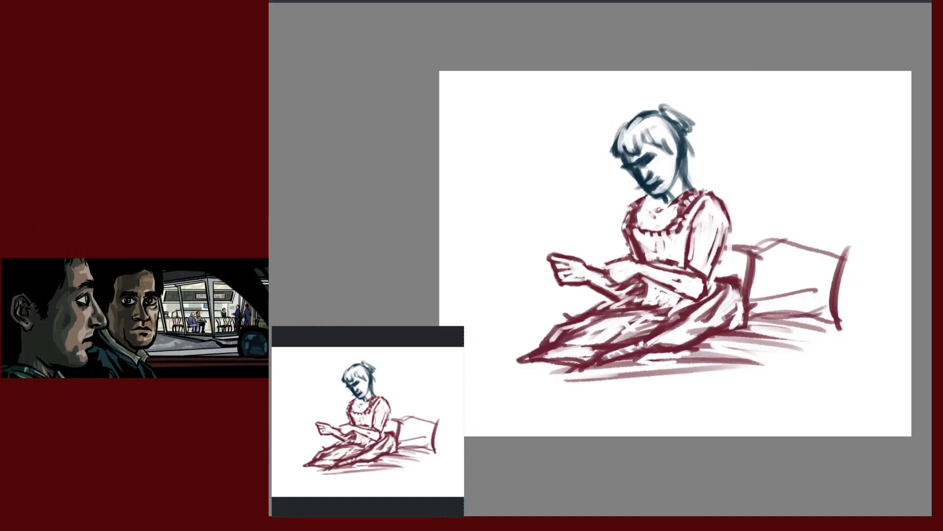
Transform the teal head: slightly rescale, tilt clockwise, lower onto the neck and nudge left
key("ctrl+t")
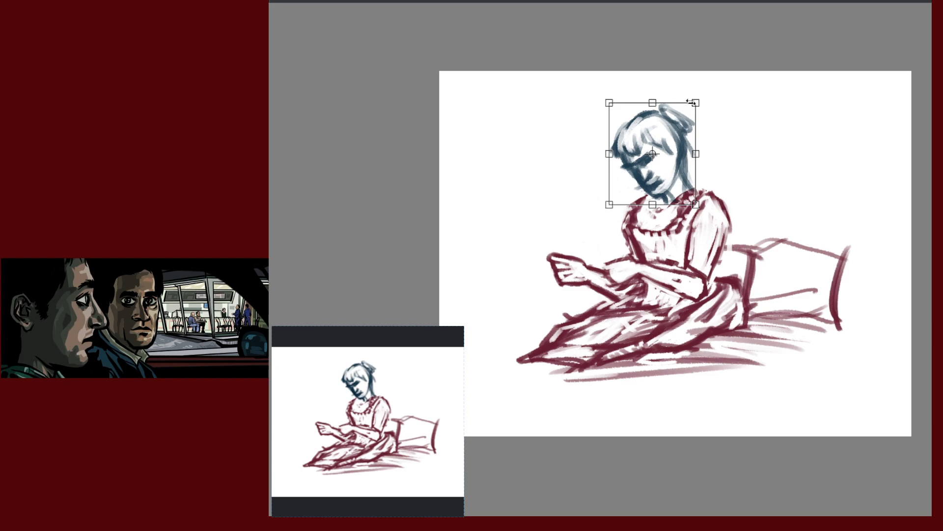
left_click_drag(693, 102, 690, 108)
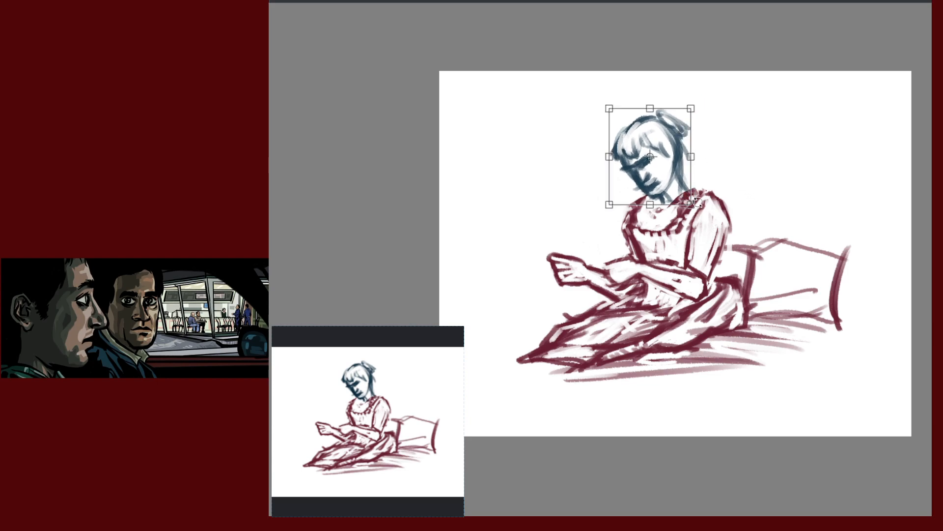
left_click_drag(690, 105, 696, 102)
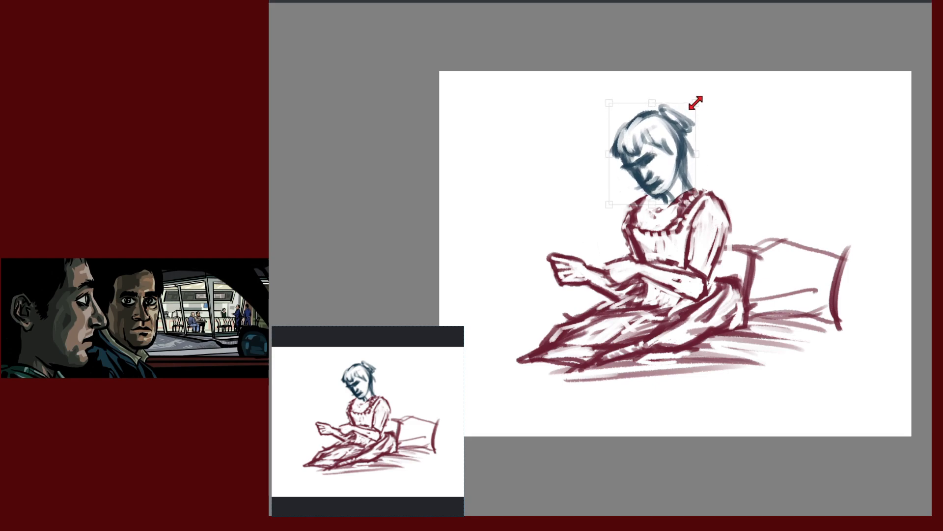
left_click_drag(748, 176, 747, 184)
left_click_drag(678, 189, 672, 186)
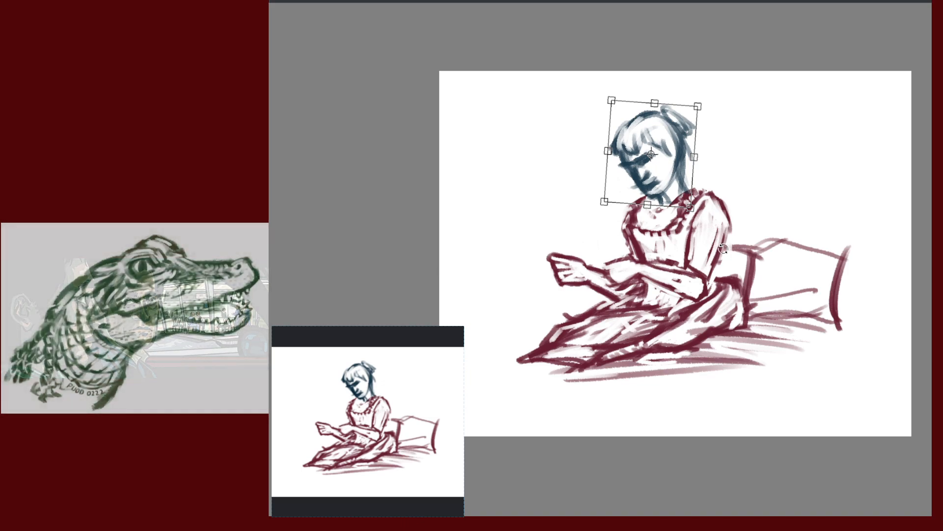
left_click_drag(694, 156, 698, 158)
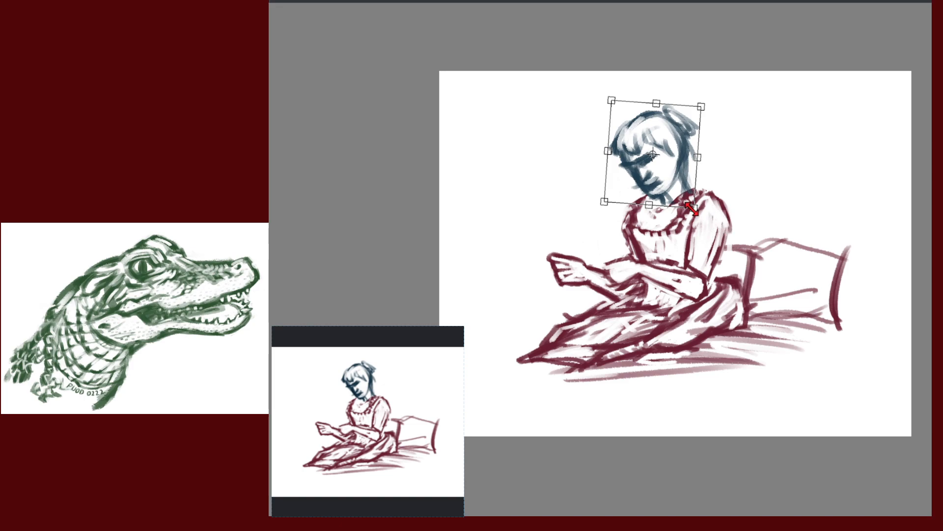
left_click_drag(669, 185, 665, 185)
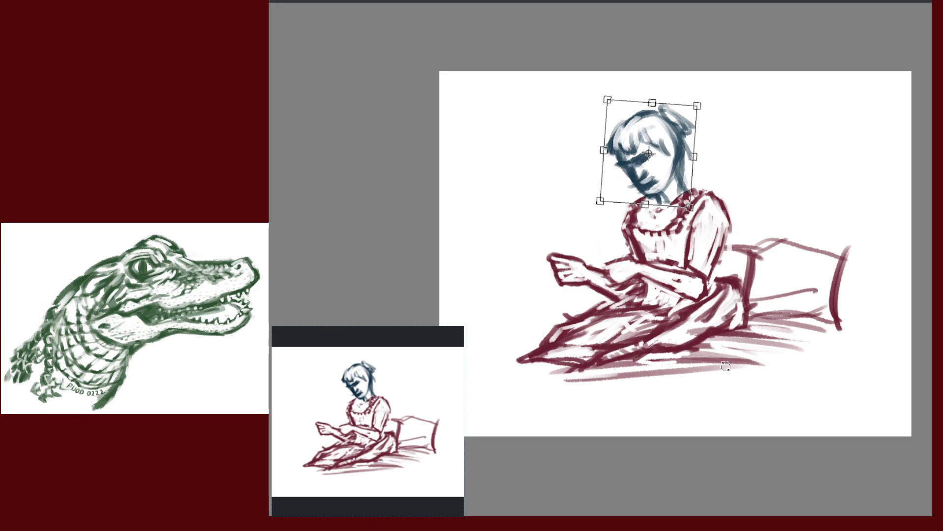
key("Return")
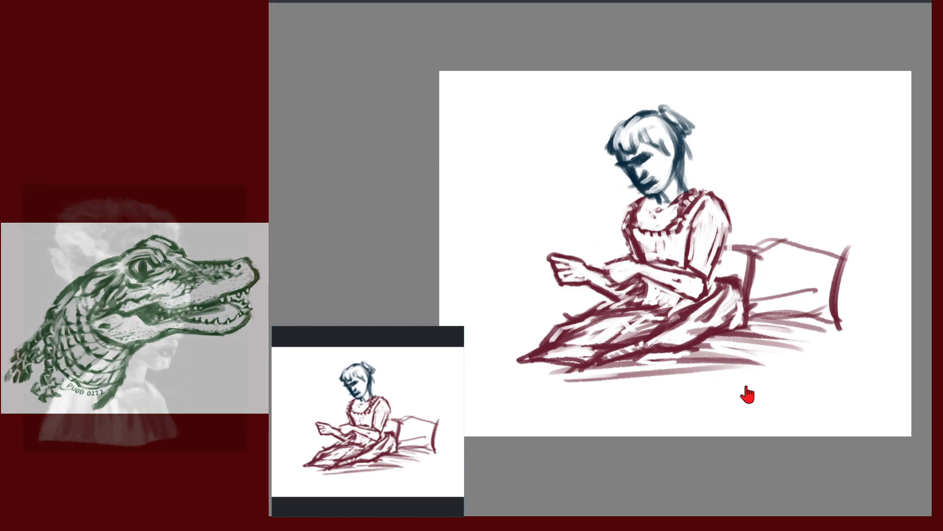
key("ctrl+z")
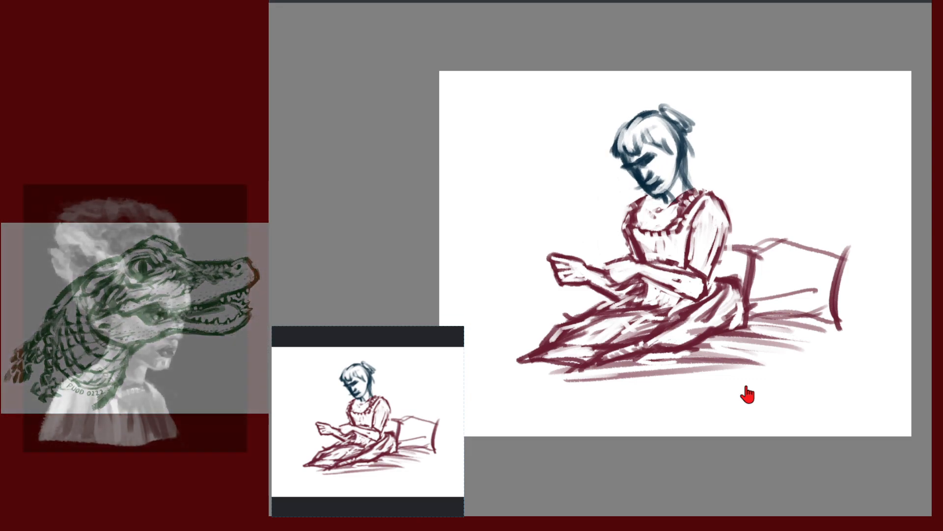
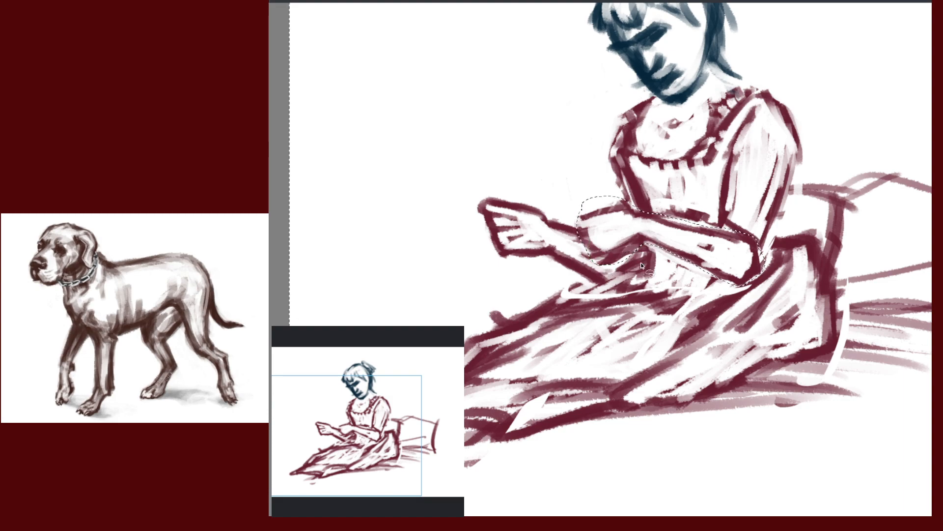
Lasso around the sketched forearm with a freehand selection and enter Transform mode with Ctrl+T
mouse_move(652, 228)
left_mouse_down()
mouse_move(668, 251)
mouse_move(732, 280)
mouse_move(749, 279)
mouse_move(761, 261)
mouse_move(743, 285)
mouse_move(761, 239)
left_mouse_up()
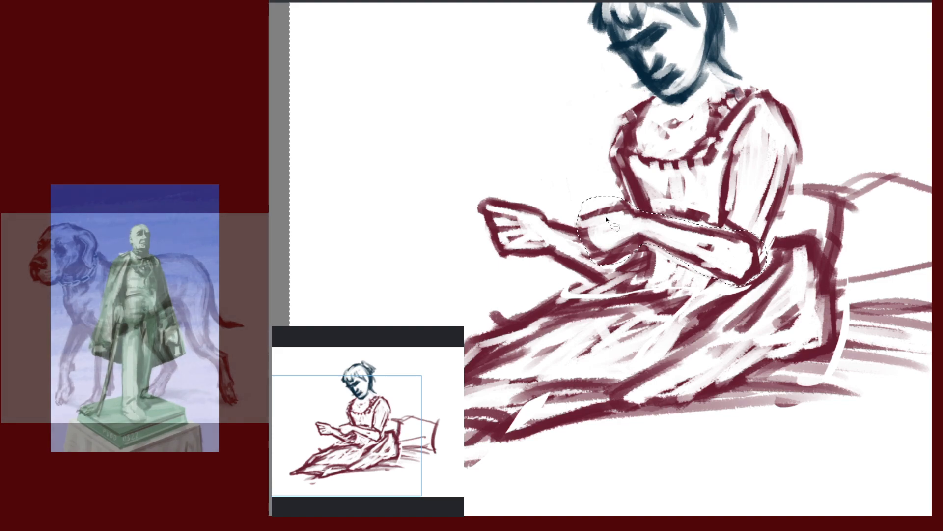
left_click_drag(608, 204, 678, 242)
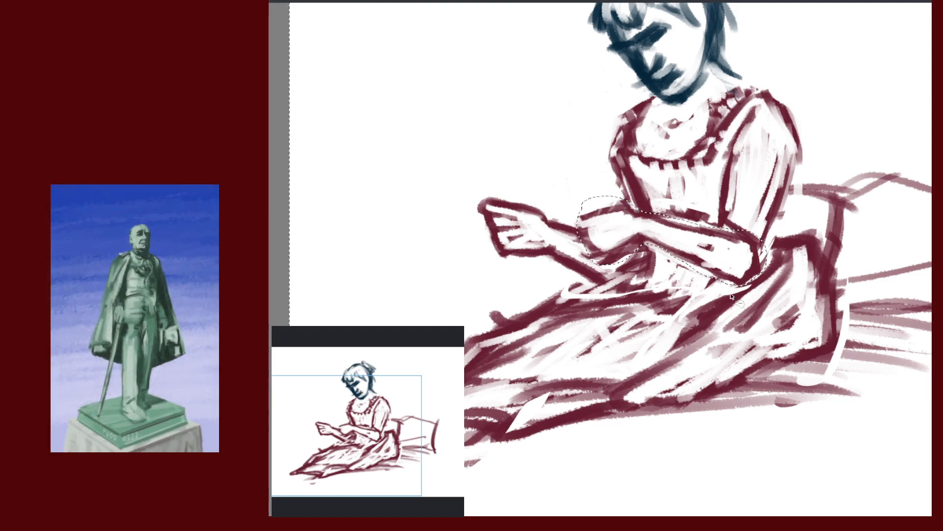
key("ctrl+t")
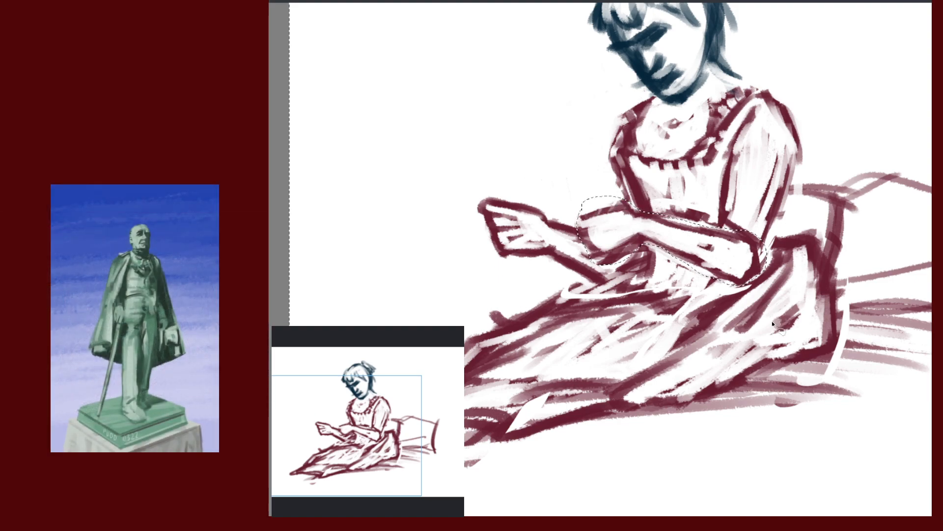
Apply the forearm transform and clear the selection
scroll(838, 349, "down", 5)
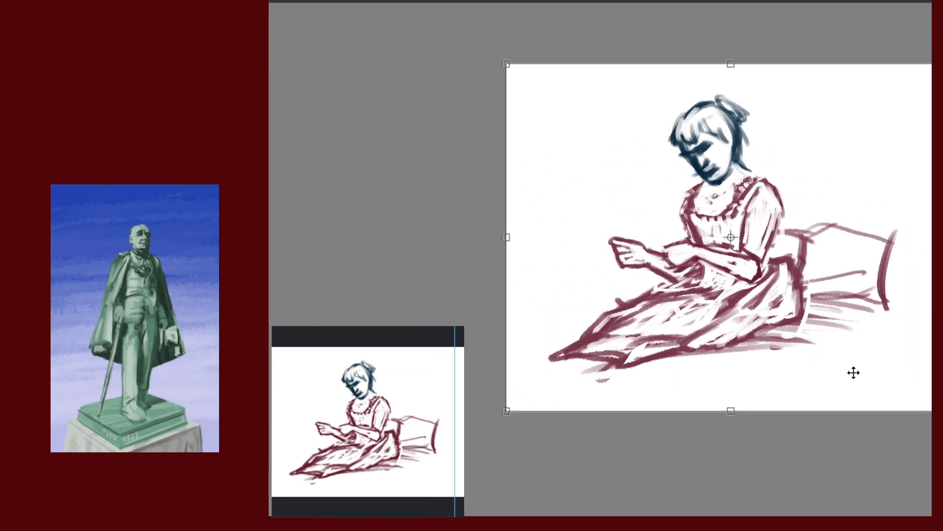
key("Return")
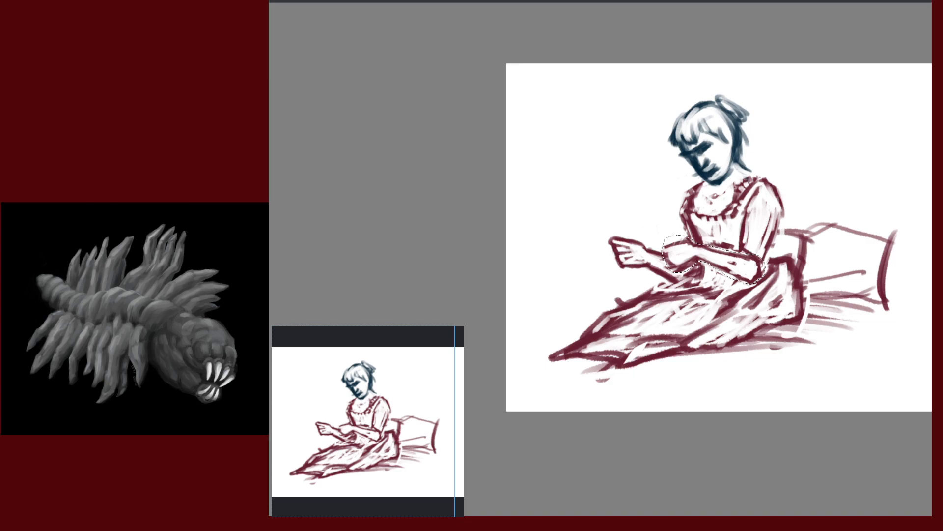
key("ctrl+t")
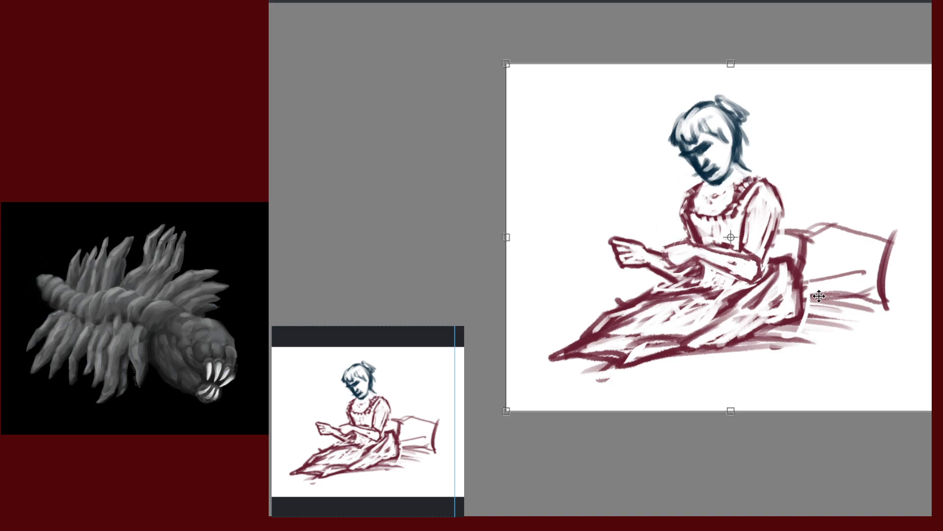
key("Return")
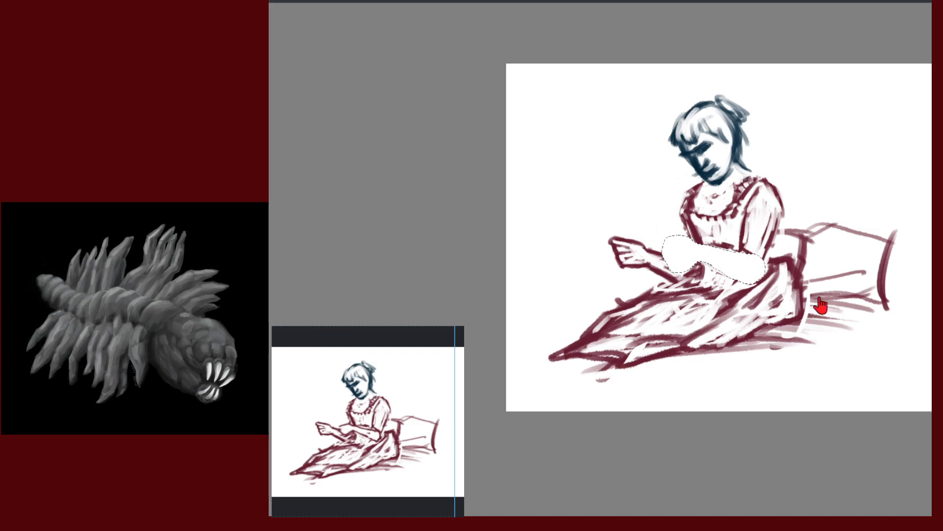
key("ctrl+shift+i")
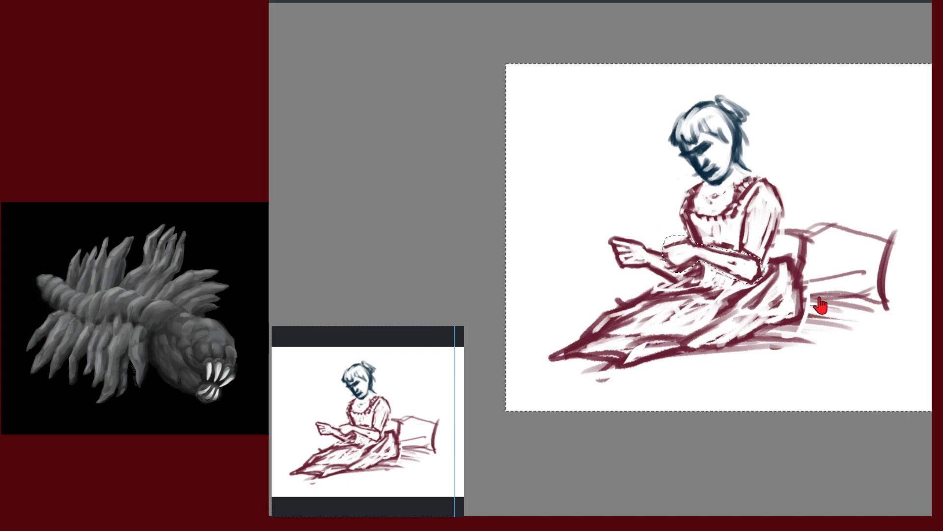
key("ctrl+d")
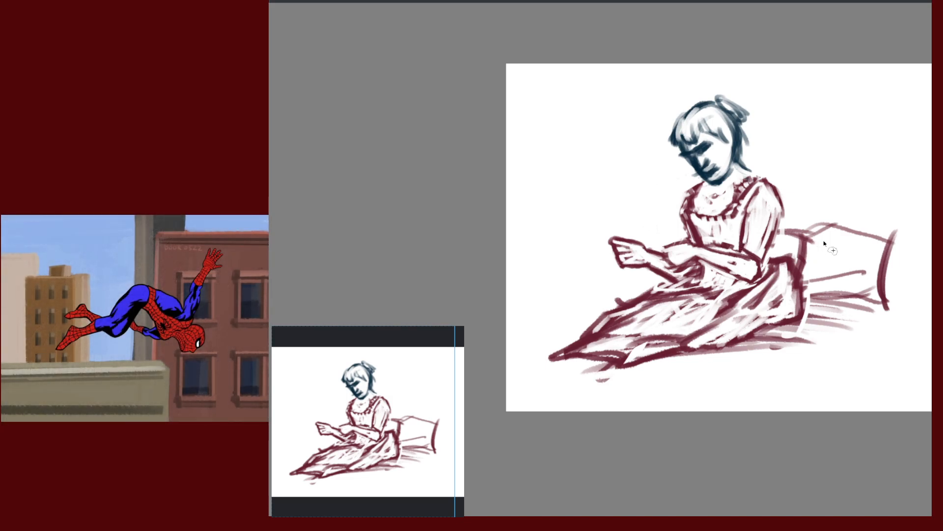
Zoom in on the wrist and begin lassoing the forearm from there
left_click_drag(833, 249, 835, 230)
left_click_drag(818, 289, 814, 278)
left_click_drag(822, 272, 824, 265)
mouse_move(592, 253)
left_mouse_down()
mouse_move(613, 283)
mouse_move(636, 275)
mouse_move(731, 299)
mouse_move(732, 267)
mouse_move(625, 238)
mouse_move(600, 241)
left_mouse_up()
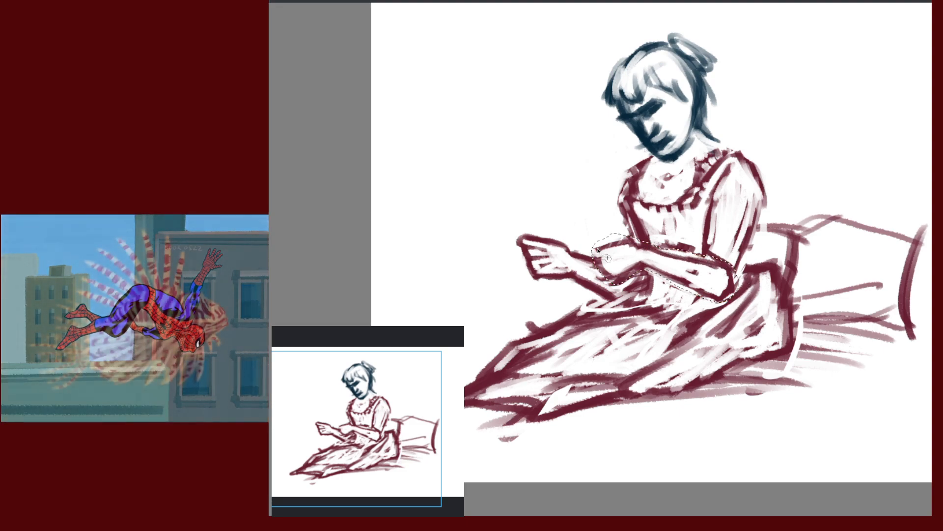
Close the forearm lasso, enlarge the forearm slightly and shift it into place
left_click_drag(823, 319, 799, 276)
left_click(799, 276, "alt")
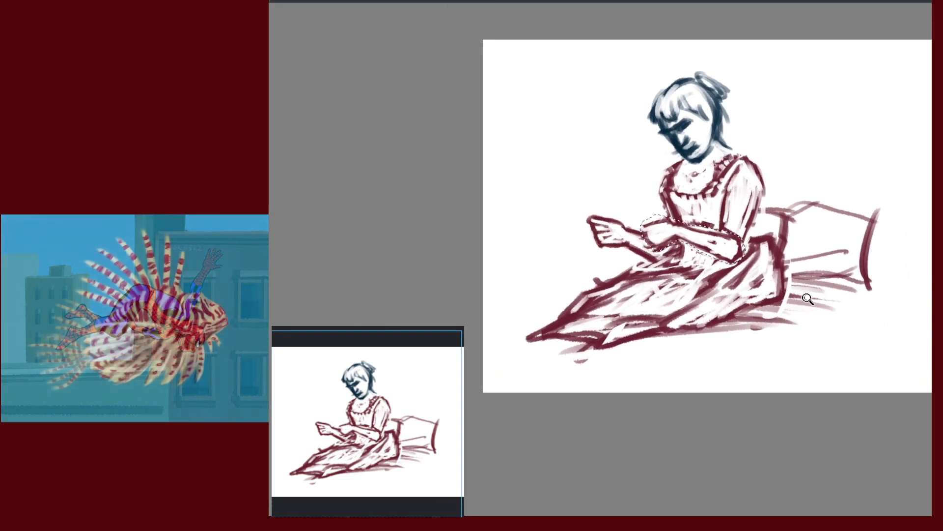
key("ctrl+t")
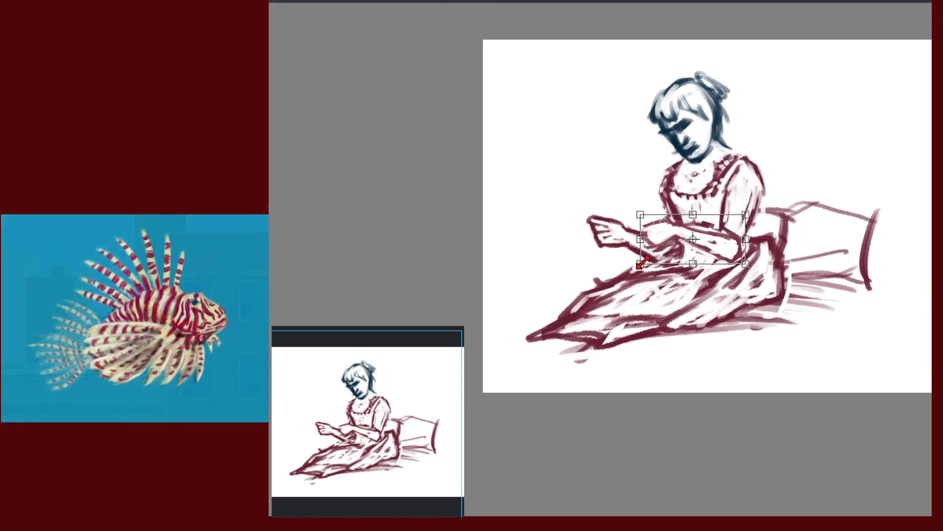
left_click_drag(641, 264, 632, 269)
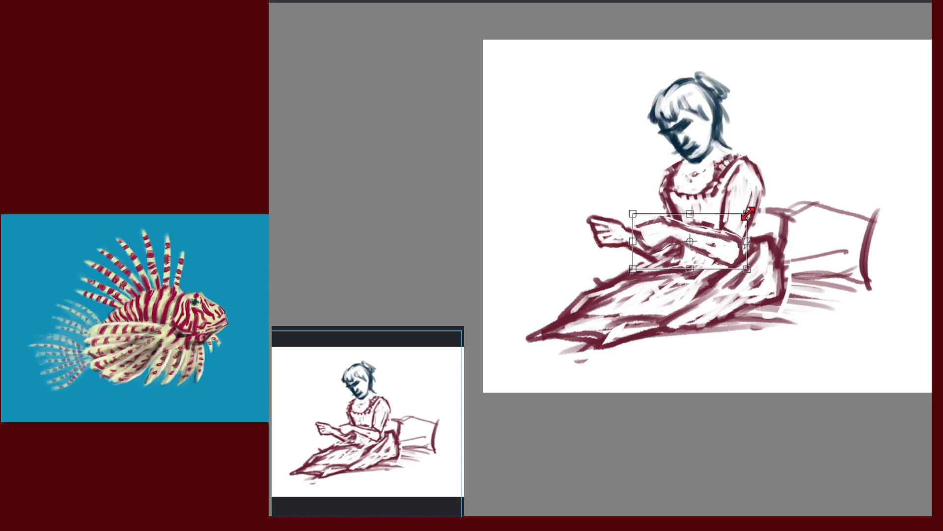
left_click_drag(721, 246, 717, 248)
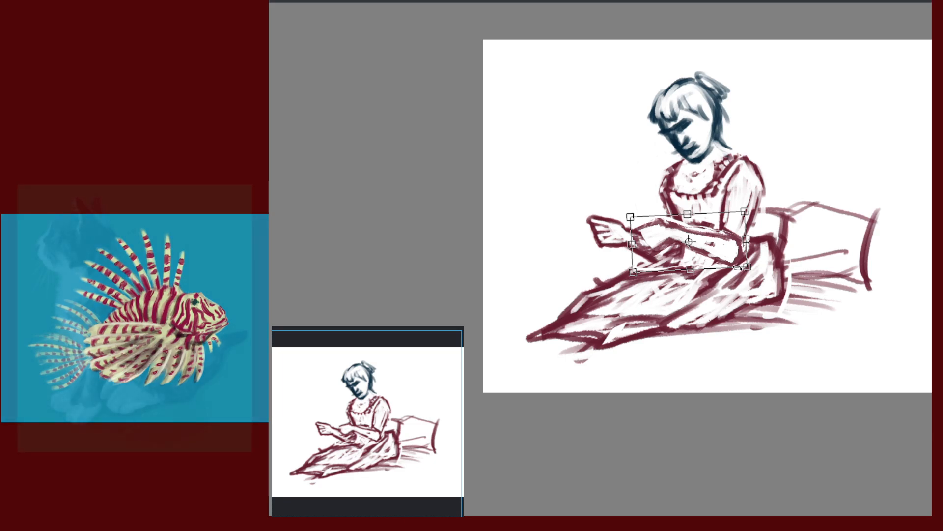
key("Return")
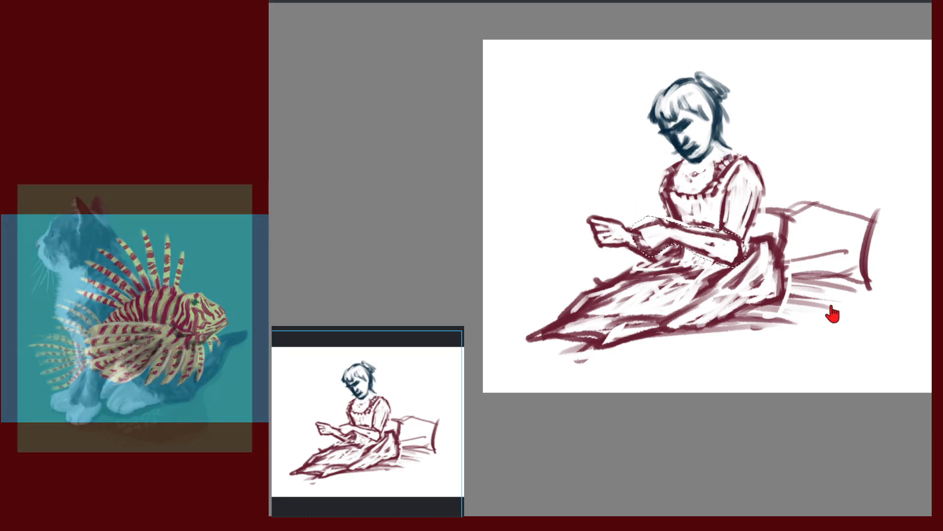
Drop the forearm selection, undoing an accidental delete of the forearm first
key("Delete")
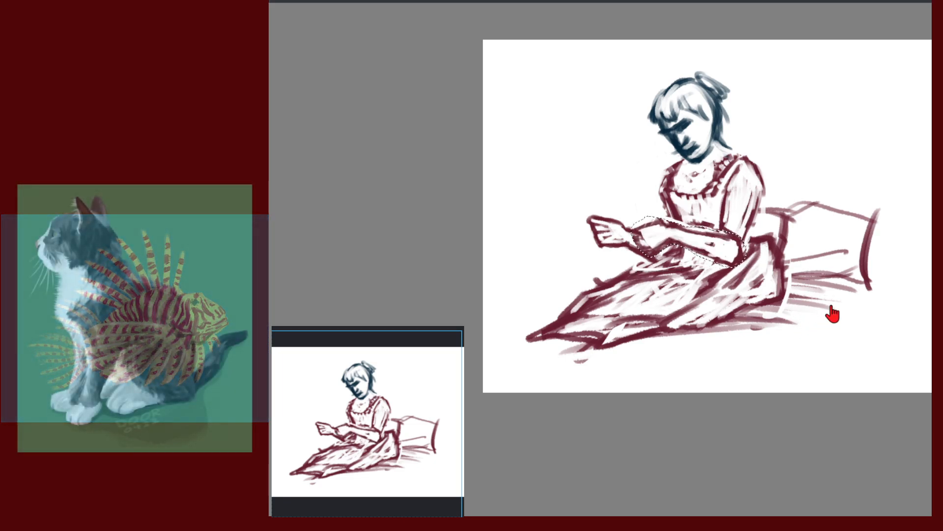
key("ctrl+z")
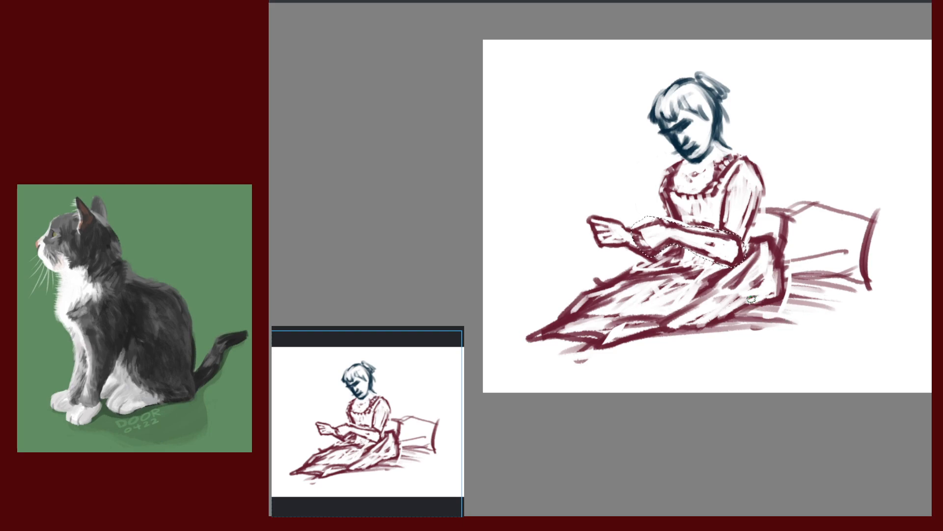
key("ctrl+shift+a")
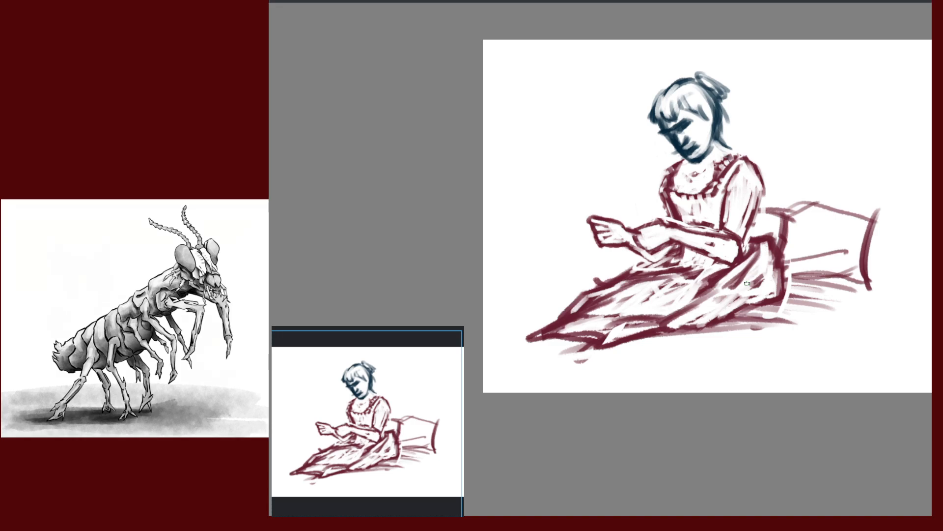
Lengthen the skirt's lower-left tip with extra strokes
left_click_drag(812, 329, 875, 216)
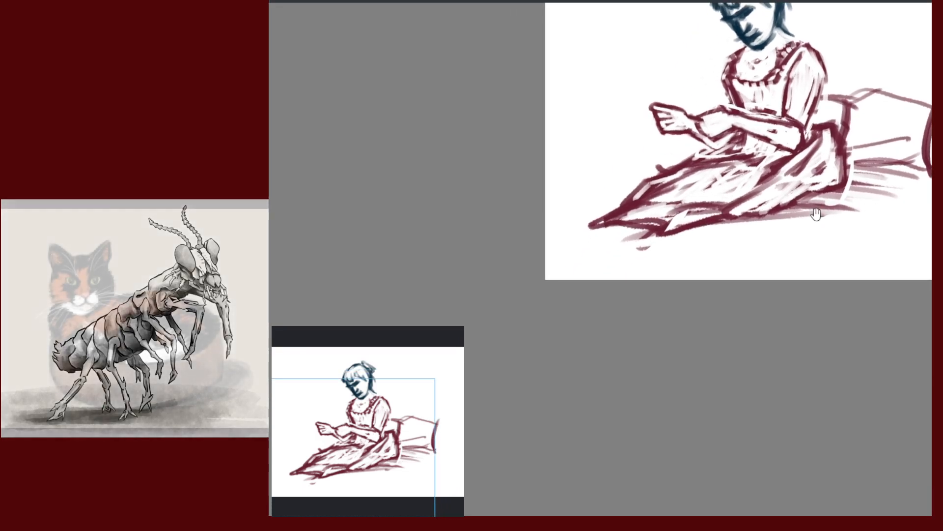
left_click_drag(611, 227, 564, 250)
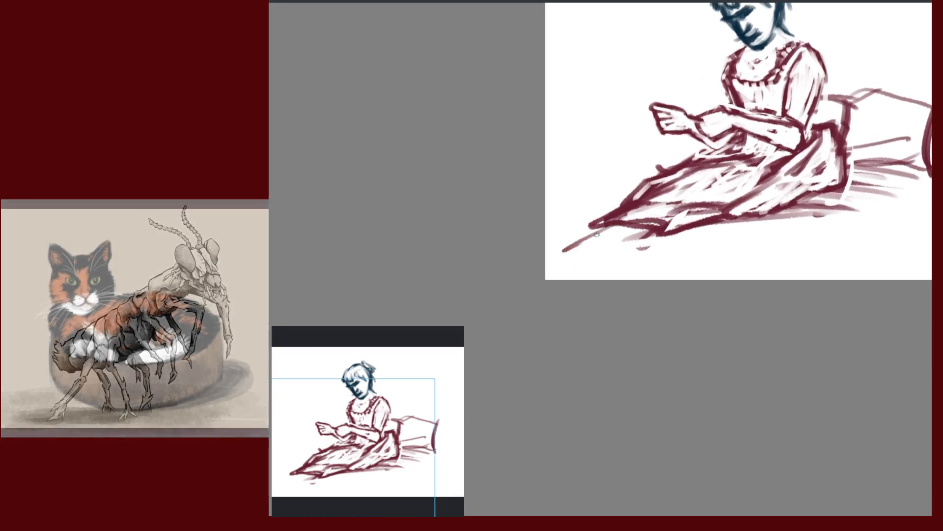
mouse_move(823, 317)
left_mouse_down()
mouse_move(714, 352)
mouse_move(619, 365)
left_mouse_up()
Scale the whole sketch down and move it up and right on the page
left_click_drag(720, 311, 760, 361)
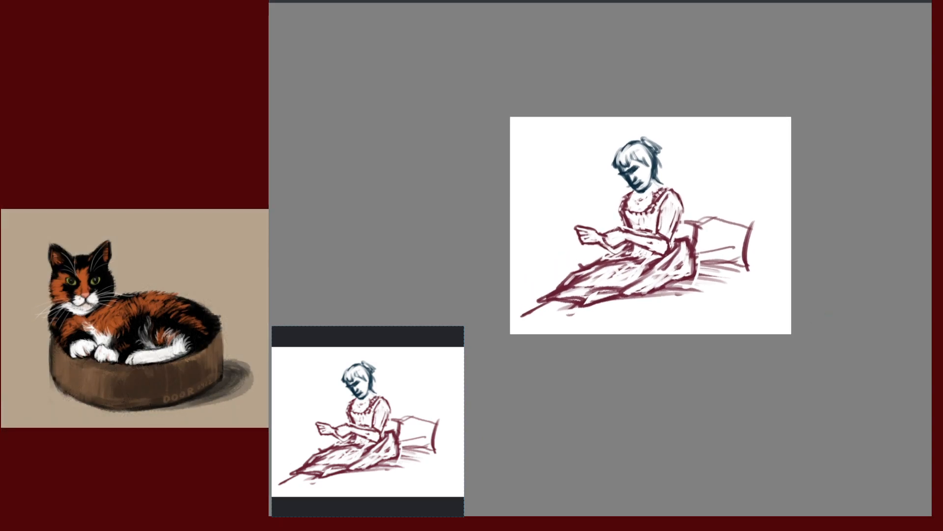
key("ctrl+t")
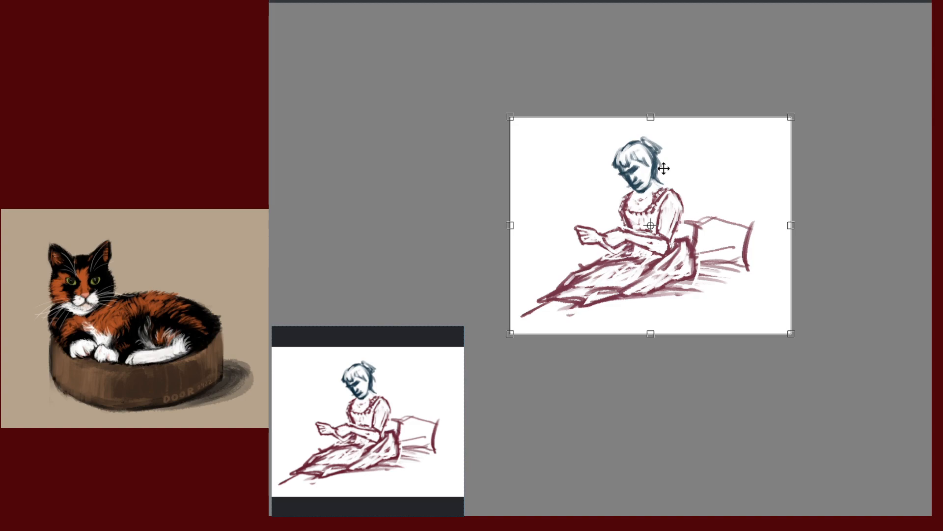
left_click_drag(509, 116, 566, 121)
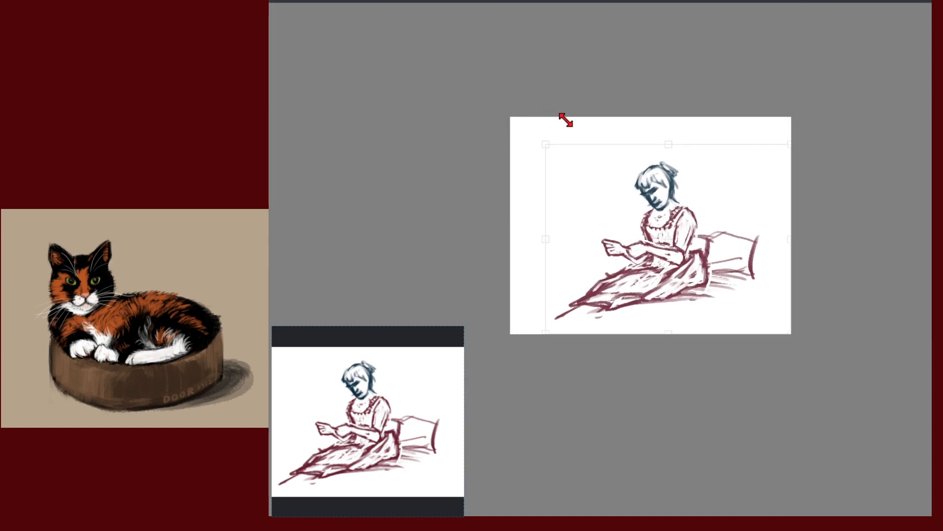
mouse_move(719, 281)
left_mouse_down()
mouse_move(723, 264)
mouse_move(735, 259)
mouse_move(741, 274)
mouse_move(730, 281)
left_mouse_up()
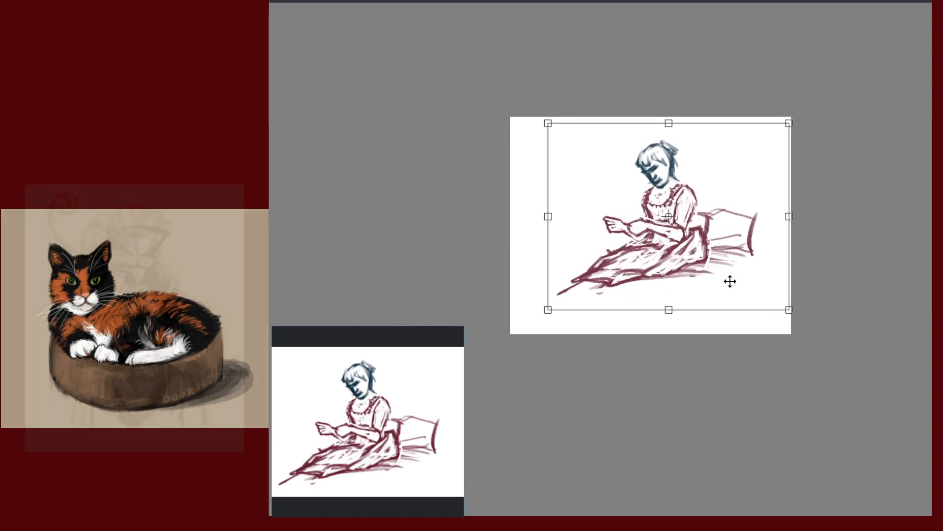
key("Return")
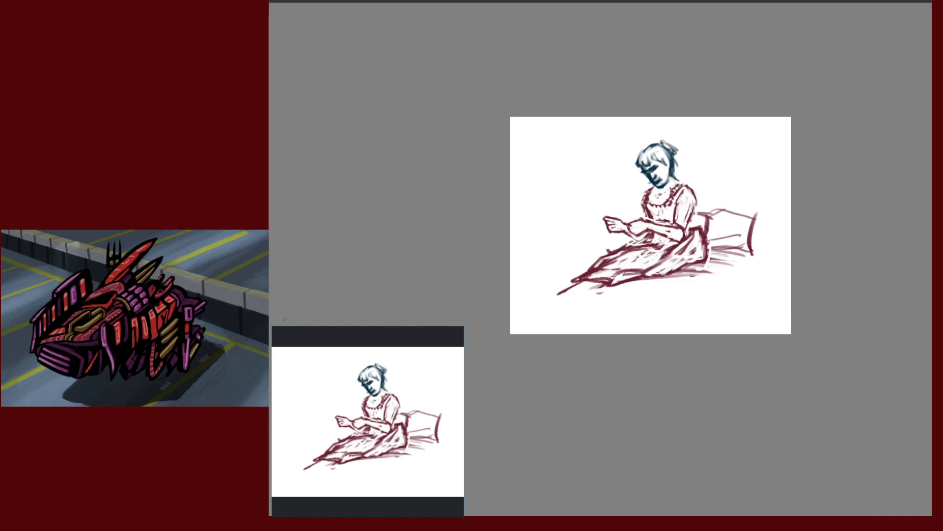
Zoom in closer on the seated figure
left_click_drag(737, 198, 759, 156)
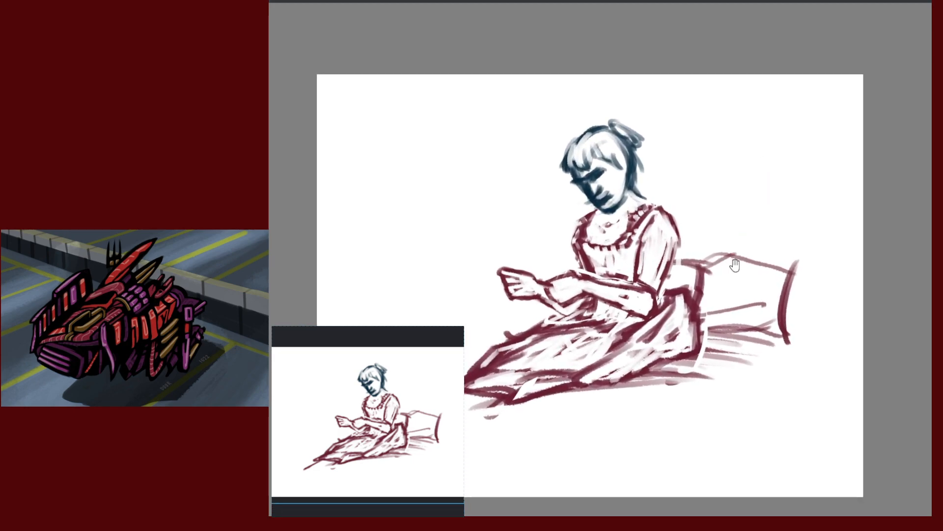
left_click_drag(735, 272, 783, 209)
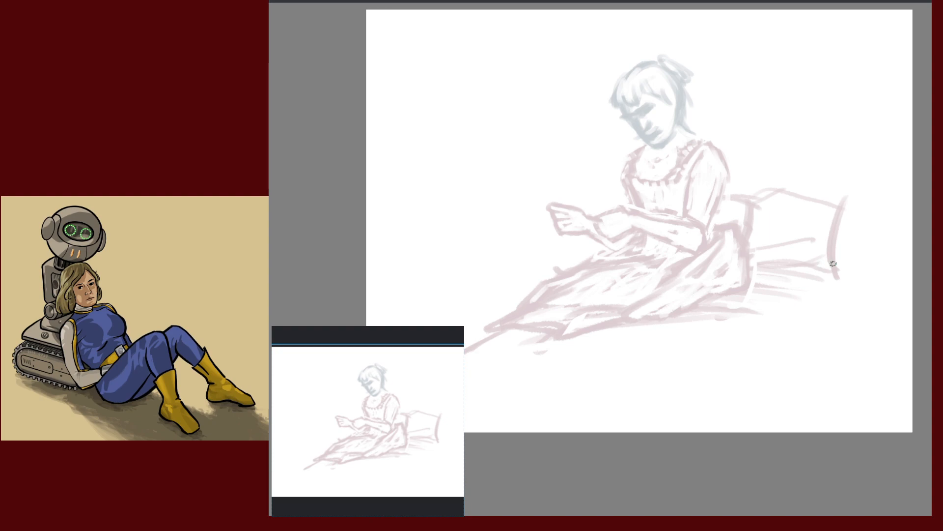
Pick the inking brush preset from the quick palette and zoom in on the upper body
right_click(665, 267)
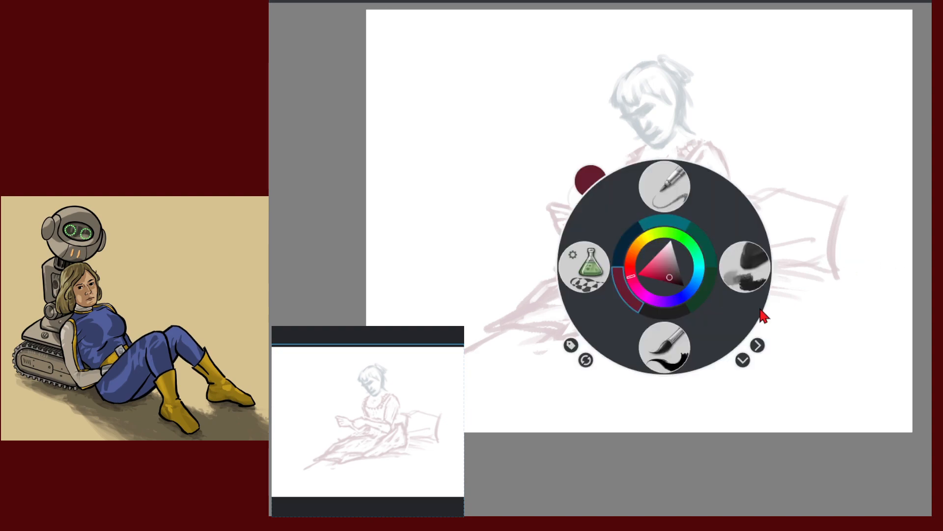
left_click(669, 355)
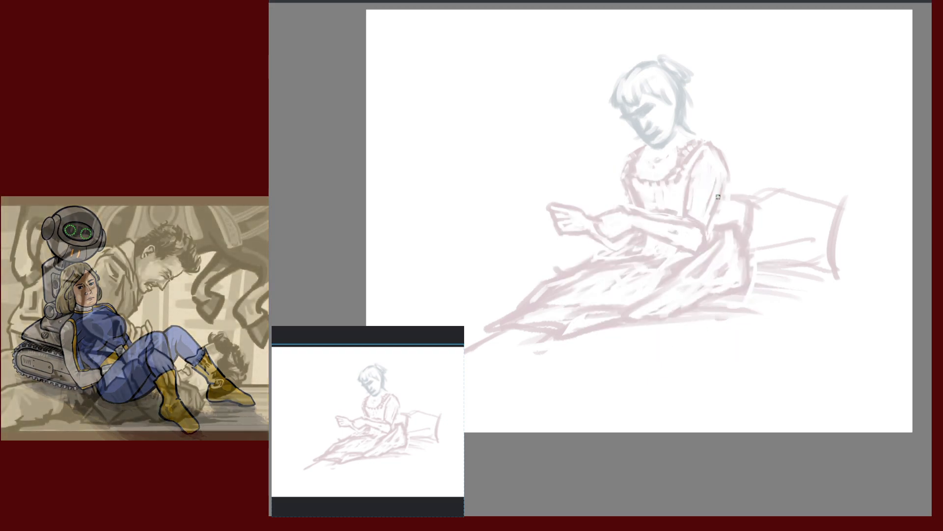
scroll(763, 177, "up", 2)
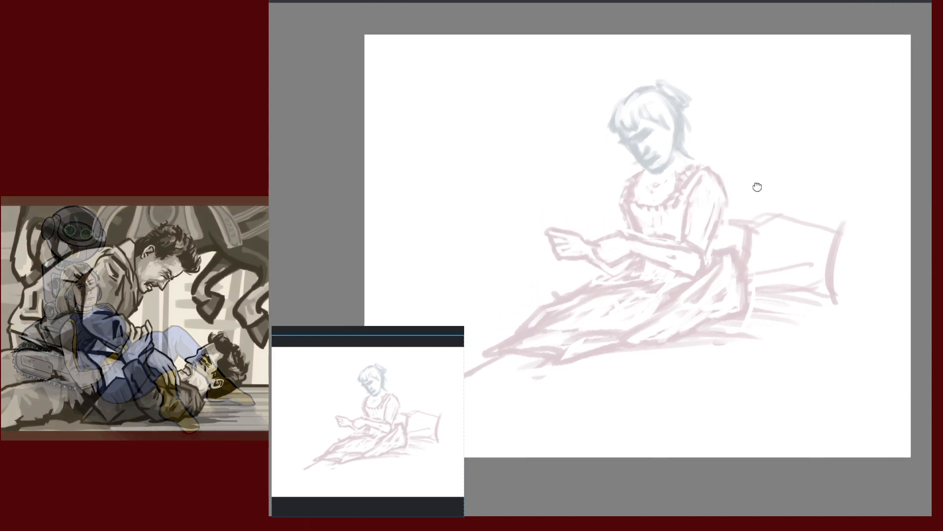
mouse_move(755, 242)
left_mouse_down()
mouse_move(764, 255)
mouse_move(764, 192)
mouse_move(798, 211)
mouse_move(775, 192)
left_mouse_up()
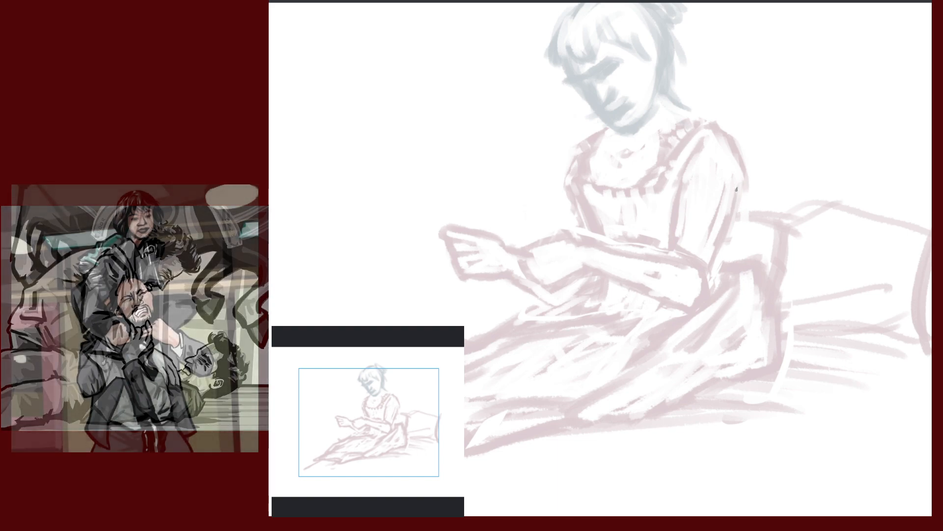
Ink a bold line down the back of the sleeve, discarding an earlier back stroke and test scribble
left_click_drag(736, 188, 717, 251)
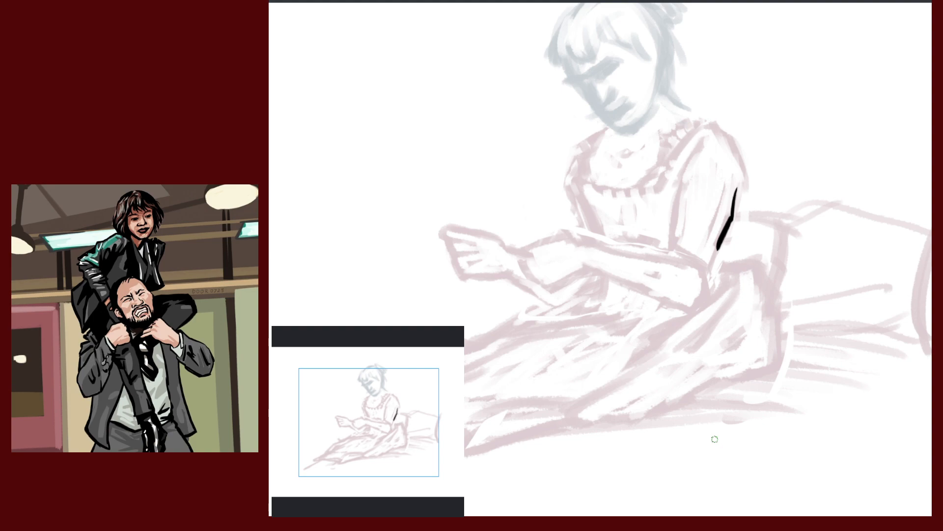
key("ctrl+z")
key("ctrl+z")
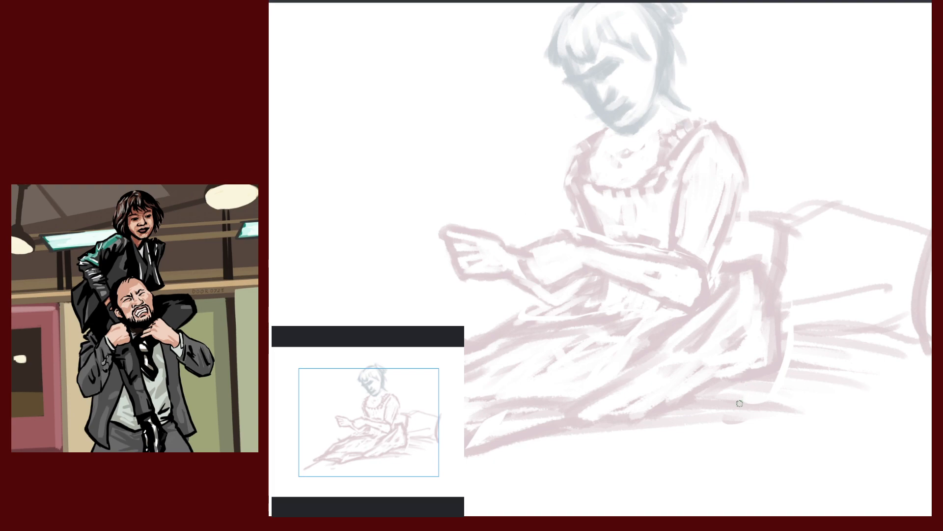
mouse_move(812, 194)
left_mouse_down()
mouse_move(801, 199)
mouse_move(828, 221)
left_mouse_up()
key("ctrl+z")
scroll(777, 269, "up", 3)
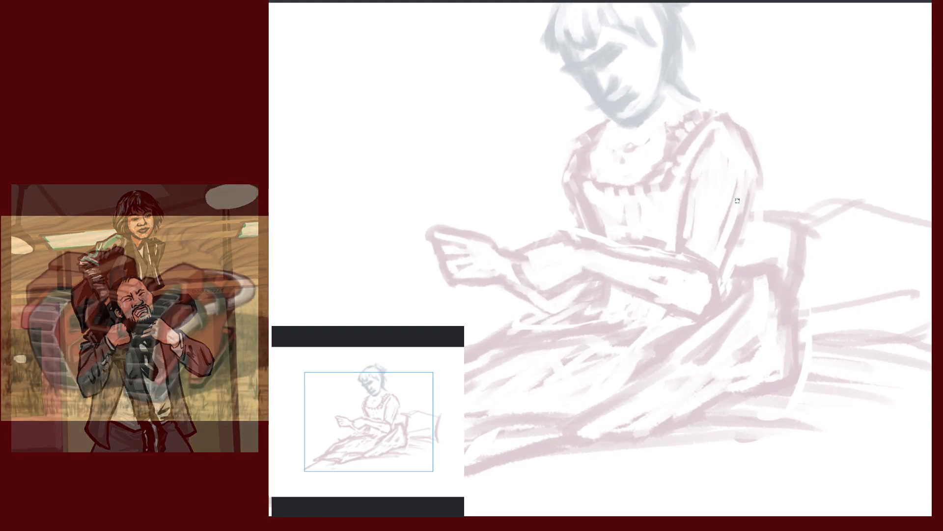
left_click_drag(758, 178, 741, 227)
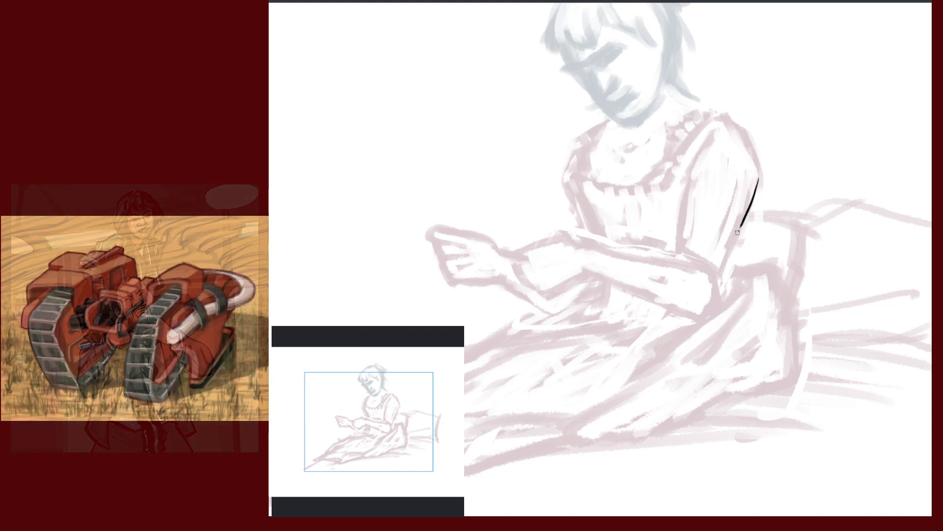
left_click_drag(759, 178, 734, 239)
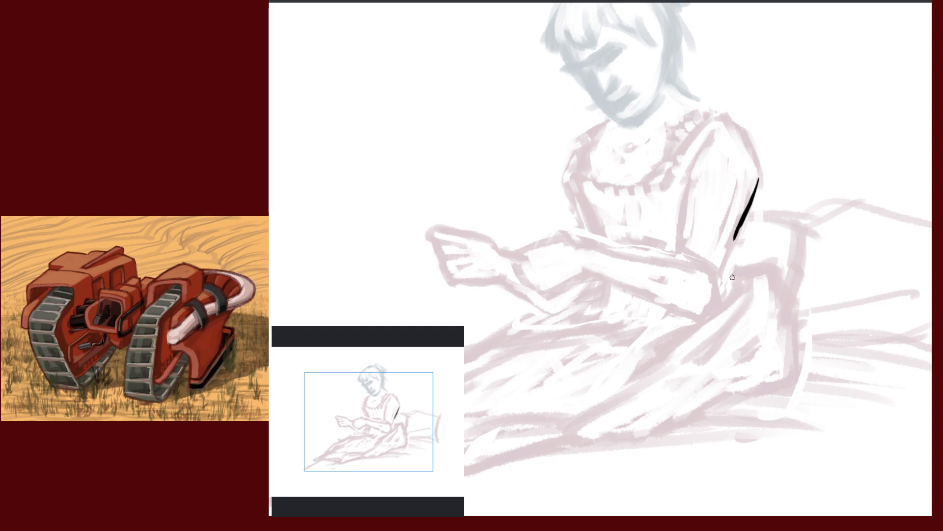
left_click_drag(724, 288, 727, 277)
left_click_drag(748, 208, 720, 298)
Ink the shoulder curve and the sleeve's inner edge, ending it in a small hook
mouse_move(731, 118)
left_mouse_down()
mouse_move(759, 167)
mouse_move(763, 189)
mouse_move(748, 213)
left_mouse_up()
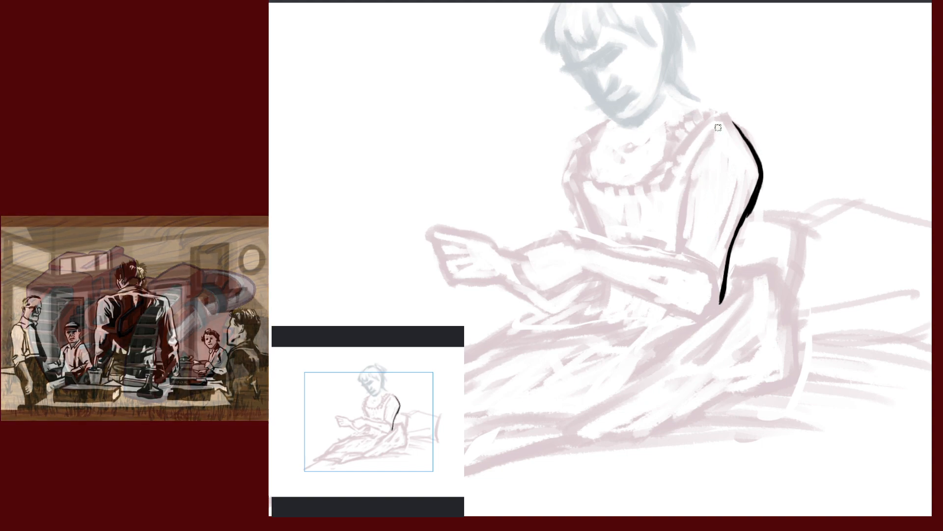
left_click_drag(709, 137, 690, 189)
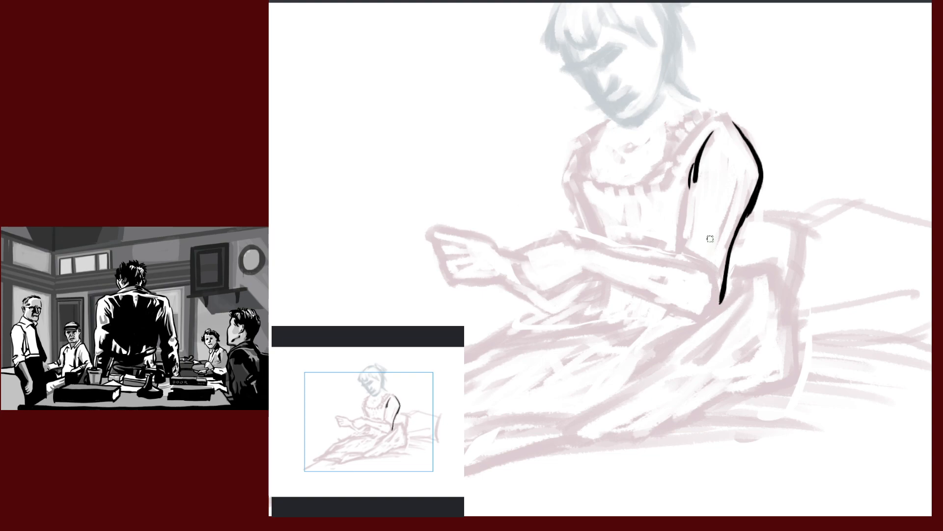
left_click_drag(690, 183, 682, 256)
left_click_drag(688, 184, 679, 265)
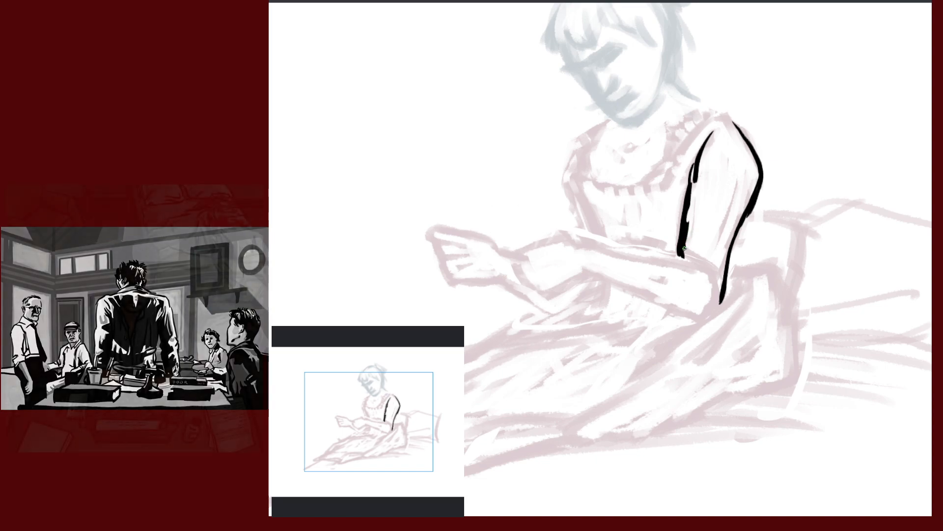
left_click_drag(683, 246, 716, 285)
key("ctrl+z")
left_click_drag(679, 255, 694, 268)
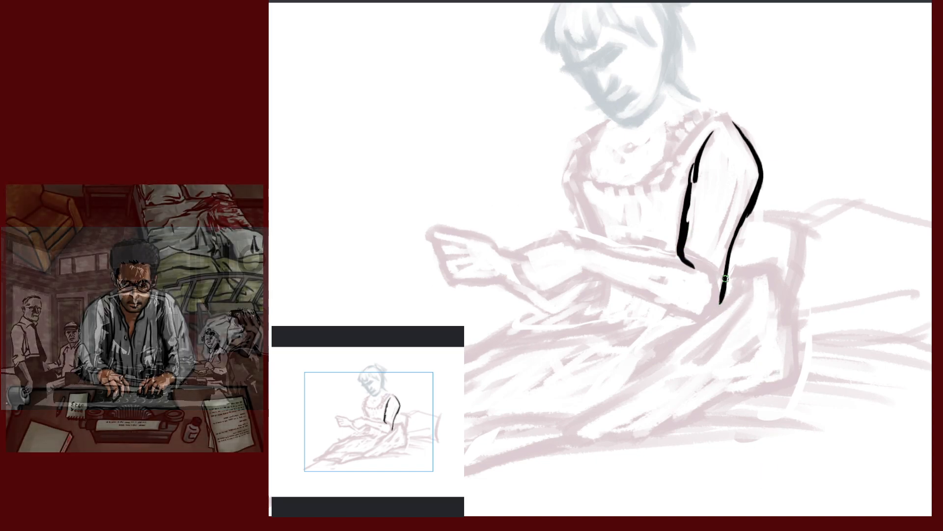
Check the drawing mirrored, then ink the sleeve's lower edge down to a point
key("m")
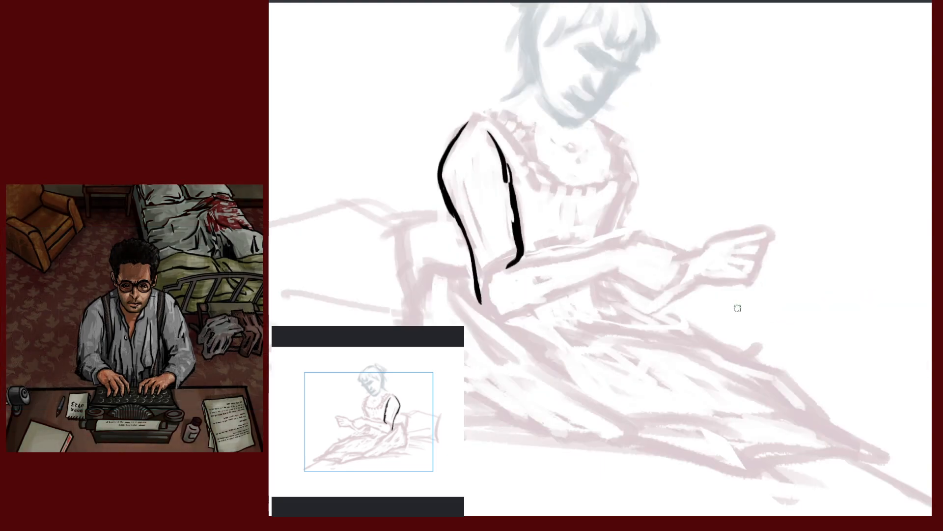
key("m")
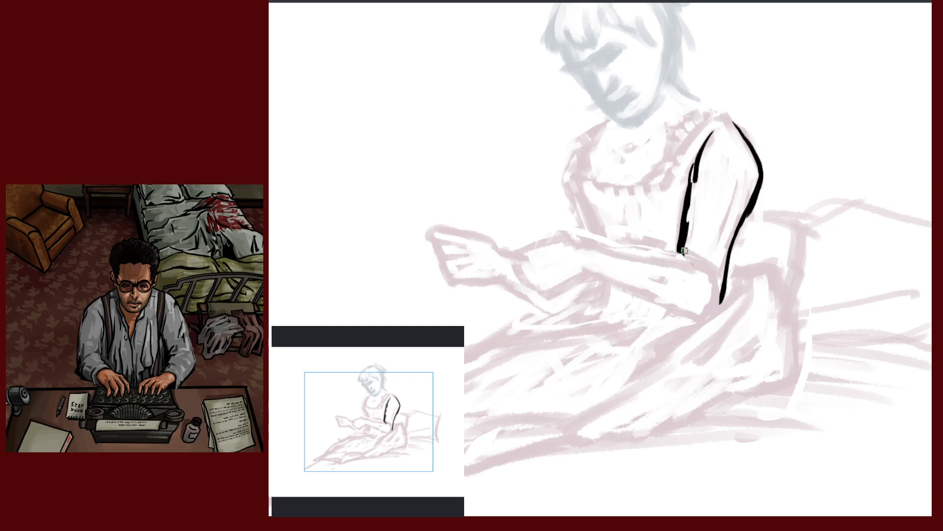
left_click_drag(684, 250, 719, 300)
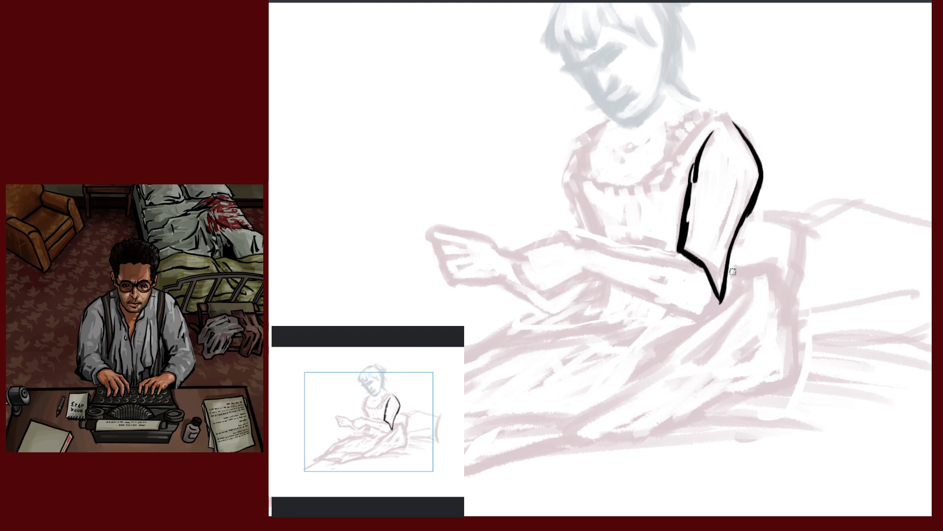
left_click_drag(701, 264, 710, 307)
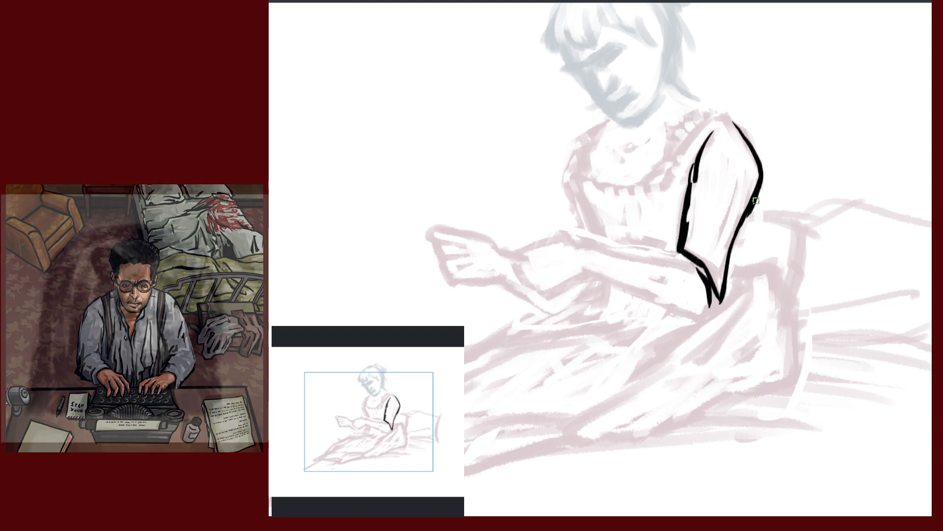
Add a short line beside the sleeve and ink the top of the shoulder
left_click_drag(775, 236, 811, 306)
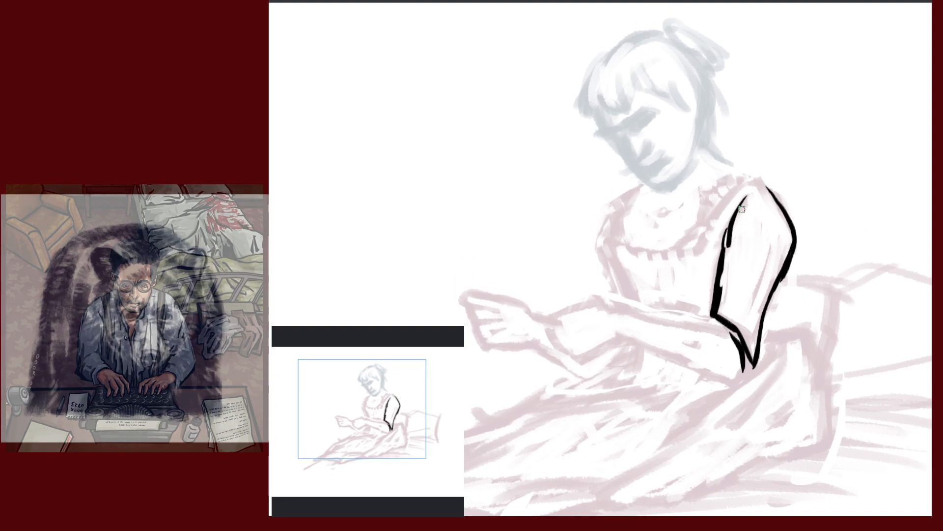
left_click_drag(729, 206, 718, 251)
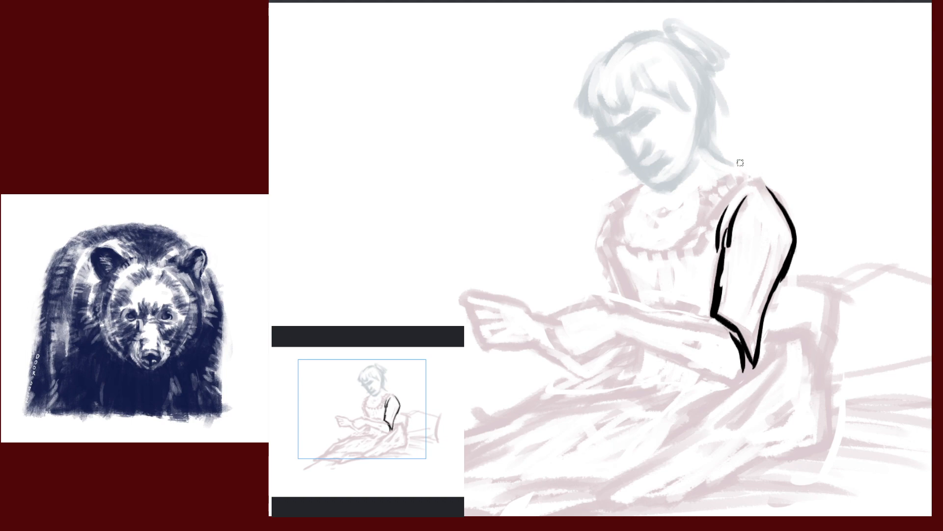
left_click_drag(745, 170, 771, 190)
left_click_drag(817, 341, 812, 205)
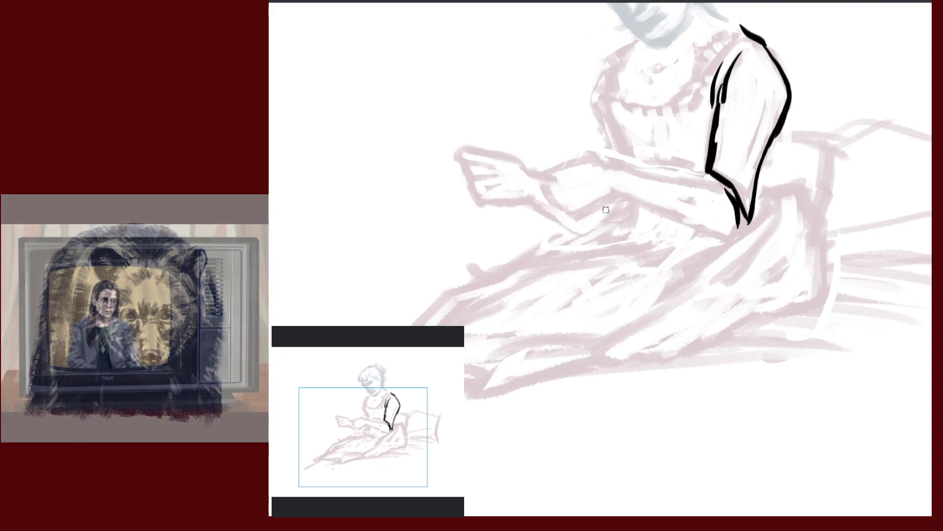
Ink the forearm's underside and extend the sleeve's lower edge, removing a stray waist curve
left_click_drag(619, 195, 570, 219)
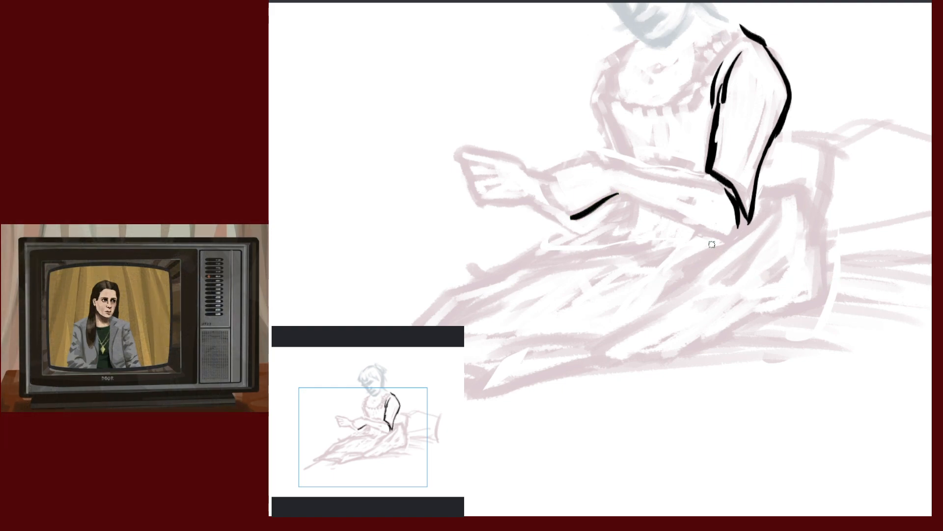
left_click_drag(686, 224, 740, 239)
left_click_drag(809, 298, 827, 326)
mouse_move(770, 299)
left_mouse_down()
mouse_move(761, 162)
mouse_move(784, 337)
left_mouse_up()
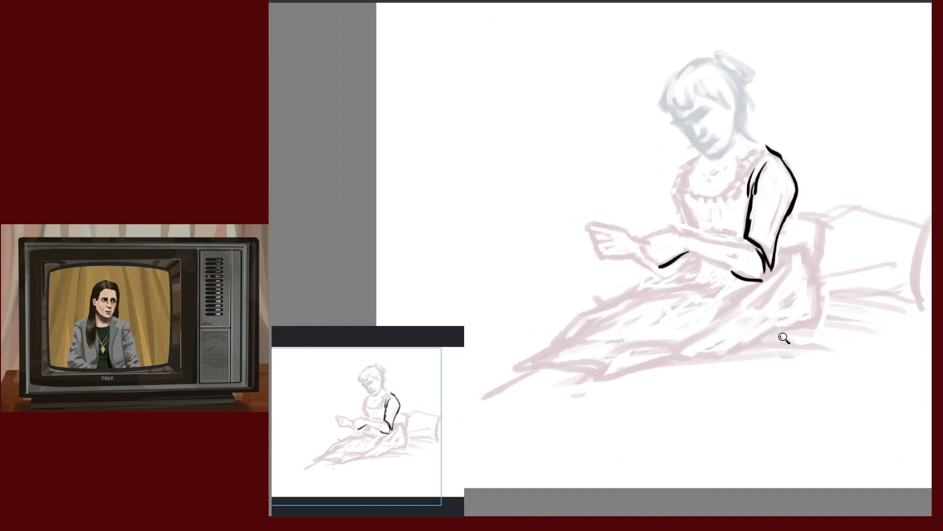
left_click_drag(835, 308, 718, 277)
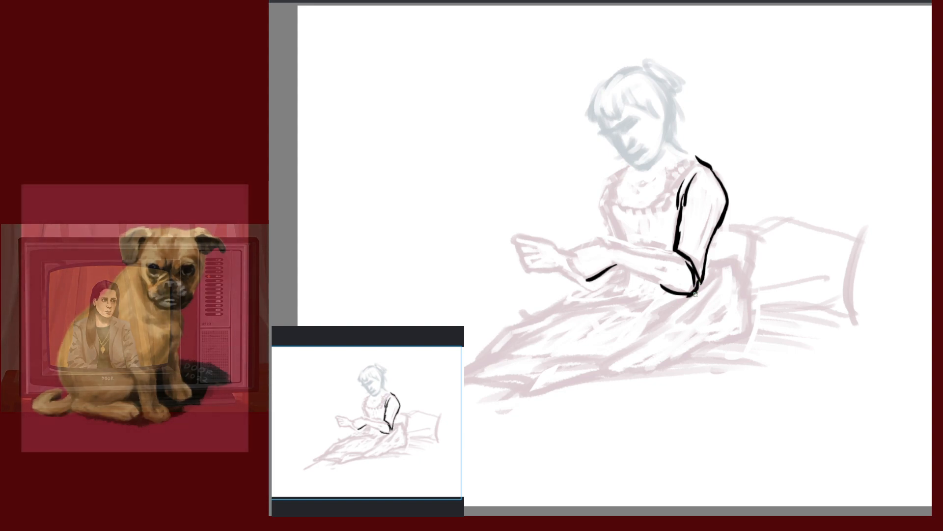
key("ctrl+z")
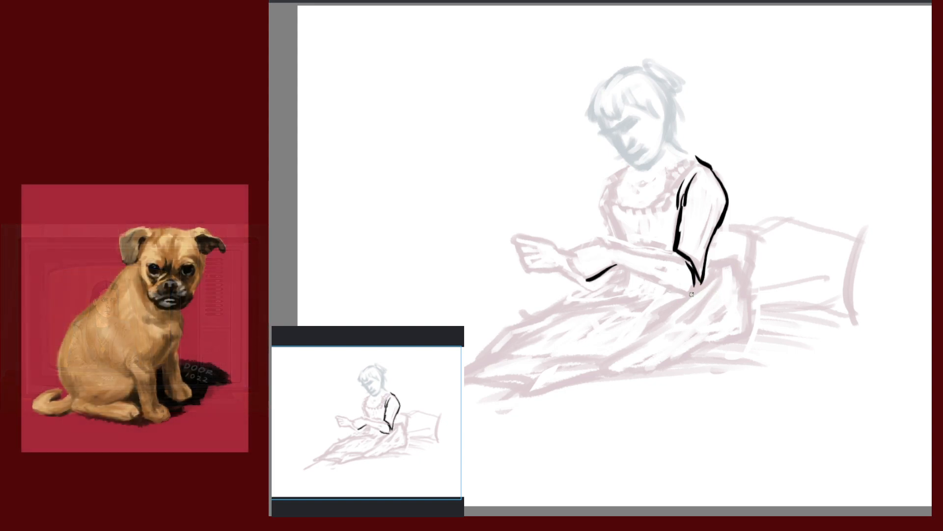
mouse_move(697, 278)
left_mouse_down()
mouse_move(697, 289)
mouse_move(702, 284)
left_mouse_up()
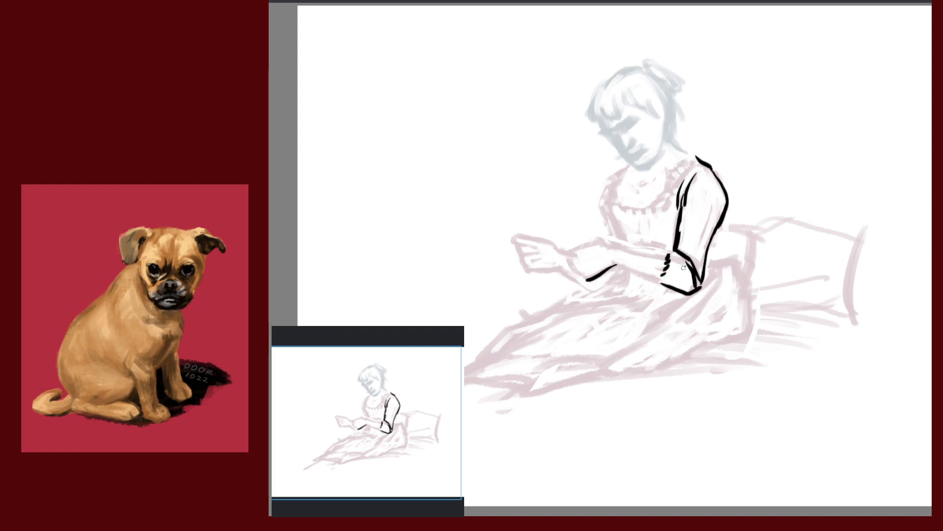
Draw short jagged strokes at the sleeve end and across the forearm to form the ruffled cuff
left_click_drag(655, 249, 666, 263)
left_click_drag(658, 264, 670, 260)
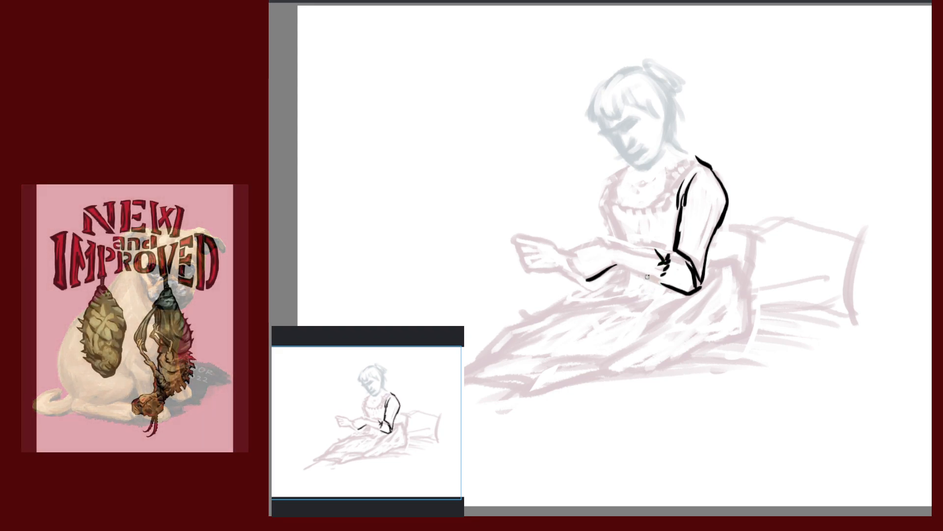
left_click_drag(649, 281, 658, 274)
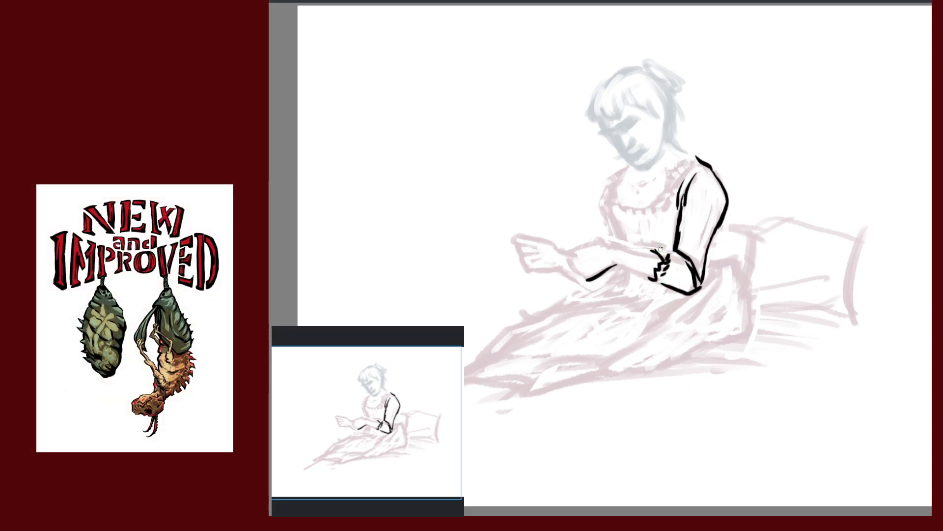
left_click_drag(660, 251, 688, 262)
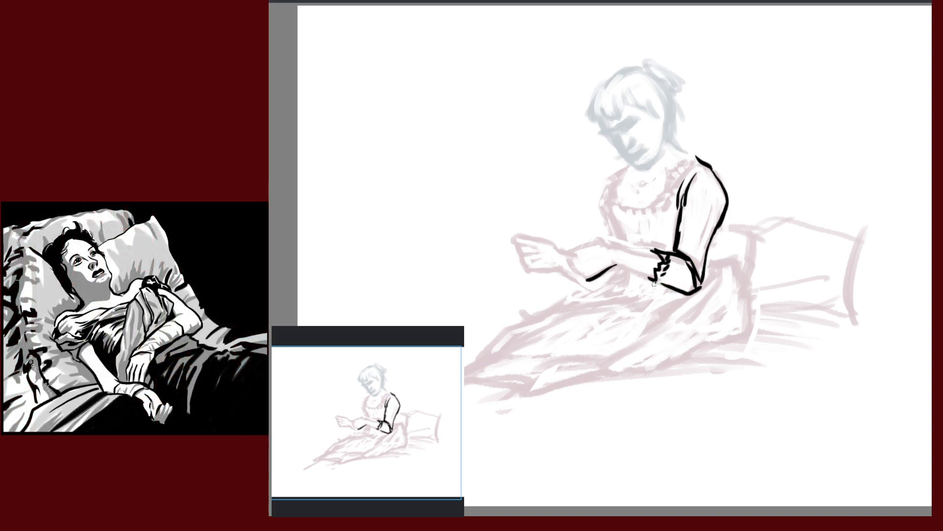
left_click_drag(644, 276, 644, 284)
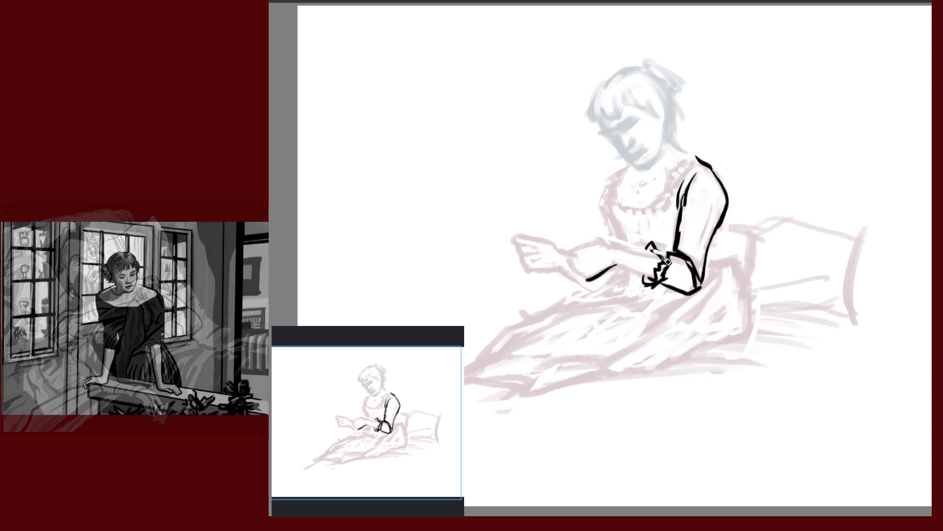
On a mirrored, rotated view, ink the forearm's upper edge down to the wrist cuff
left_click_drag(757, 386, 716, 240)
key("m")
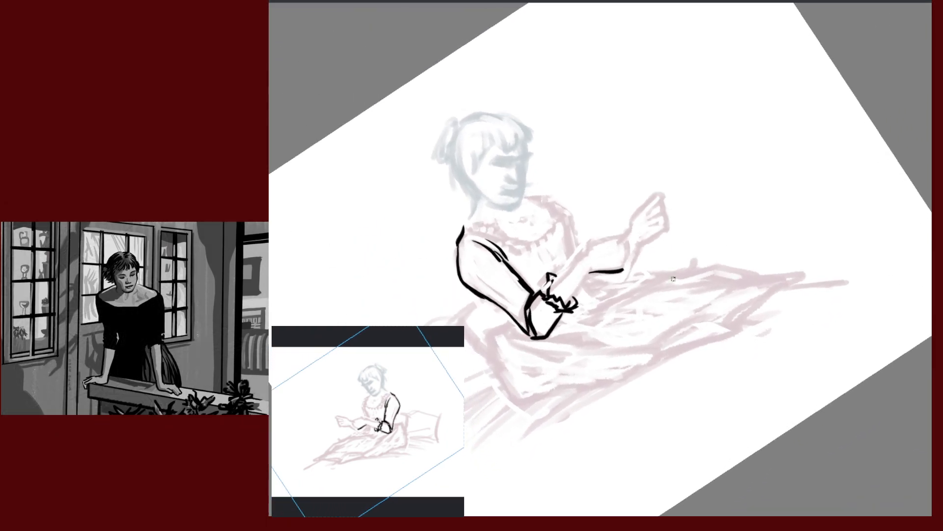
left_click_drag(687, 313, 791, 289)
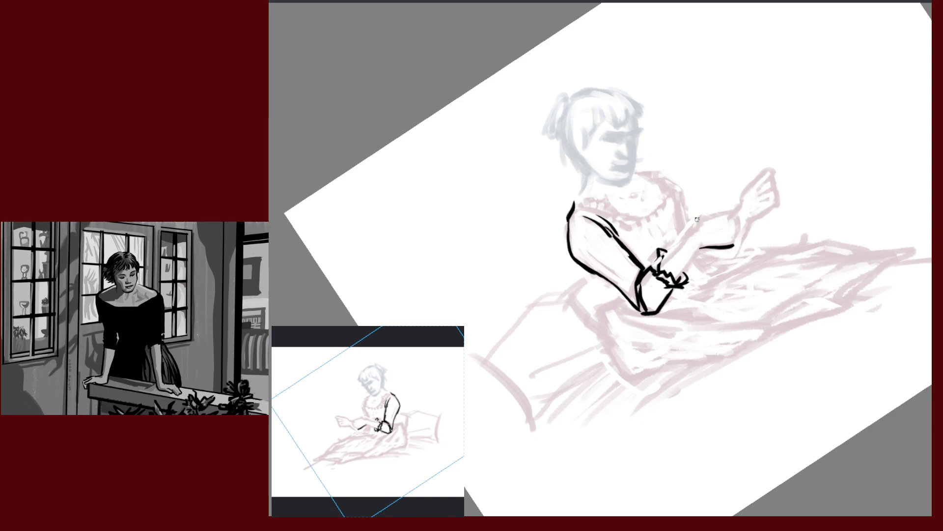
mouse_move(694, 226)
left_mouse_down()
mouse_move(663, 255)
mouse_move(691, 257)
mouse_move(680, 275)
left_mouse_up()
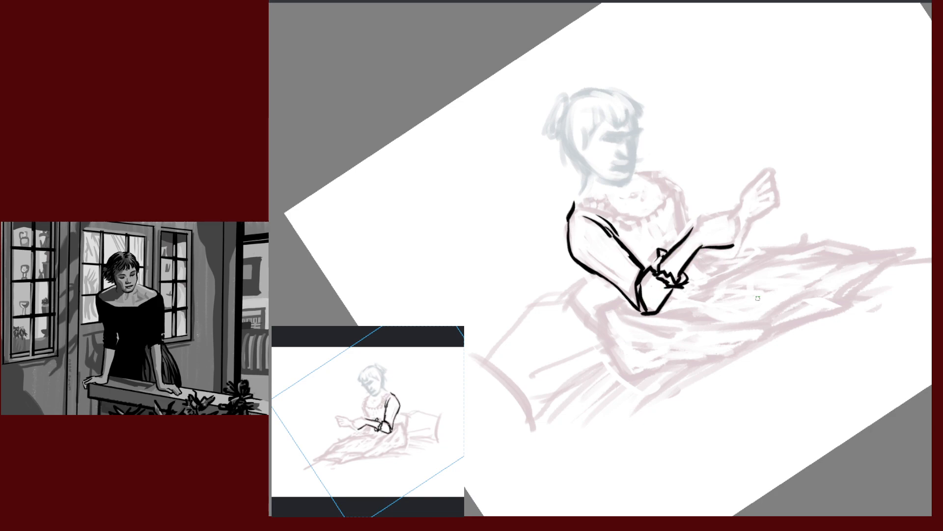
Ink the cuff edge, the wrist-to-skirt line and the skirt's back below the elbow, then level the view
key("m")
left_click_drag(707, 330, 718, 265)
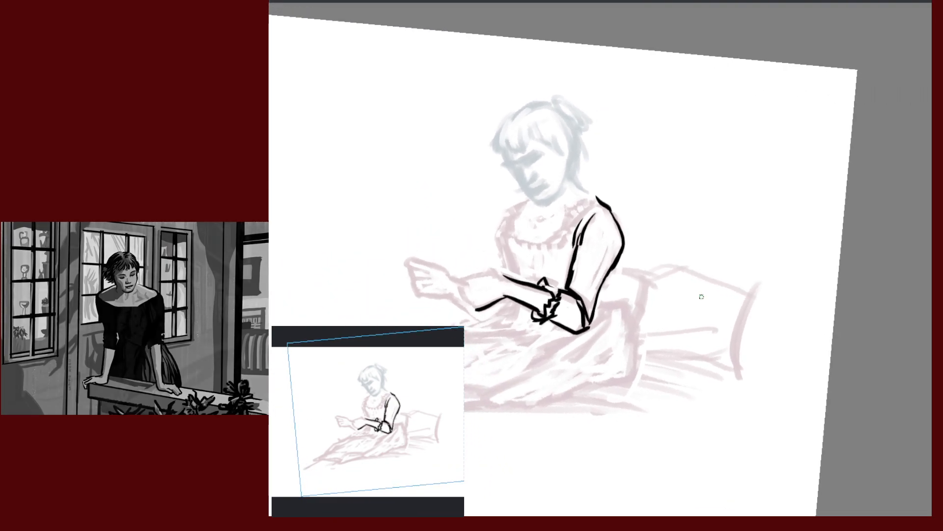
left_click_drag(729, 311, 797, 241)
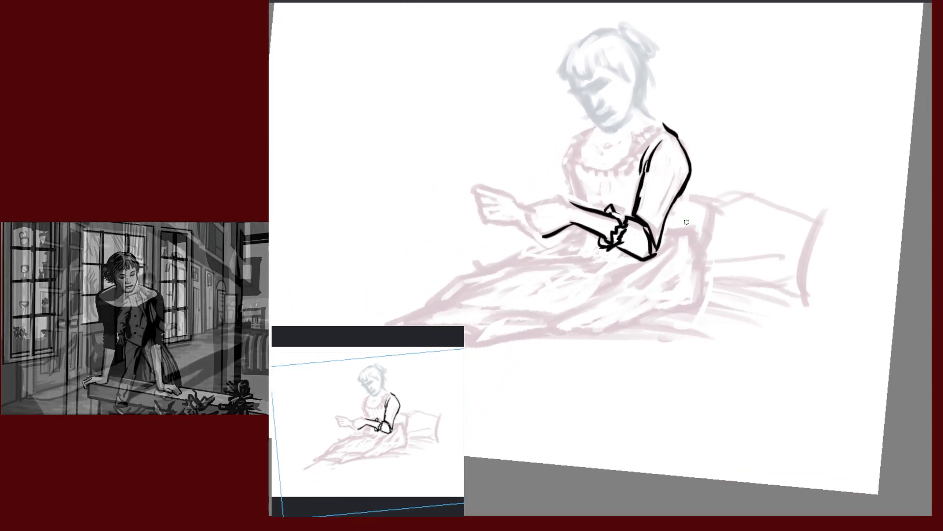
left_click_drag(669, 234, 678, 238)
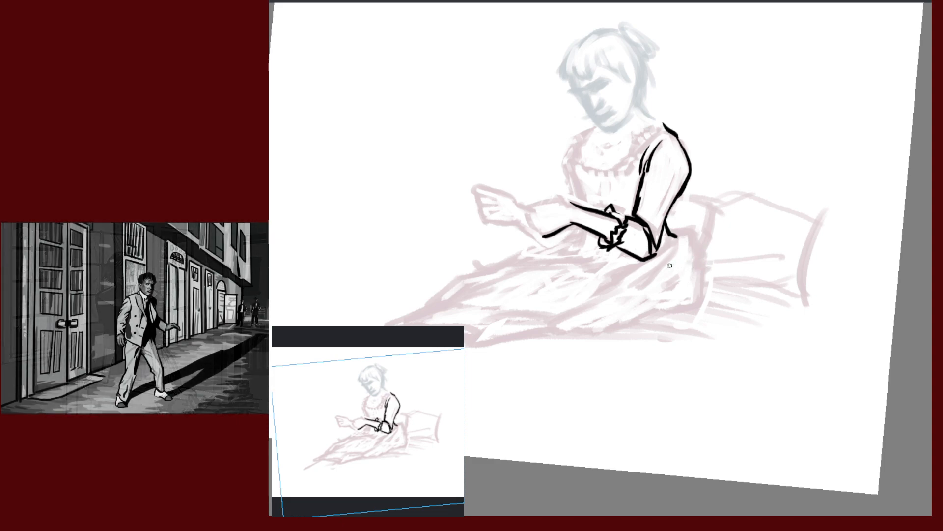
mouse_move(644, 273)
left_mouse_down()
mouse_move(684, 249)
mouse_move(676, 235)
left_mouse_up()
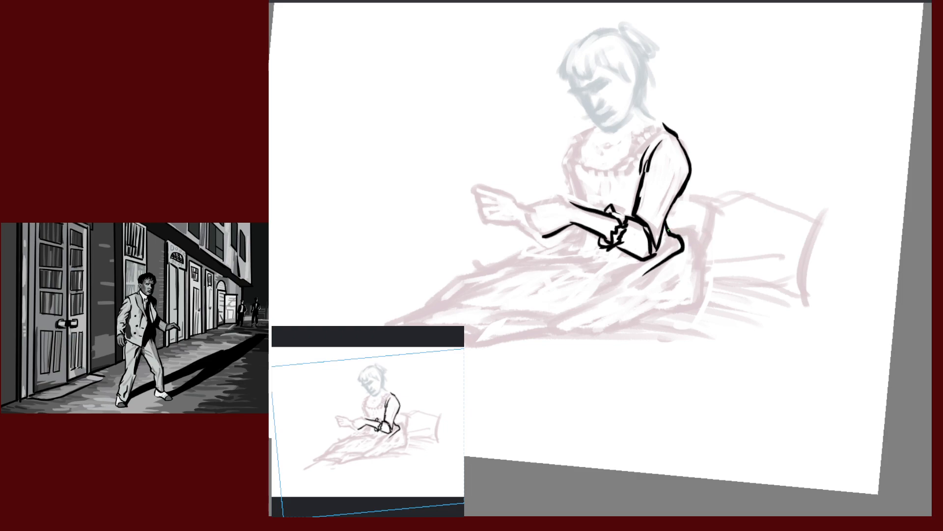
mouse_move(668, 230)
left_mouse_down()
mouse_move(694, 235)
mouse_move(711, 266)
left_mouse_up()
left_click_drag(690, 323, 713, 276)
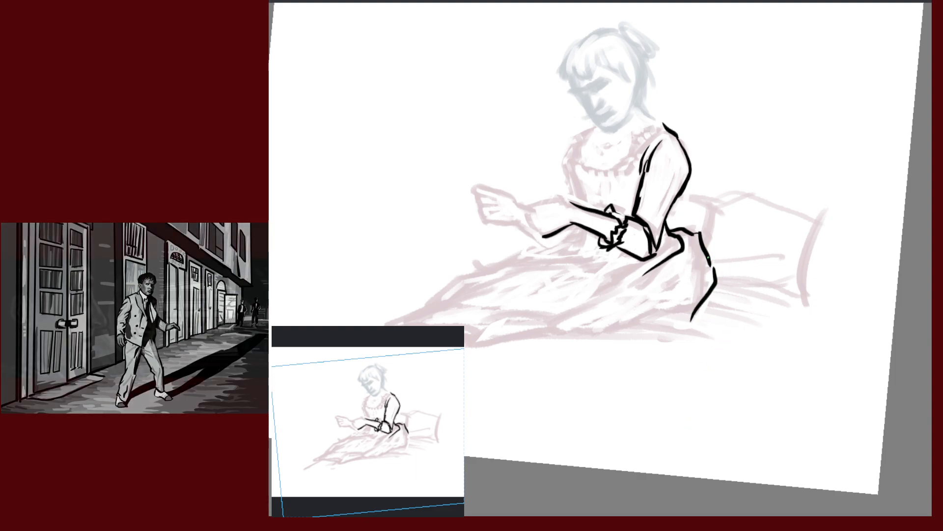
left_click_drag(791, 354, 785, 259)
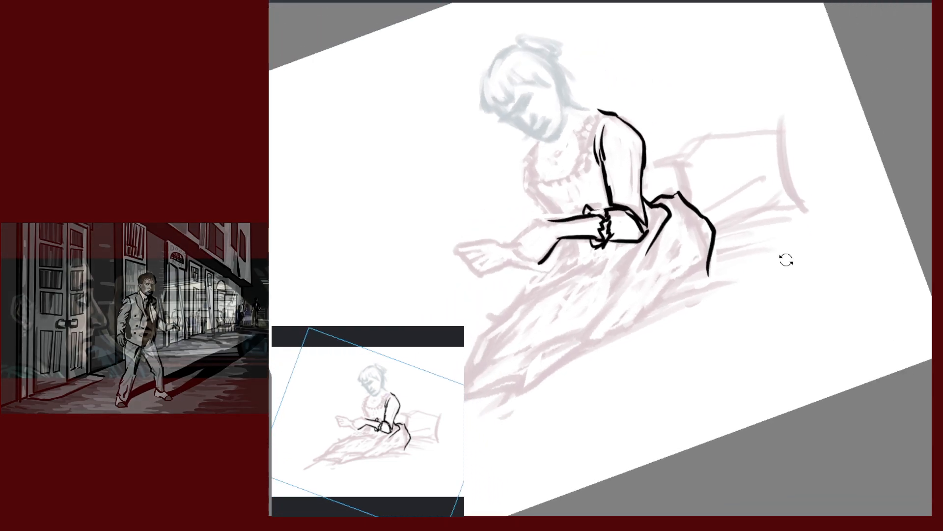
left_click_drag(765, 316, 815, 280)
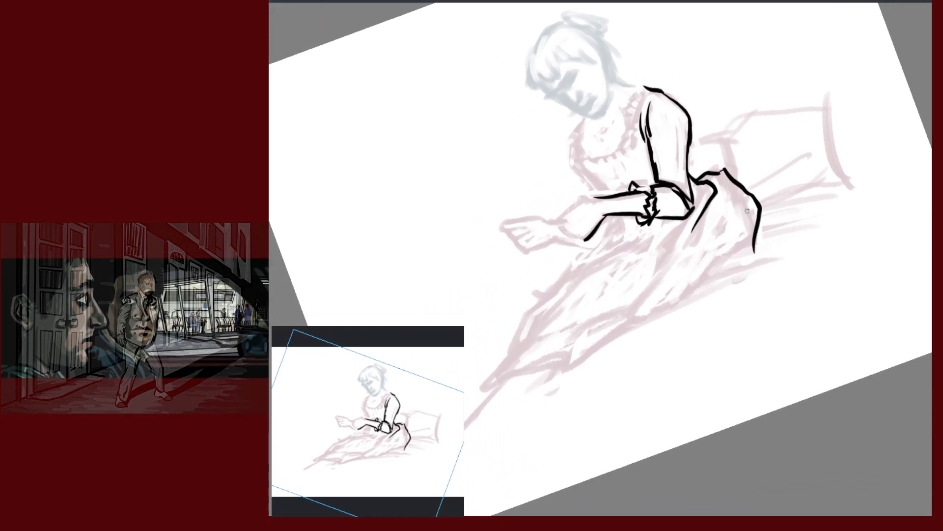
key("5")
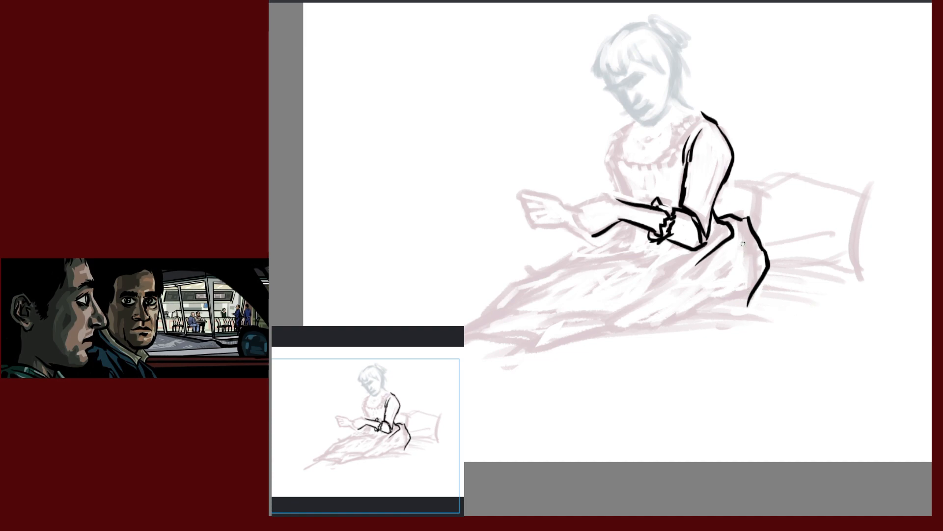
Ink a line down the dress's right side, curving left into the hem
left_click_drag(740, 231, 740, 245)
left_click_drag(742, 252, 748, 312)
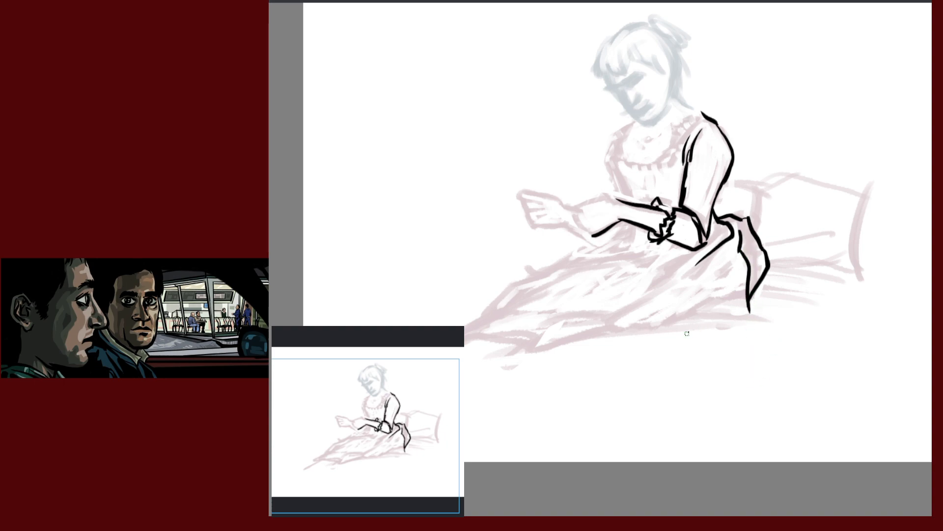
left_click_drag(748, 306, 686, 327)
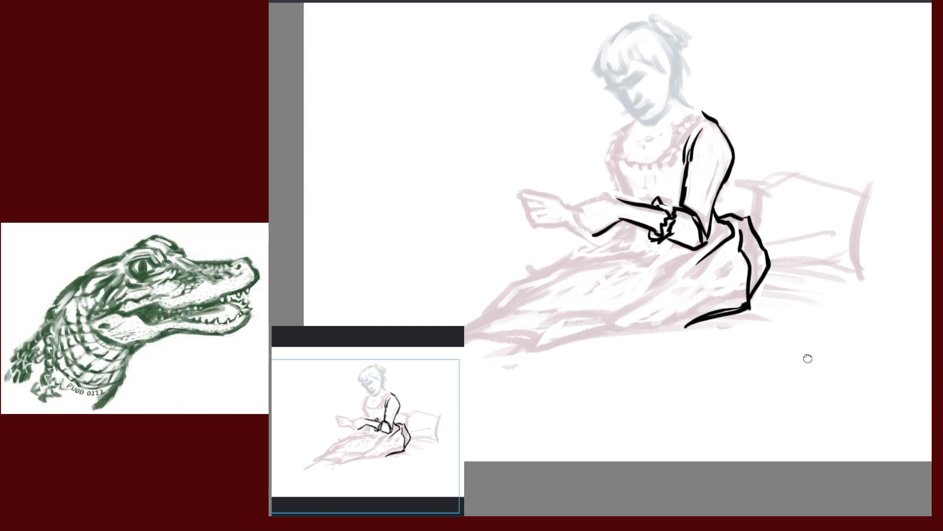
Ink and thicken the lower hem of the dress, adding a skirt line and small fold marks
left_click_drag(808, 358, 858, 342)
left_click_drag(661, 316, 742, 305)
left_click_drag(661, 320, 774, 301)
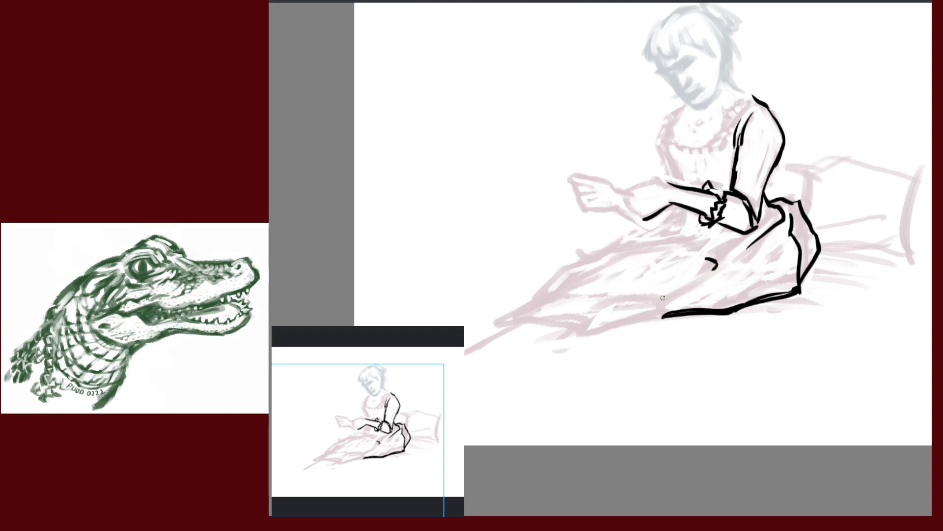
left_click_drag(659, 297, 708, 261)
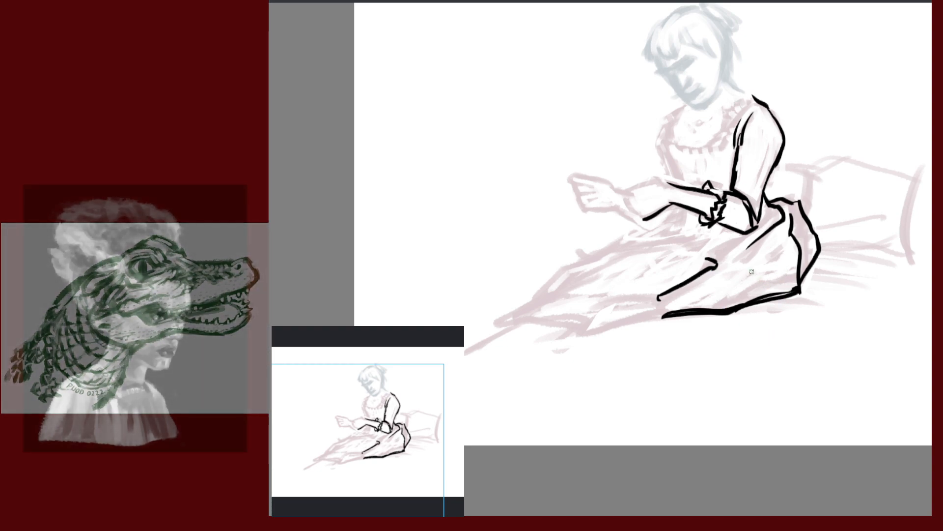
mouse_move(720, 227)
left_mouse_down()
mouse_move(720, 250)
mouse_move(706, 244)
left_mouse_up()
Remove the cuff fold marks, then ink skirt lines sweeping down-left and a fold along the right side
key("ctrl+z")
key("ctrl+z")
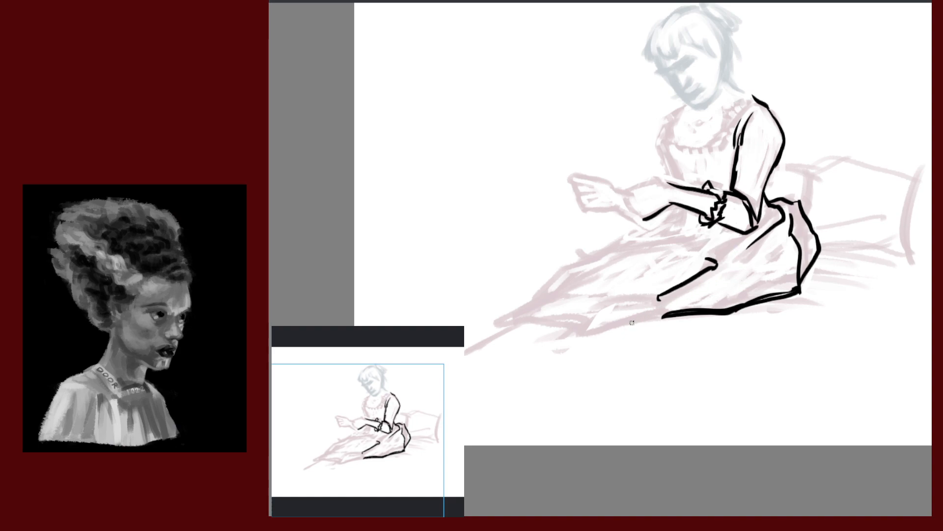
left_click_drag(791, 358, 788, 260)
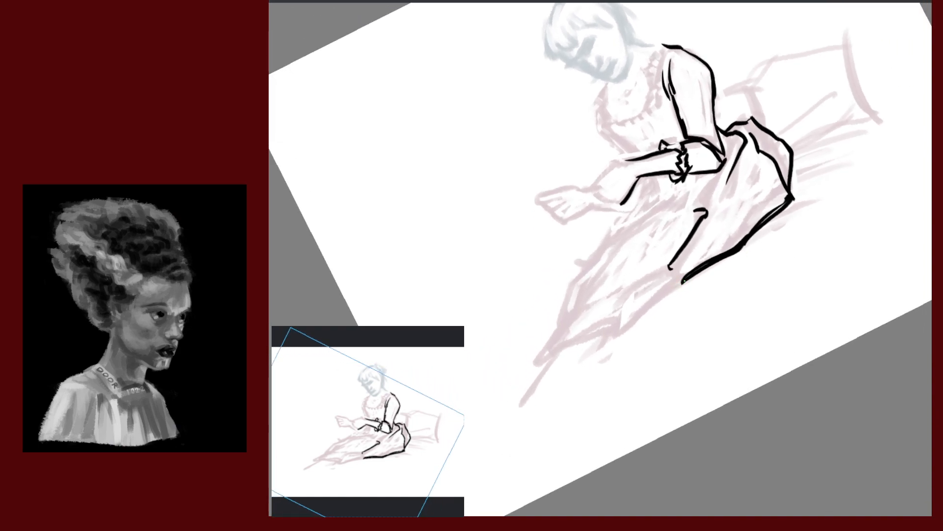
left_click_drag(683, 282, 631, 325)
left_click_drag(671, 273, 630, 329)
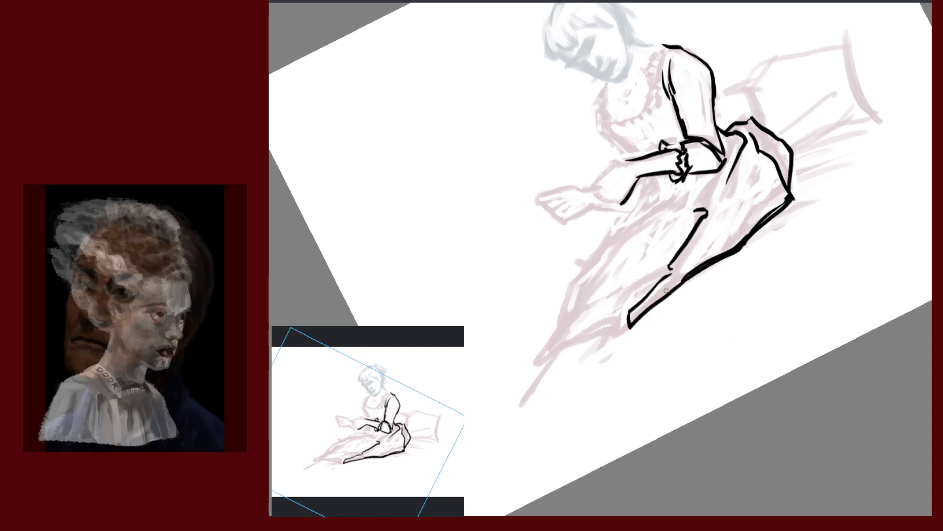
mouse_move(666, 271)
left_mouse_down()
mouse_move(623, 311)
mouse_move(620, 333)
left_mouse_up()
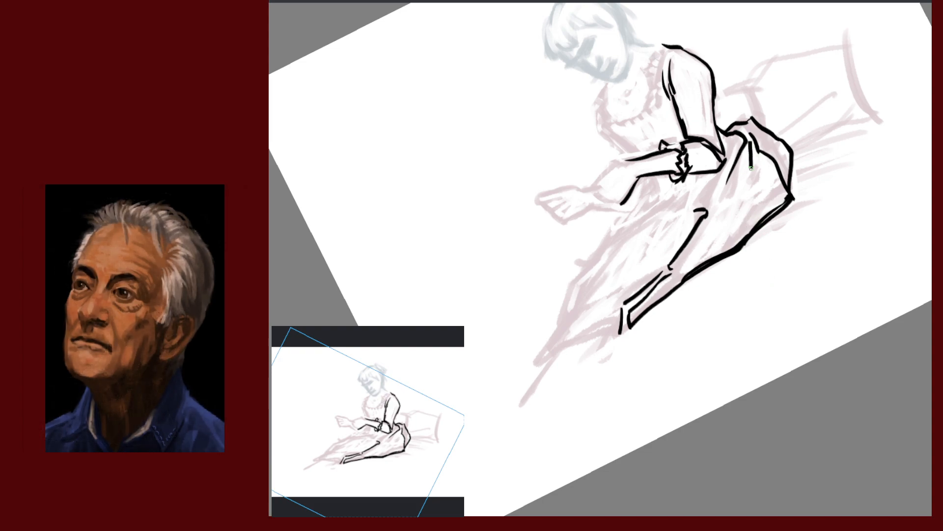
mouse_move(750, 135)
left_mouse_down()
mouse_move(749, 178)
mouse_move(753, 157)
mouse_move(754, 170)
left_mouse_up()
left_click_drag(739, 202, 749, 169)
Draw the long lower hem and the edges meeting at the skirt's pointed lower-left tip
left_click_drag(536, 375, 621, 337)
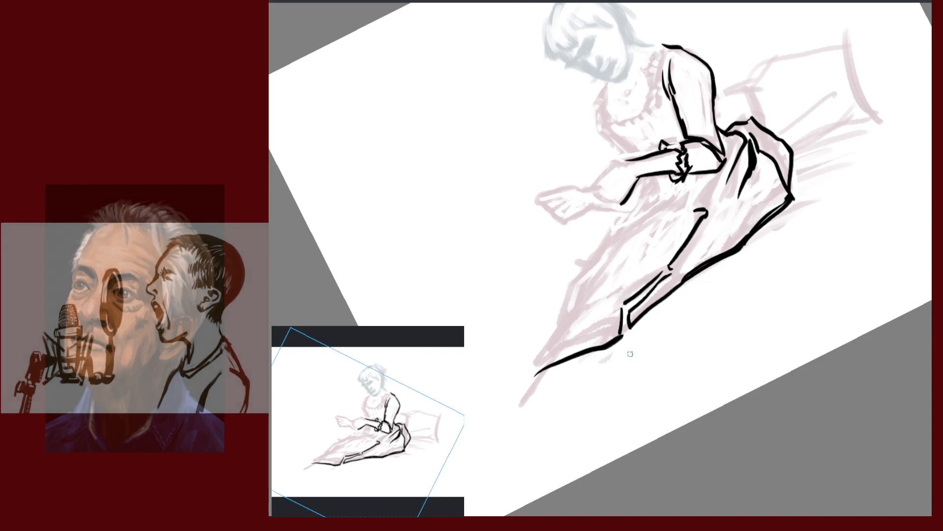
key("ctrl+z")
left_click_drag(534, 365, 623, 334)
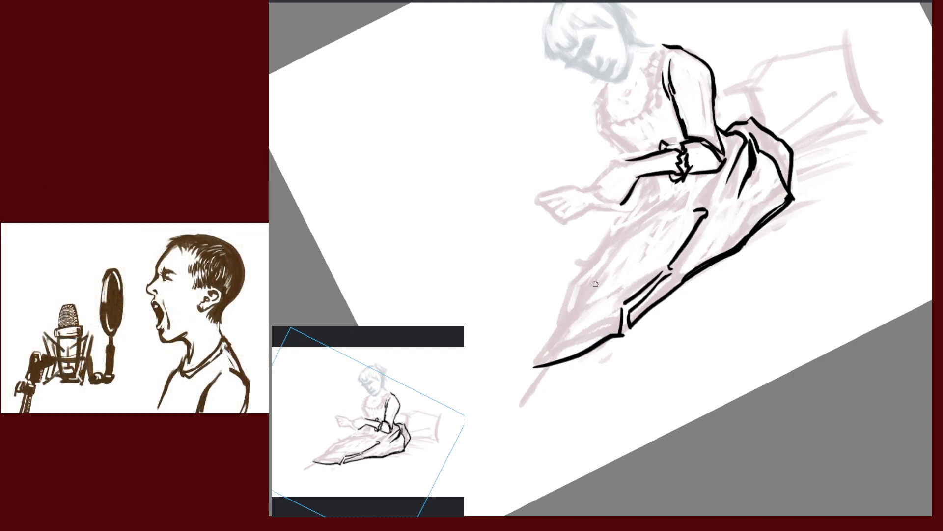
left_click_drag(604, 290, 532, 367)
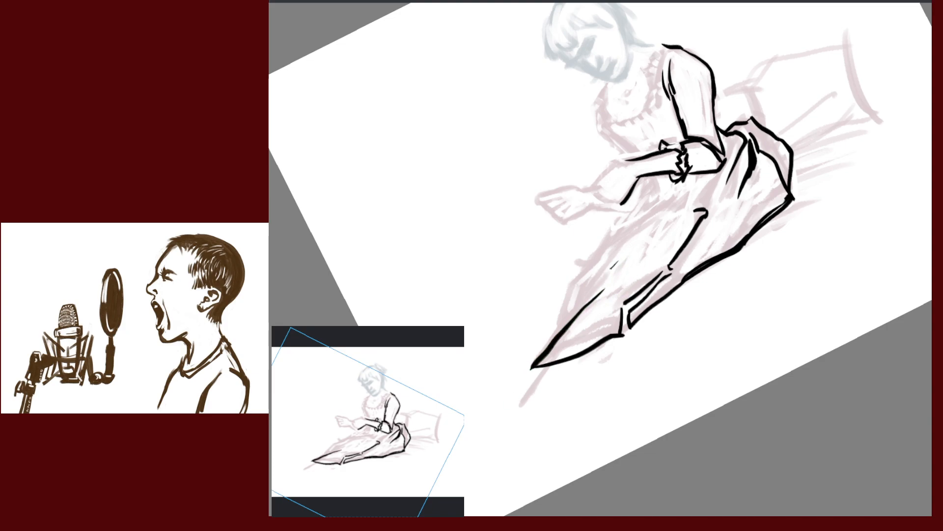
left_click_drag(612, 266, 545, 354)
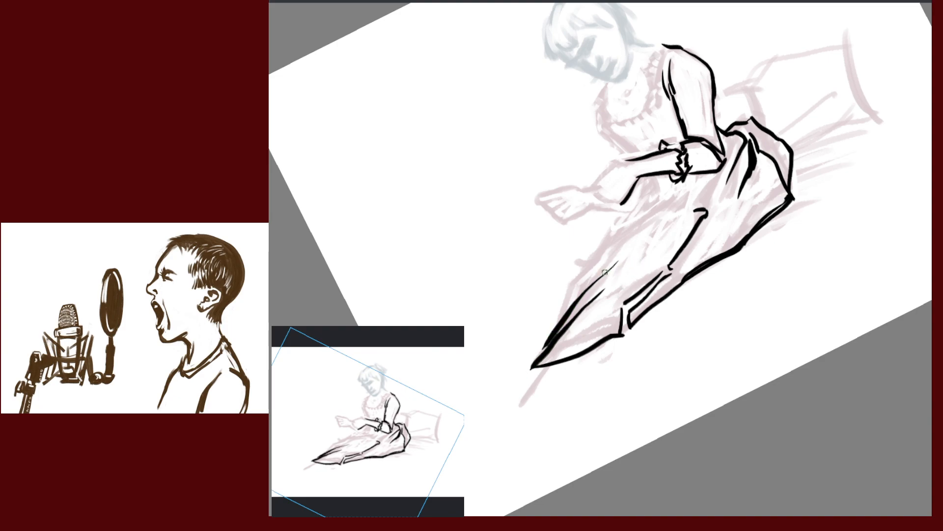
left_click_drag(590, 282, 629, 258)
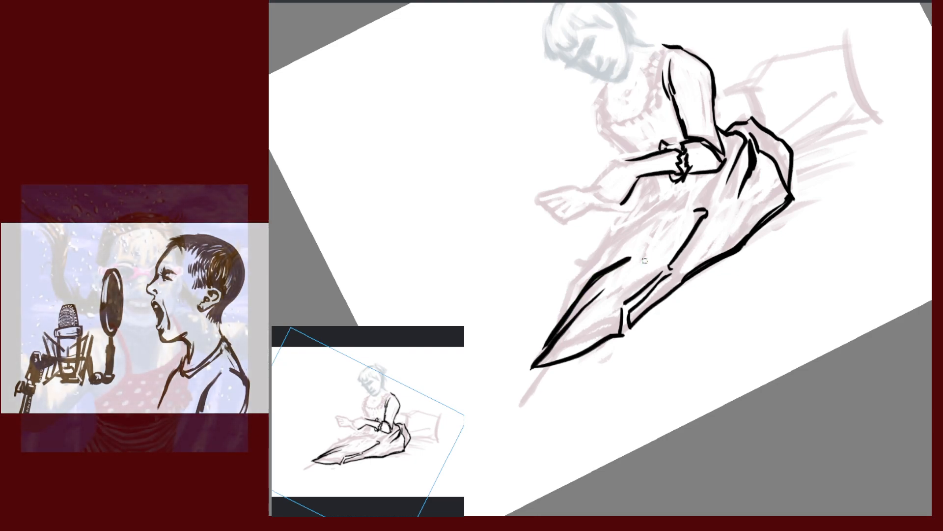
Level the view, undo the heavy upper hem line, and mirror the canvas
key("5")
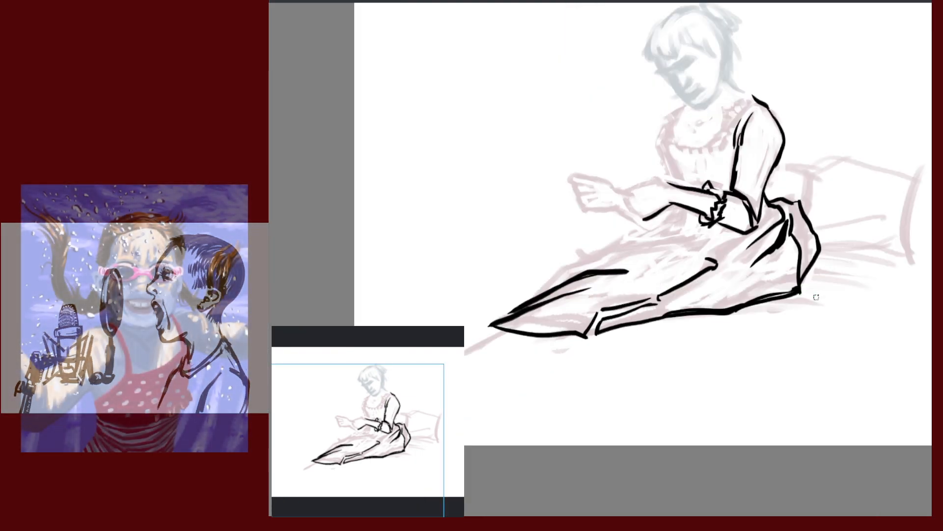
key("ctrl+z")
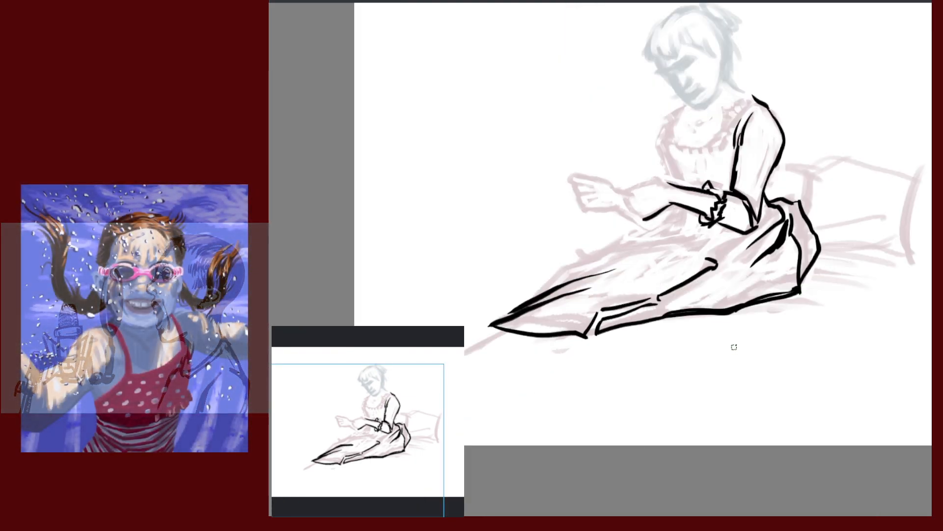
key("ctrl+z")
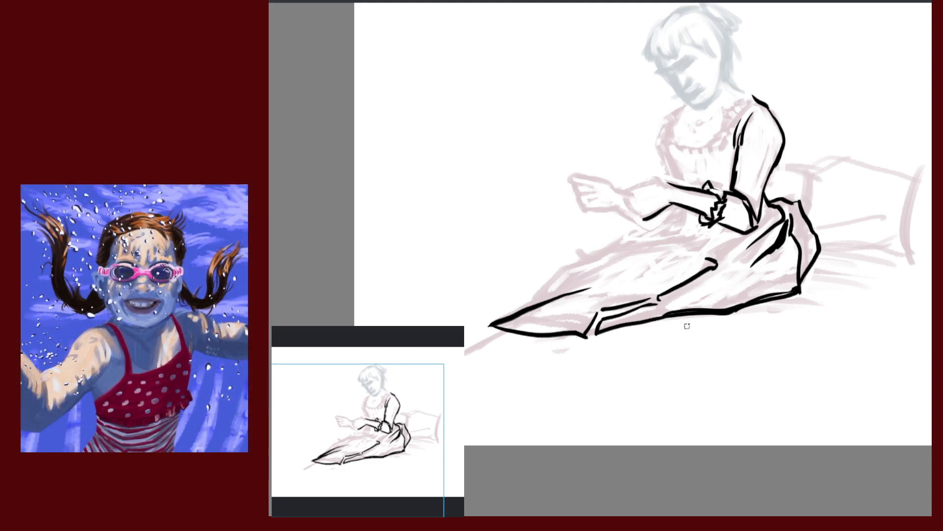
key("m")
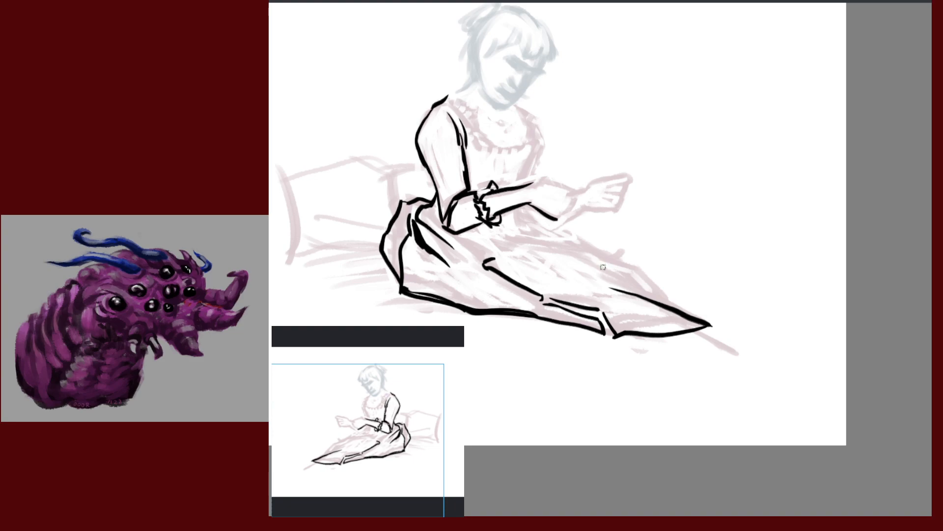
Ink three lighter fold lines across the pointed skirt, then unmirror the view
left_click_drag(530, 254, 616, 279)
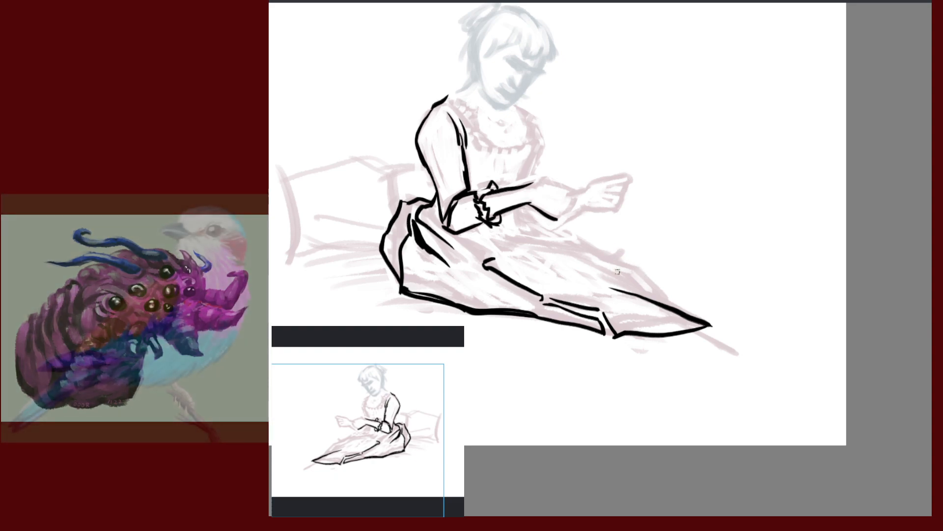
left_click_drag(556, 255, 674, 308)
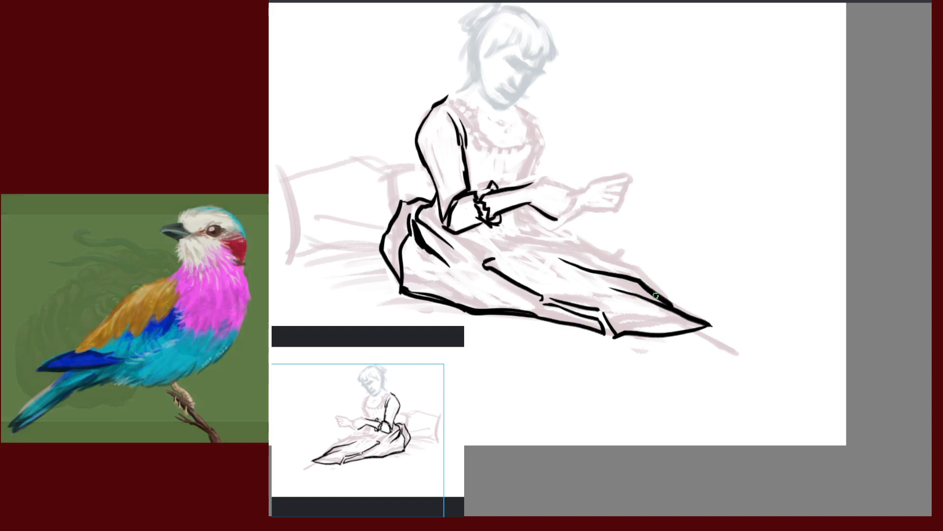
left_click_drag(554, 240, 603, 262)
key("m")
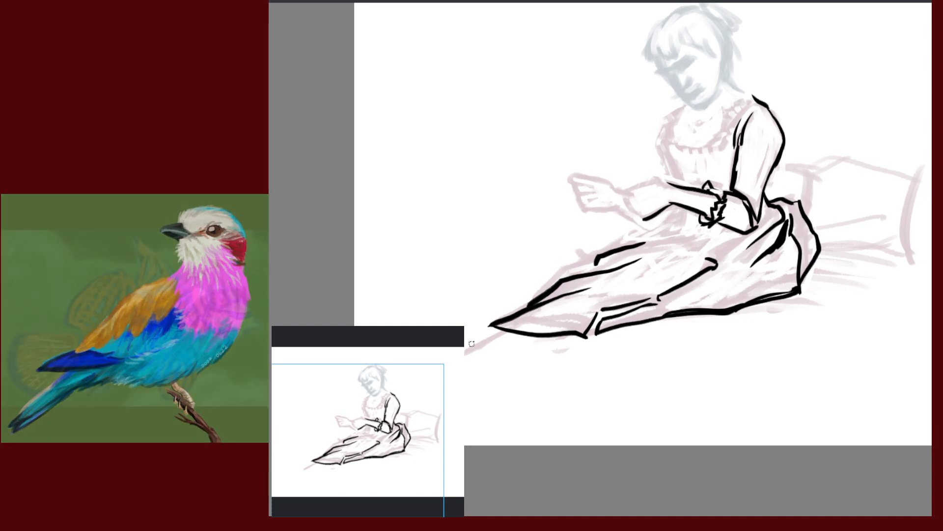
Add short bold black strokes along the dress's lower-left edge and the line down from the arm
left_click_drag(682, 302, 839, 296)
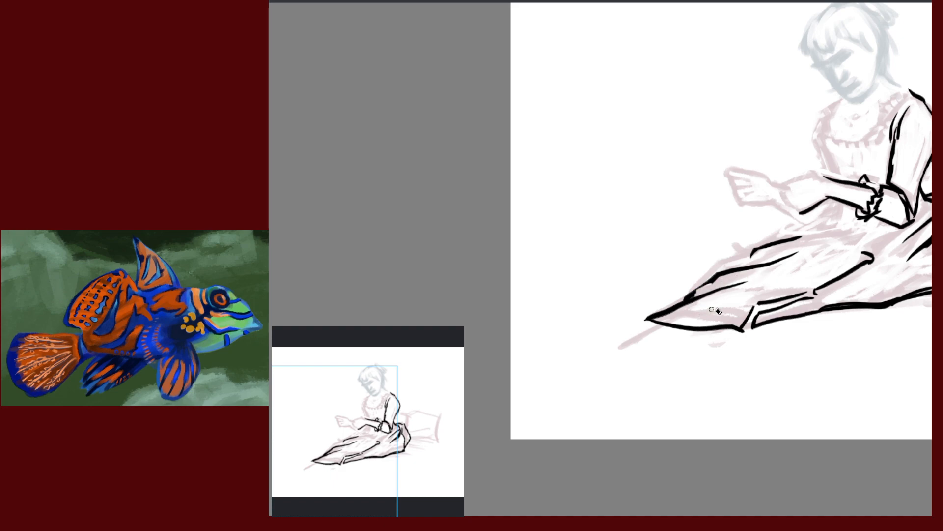
left_click_drag(714, 280, 688, 300)
left_click_drag(848, 291, 752, 325)
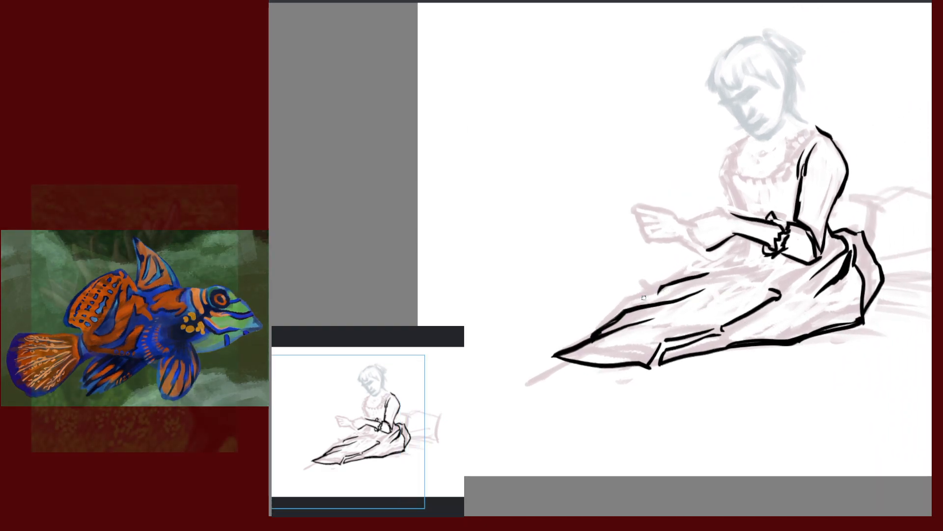
mouse_move(655, 286)
left_mouse_down()
mouse_move(627, 306)
mouse_move(665, 288)
mouse_move(622, 311)
left_mouse_up()
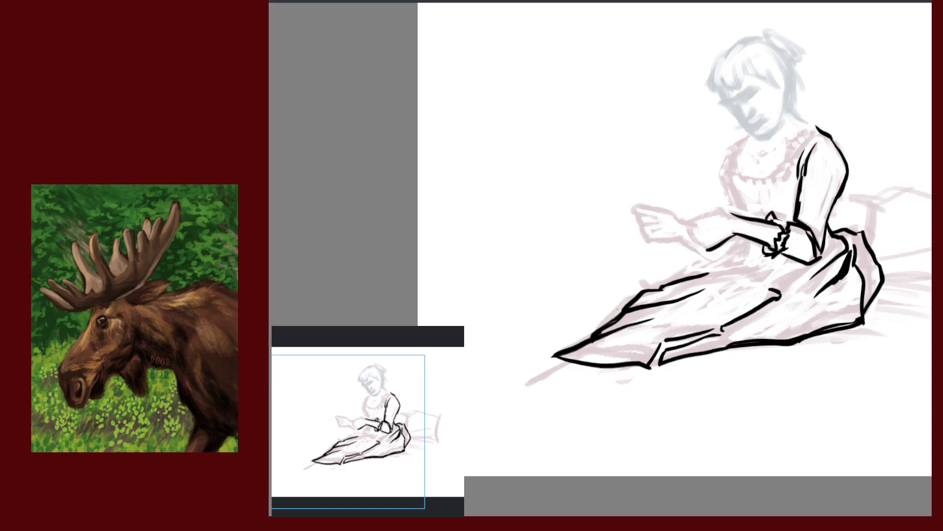
left_click_drag(618, 311, 587, 336)
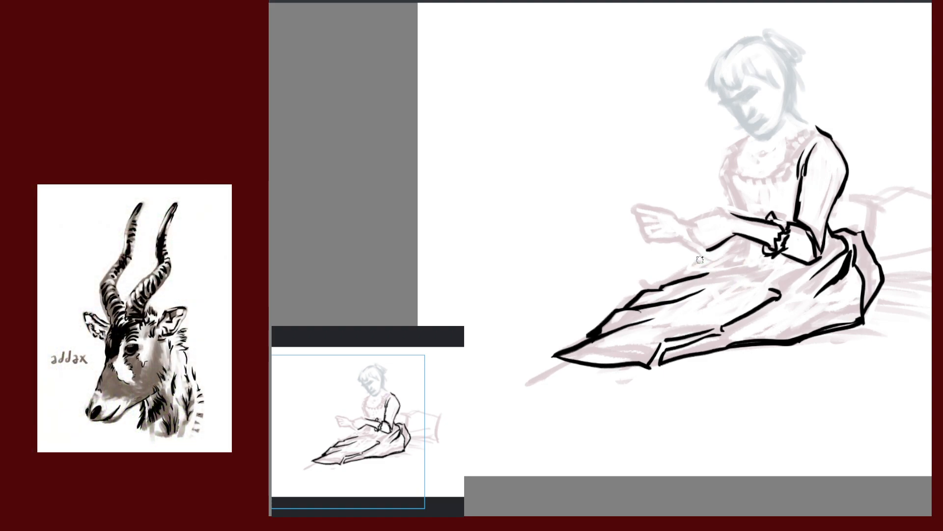
mouse_move(709, 252)
left_mouse_down()
mouse_move(675, 277)
mouse_move(740, 245)
left_mouse_up()
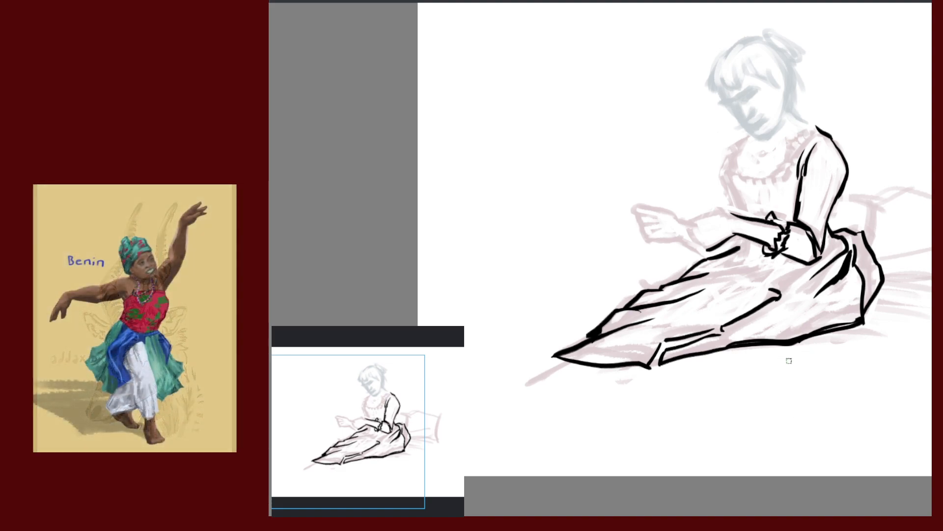
left_click_drag(830, 379, 736, 373)
key("alt+i")
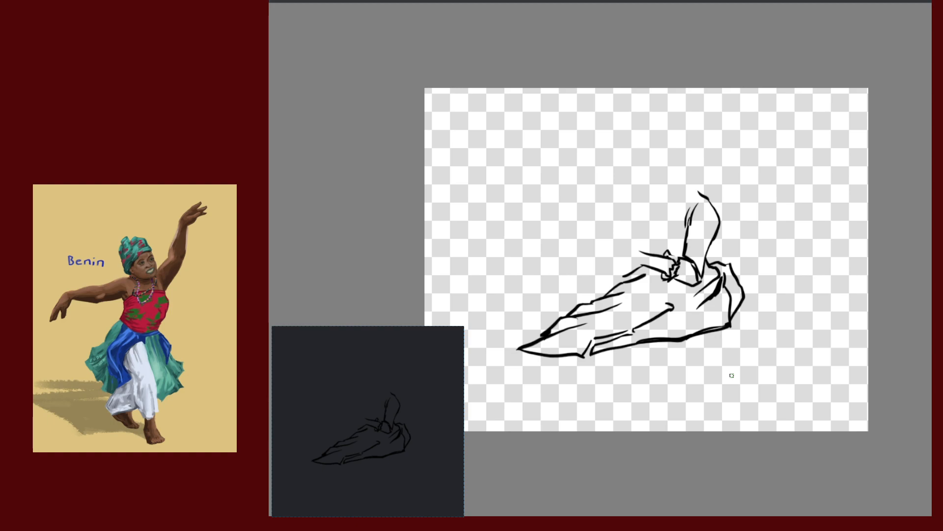
key("alt+i")
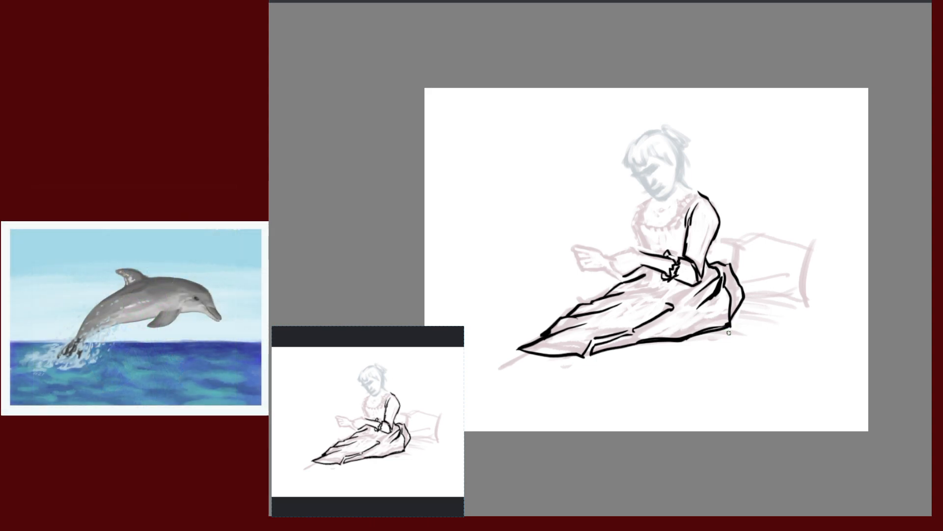
Zoom in and ink short fold lines on the dress below the forearm and hands
scroll(752, 271, "up", 5)
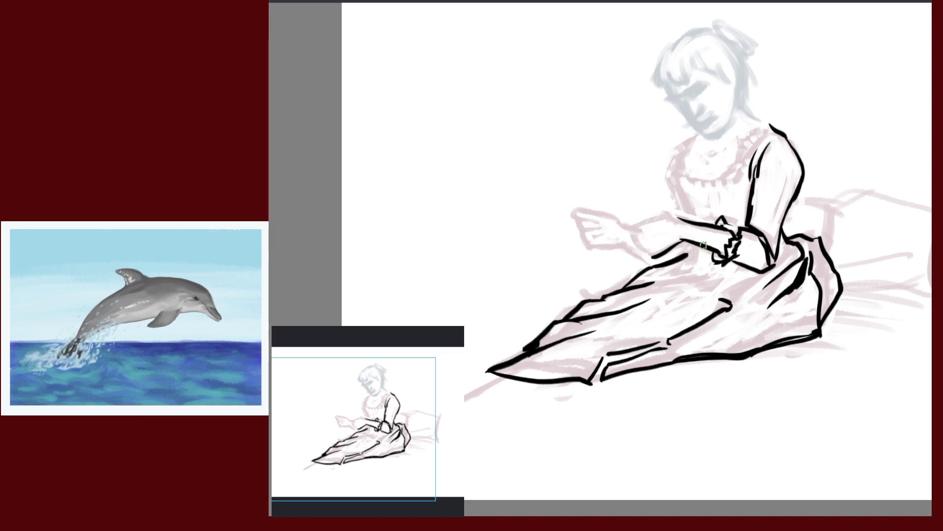
left_click_drag(698, 245, 687, 267)
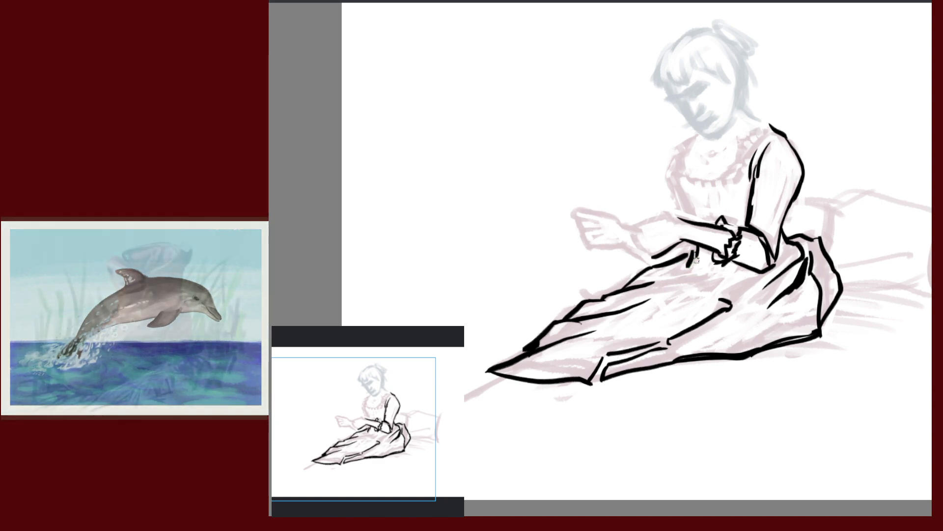
left_click_drag(690, 256, 675, 285)
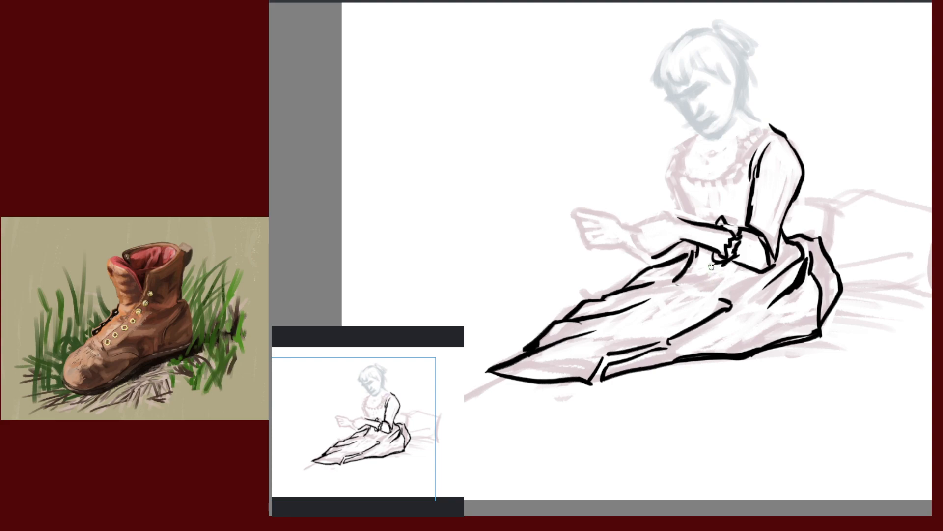
left_click_drag(703, 275, 693, 287)
left_click_drag(742, 276, 732, 294)
key("ctrl+z")
left_click_drag(738, 269, 726, 302)
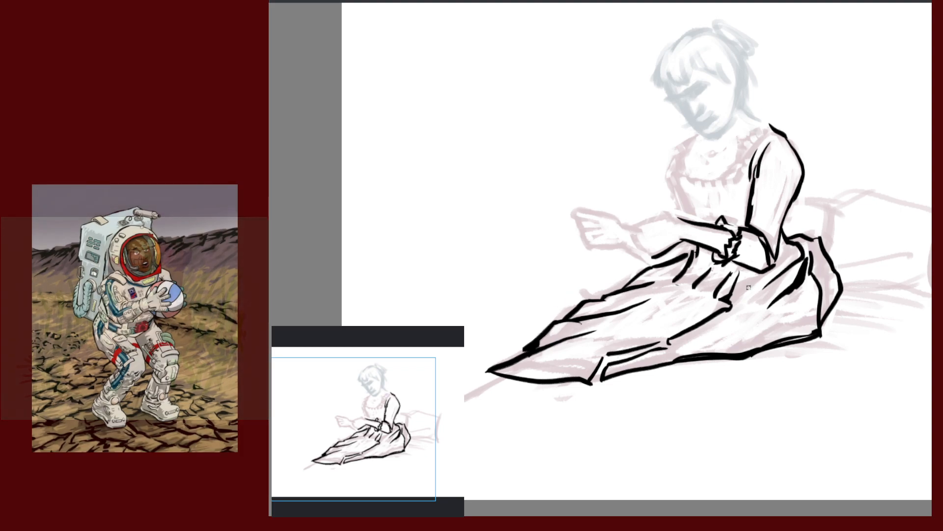
Check the ink layer in isolation, zoom out, and add a thin line on the skirt
key("alt+i")
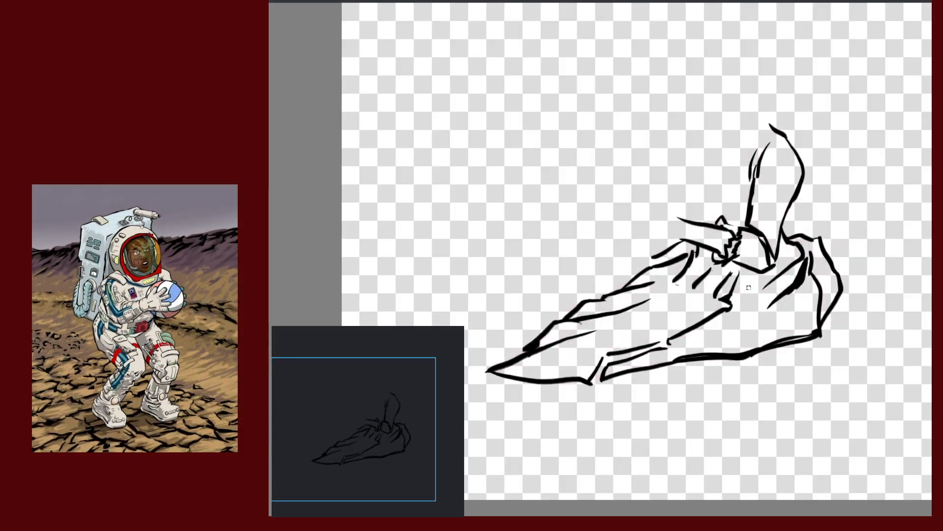
key("alt+i")
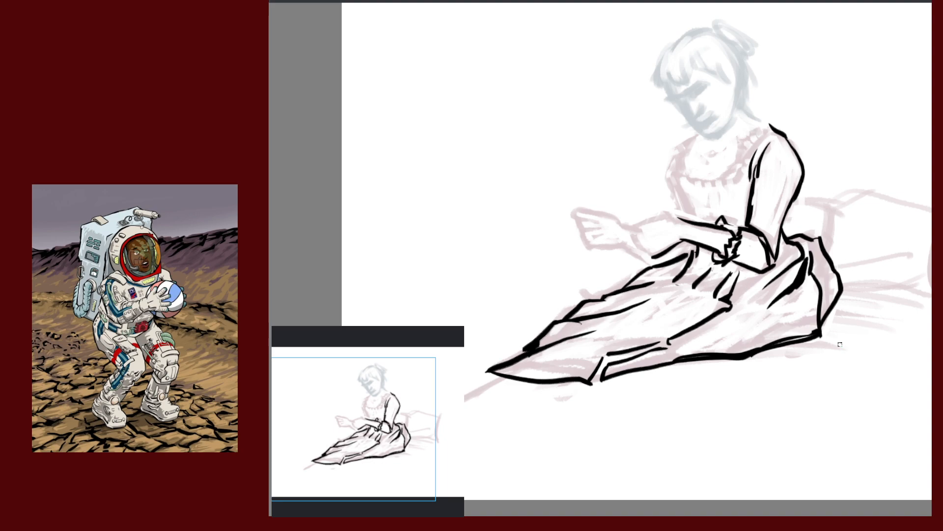
scroll(840, 344, "down", 3)
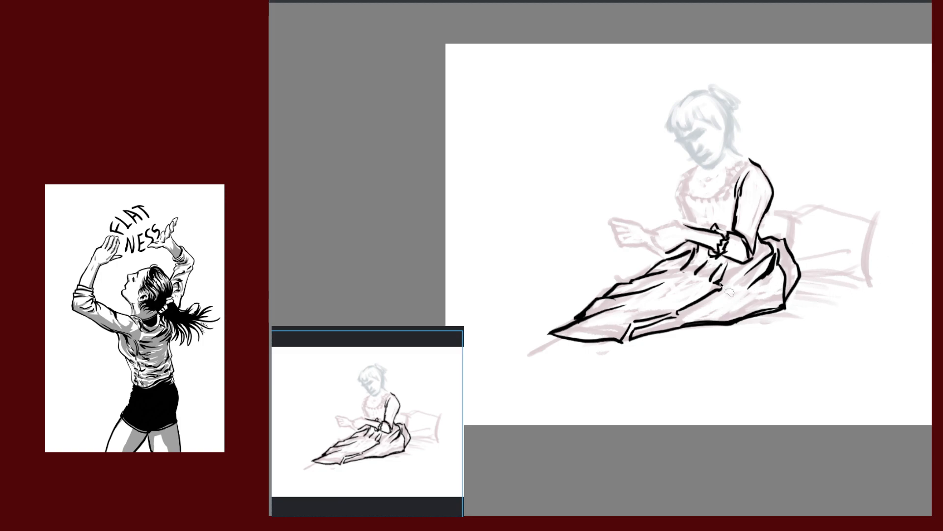
left_click_drag(757, 313, 817, 240)
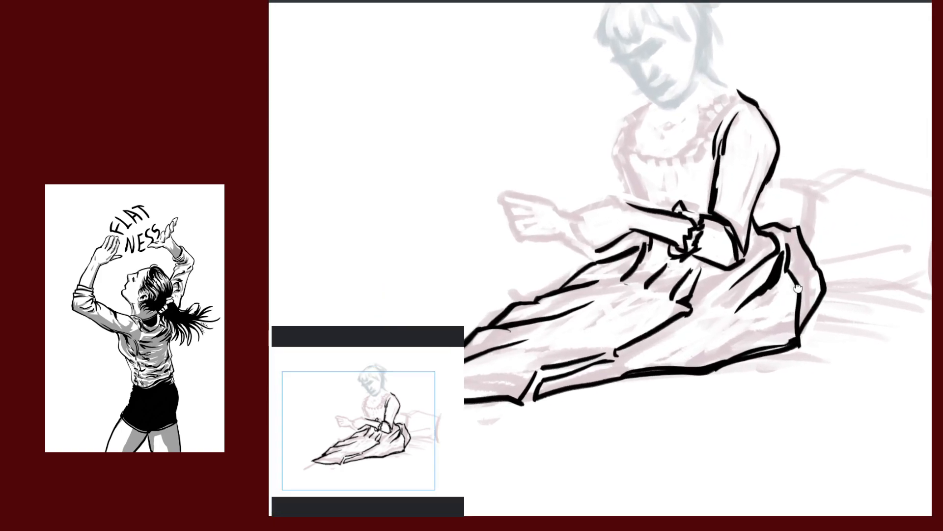
mouse_move(760, 268)
left_mouse_down()
mouse_move(831, 263)
mouse_move(834, 249)
left_mouse_up()
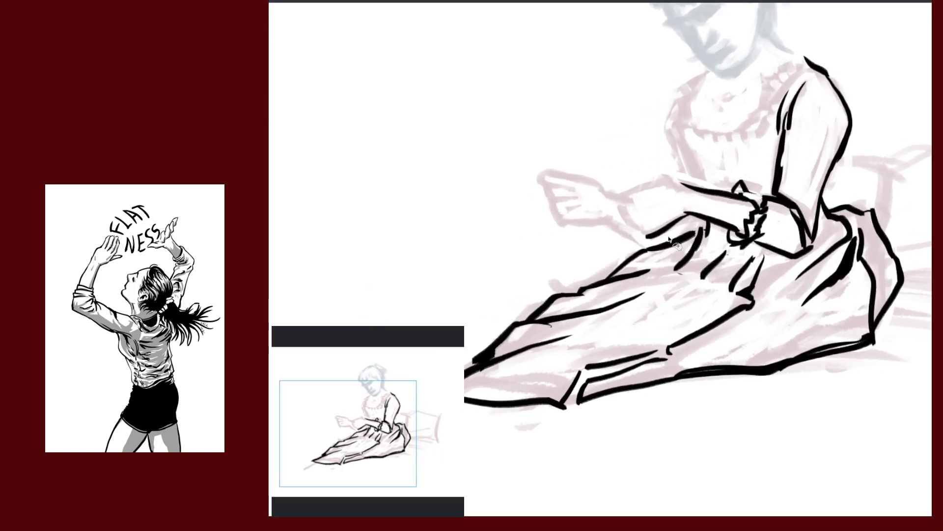
mouse_move(668, 234)
left_mouse_down()
mouse_move(694, 224)
mouse_move(693, 243)
mouse_move(649, 283)
mouse_move(683, 306)
mouse_move(717, 308)
mouse_move(798, 286)
mouse_move(857, 235)
mouse_move(875, 203)
mouse_move(909, 302)
mouse_move(761, 432)
mouse_move(550, 437)
mouse_move(508, 292)
mouse_move(682, 236)
left_mouse_up()
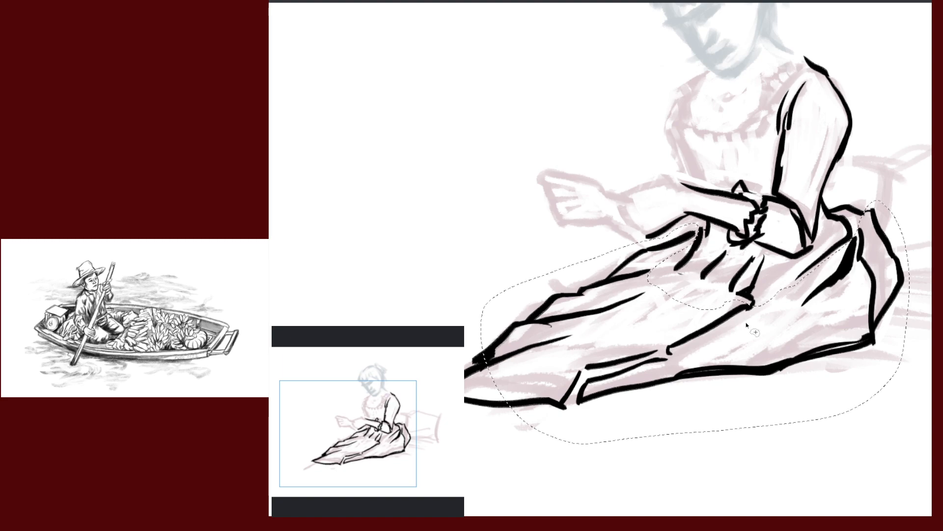
Add the skirt's left tip to the freehand selection around the inked skirt
left_click_drag(772, 419, 857, 245)
mouse_move(605, 121)
left_mouse_down()
mouse_move(484, 241)
mouse_move(781, 247)
left_mouse_up()
mouse_move(785, 305)
left_mouse_down()
mouse_move(678, 364)
mouse_move(684, 377)
left_mouse_up()
left_click_drag(780, 269, 824, 332)
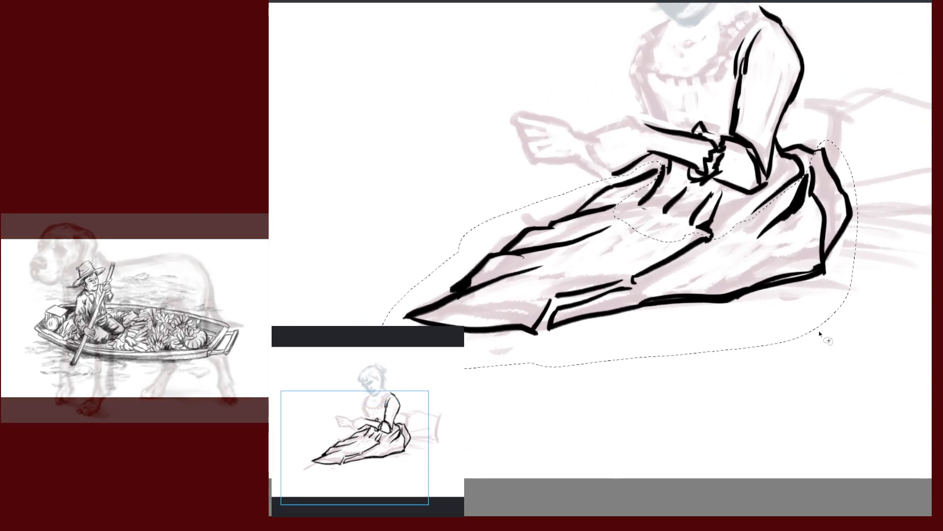
left_click_drag(828, 286, 864, 321)
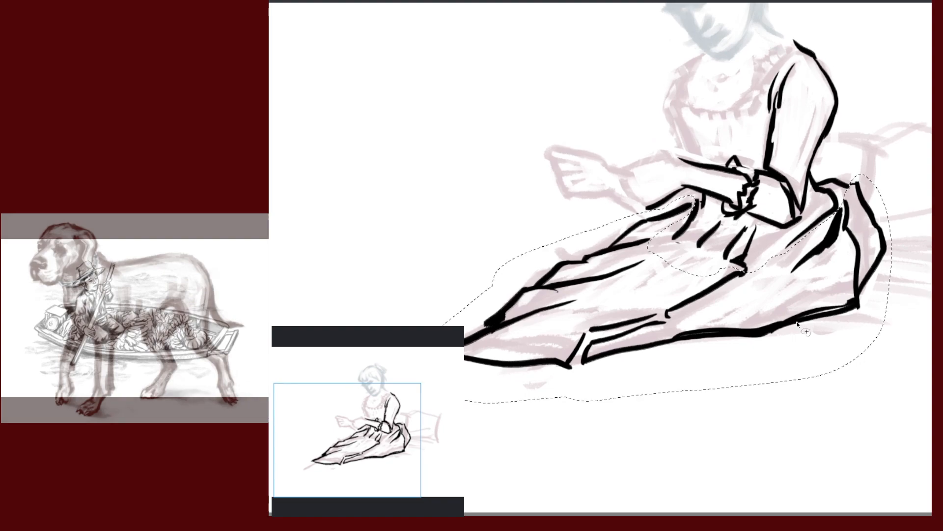
left_click_drag(794, 321, 790, 288)
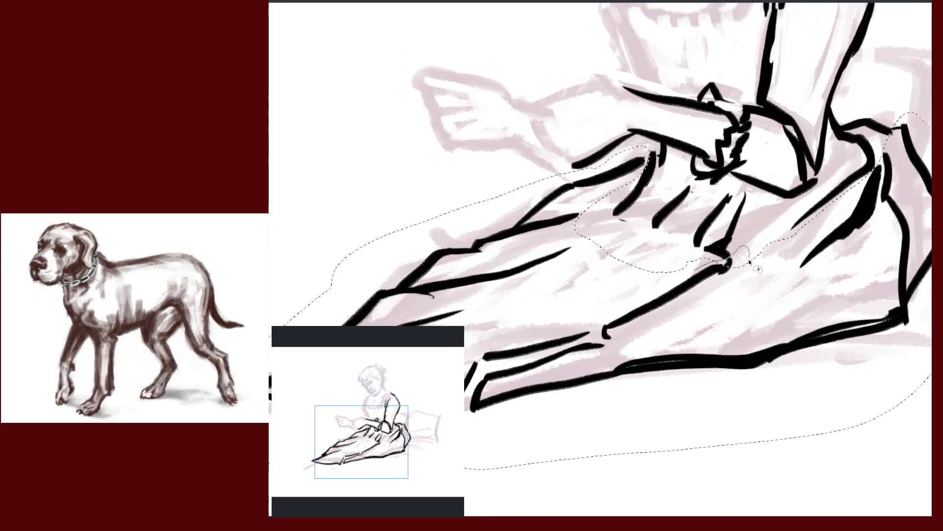
Cut the cuff strokes out of the selection and zoom out to the whole skirt
left_click_drag(669, 226, 723, 324)
left_click_drag(766, 291, 740, 248)
mouse_move(636, 187)
left_mouse_down()
mouse_move(610, 268)
mouse_move(642, 214)
mouse_move(609, 192)
mouse_move(619, 241)
mouse_move(634, 216)
left_mouse_up()
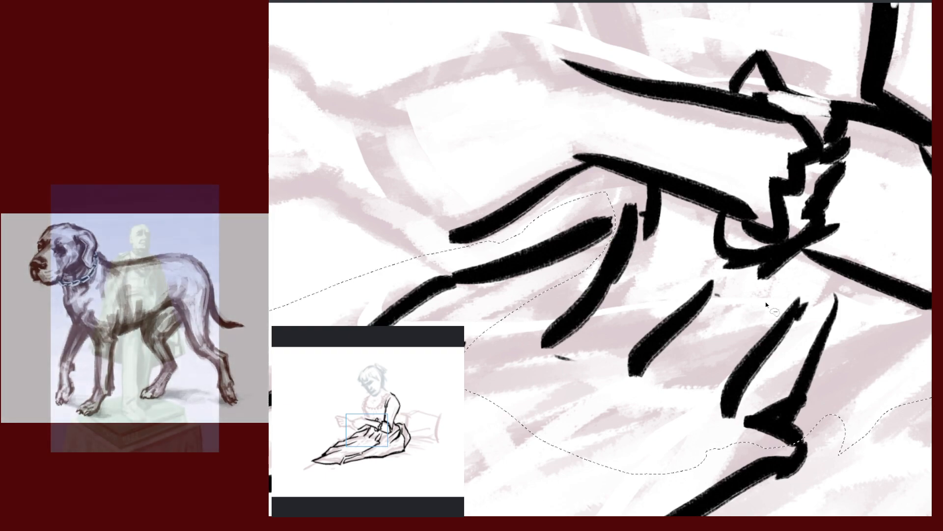
left_click_drag(782, 357, 751, 174)
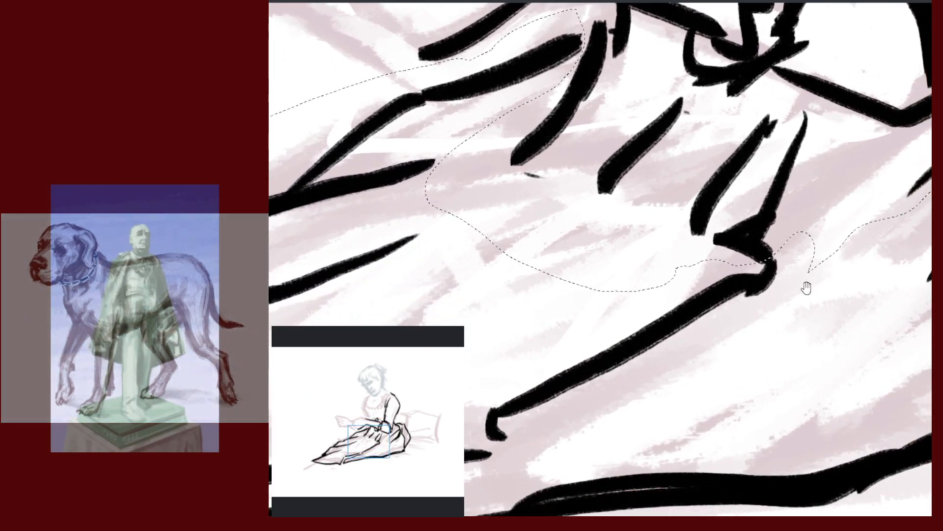
left_click_drag(832, 322, 829, 312)
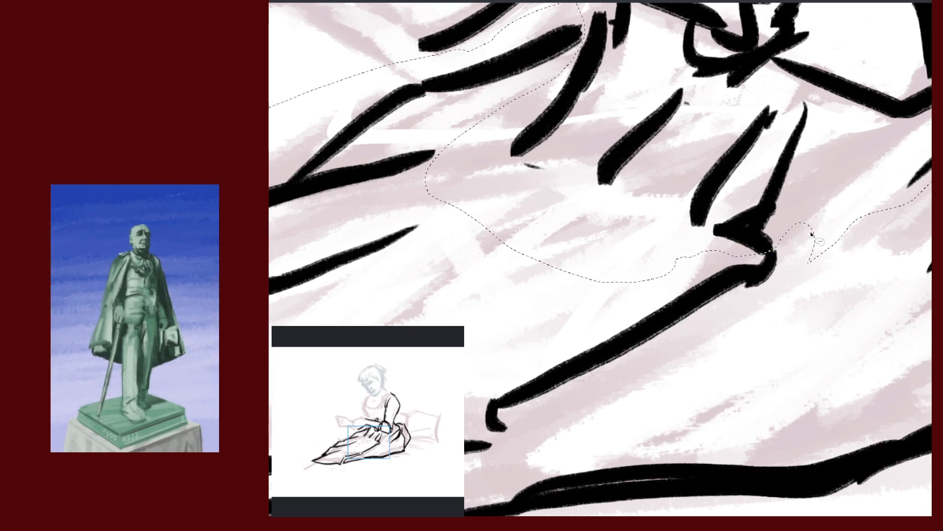
left_click_drag(835, 326, 805, 309)
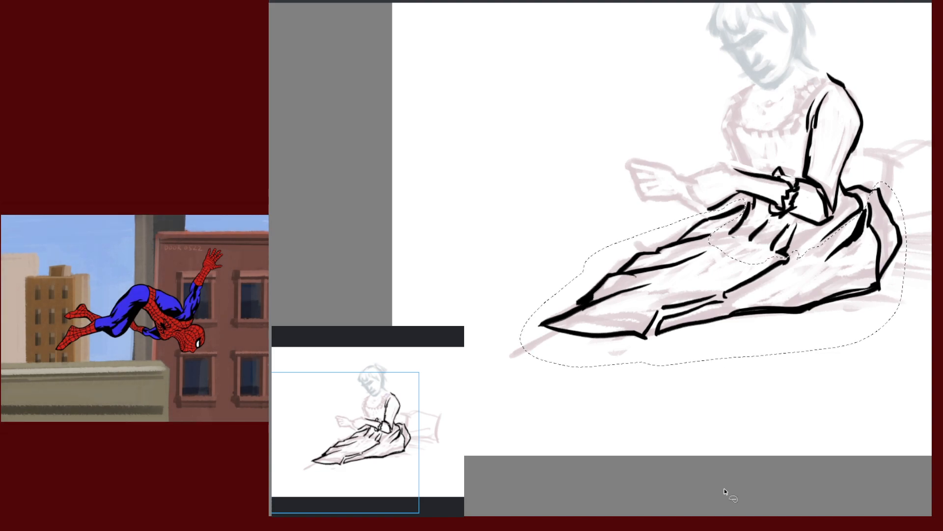
Transform the selected skirt: move it down and slightly right, rotate it slightly clockwise, and apply
key("ctrl+t")
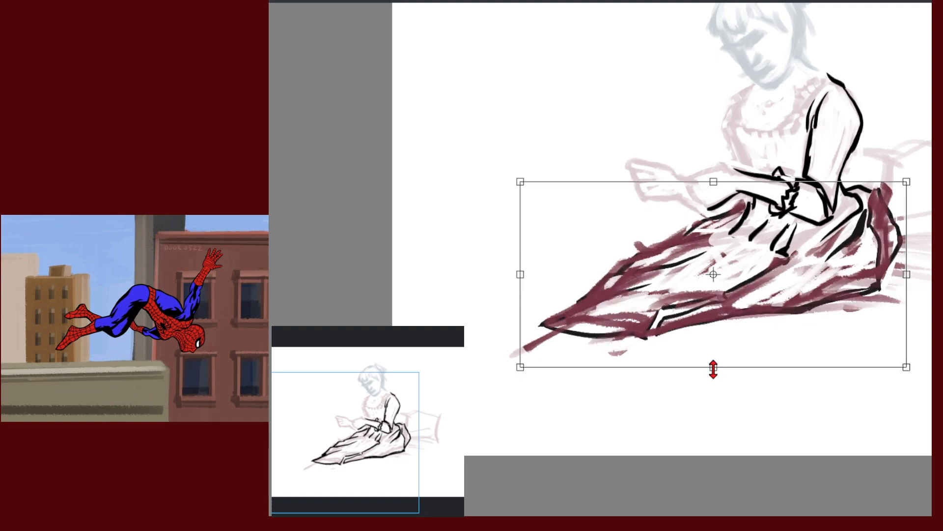
mouse_move(733, 324)
left_mouse_down()
mouse_move(732, 340)
mouse_move(793, 351)
left_mouse_up()
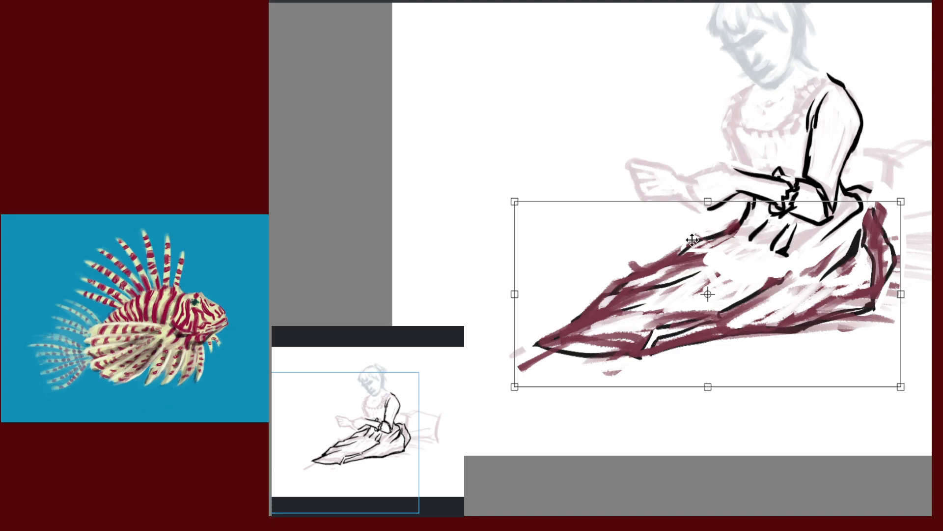
mouse_move(809, 343)
left_mouse_down()
mouse_move(796, 345)
mouse_move(804, 350)
left_mouse_up()
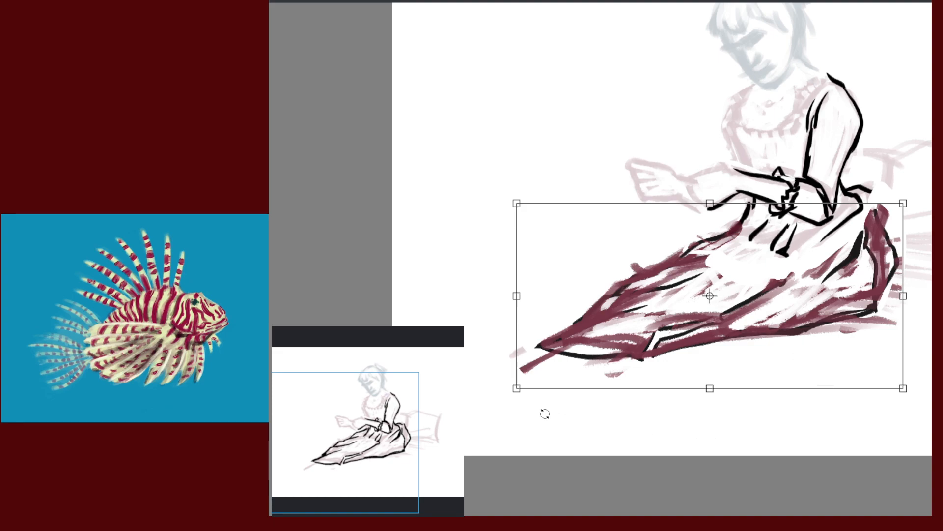
mouse_move(556, 429)
left_mouse_down()
mouse_move(547, 423)
mouse_move(614, 431)
left_mouse_up()
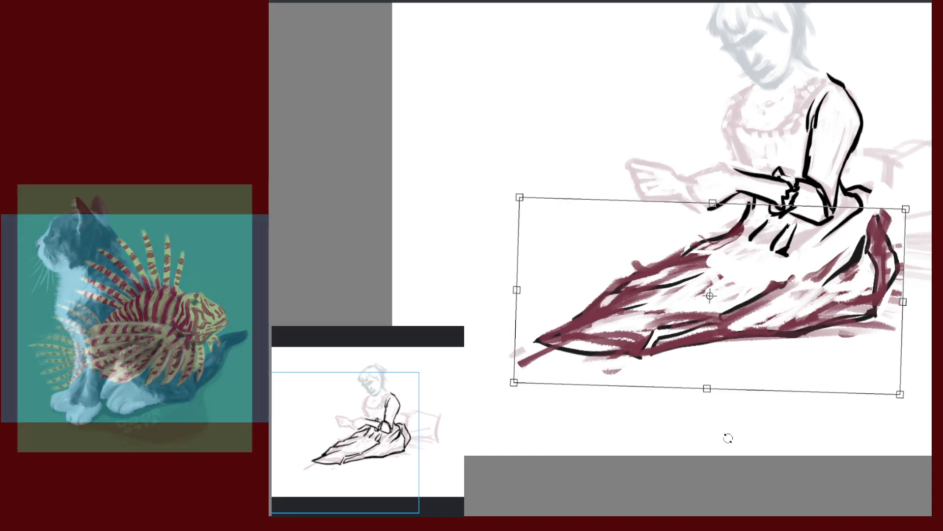
key("Return")
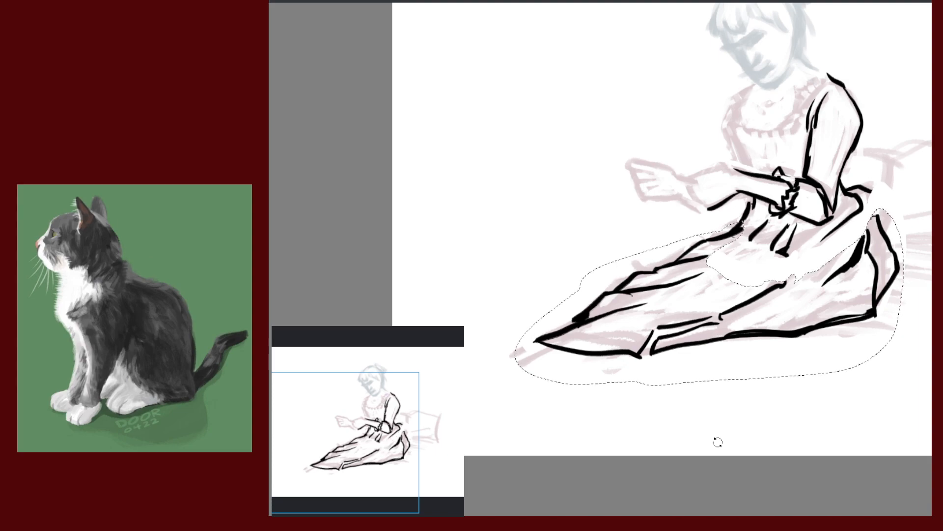
left_click_drag(718, 442, 586, 432)
left_click_drag(777, 318, 772, 342)
Deselect the skirt and zoom in on the dress's right side
key("ctrl+d")
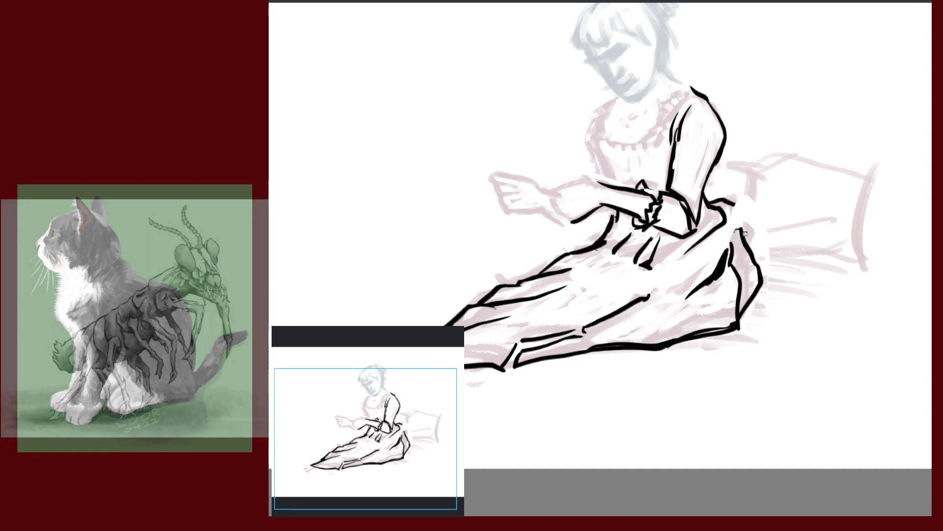
left_click_drag(754, 239, 811, 265)
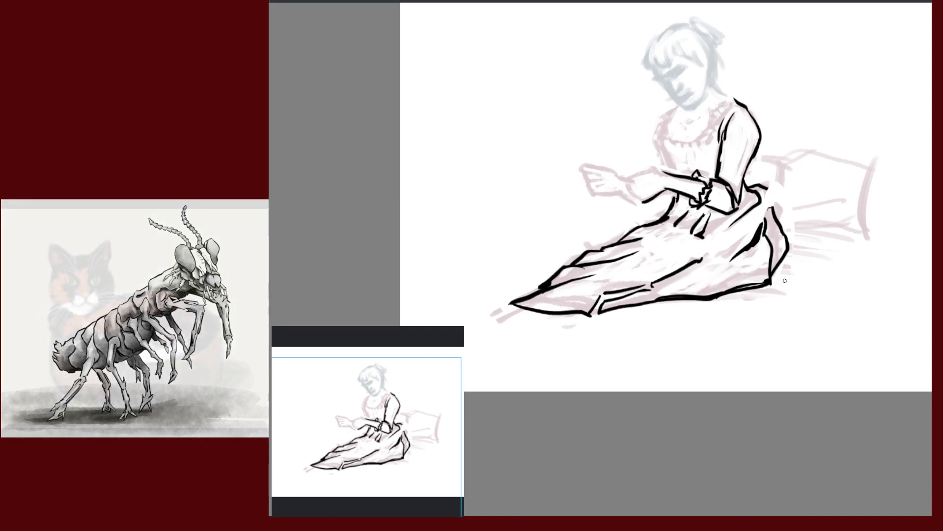
left_click_drag(810, 265, 816, 292)
left_click_drag(831, 266, 818, 201)
mouse_move(796, 299)
left_mouse_down()
mouse_move(853, 266)
mouse_move(853, 231)
mouse_move(821, 274)
mouse_move(846, 270)
left_mouse_up()
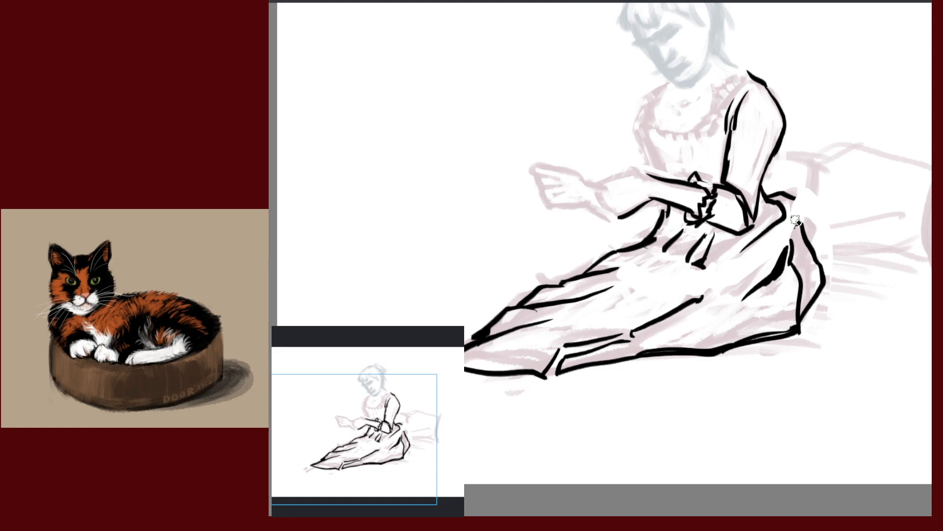
Erase the stray ink stub beside the sleeve, then zoom out to the whole figure
left_click_drag(813, 243, 815, 275)
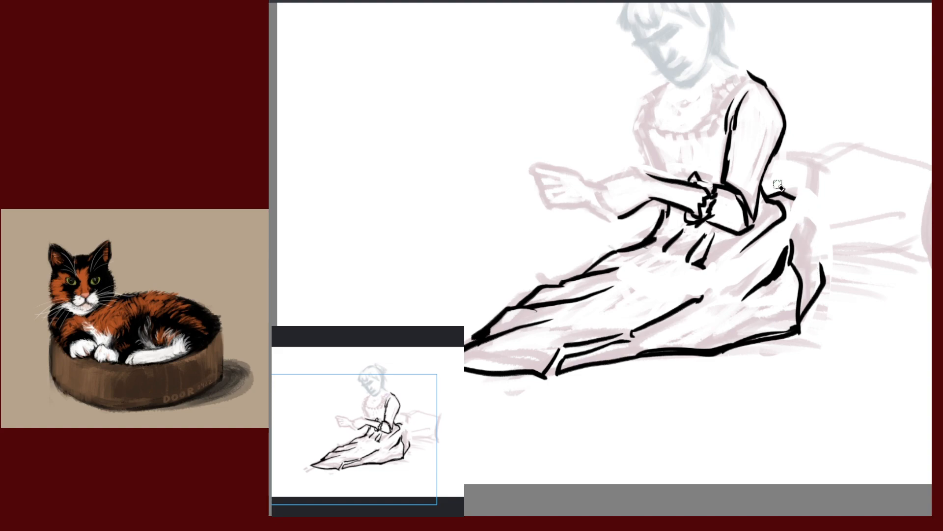
left_click_drag(805, 204, 786, 189)
left_click_drag(842, 388, 817, 347)
scroll(822, 357, "down", 2)
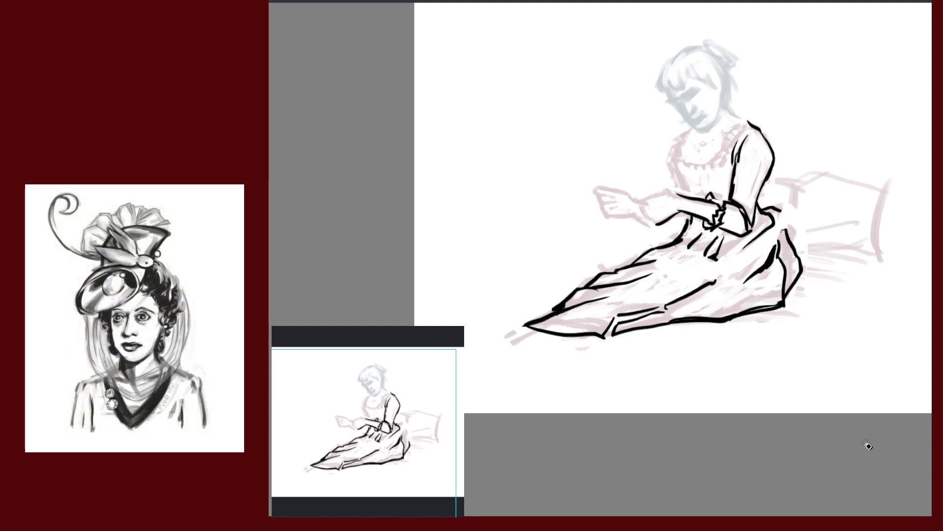
Restore the skirt lines, transform them slightly downward without stretching, and apply
key("ctrl+z")
key("ctrl+z")
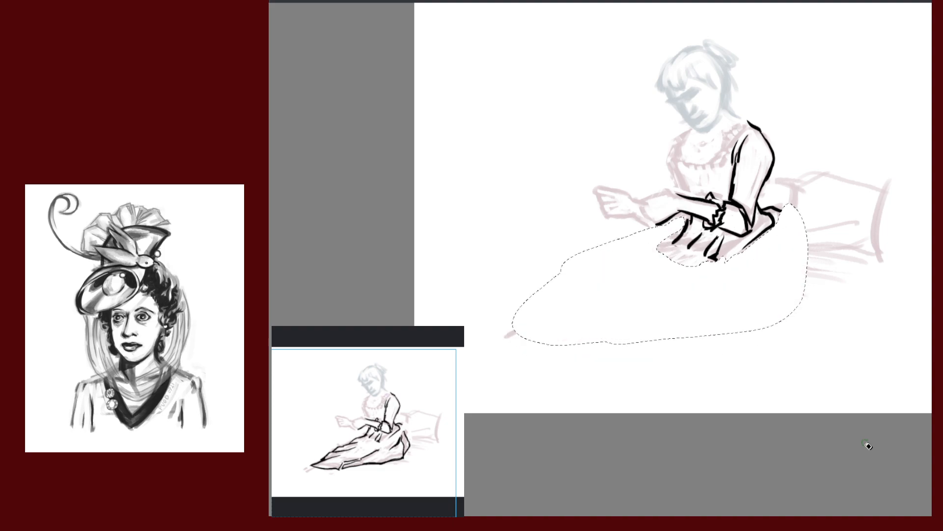
key("ctrl+shift+z")
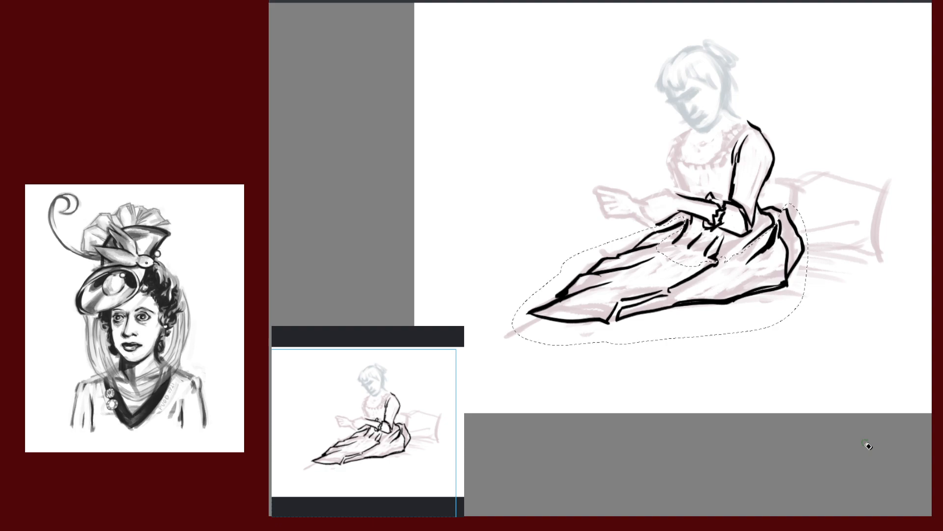
key("ctrl+t")
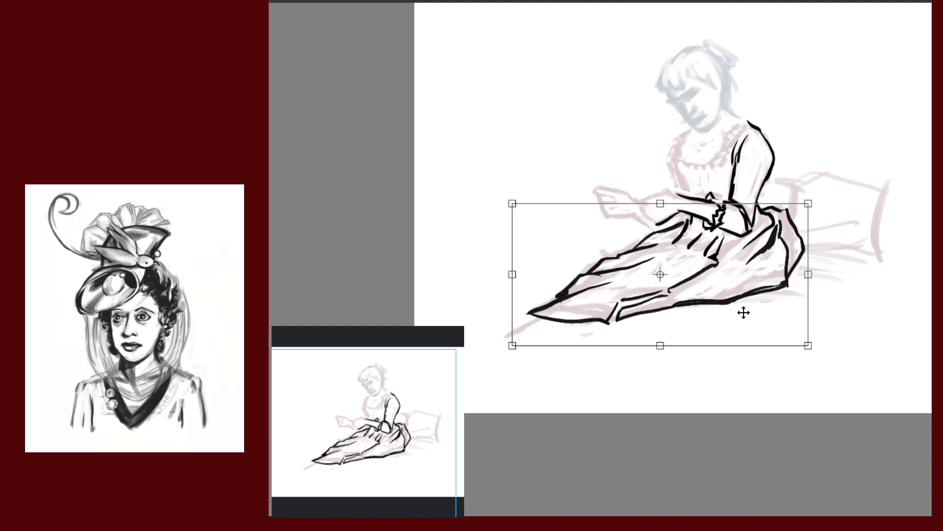
left_click_drag(718, 320, 719, 328)
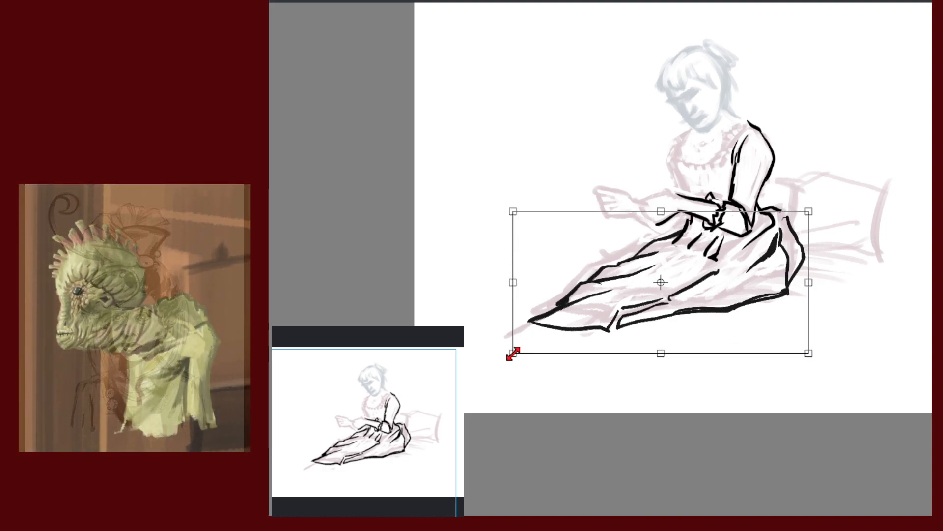
mouse_move(512, 353)
left_mouse_down()
mouse_move(501, 350)
mouse_move(512, 350)
left_mouse_up()
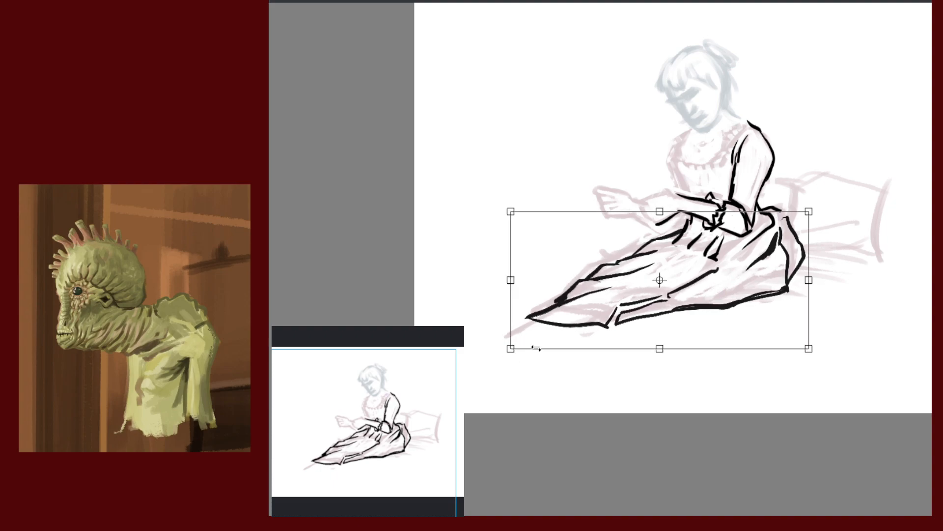
key("ctrl+z")
key("ctrl+z")
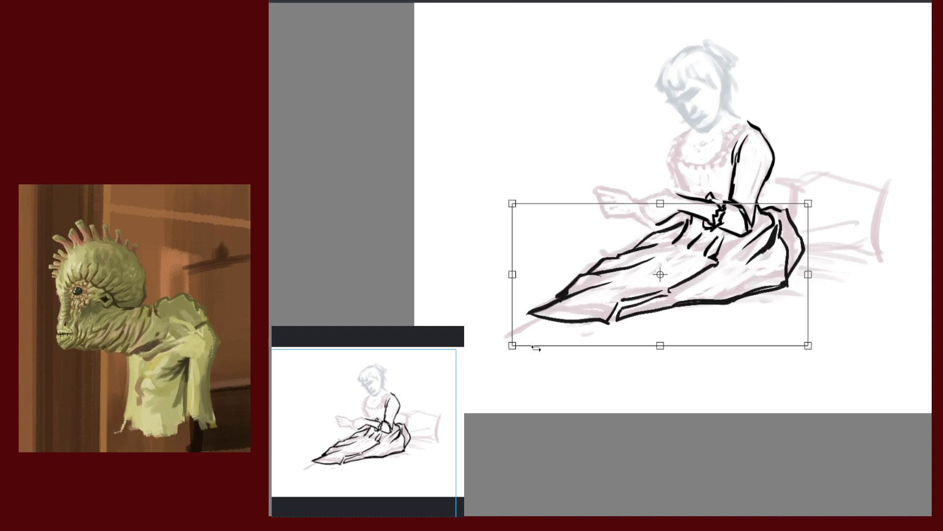
key("Return")
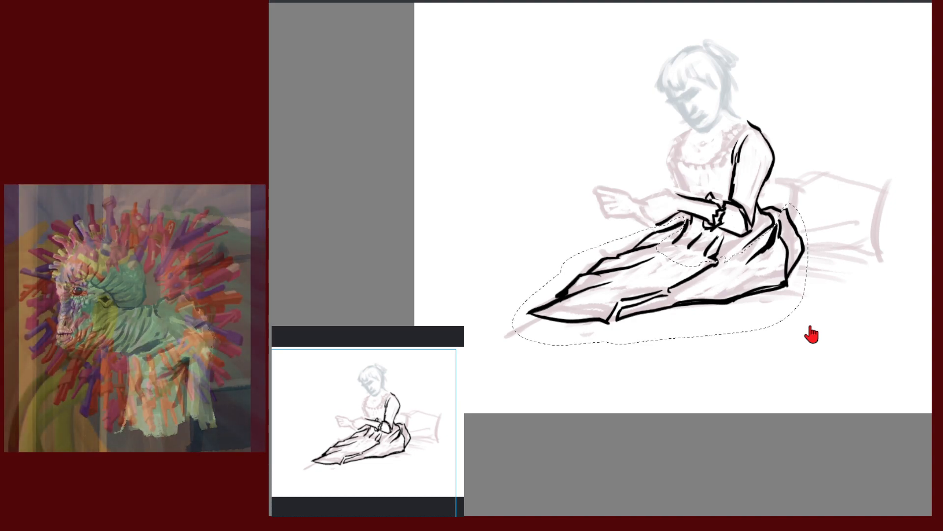
Lower the skirt a little more, compare before and after, keep the move, and deselect
key("ctrl+t")
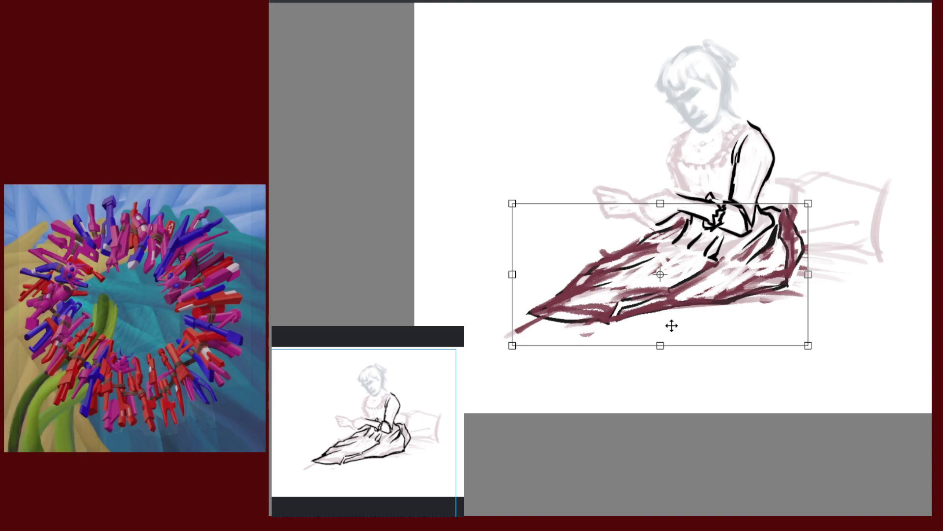
left_click_drag(671, 325, 670, 338)
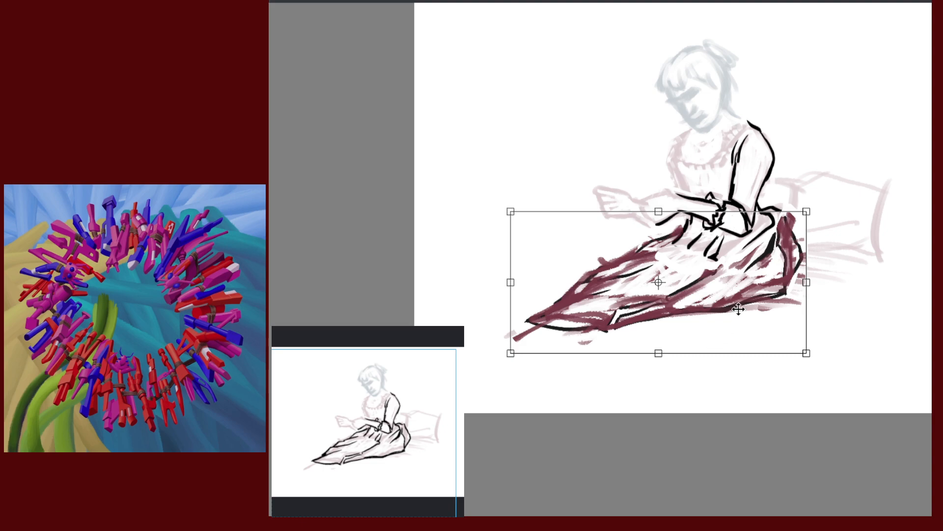
left_click_drag(738, 308, 738, 313)
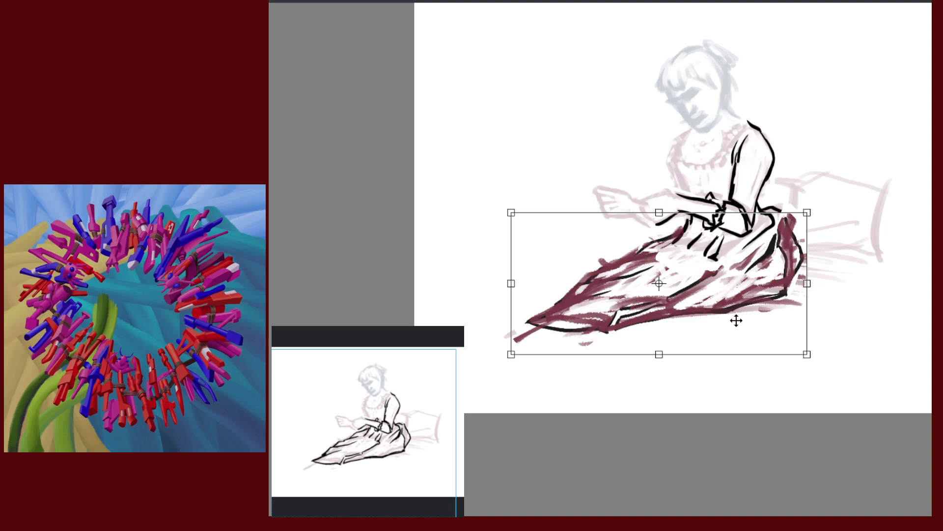
key("Return")
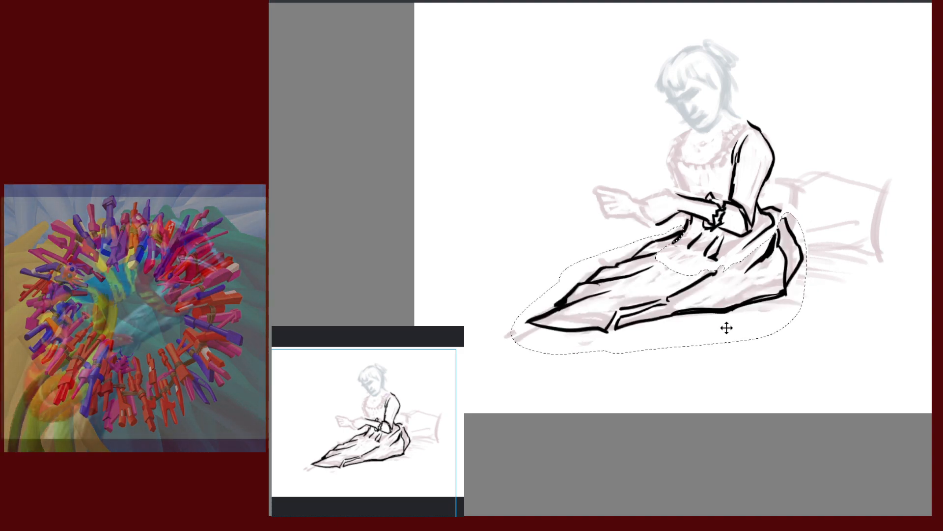
key("ctrl+z")
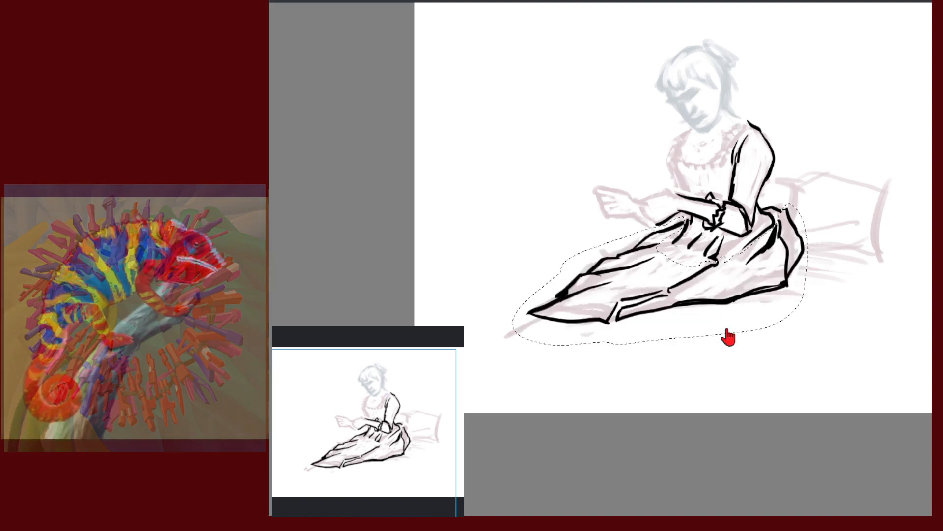
key("ctrl+shift+z")
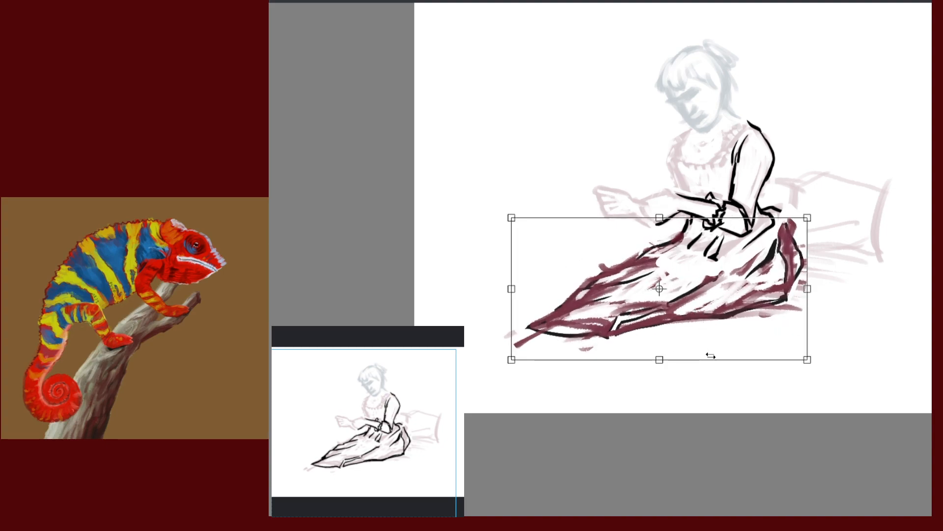
key("Return")
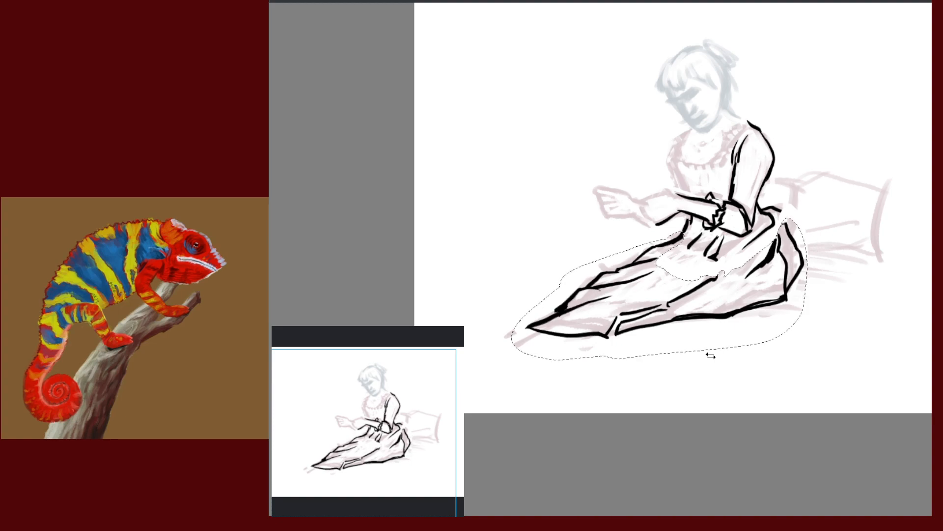
key("ctrl+z")
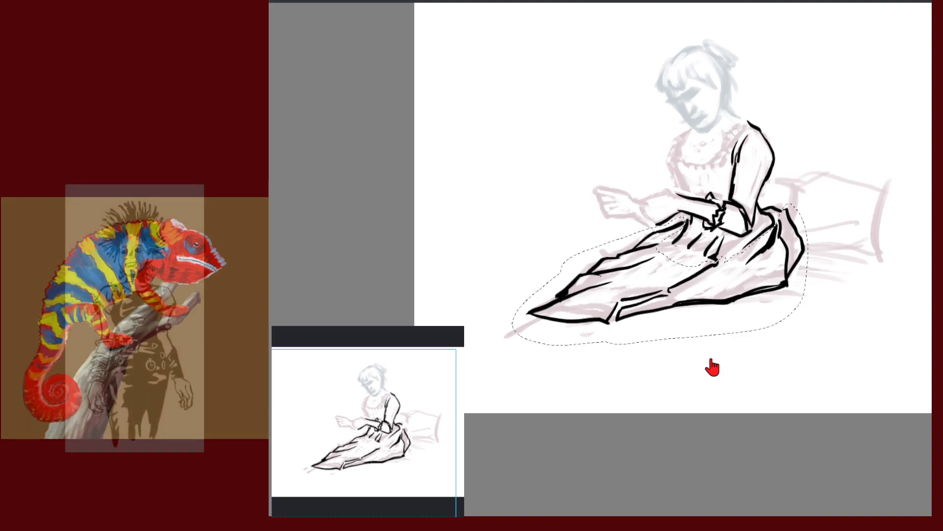
key("ctrl+shift+z")
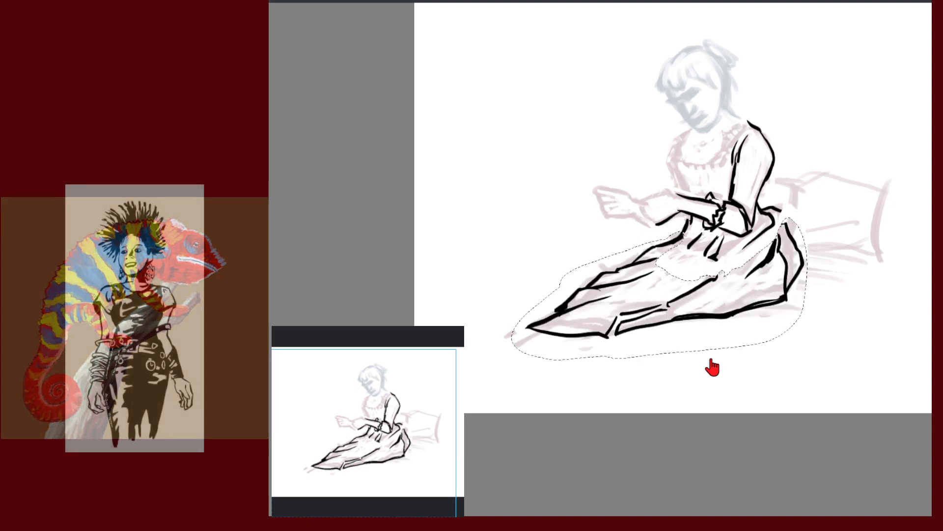
key("ctrl+shift+a")
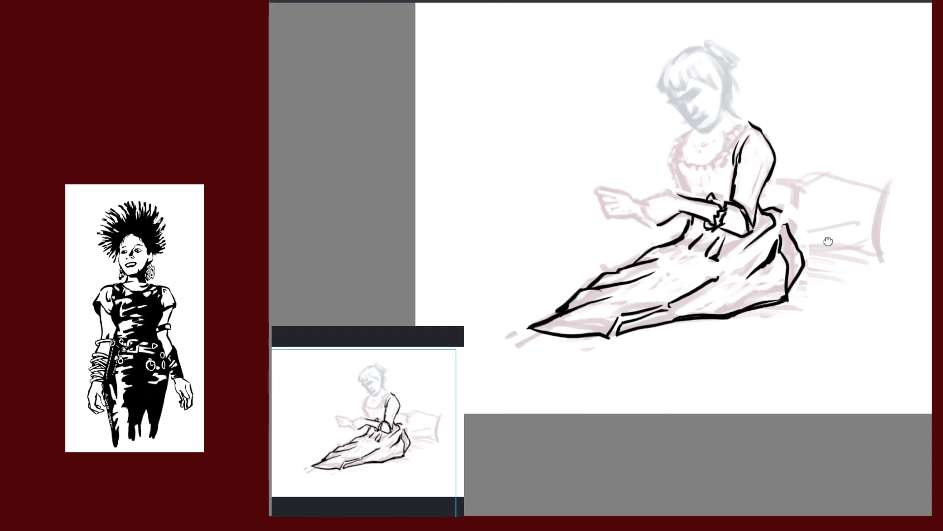
Close the gap in the skirt's upper-right outline and rough in a thick dress fold, trimming it back with undo
scroll(809, 239, "up", 3)
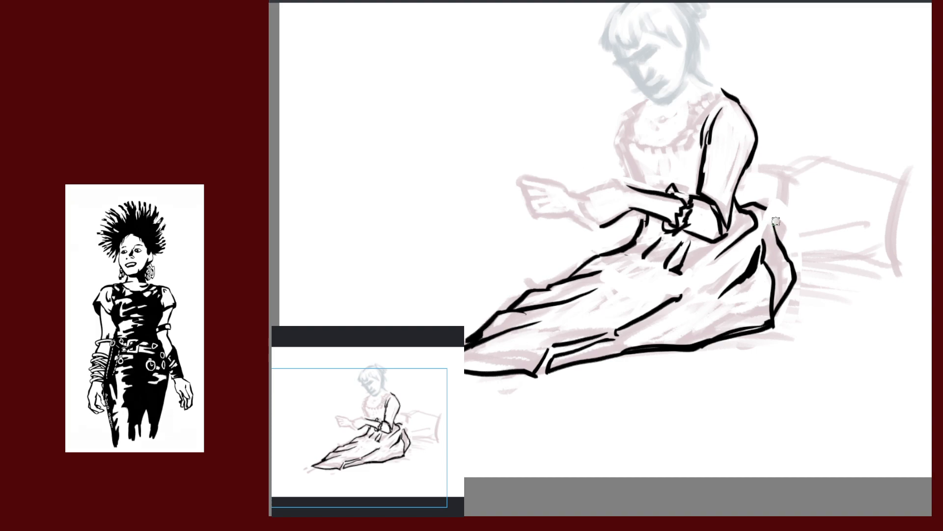
left_click_drag(766, 207, 785, 230)
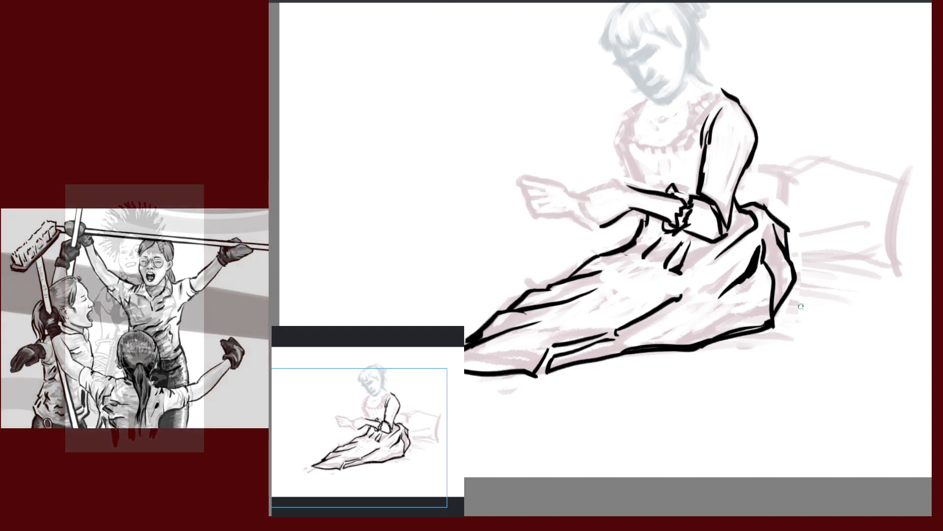
left_click_drag(806, 324, 836, 249)
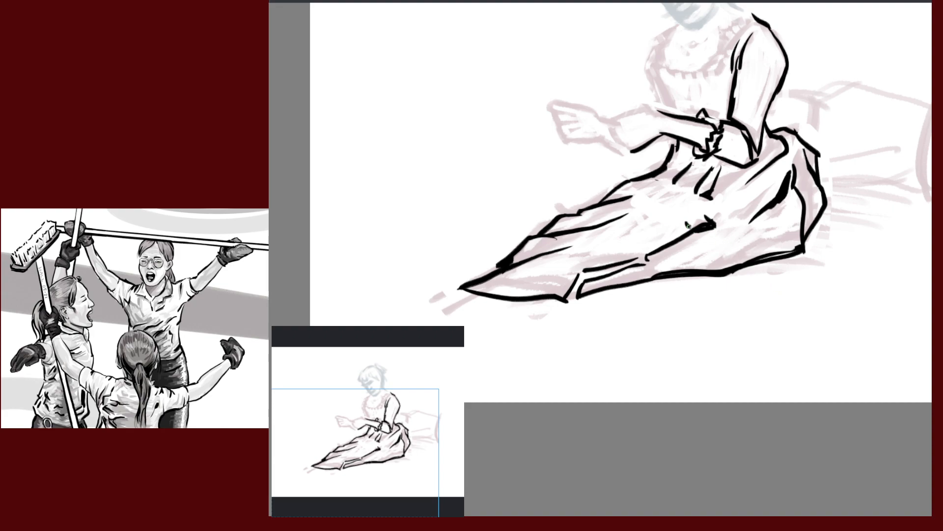
left_click_drag(712, 221, 679, 231)
key("ctrl+z")
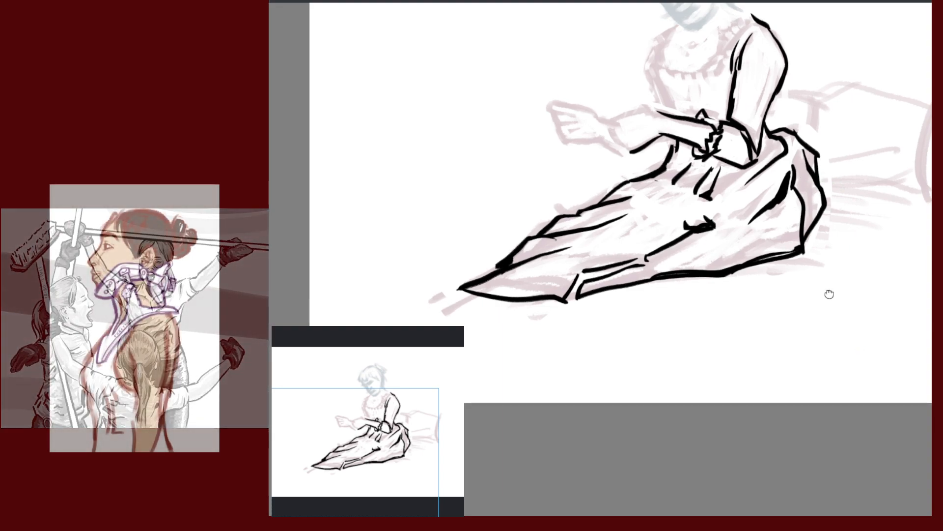
With the canvas tilted, ink a fold line down the dress, then return the view upright and zoom onto the arm
scroll(828, 292, "up", 3)
scroll(829, 287, "down", 4)
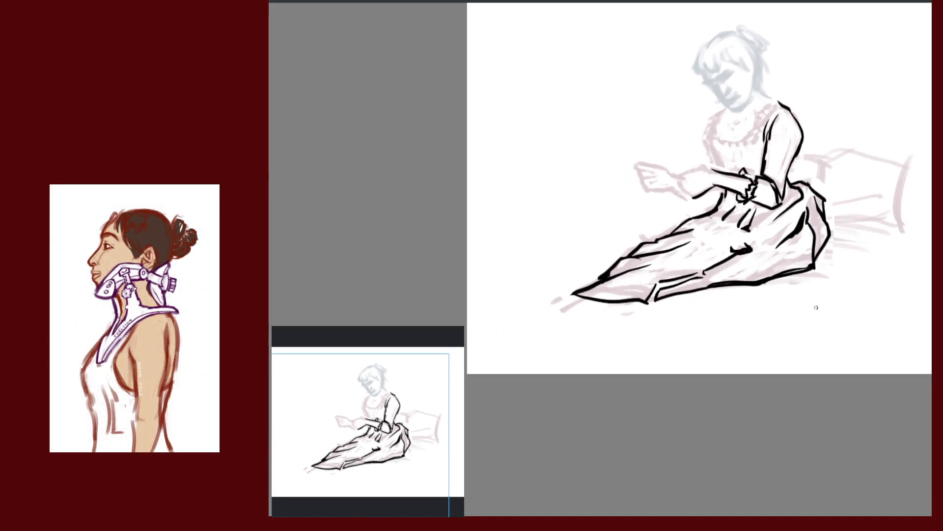
left_click_drag(800, 334, 728, 240)
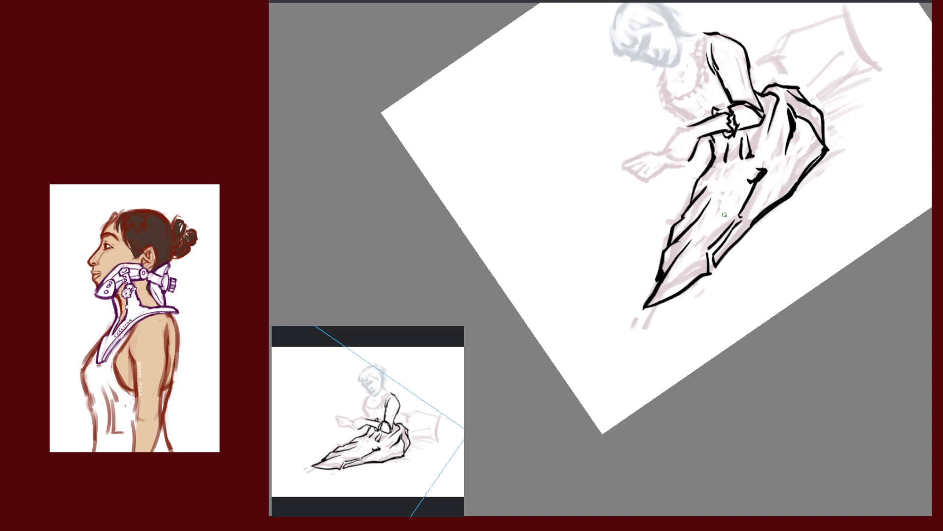
left_click_drag(733, 221, 704, 249)
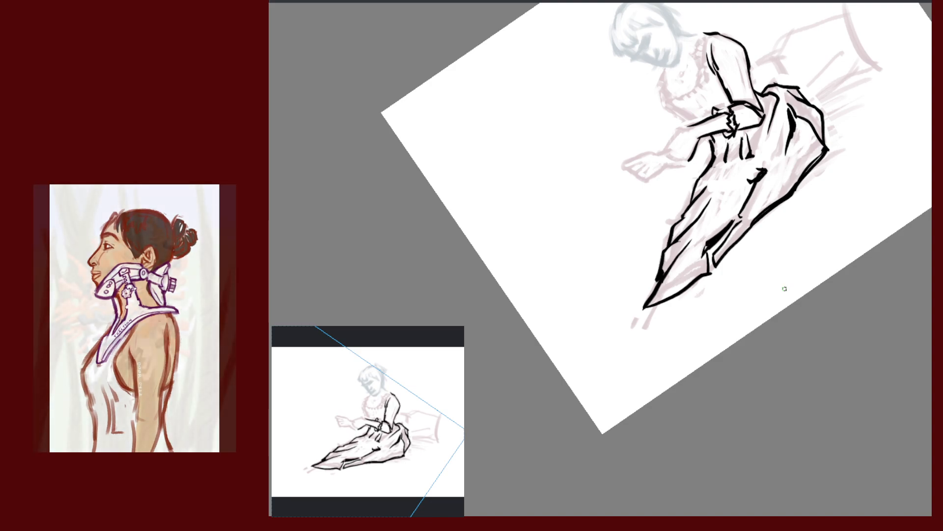
key("5")
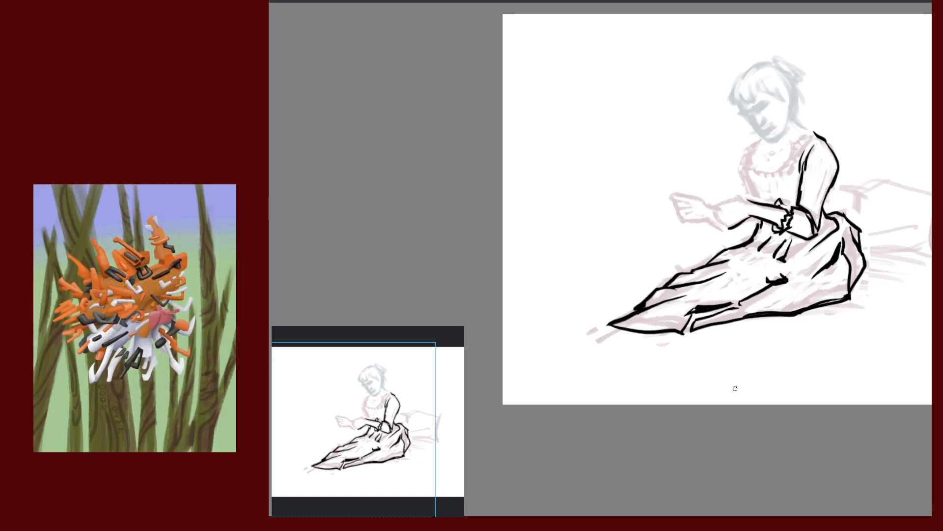
left_click_drag(784, 290, 632, 259)
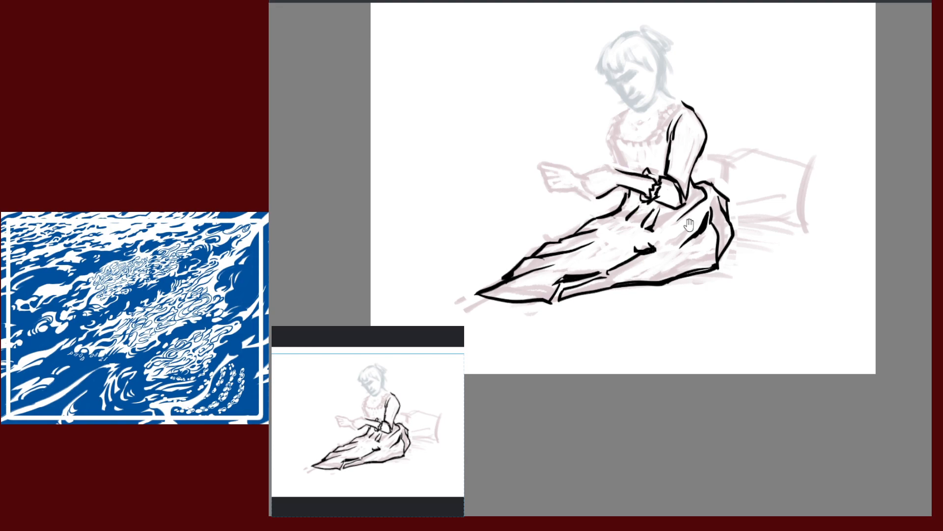
left_click_drag(688, 226, 797, 245)
scroll(798, 221, "up", 3)
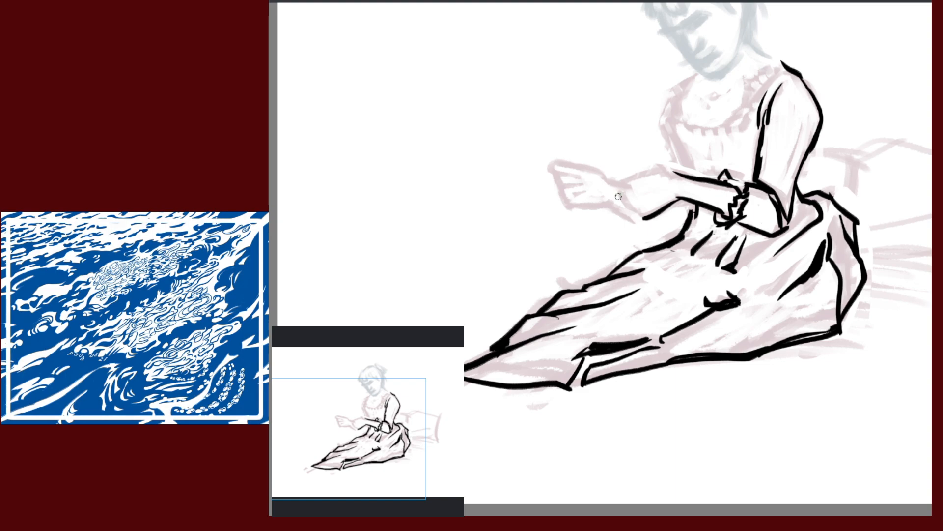
Ink bold outlines along the forearm sleeve and the top edge of the hand
left_click_drag(640, 186, 612, 194)
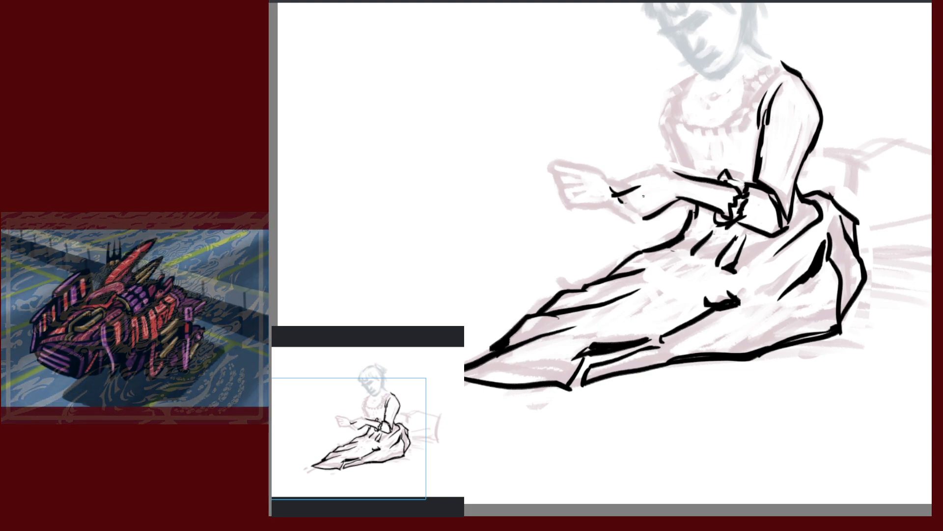
left_click_drag(643, 195, 620, 201)
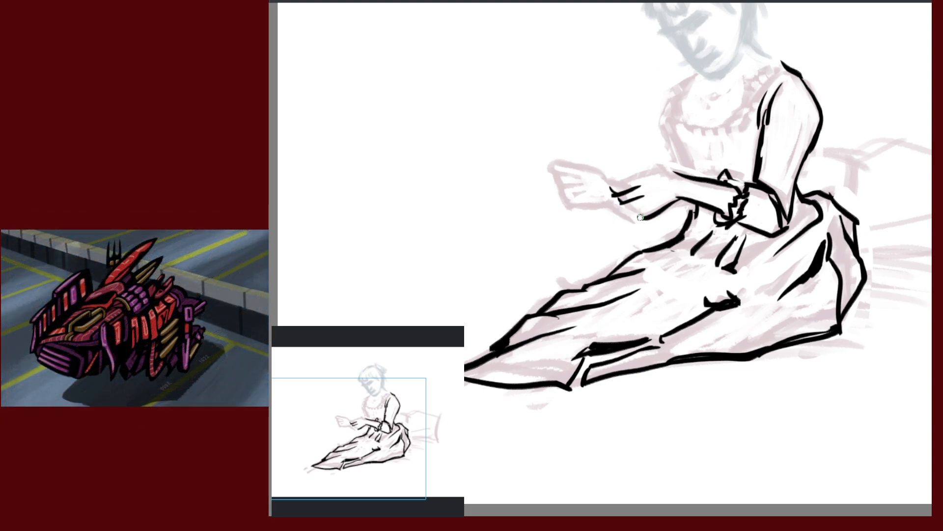
left_click_drag(663, 200, 625, 216)
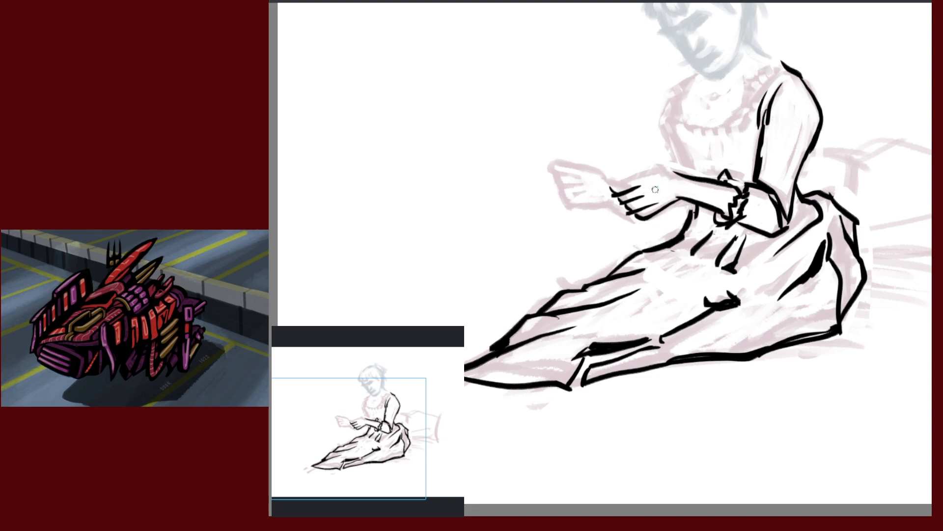
left_click_drag(618, 175, 676, 174)
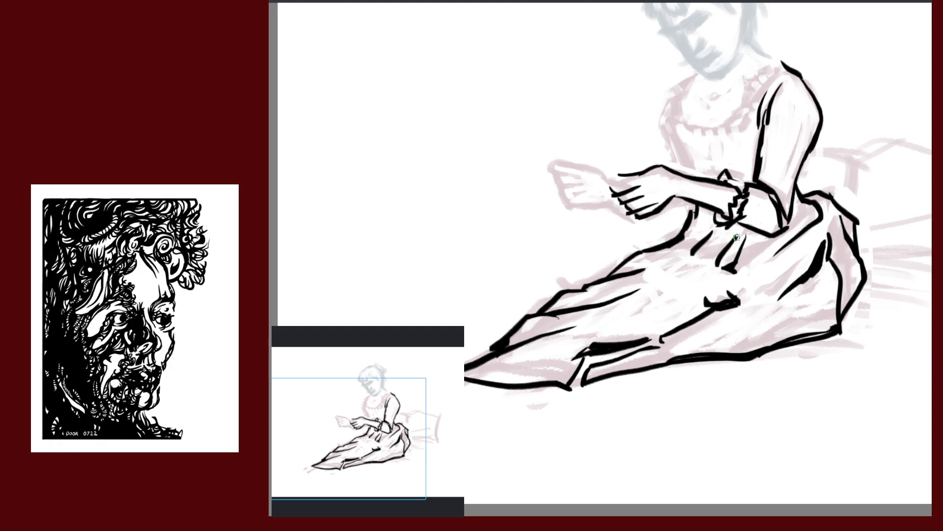
Add a short ink mark at the neckline and zoom in closer on the arm and hand
scroll(811, 247, "up", 3)
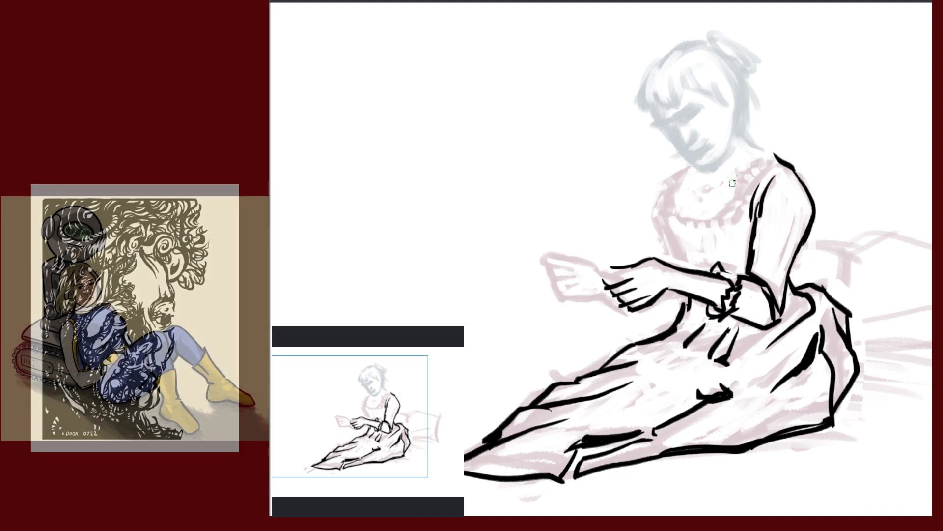
left_click_drag(740, 175, 754, 190)
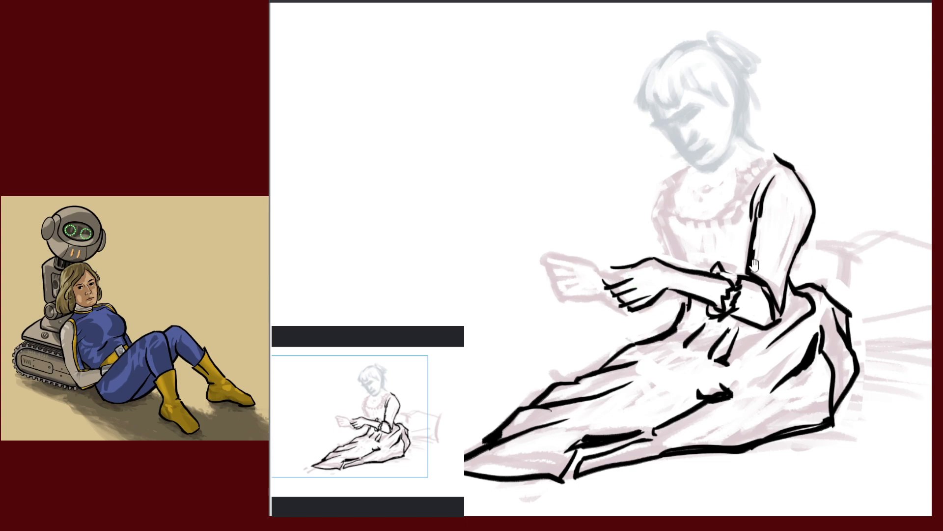
left_click_drag(756, 265, 780, 192)
left_click_drag(761, 236, 823, 184)
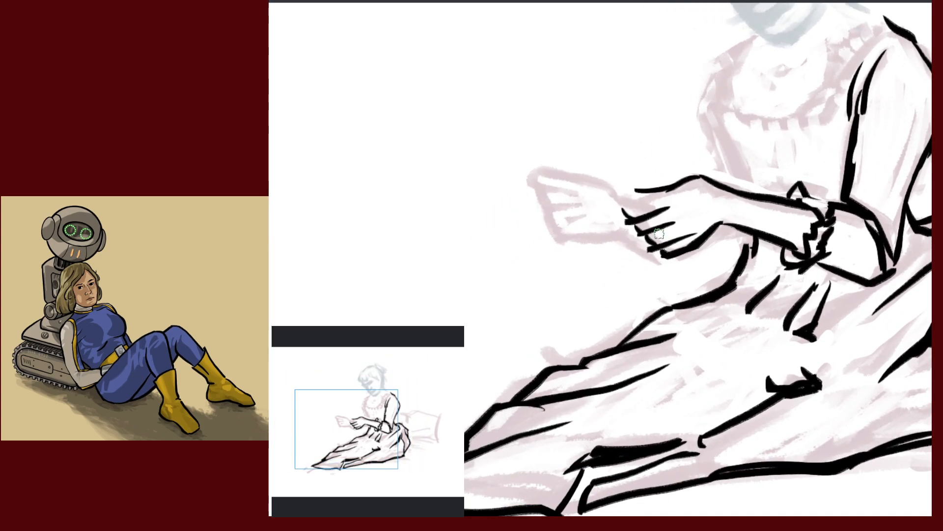
Undo the three latest hand, finger and wrist ink strokes
key("ctrl+z")
key("ctrl+z")
key("ctrl+z")
key("ctrl+z")
key("ctrl+z")
key("ctrl+z")
key("ctrl+z")
key("ctrl+z")
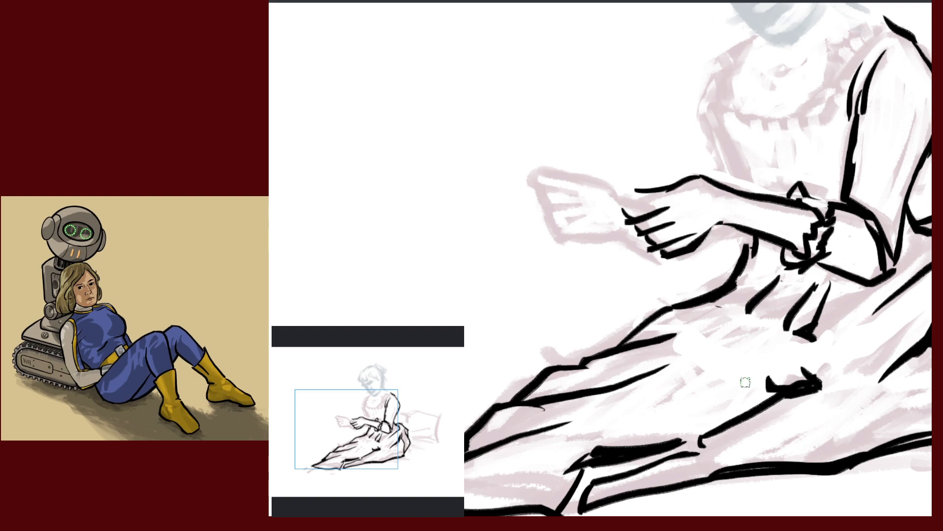
key("ctrl+z")
key("ctrl+z")
key("ctrl+z")
key("ctrl+z")
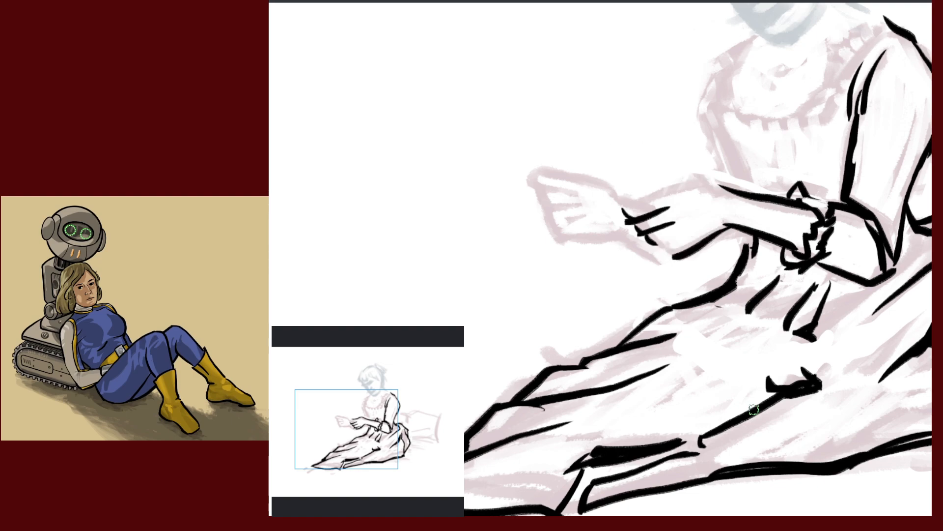
key("ctrl+z")
key("ctrl+z")
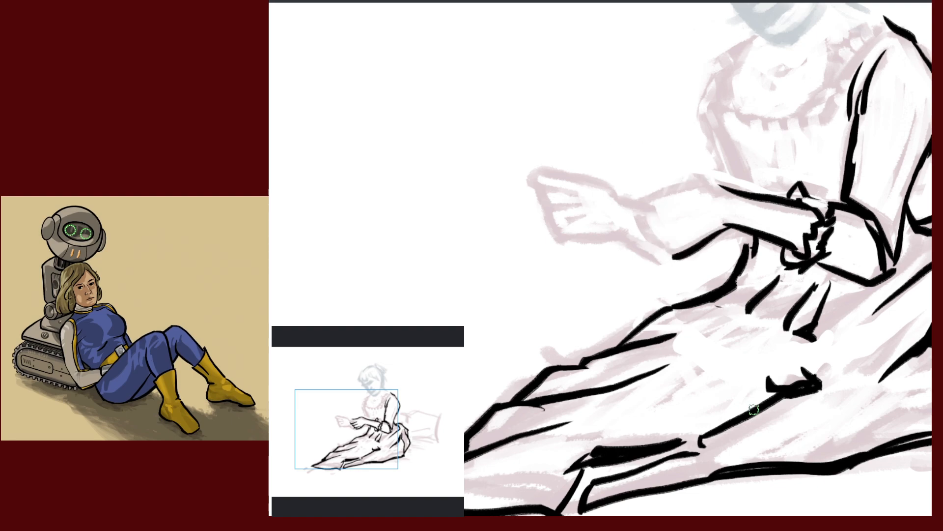
scroll(796, 324, "down", 2)
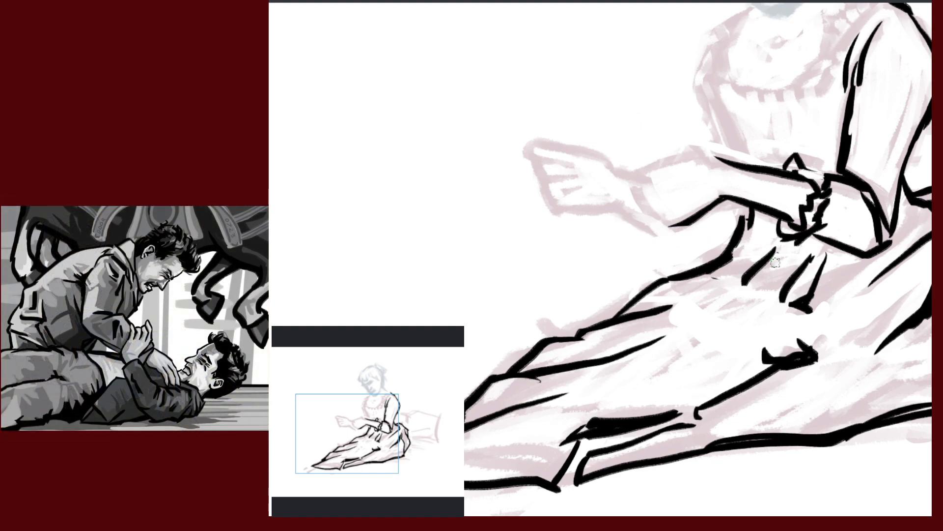
Rotate the canvas view to match the arm's angle
key("m")
key("m")
left_click_drag(808, 290, 792, 189)
left_click_drag(771, 223, 835, 255)
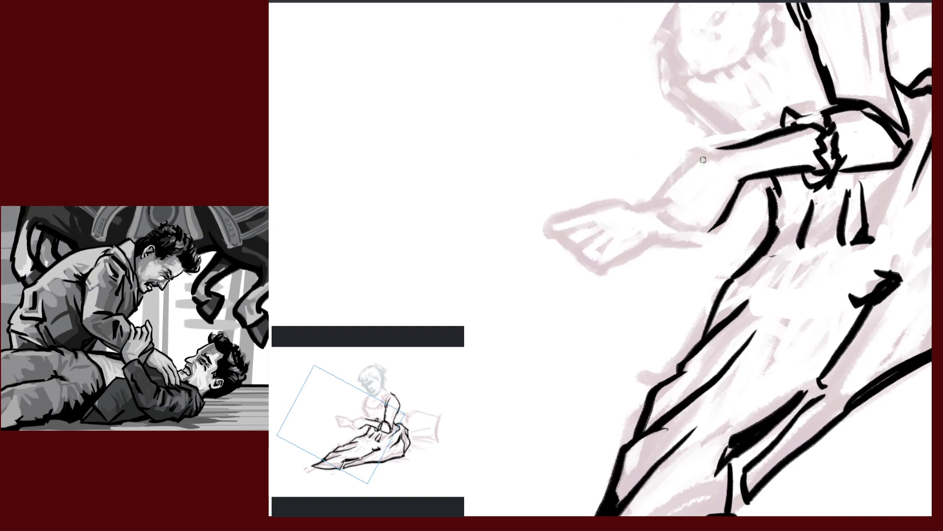
Re-ink the forearm's upper line down to the hand and across the wrist, erasing stray ink at the thumb tip
left_click_drag(702, 156, 670, 181)
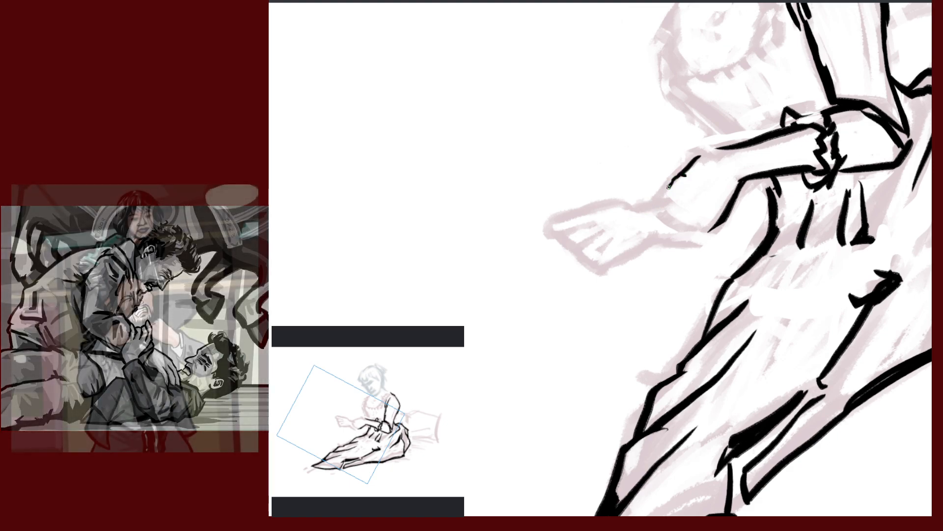
left_click_drag(674, 185, 639, 208)
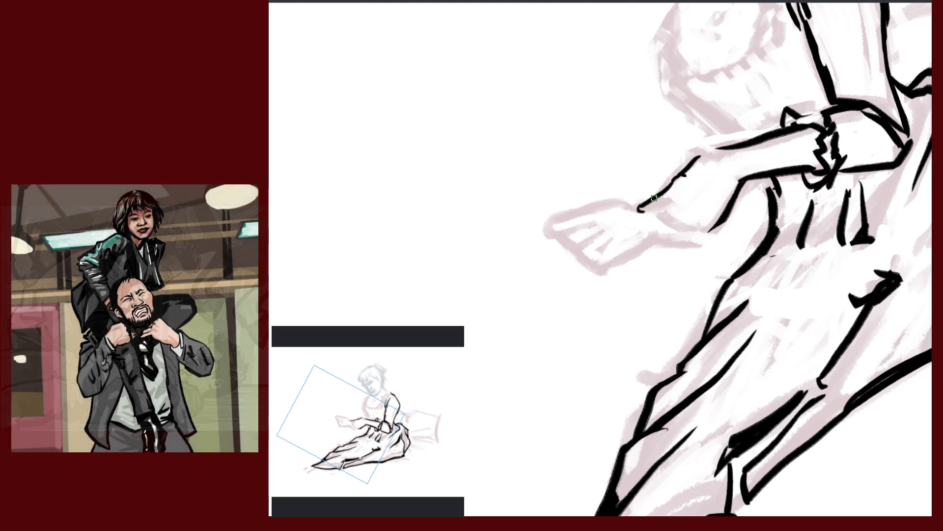
left_click_drag(644, 204, 635, 214)
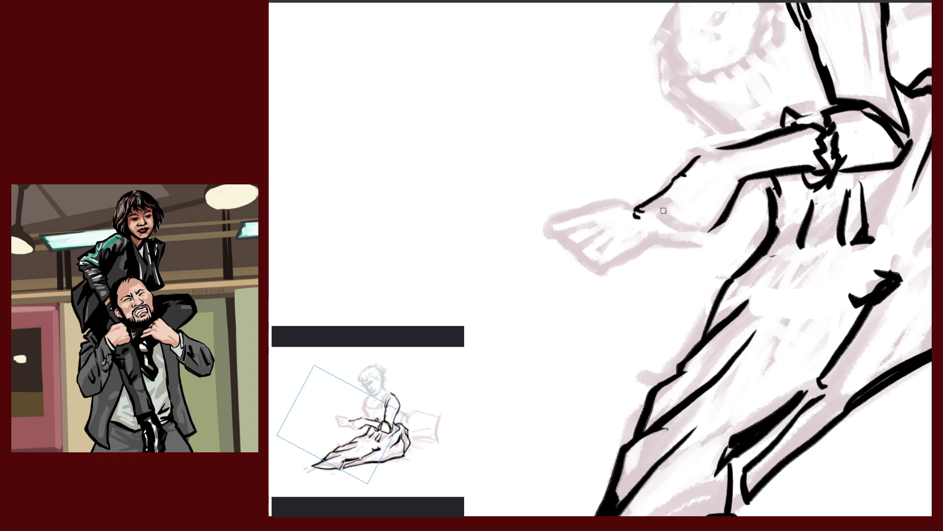
left_click_drag(637, 217, 672, 201)
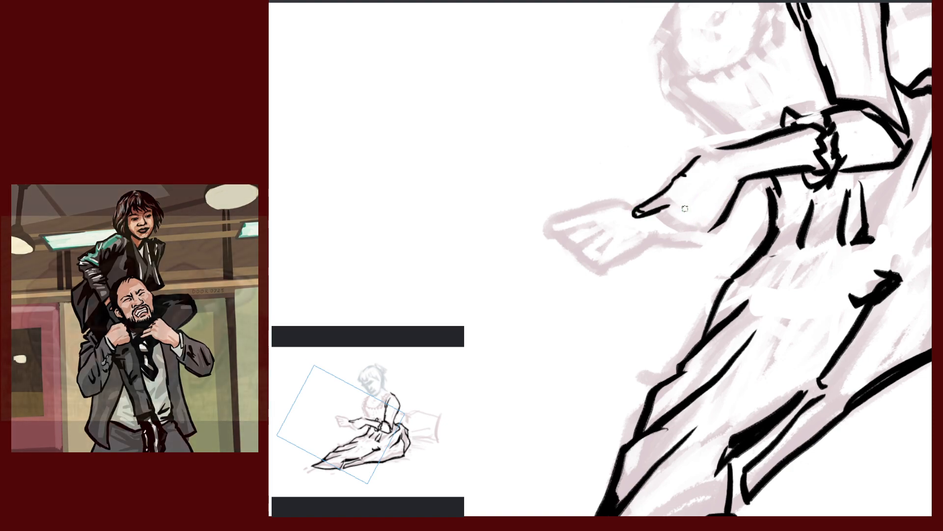
left_click_drag(680, 213, 665, 224)
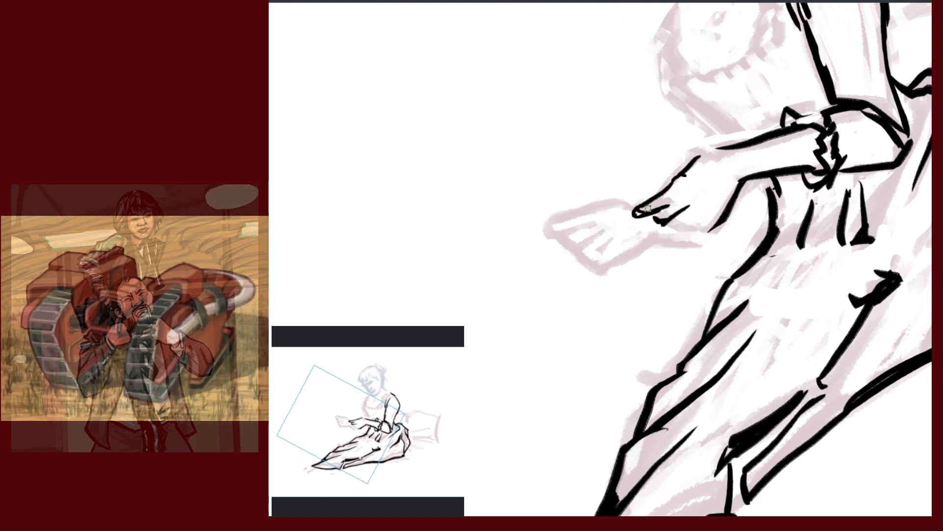
key("e")
left_click_drag(648, 212, 640, 215)
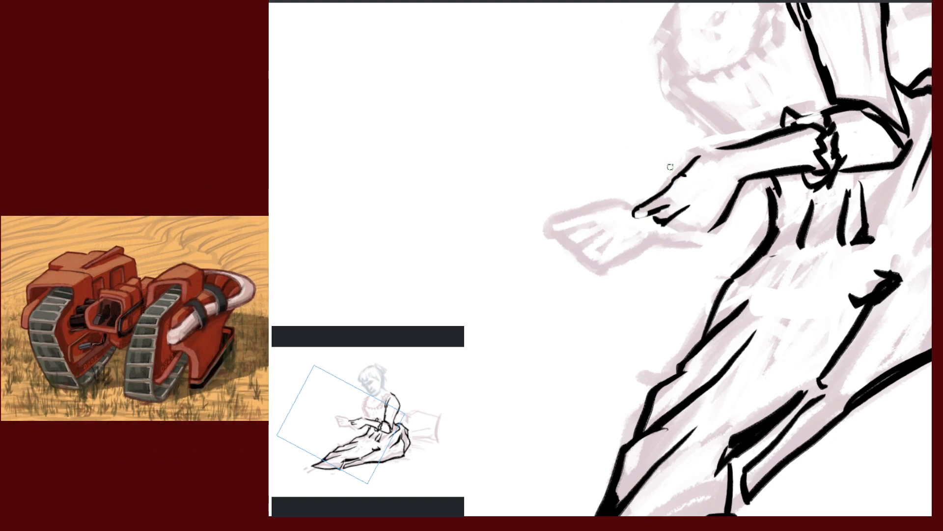
Ink the hand's top edge, index fingertip and curled fingers, discarding two thin-line attempts and closing the lower outline
mouse_move(688, 153)
left_mouse_down()
mouse_move(665, 174)
mouse_move(711, 149)
left_mouse_up()
left_click_drag(685, 188, 667, 207)
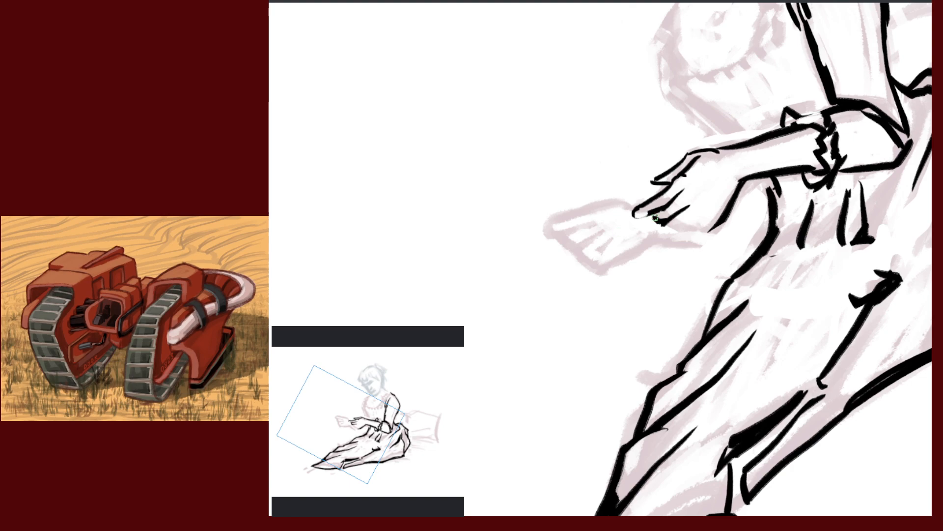
mouse_move(630, 221)
left_mouse_down()
mouse_move(648, 207)
mouse_move(635, 219)
left_mouse_up()
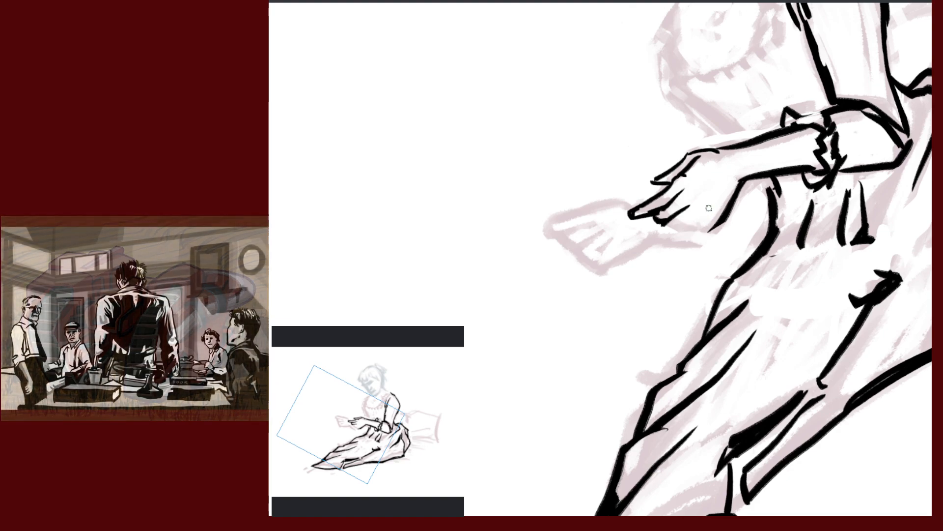
left_click_drag(708, 210, 671, 232)
key("ctrl+z")
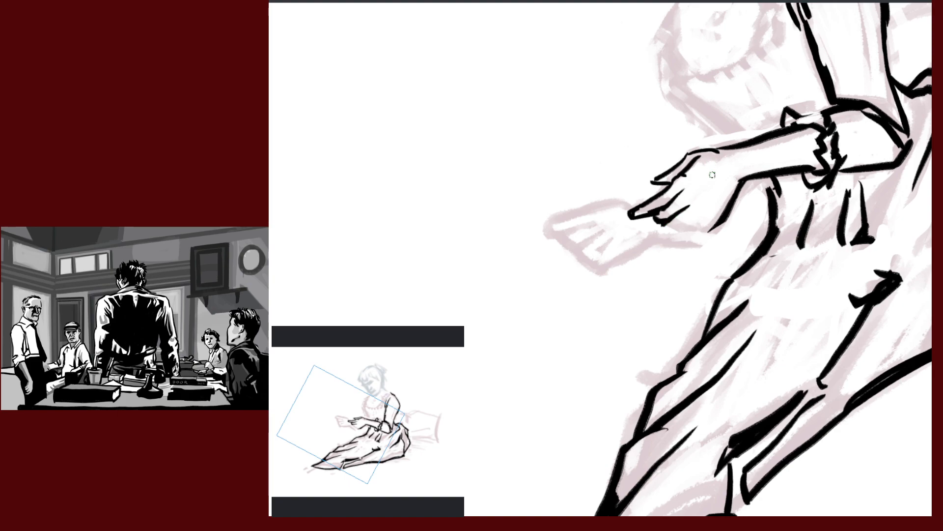
left_click_drag(700, 208, 676, 232)
key("ctrl+z")
mouse_move(781, 209)
left_mouse_down()
mouse_move(680, 400)
mouse_move(767, 240)
mouse_move(797, 233)
left_mouse_up()
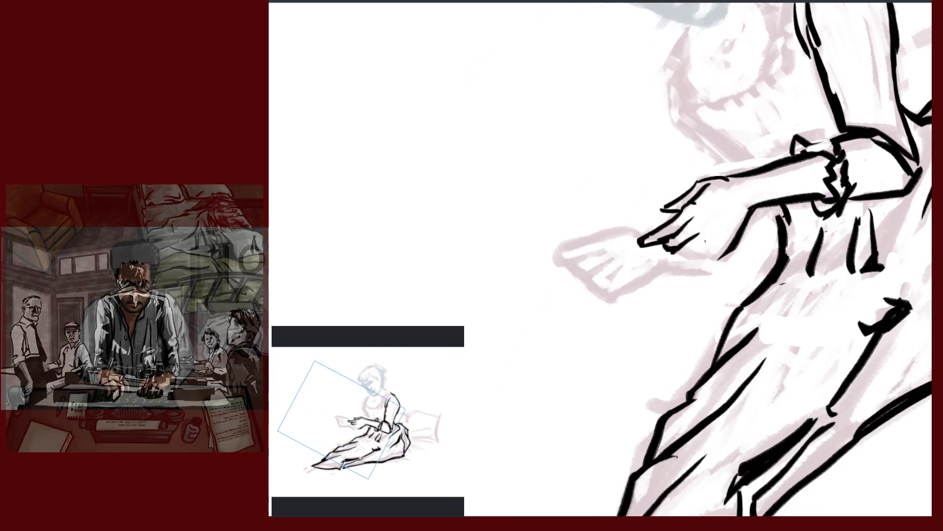
left_click_drag(708, 240, 692, 256)
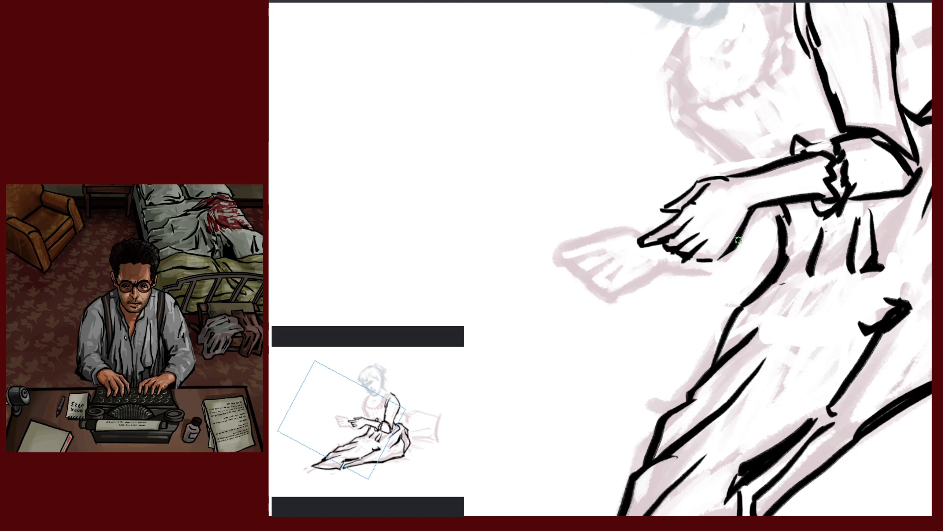
left_click_drag(732, 245, 707, 260)
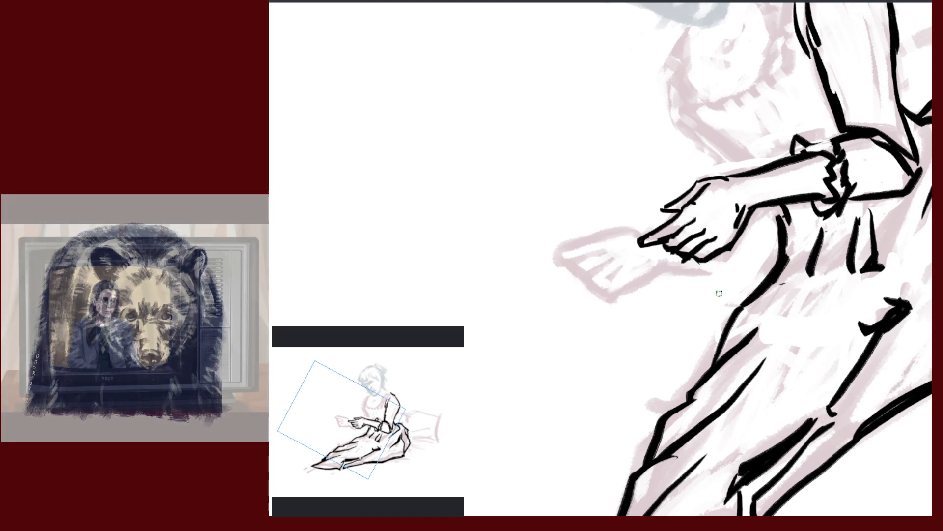
Straighten the view, zoom in on the pointing hand, and erase the left ends of the finger outlines
key("5")
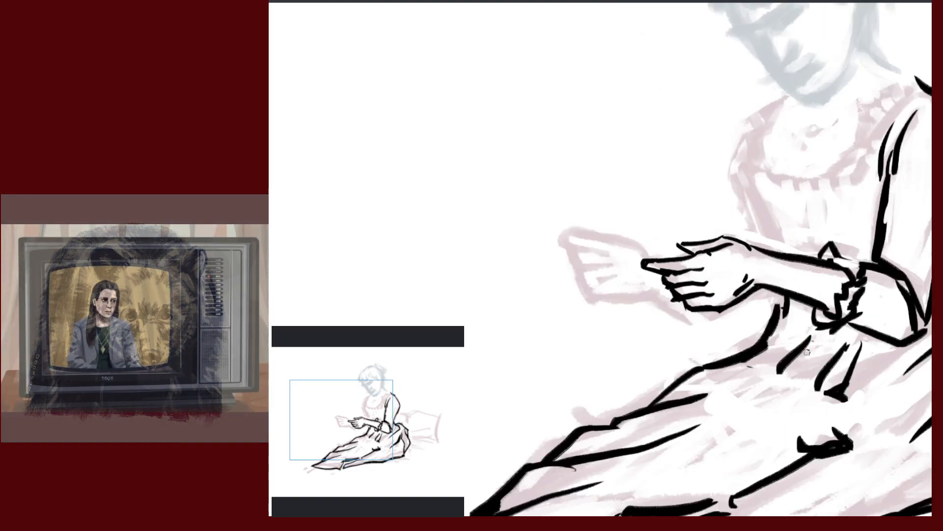
left_click_drag(791, 350, 774, 246)
left_click_drag(752, 267, 855, 195)
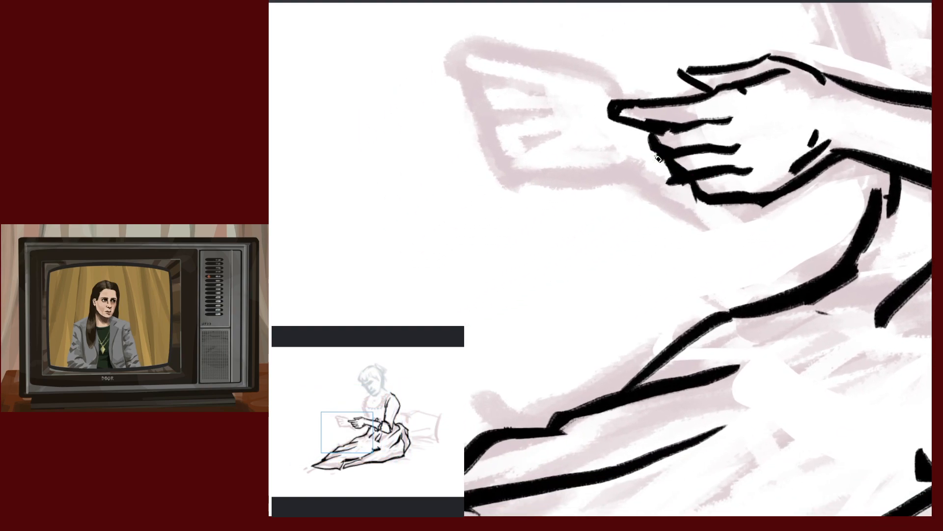
left_click_drag(650, 138, 675, 187)
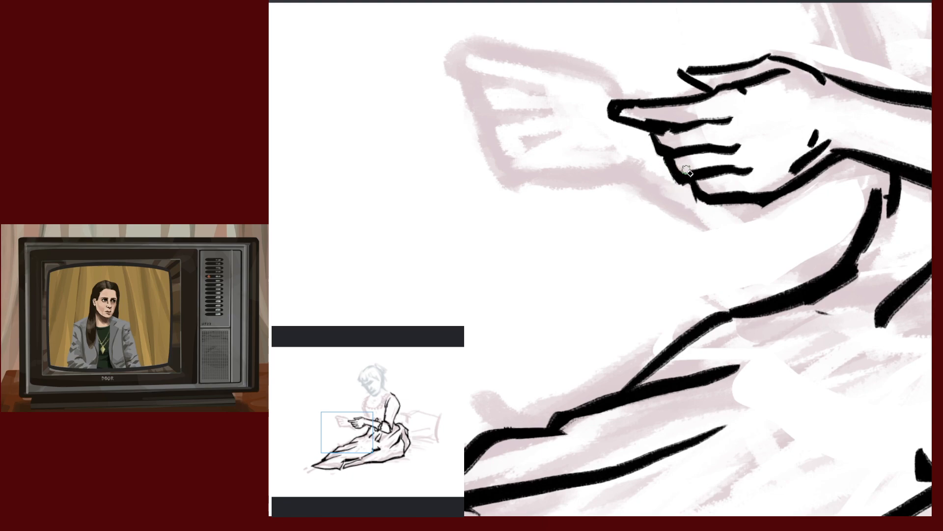